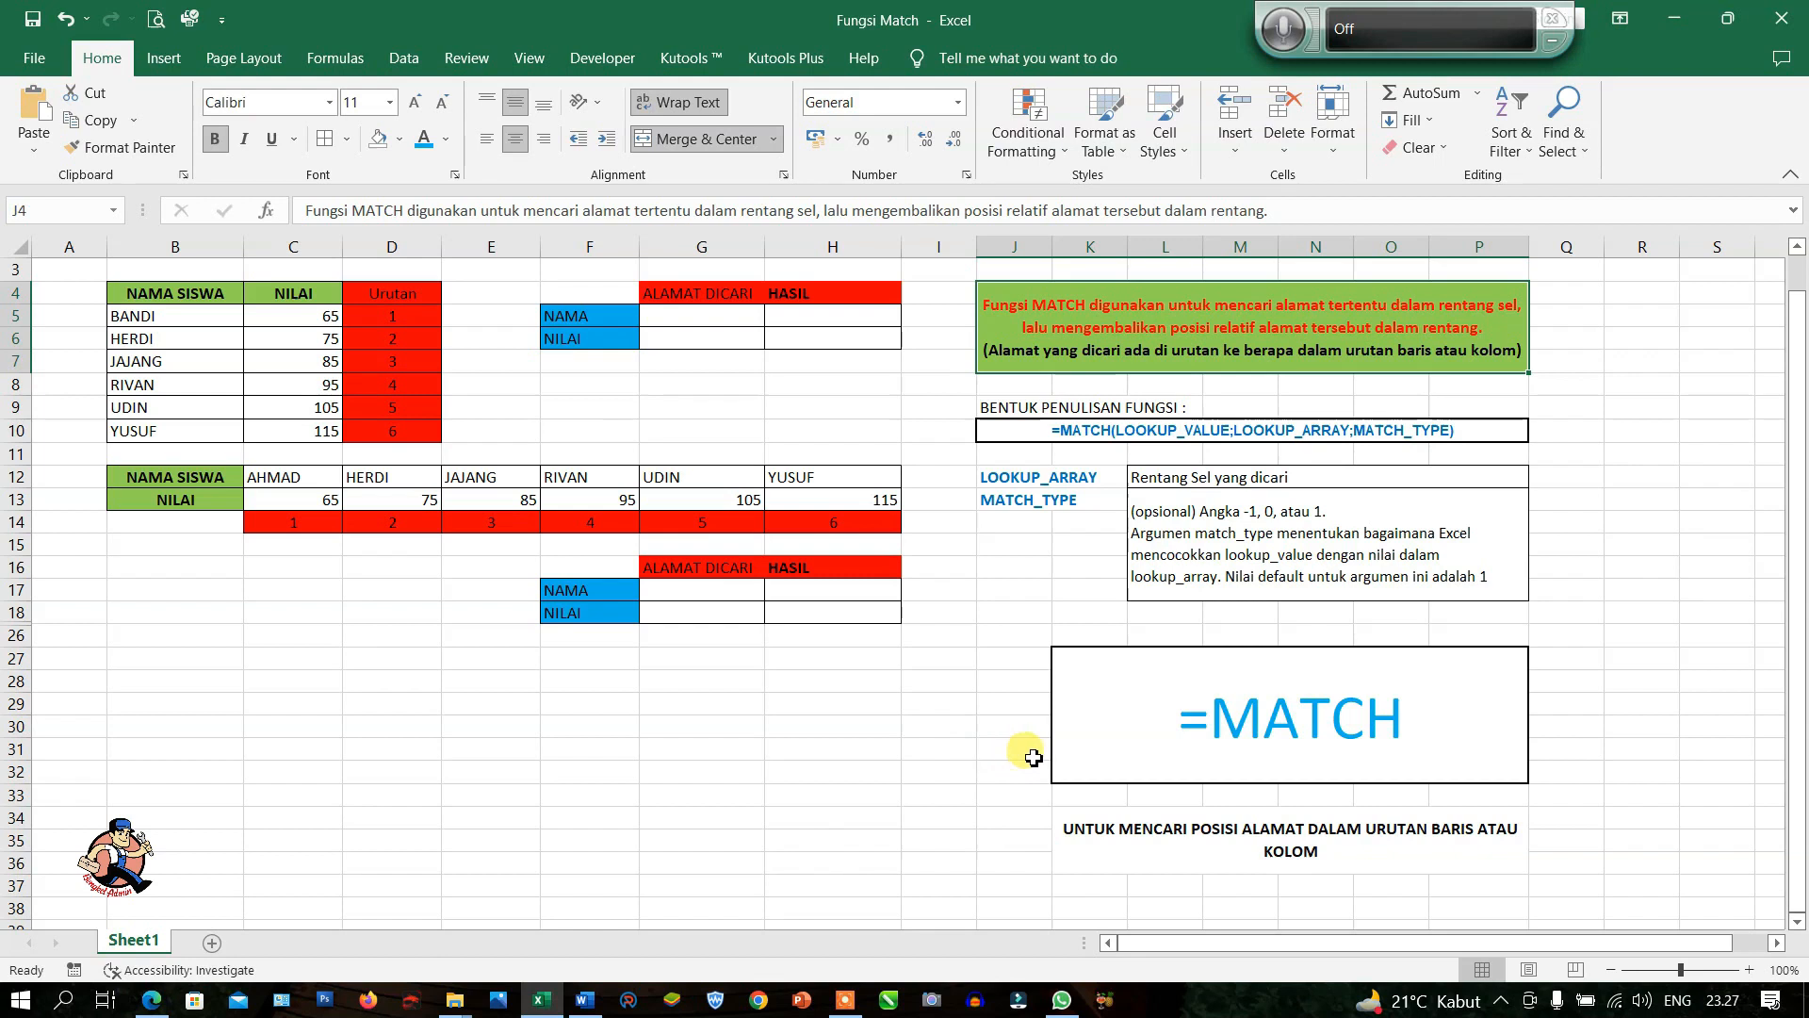
click(1186, 742)
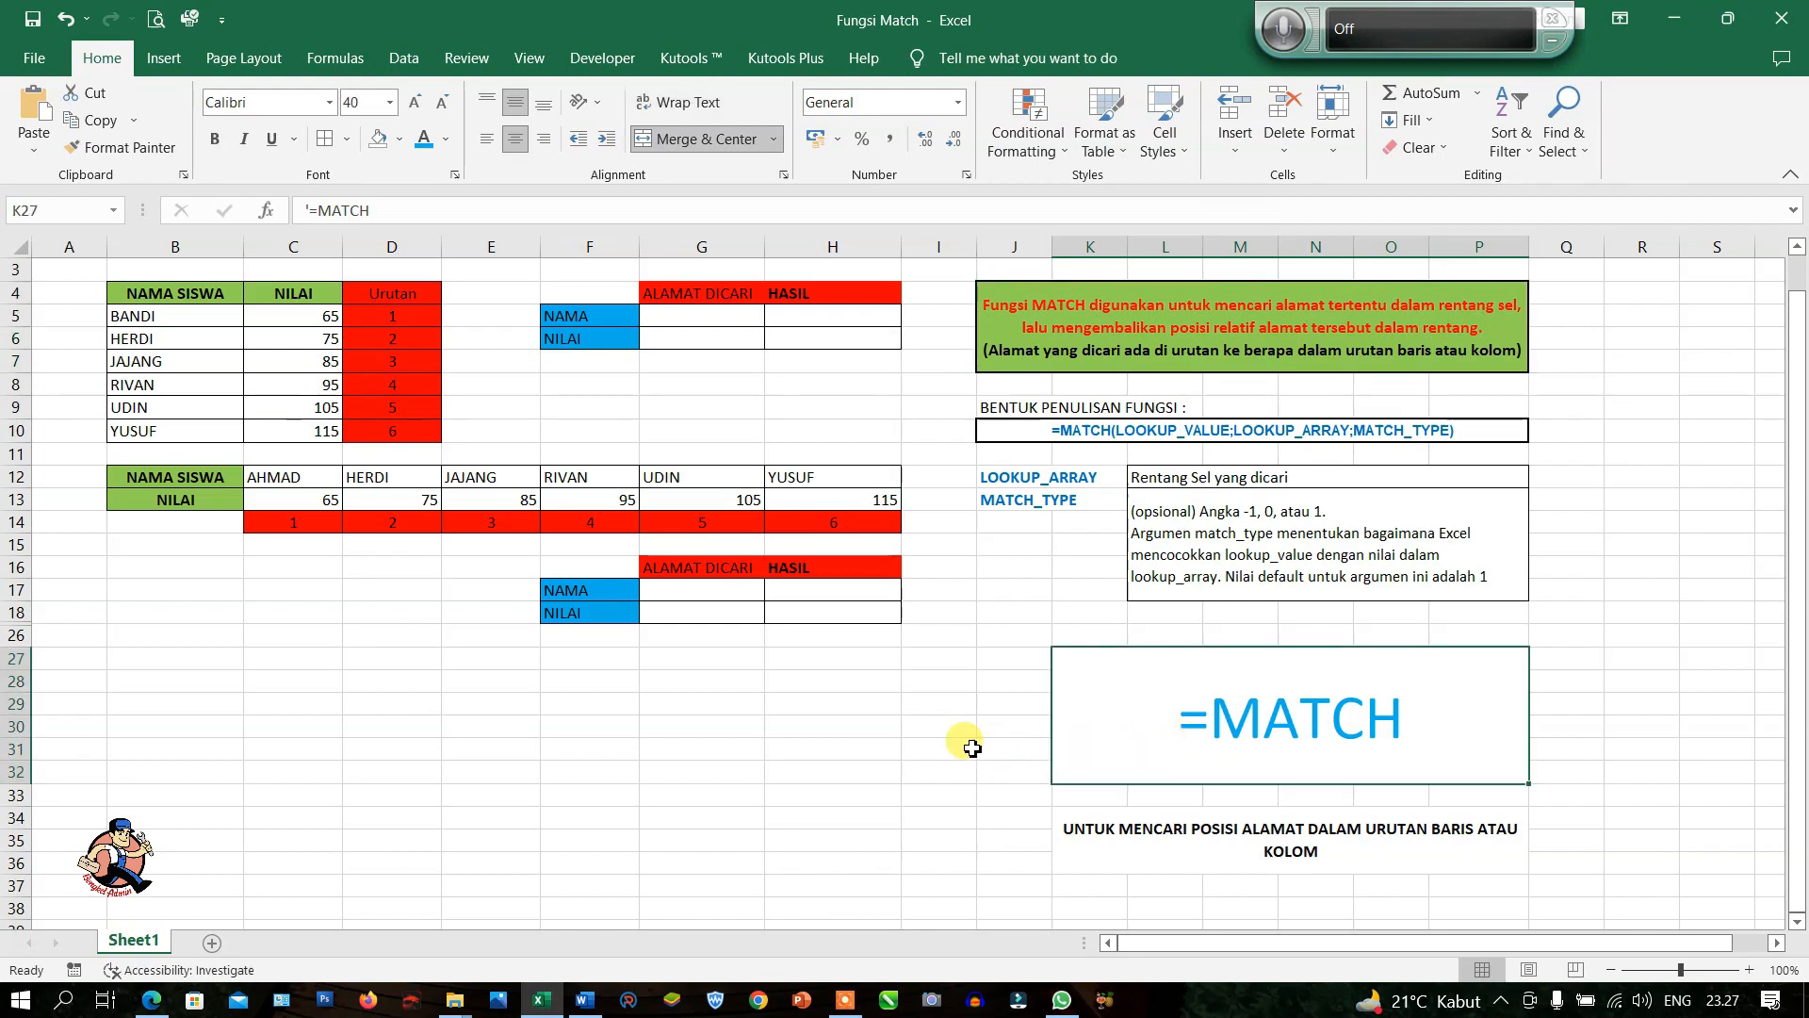
click(1108, 325)
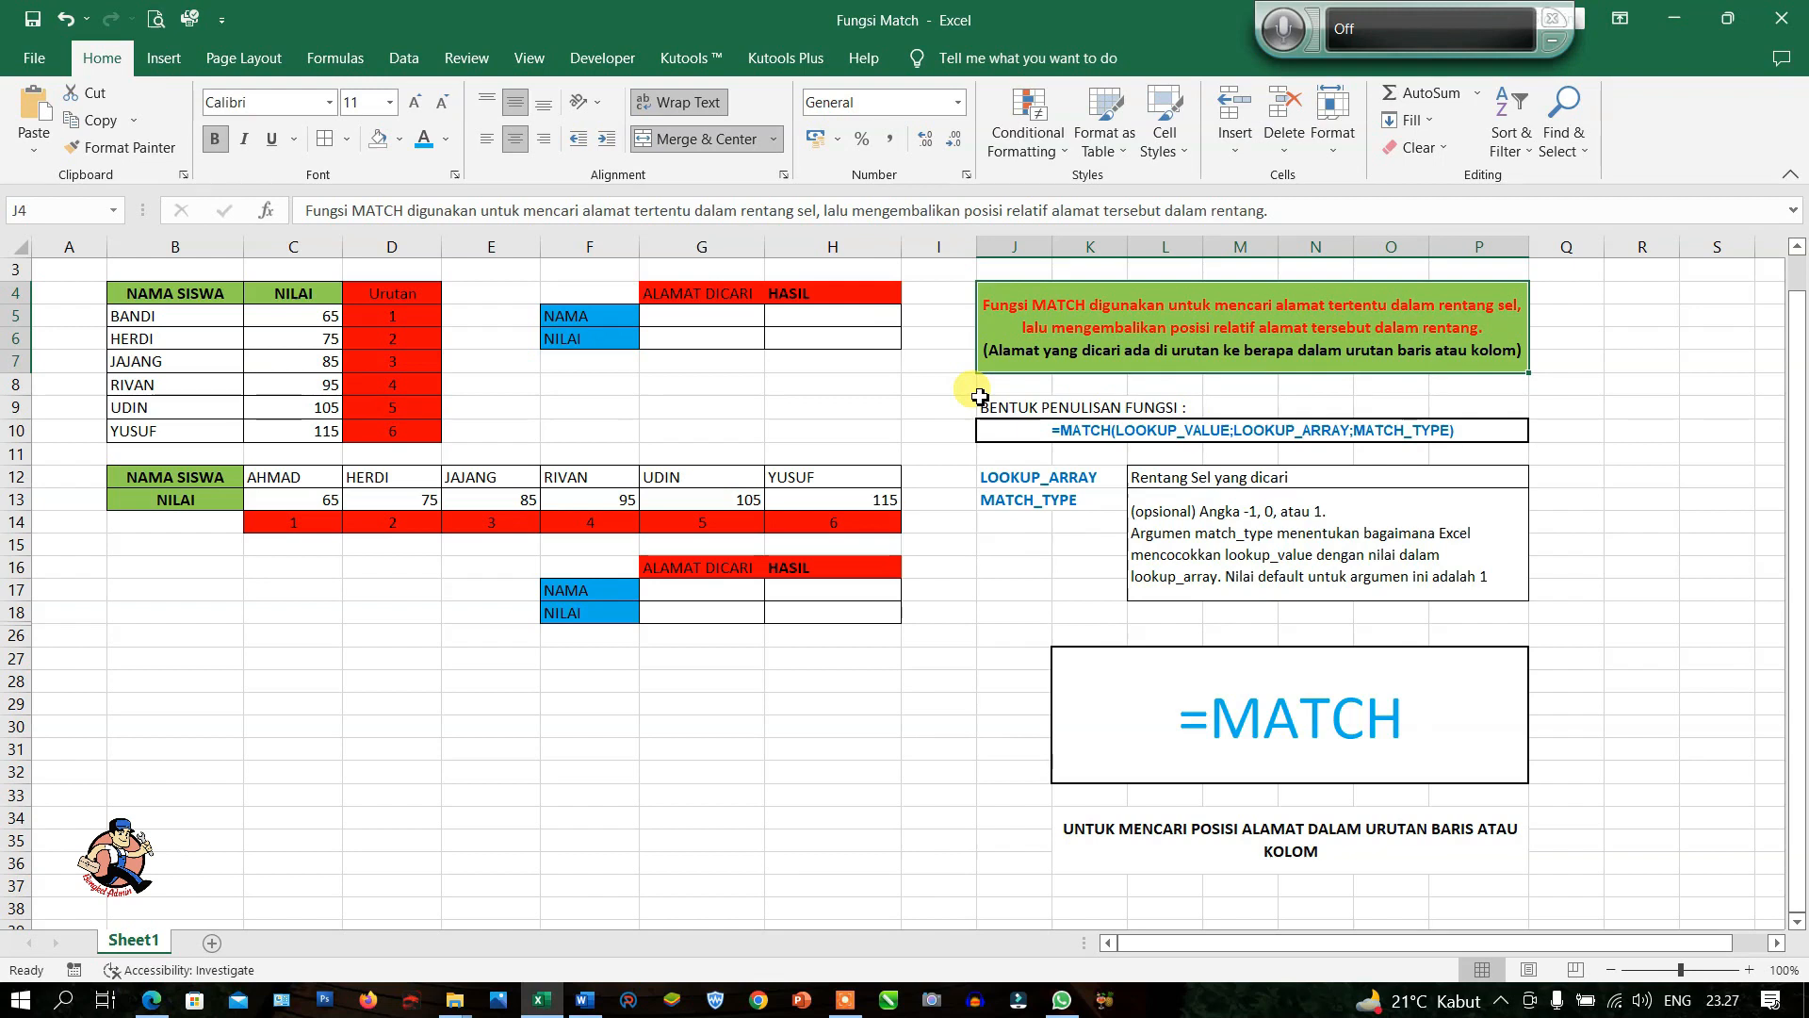
drag(188, 316, 193, 431)
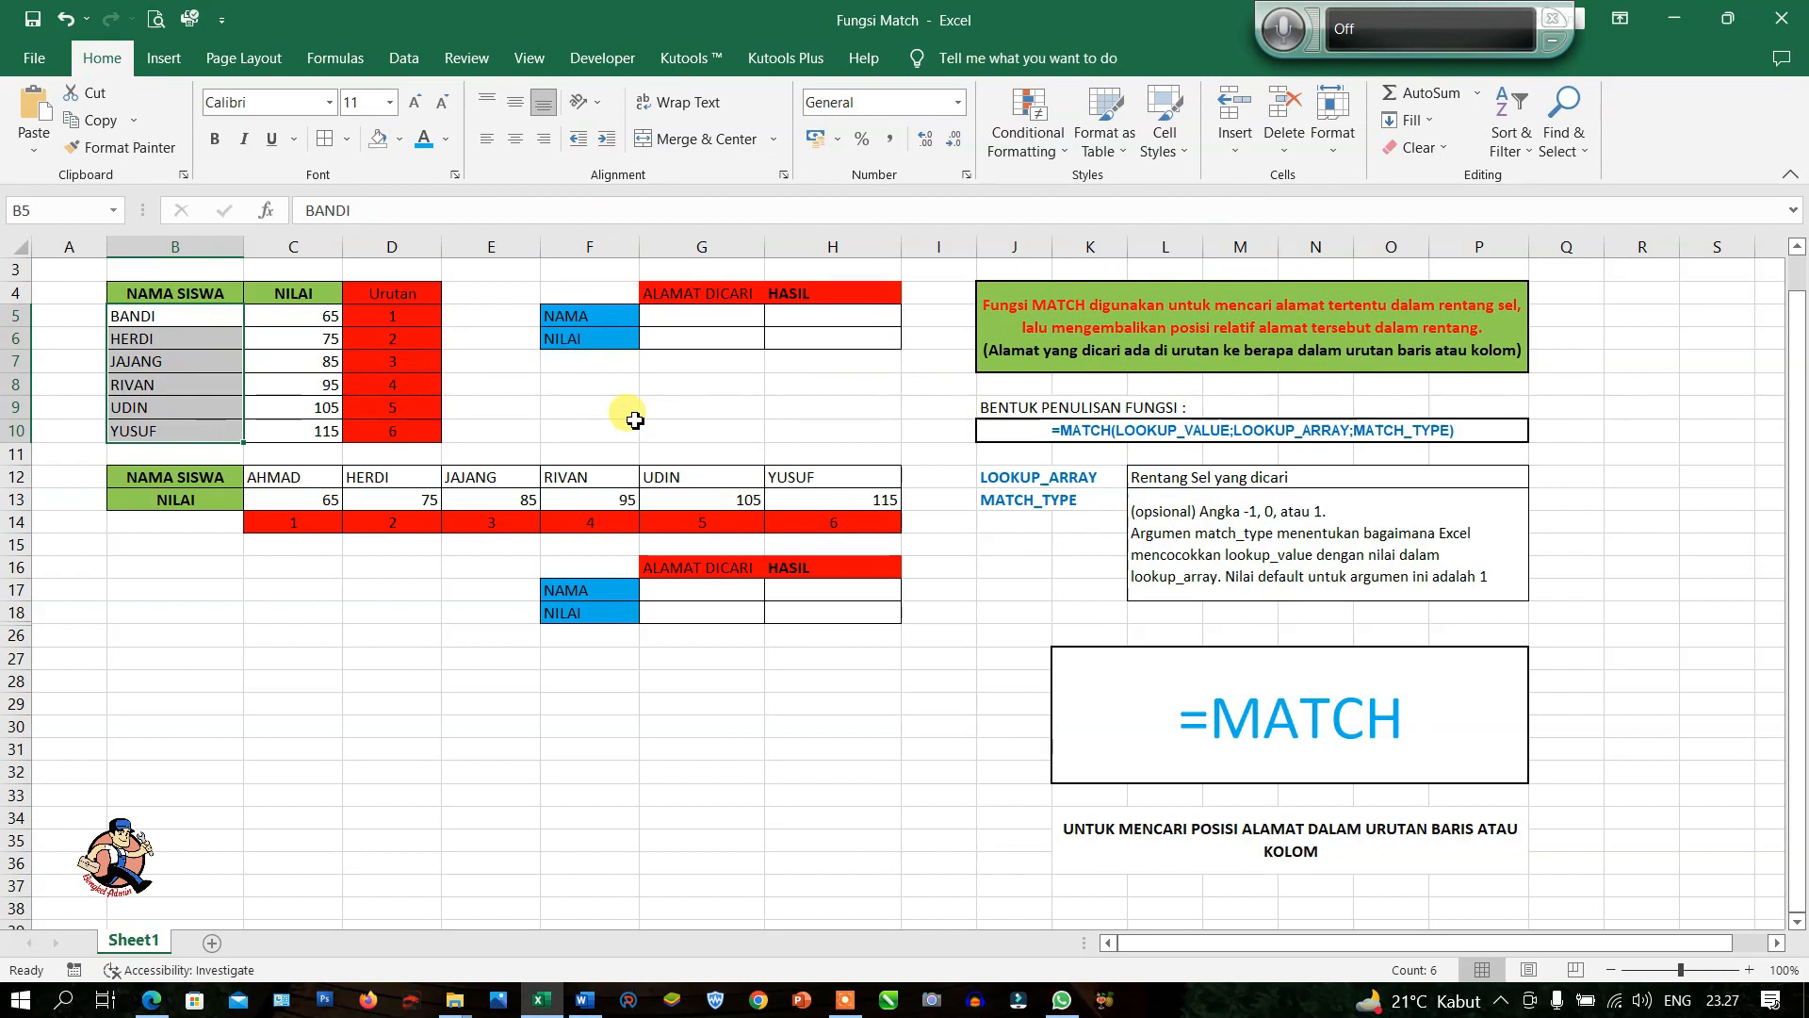
click(704, 384)
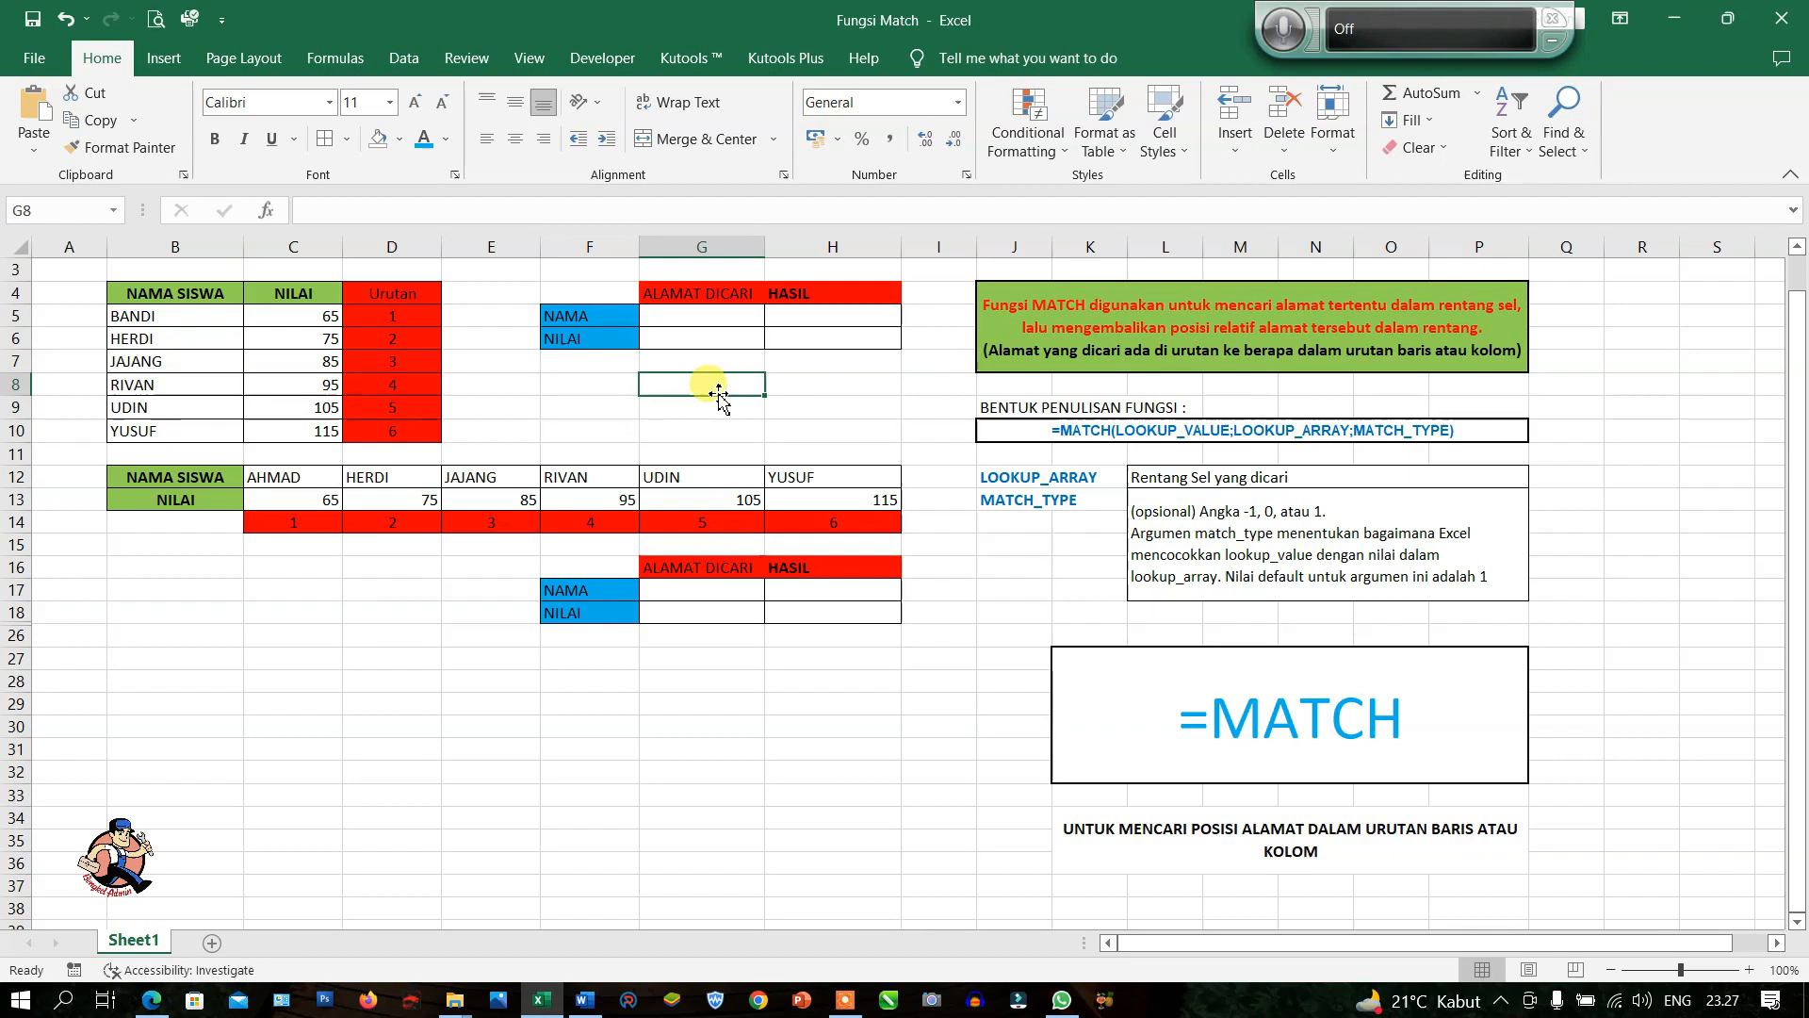
click(1249, 847)
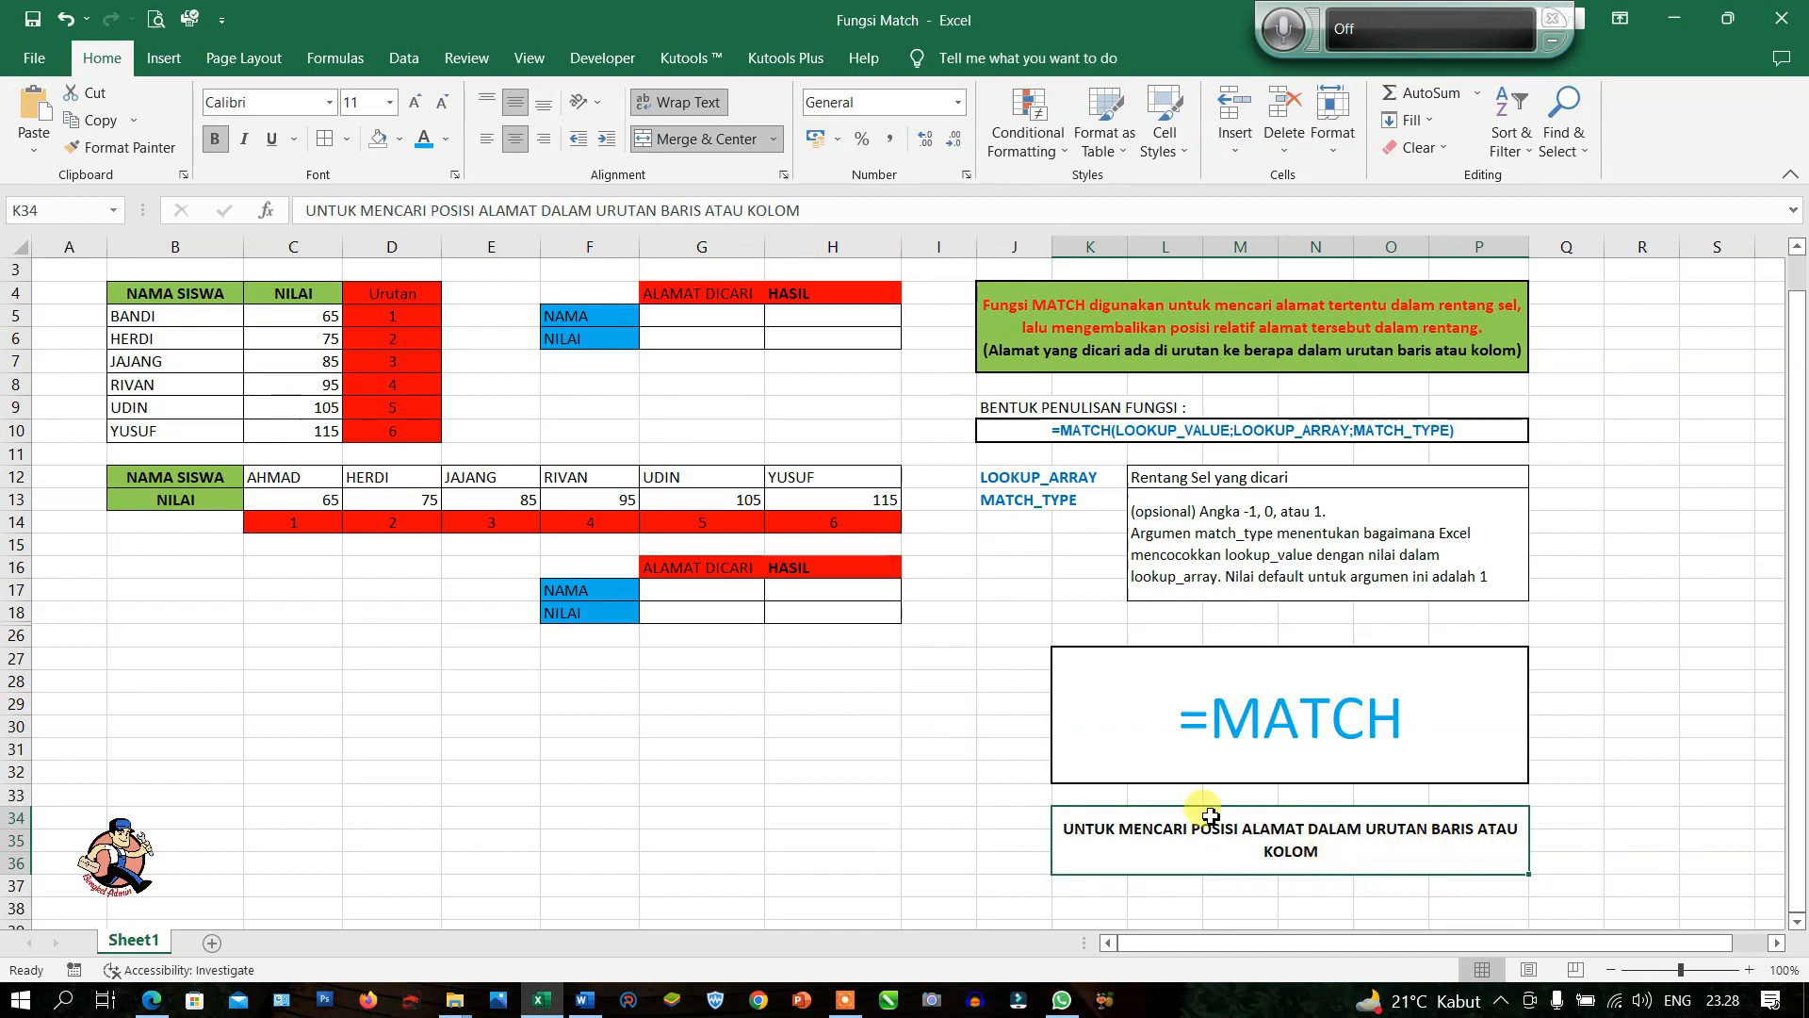
Enter the formula =MATCH(G5;B5:B10;0) in H5 to find a student name's position in the vertical list
click(695, 323)
click(798, 323)
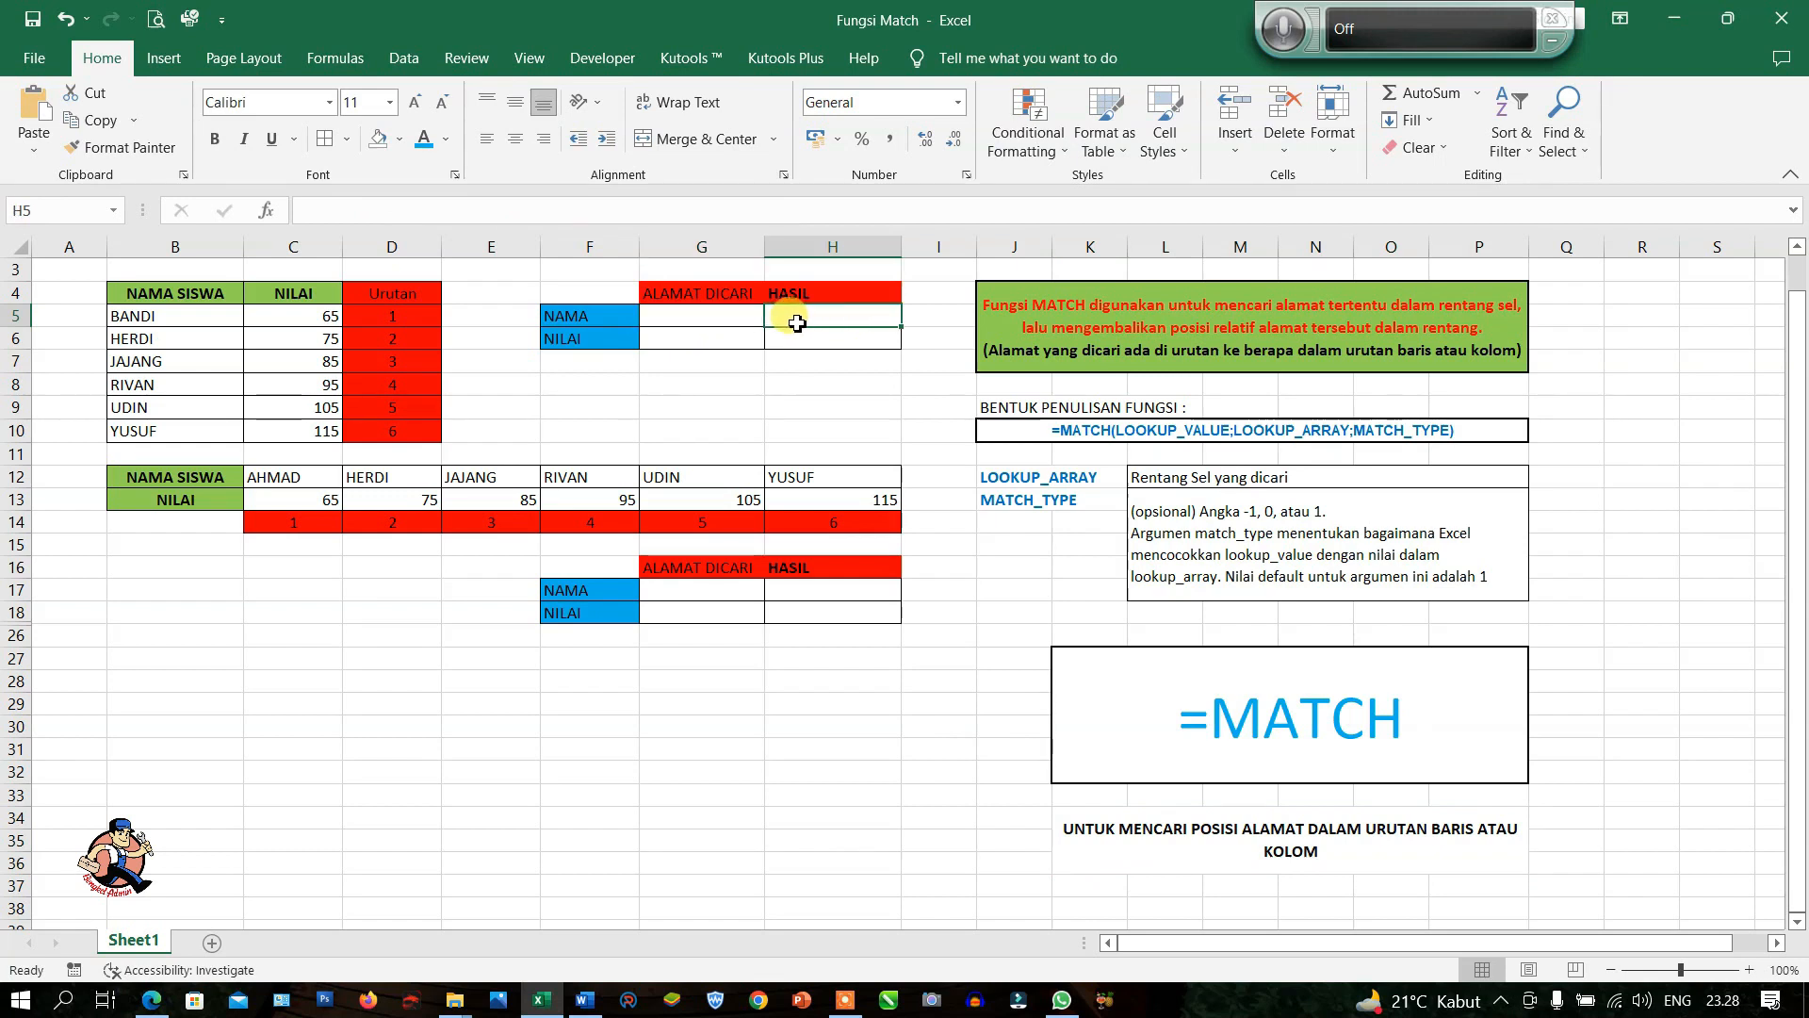
text(=)
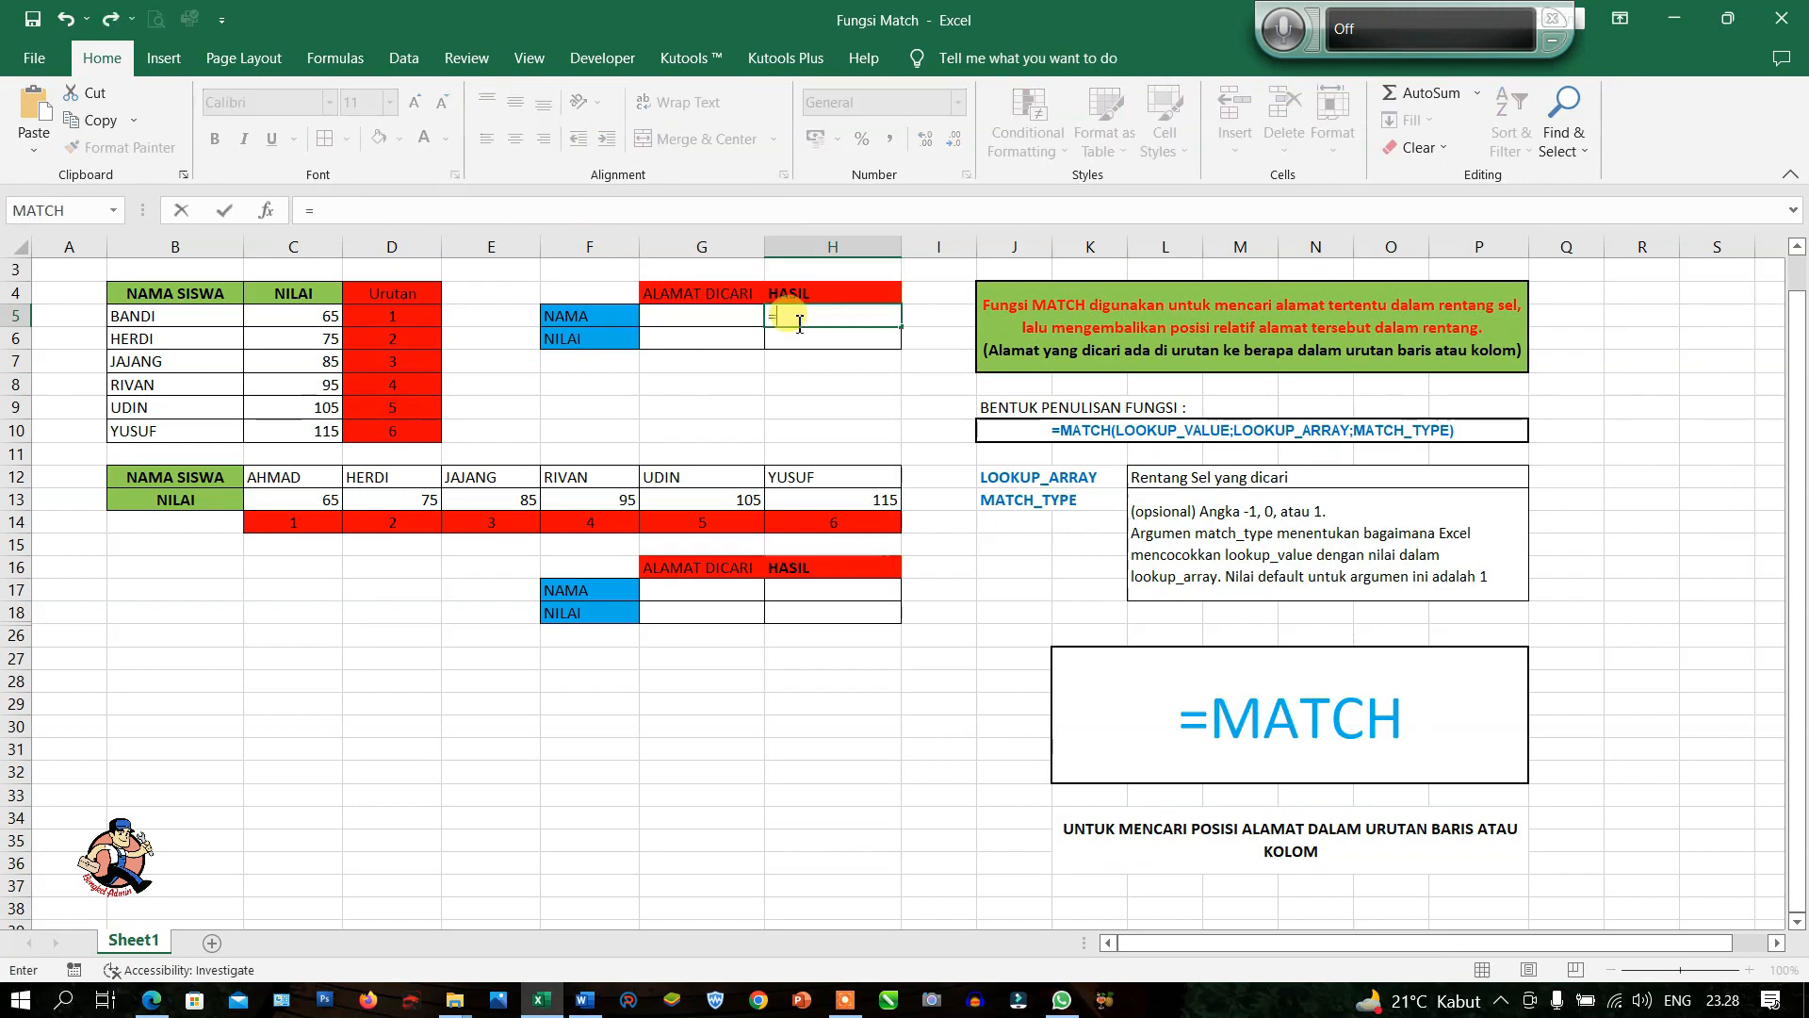
text(MATCH)
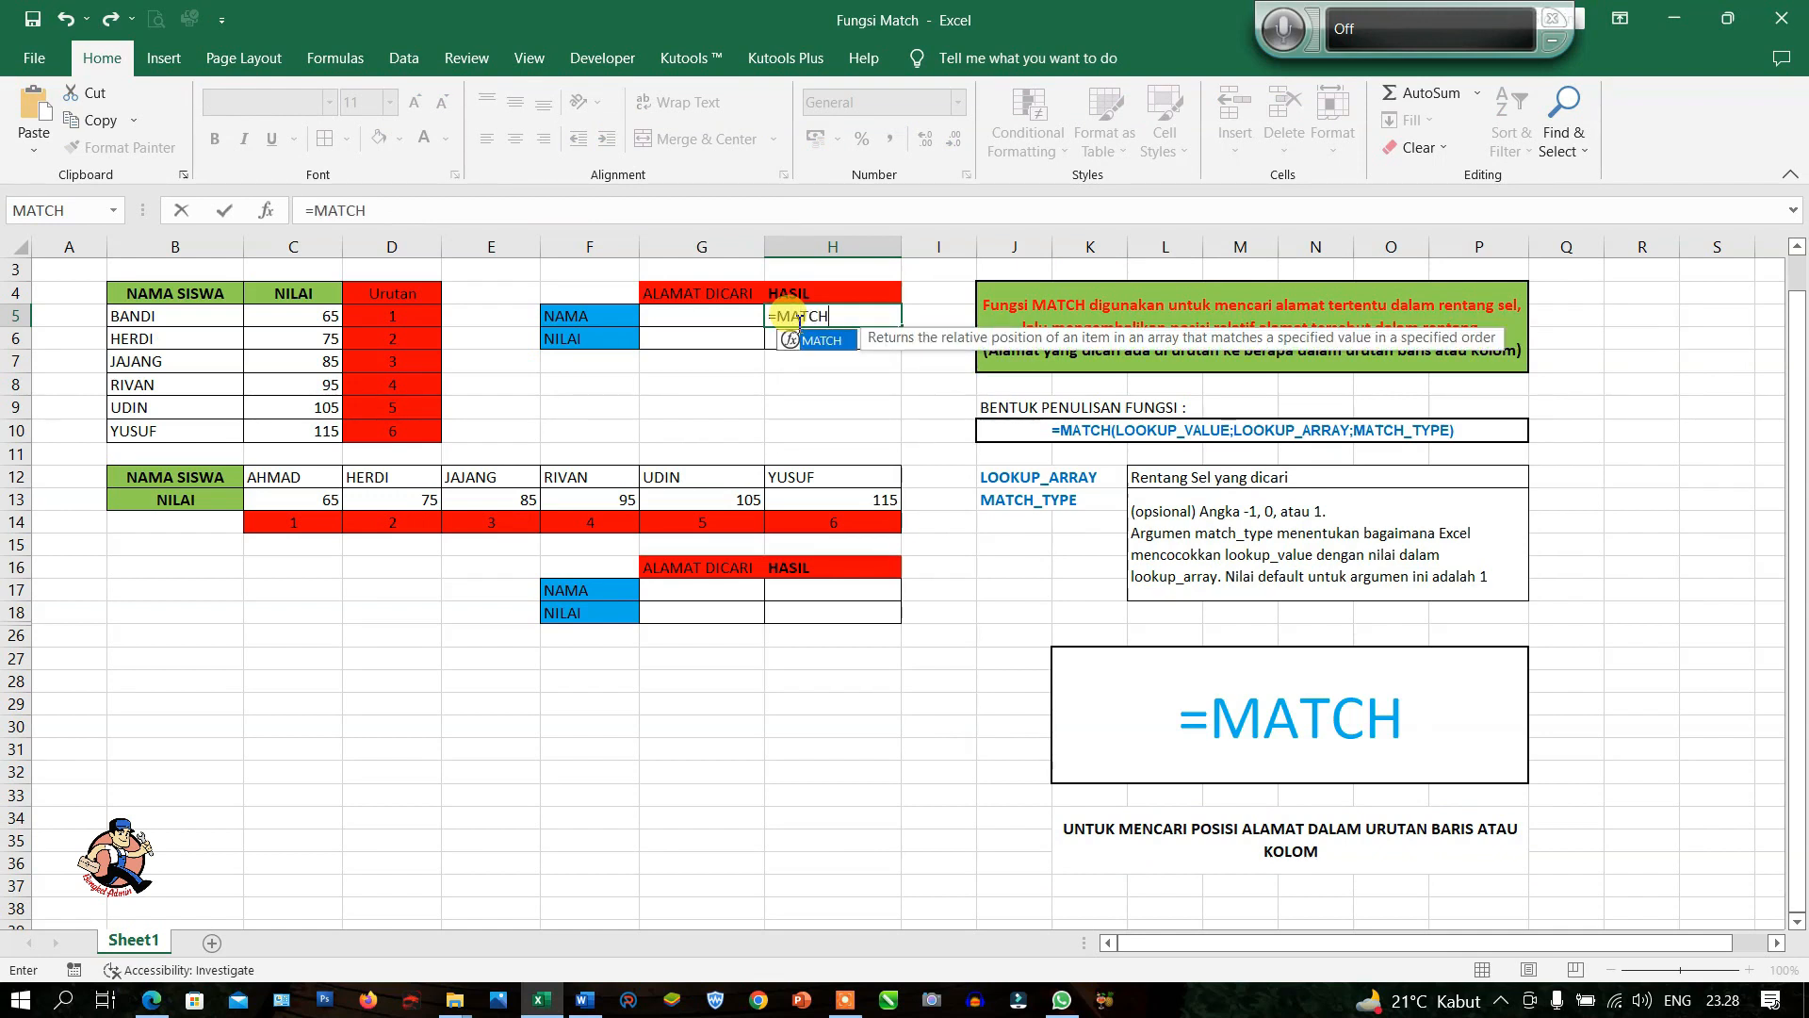
text(()
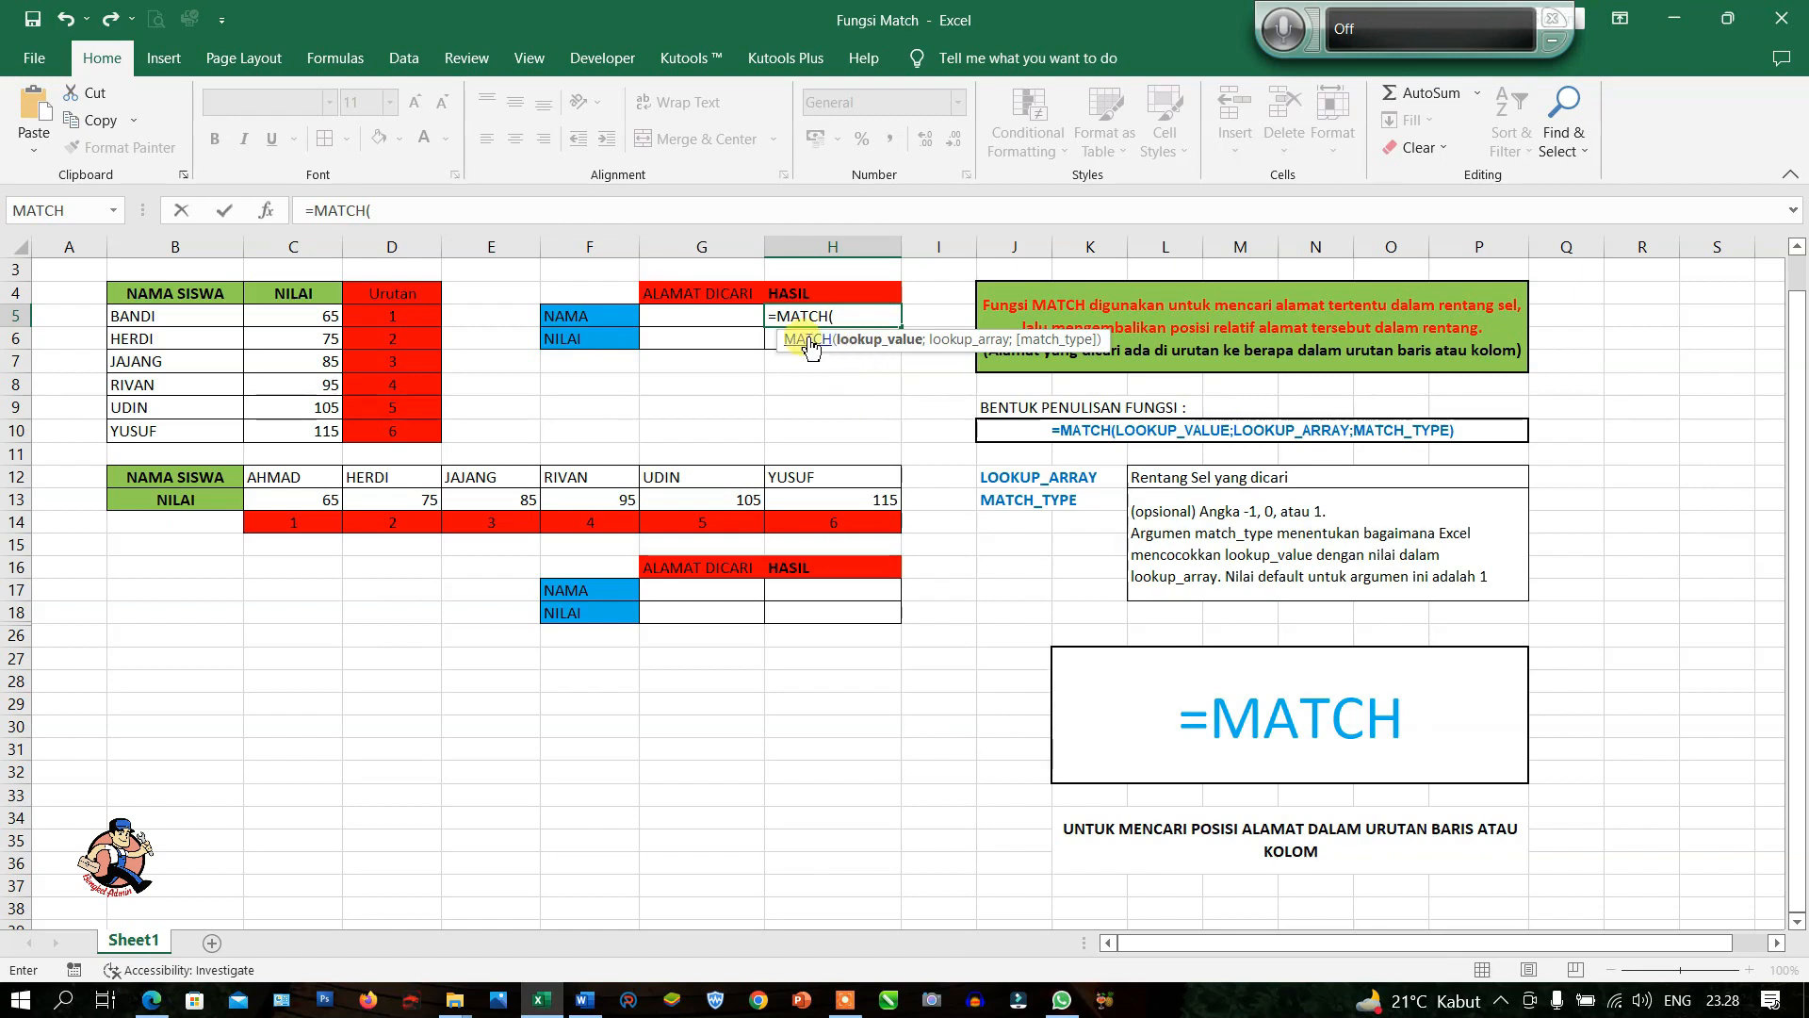
click(737, 319)
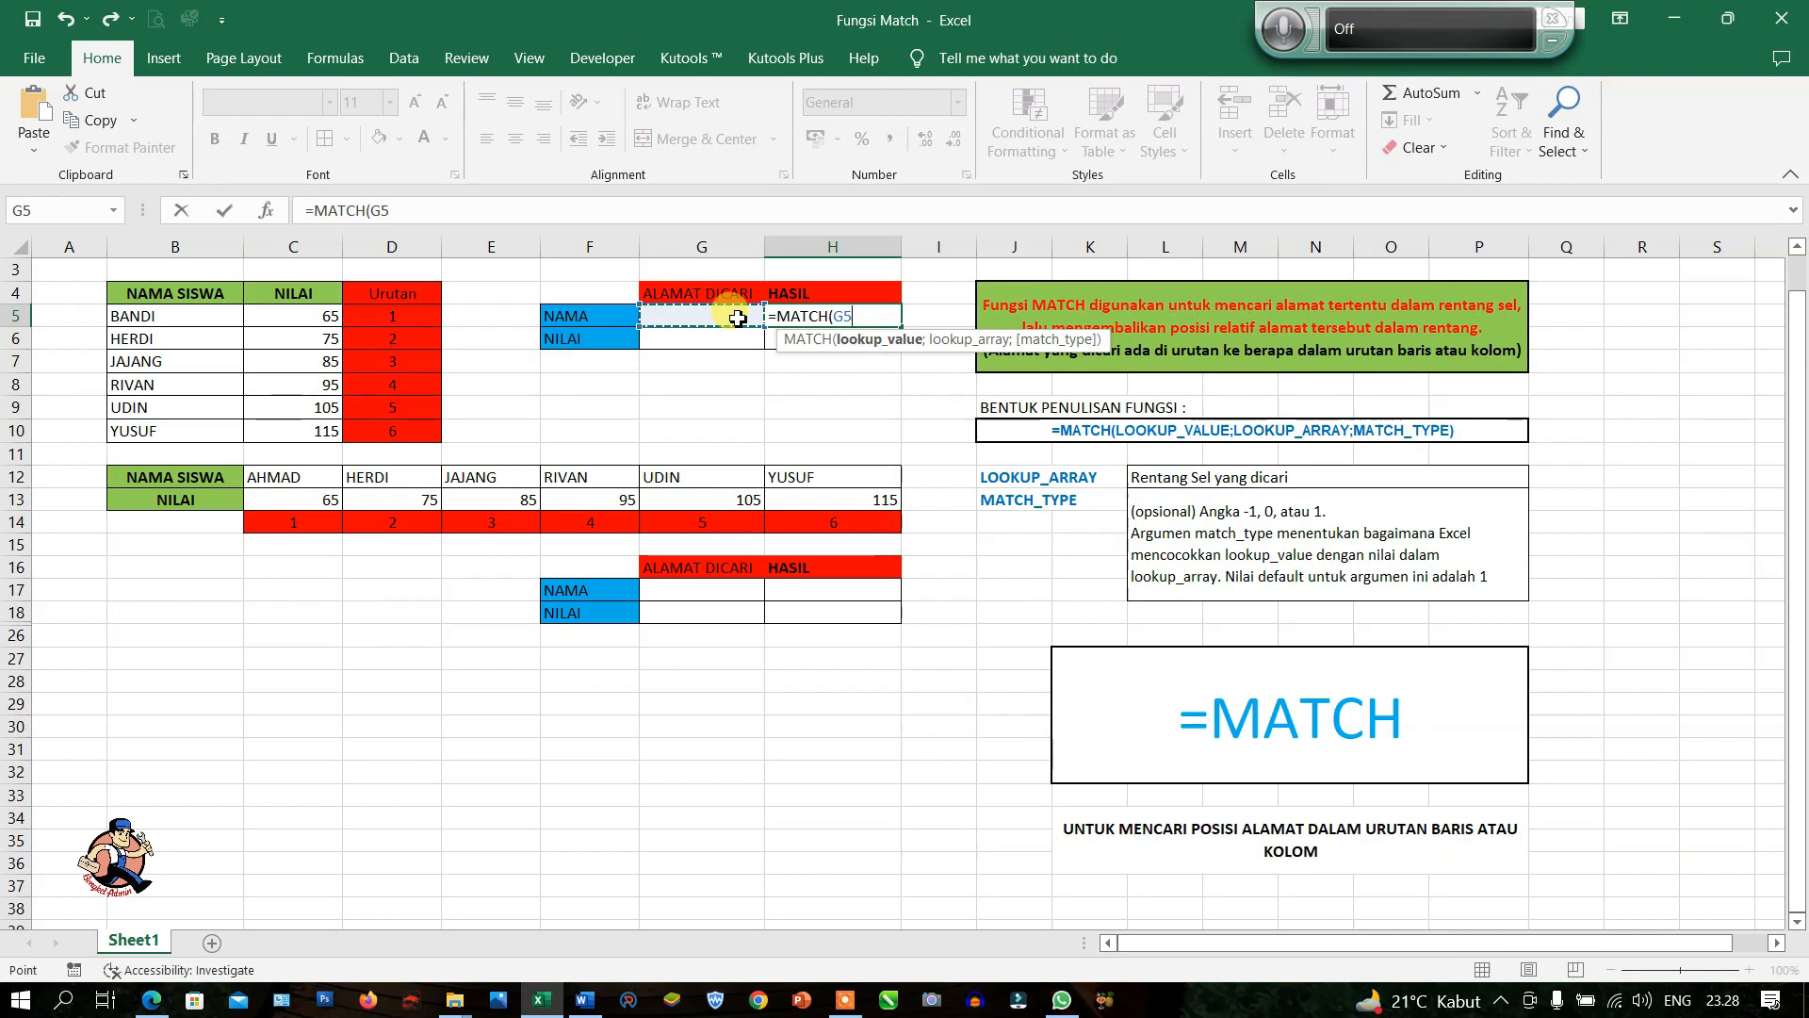
text(;)
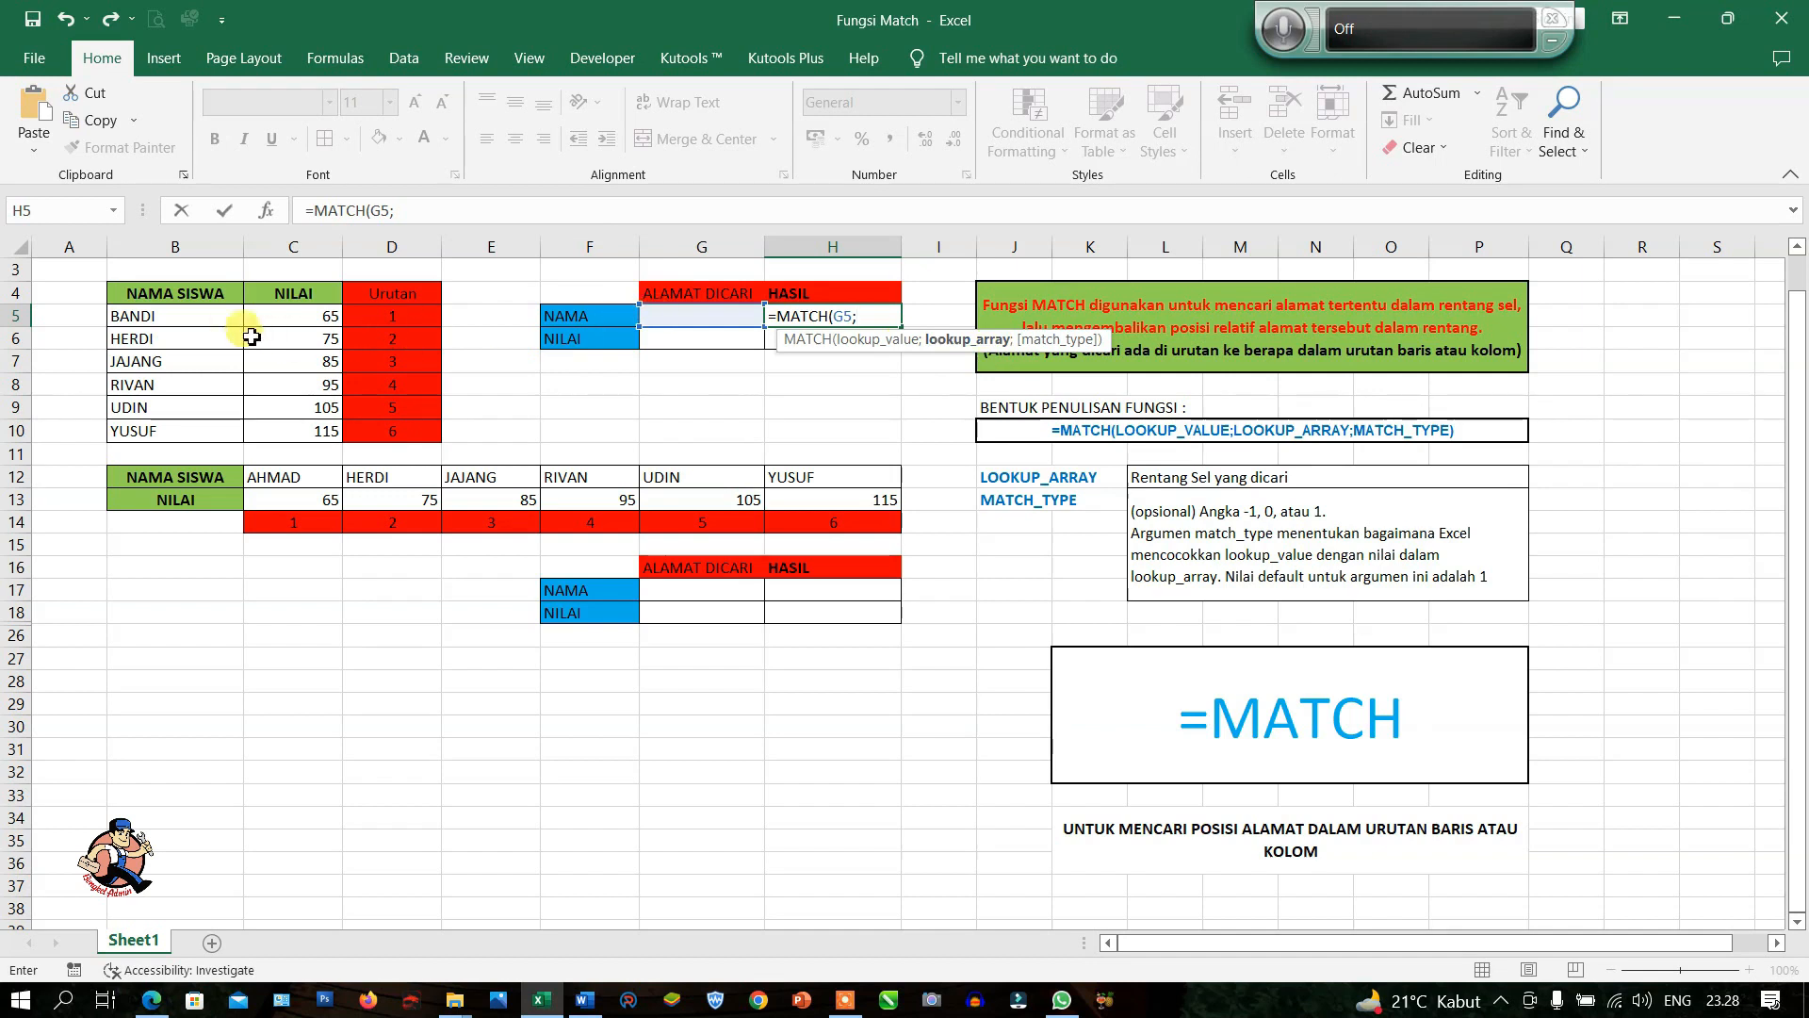
drag(209, 315, 197, 430)
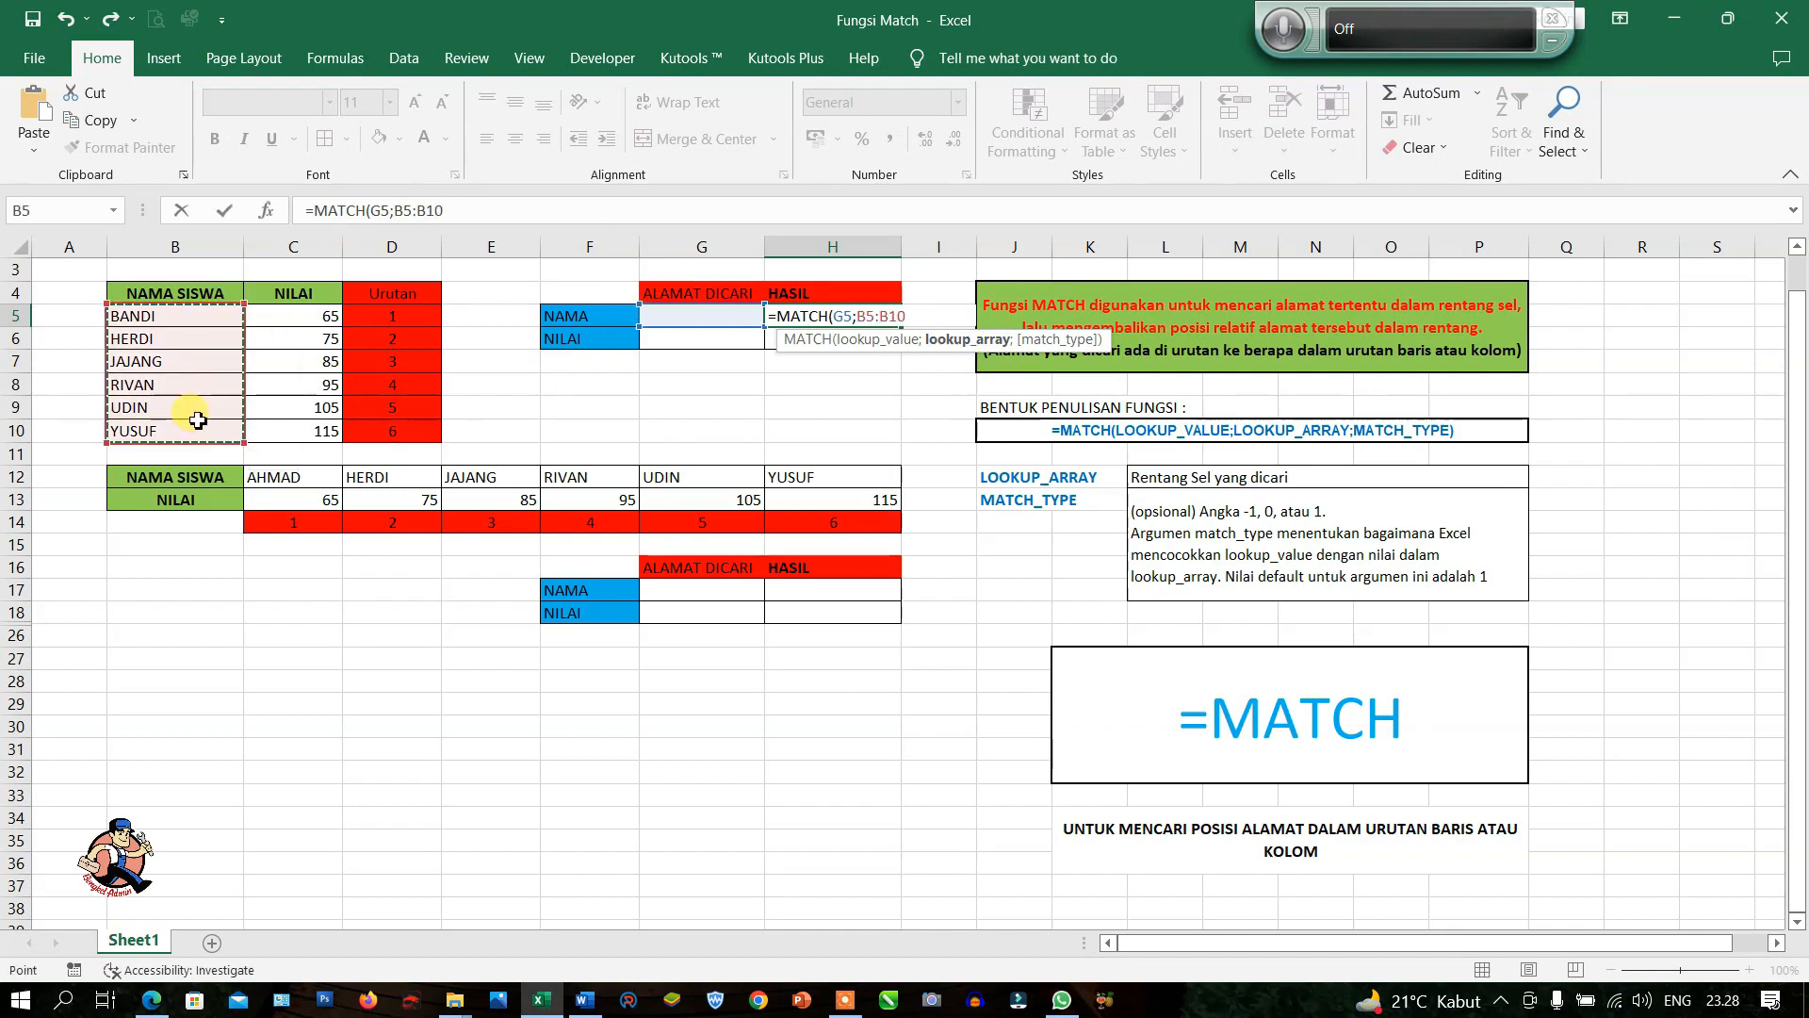
text(;)
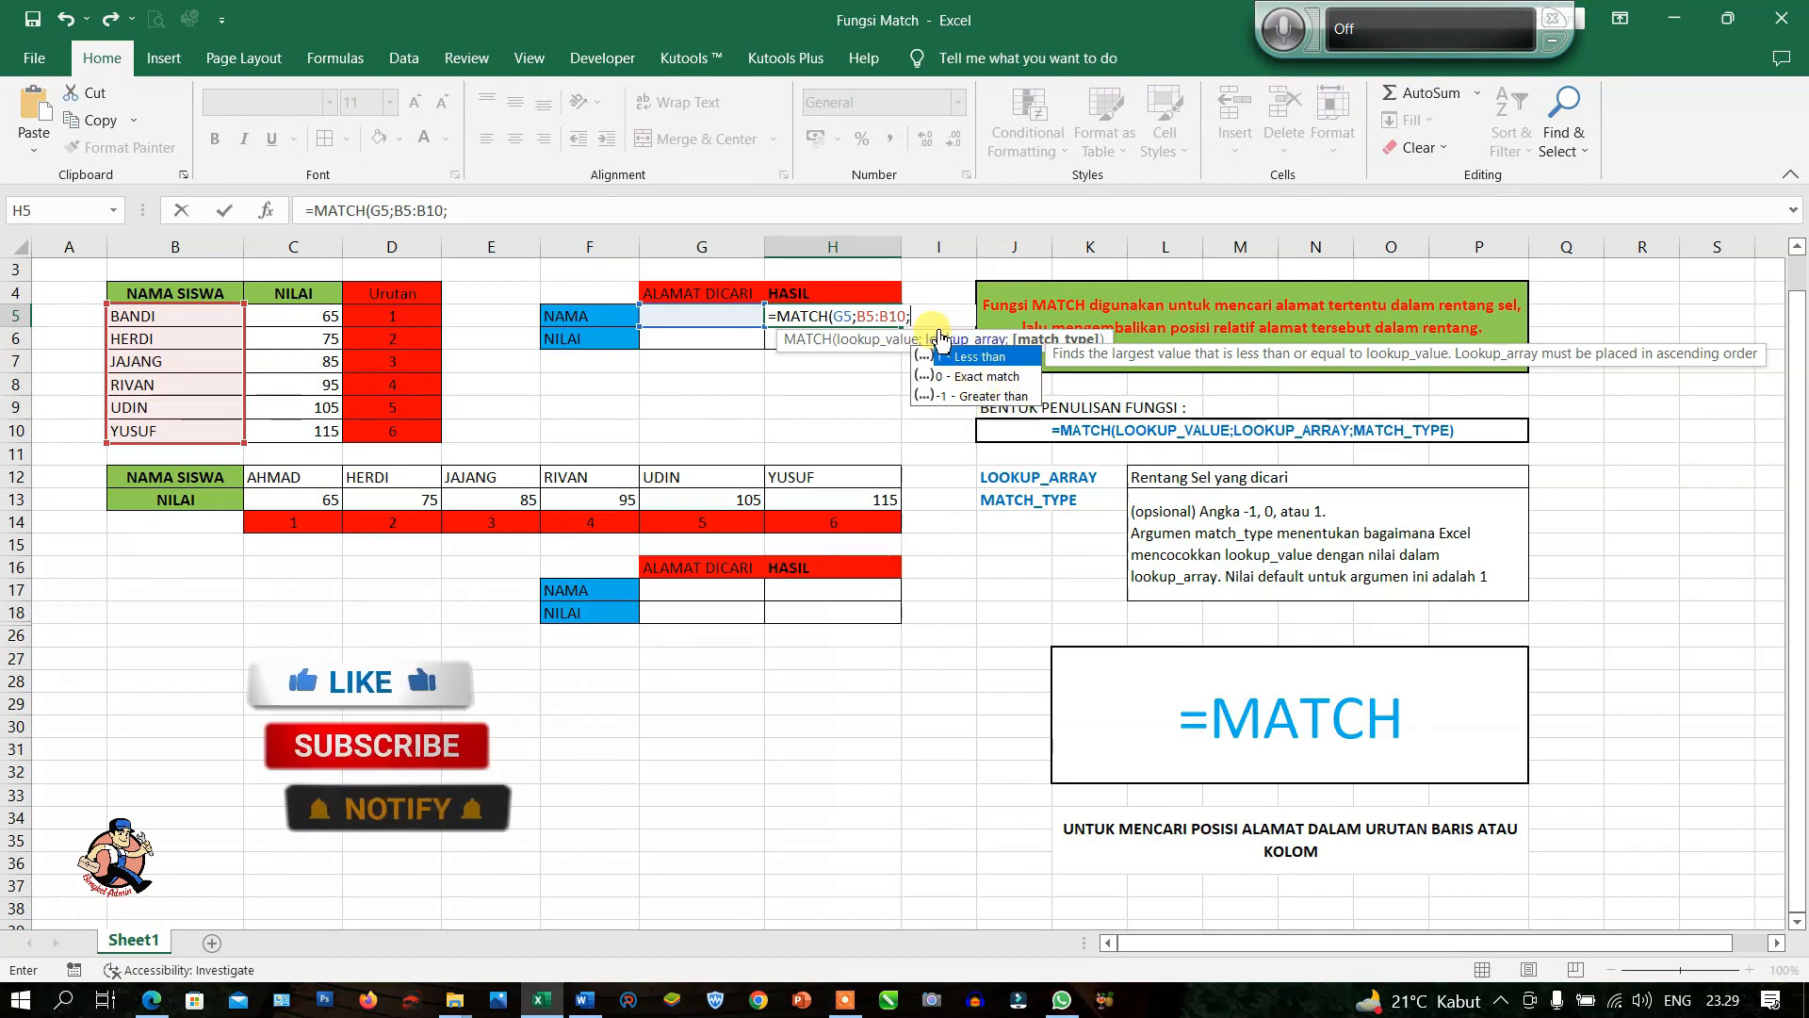
text(0))
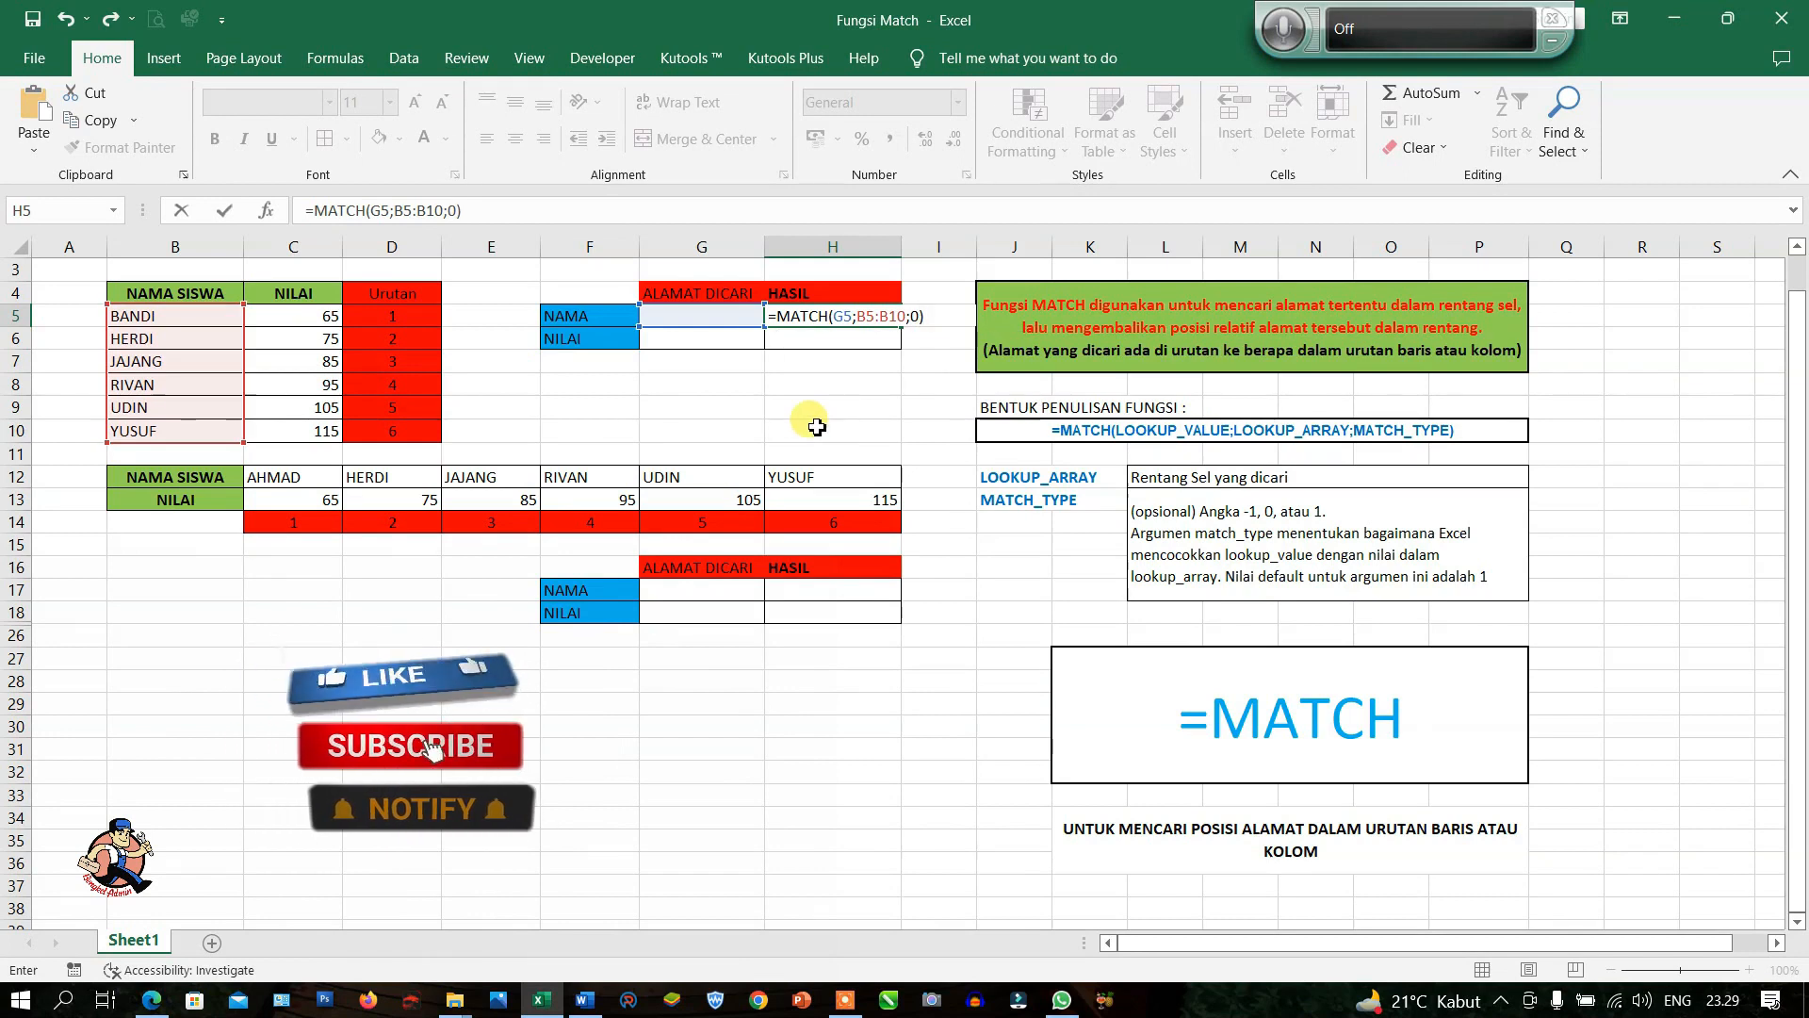
key(Return)
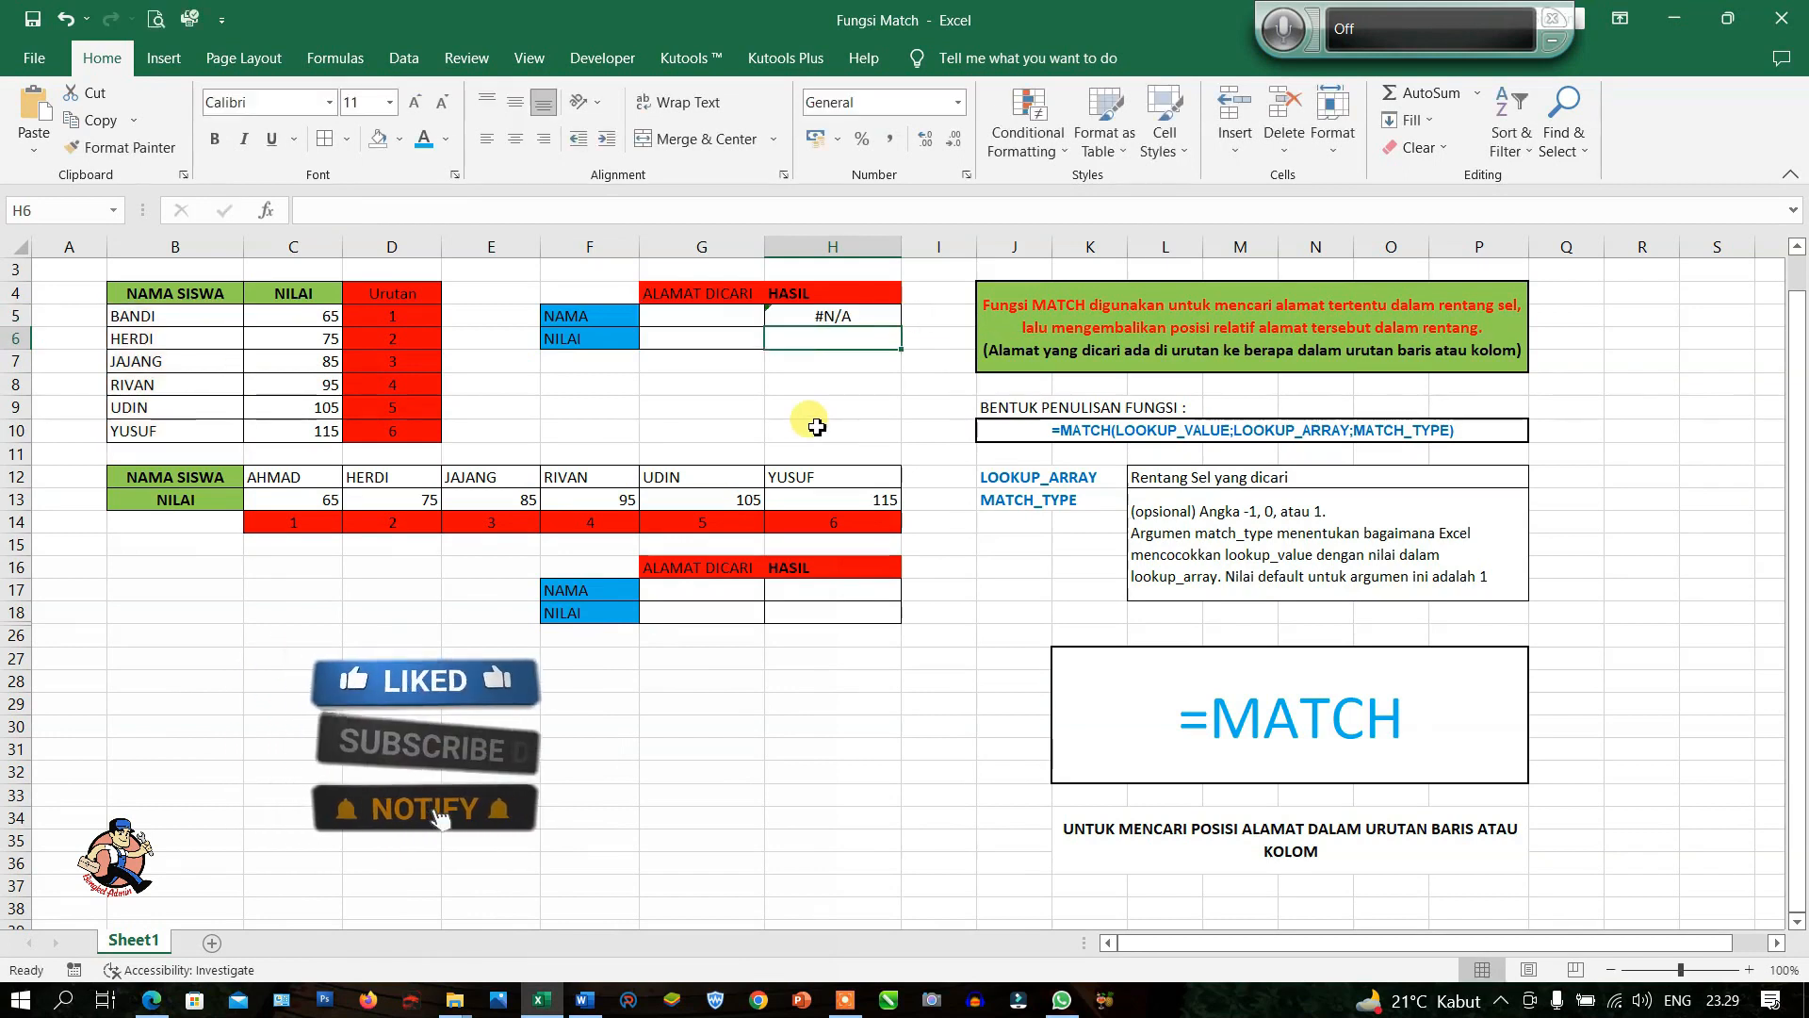
Enter the fourth listed student's name as the lookup value in G5 and check the result against that student's row
click(741, 321)
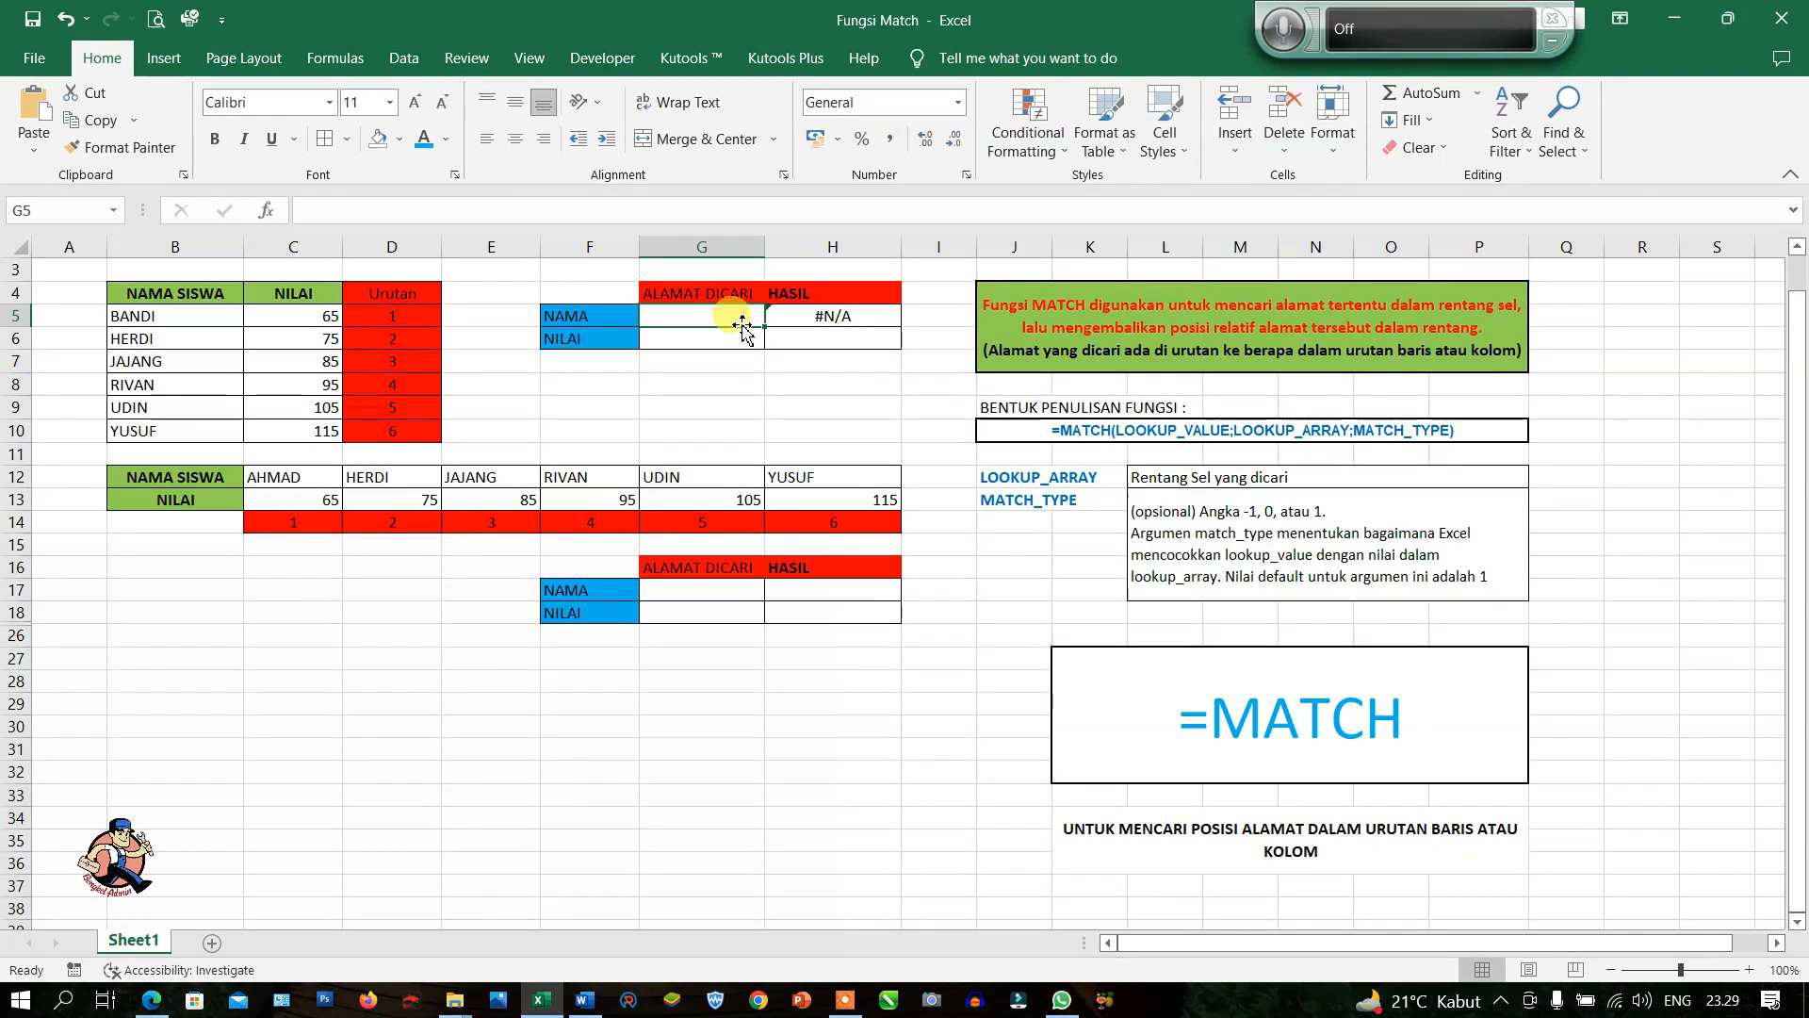
text(RI)
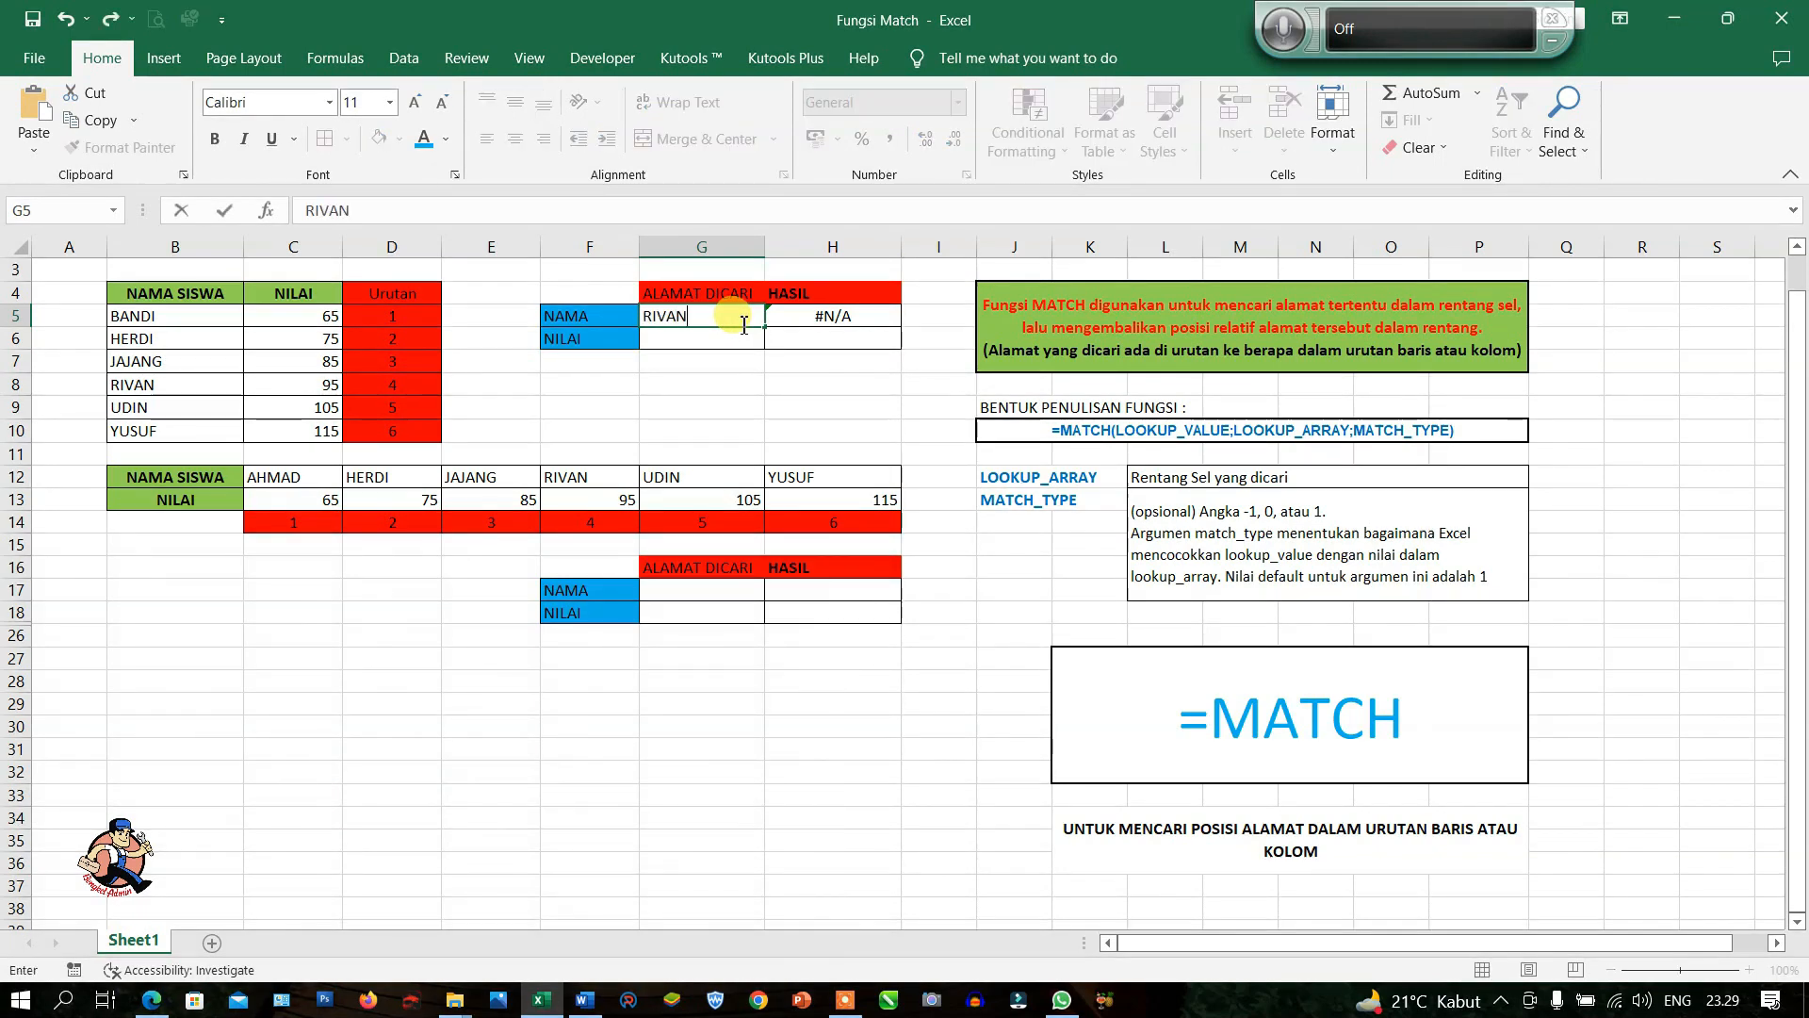
text(VAN)
key(Return)
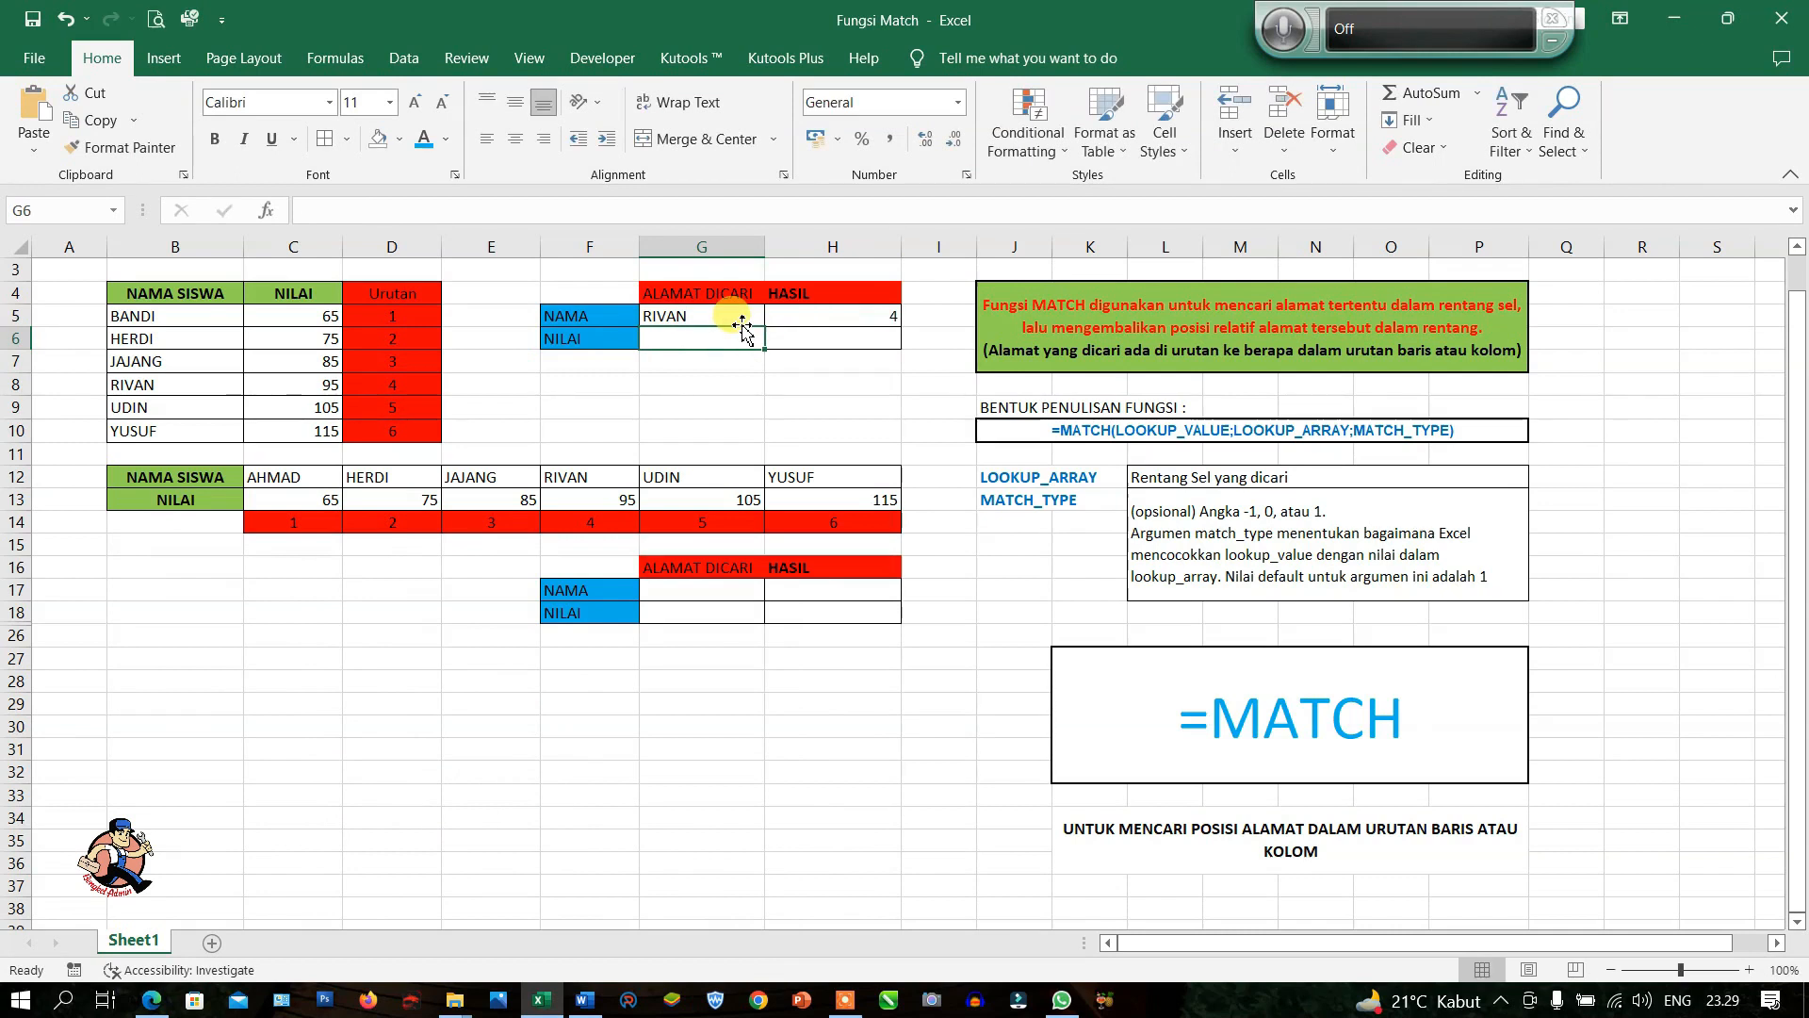
click(796, 315)
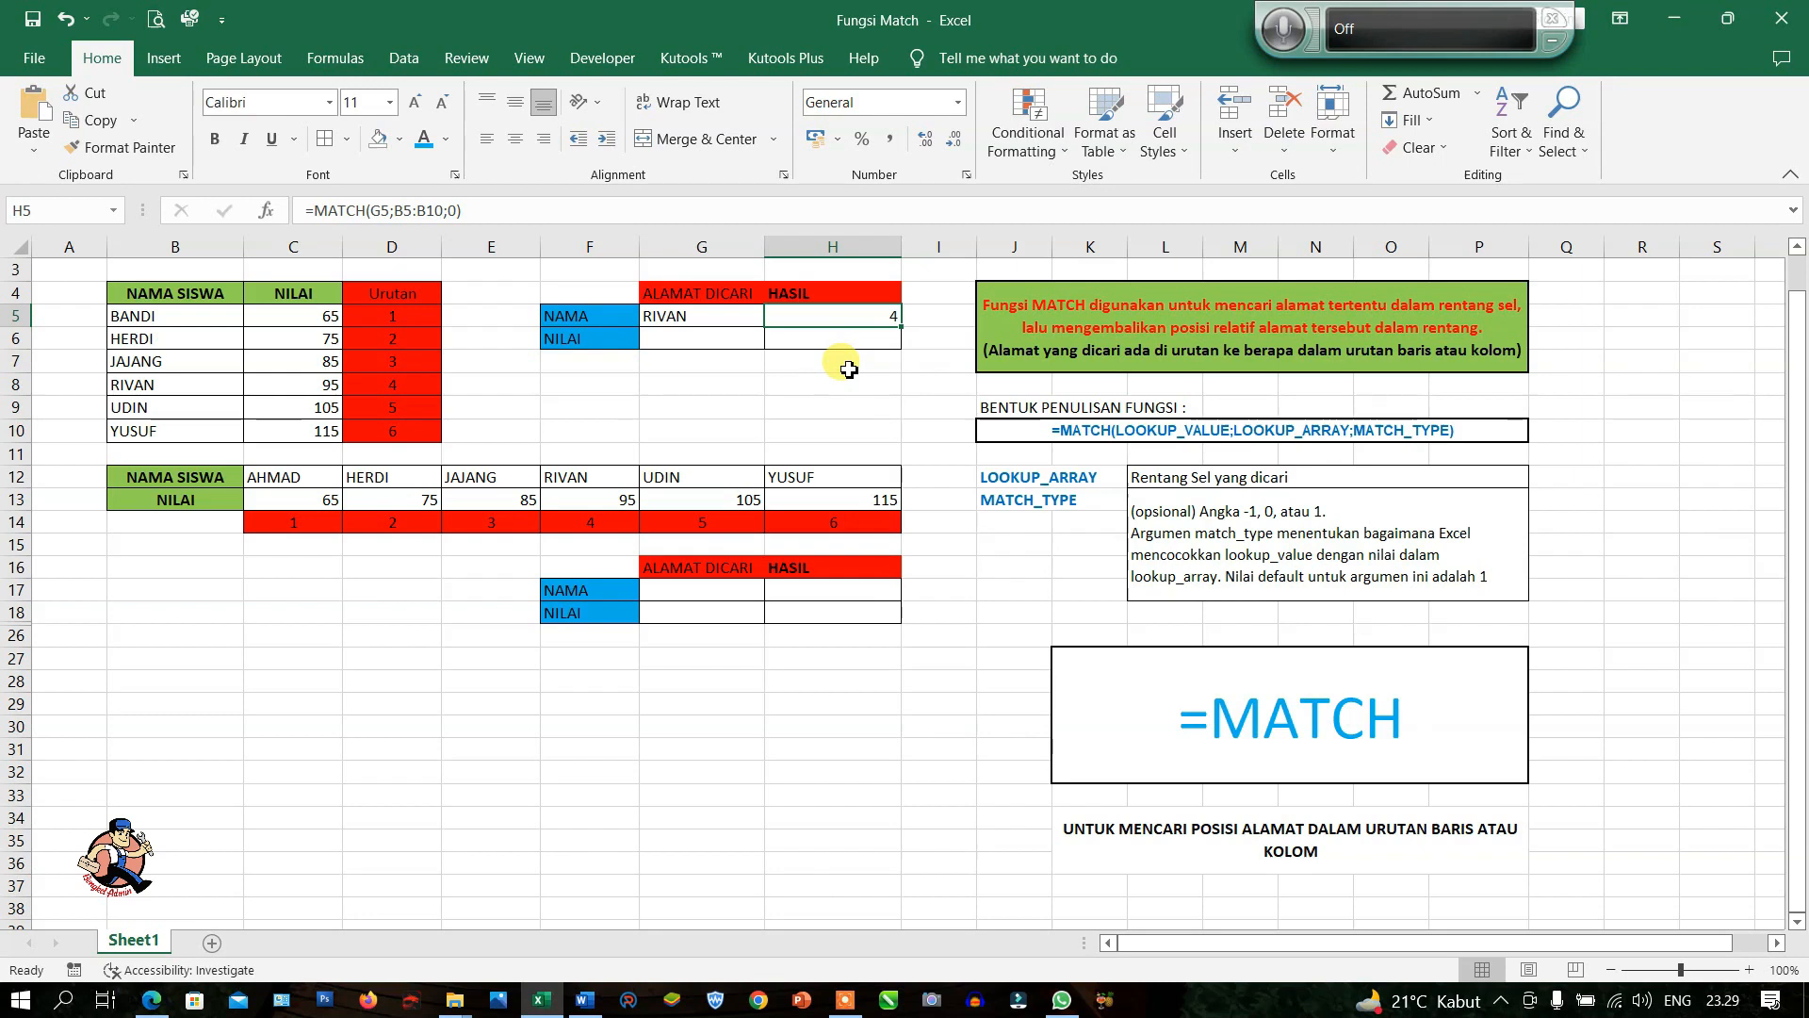
click(717, 321)
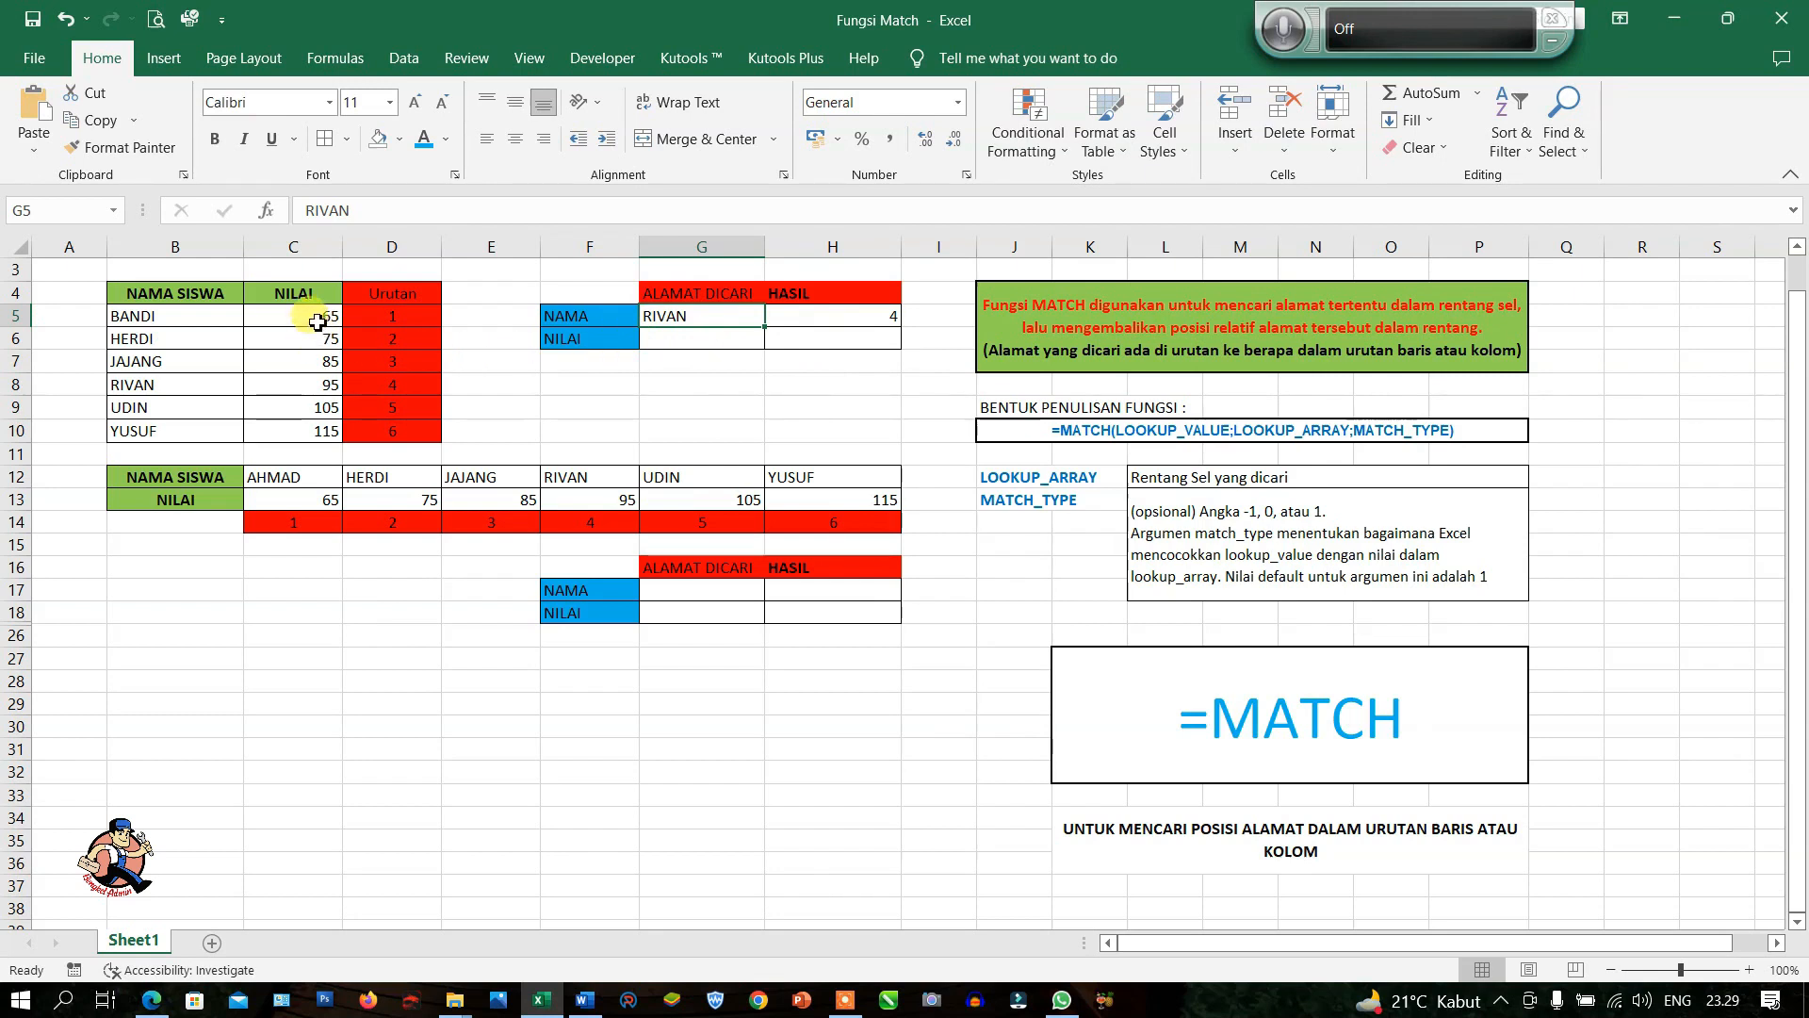
click(179, 384)
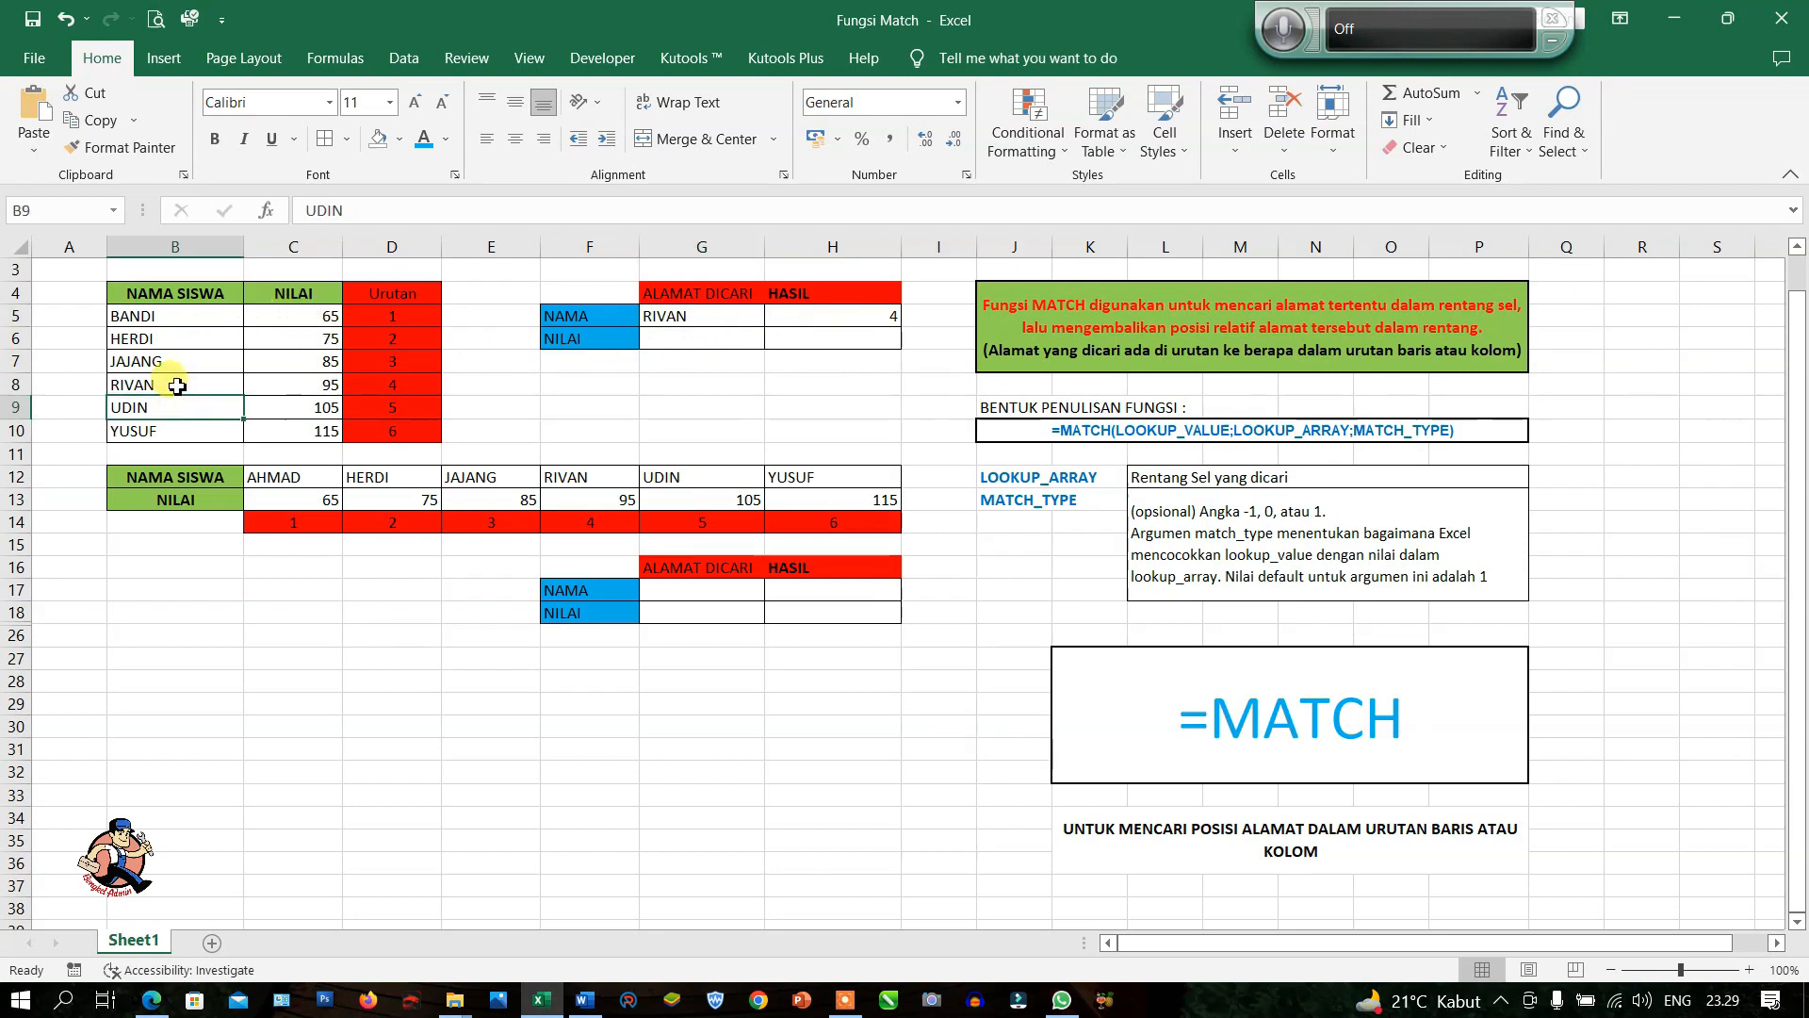
click(16, 384)
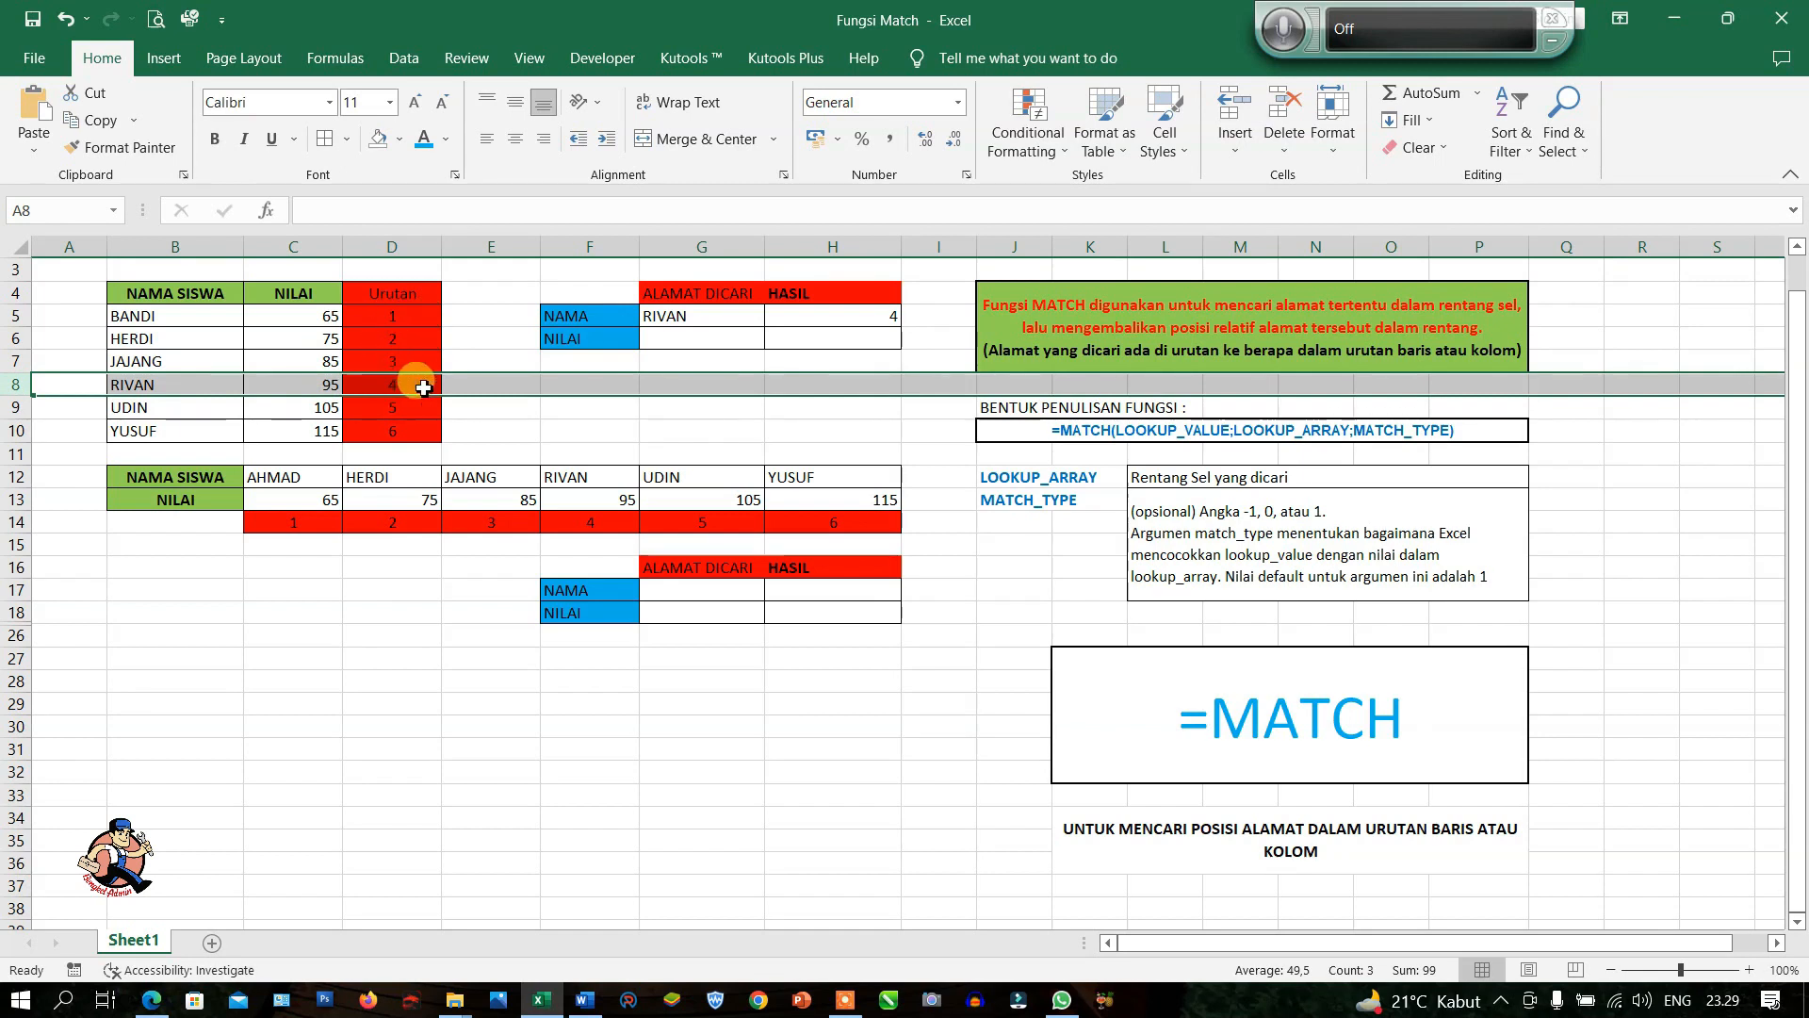
Enter the formula =MATCH(G6;C5:C10;0) in H6 to find a score's position in the vertical NILAI column
click(808, 344)
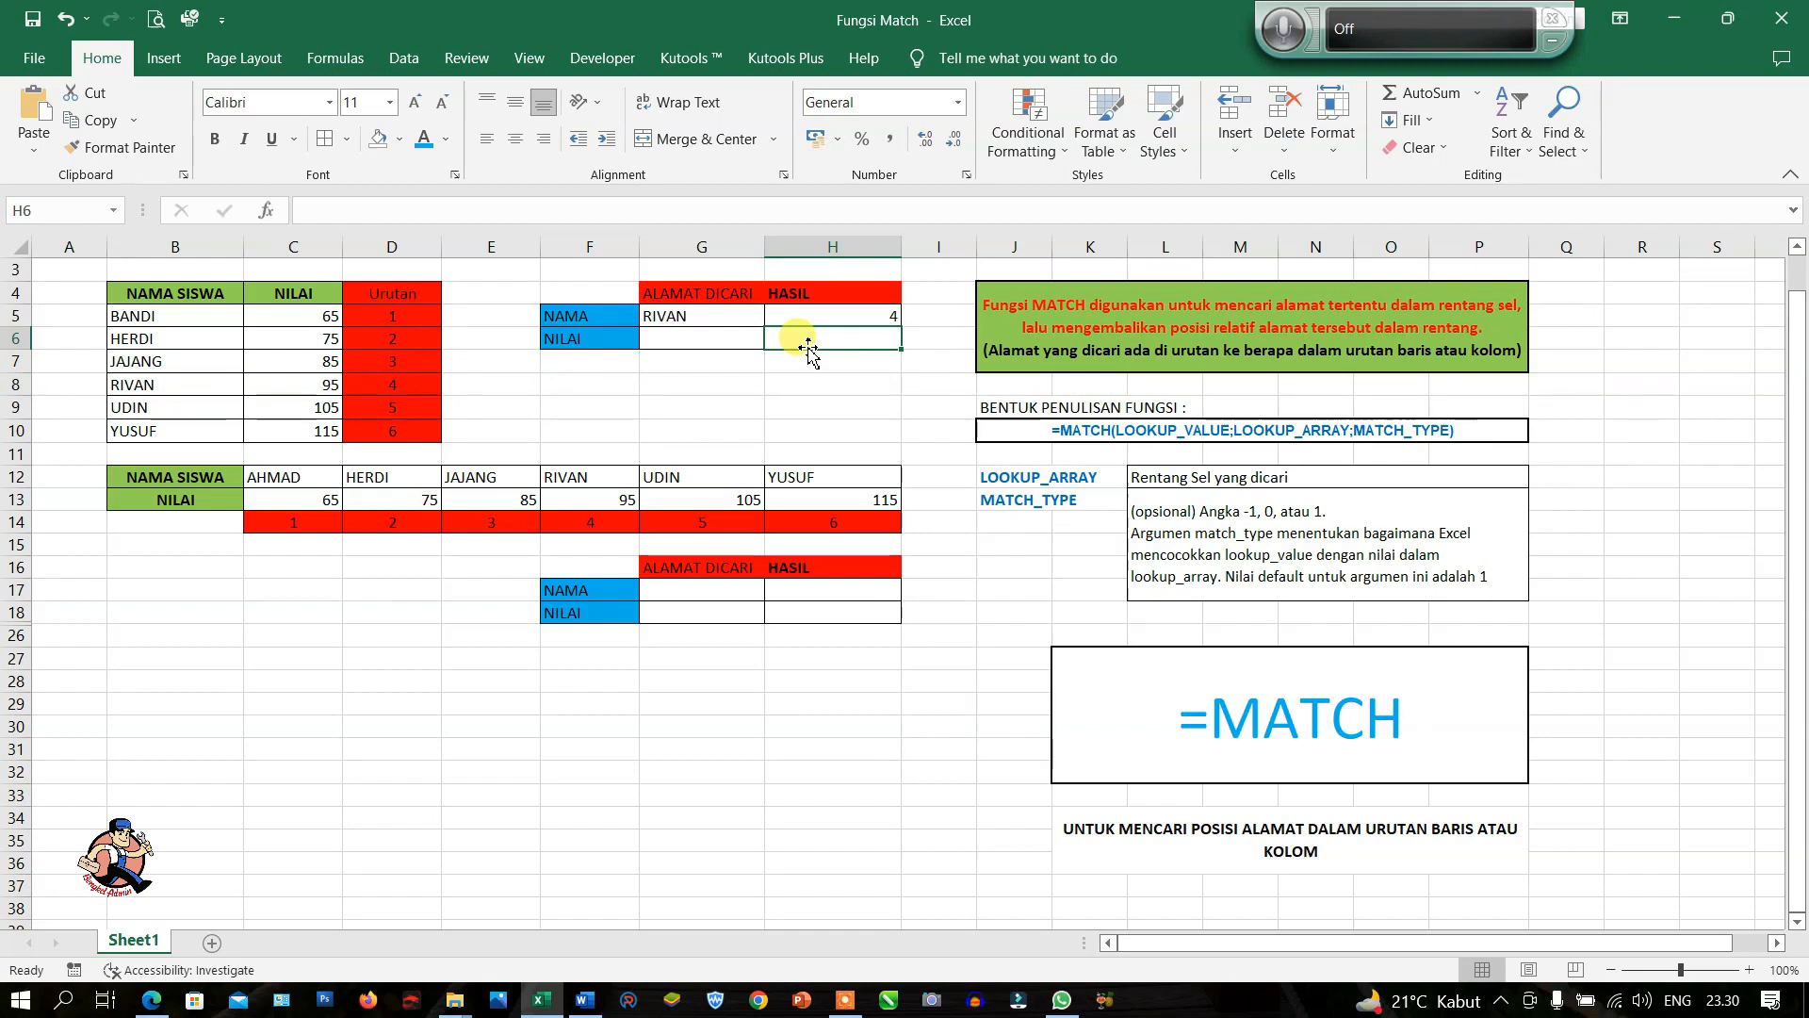
text(=)
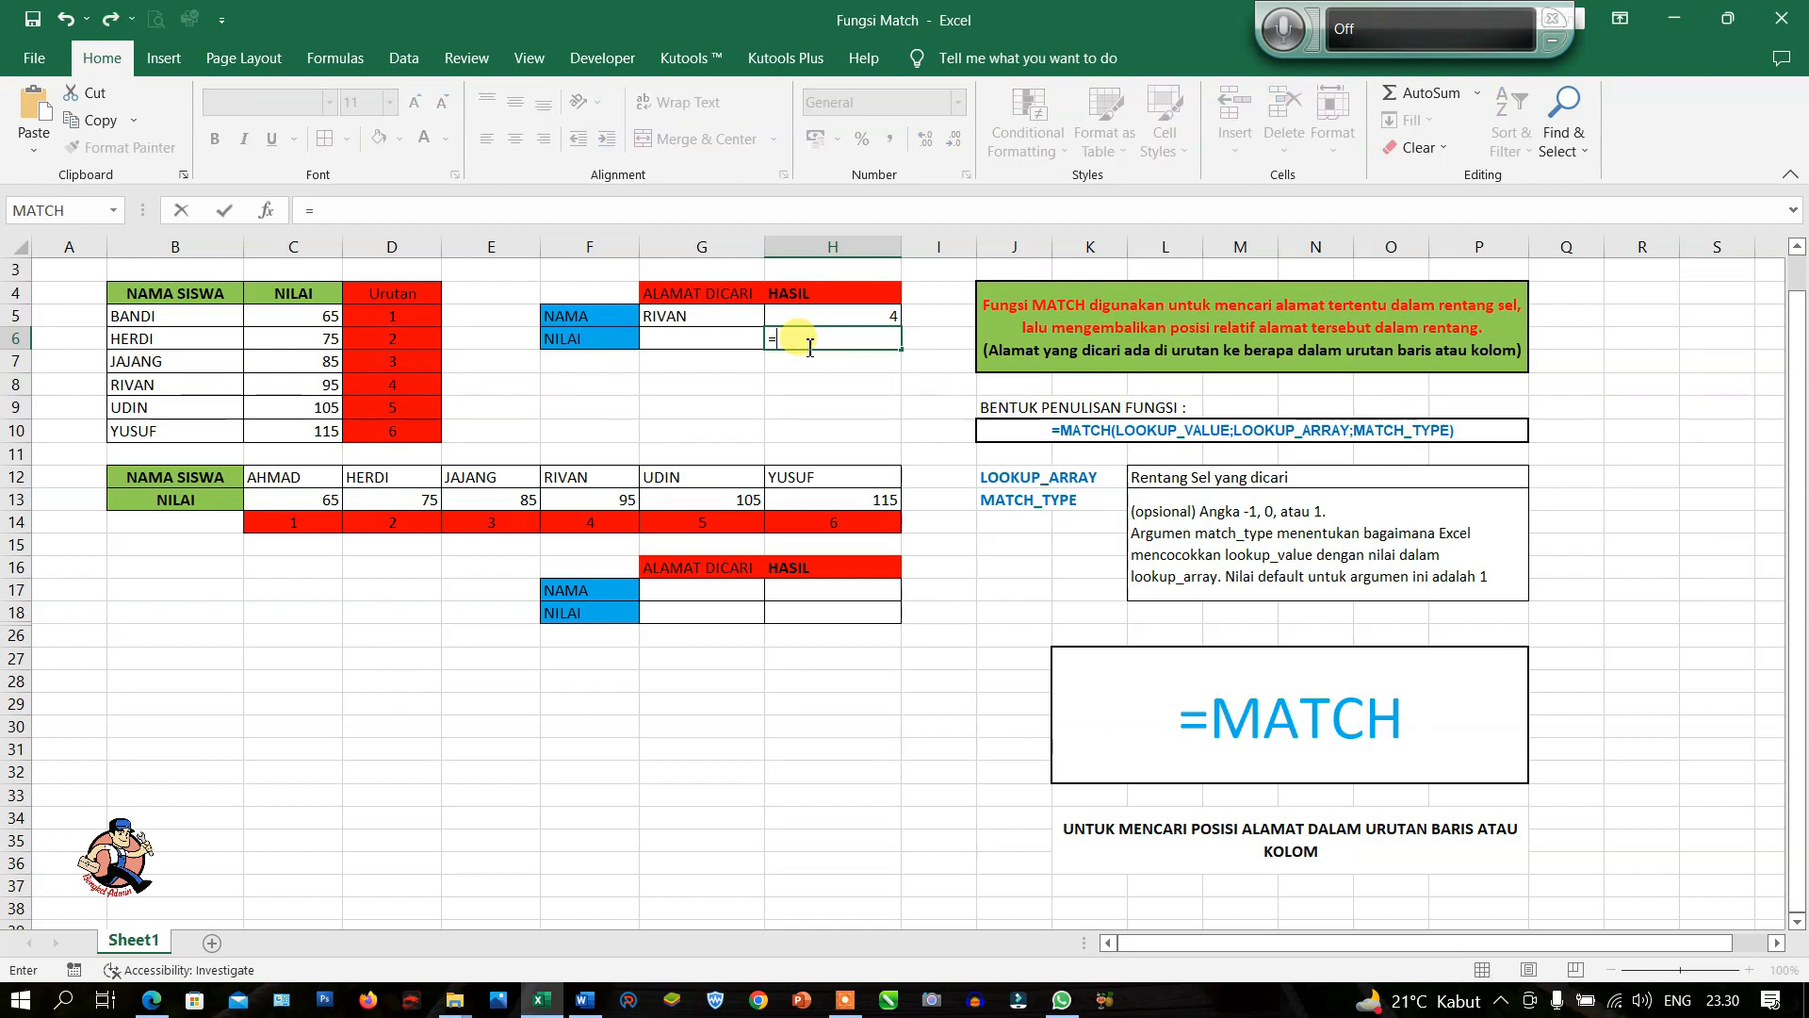
text(MA)
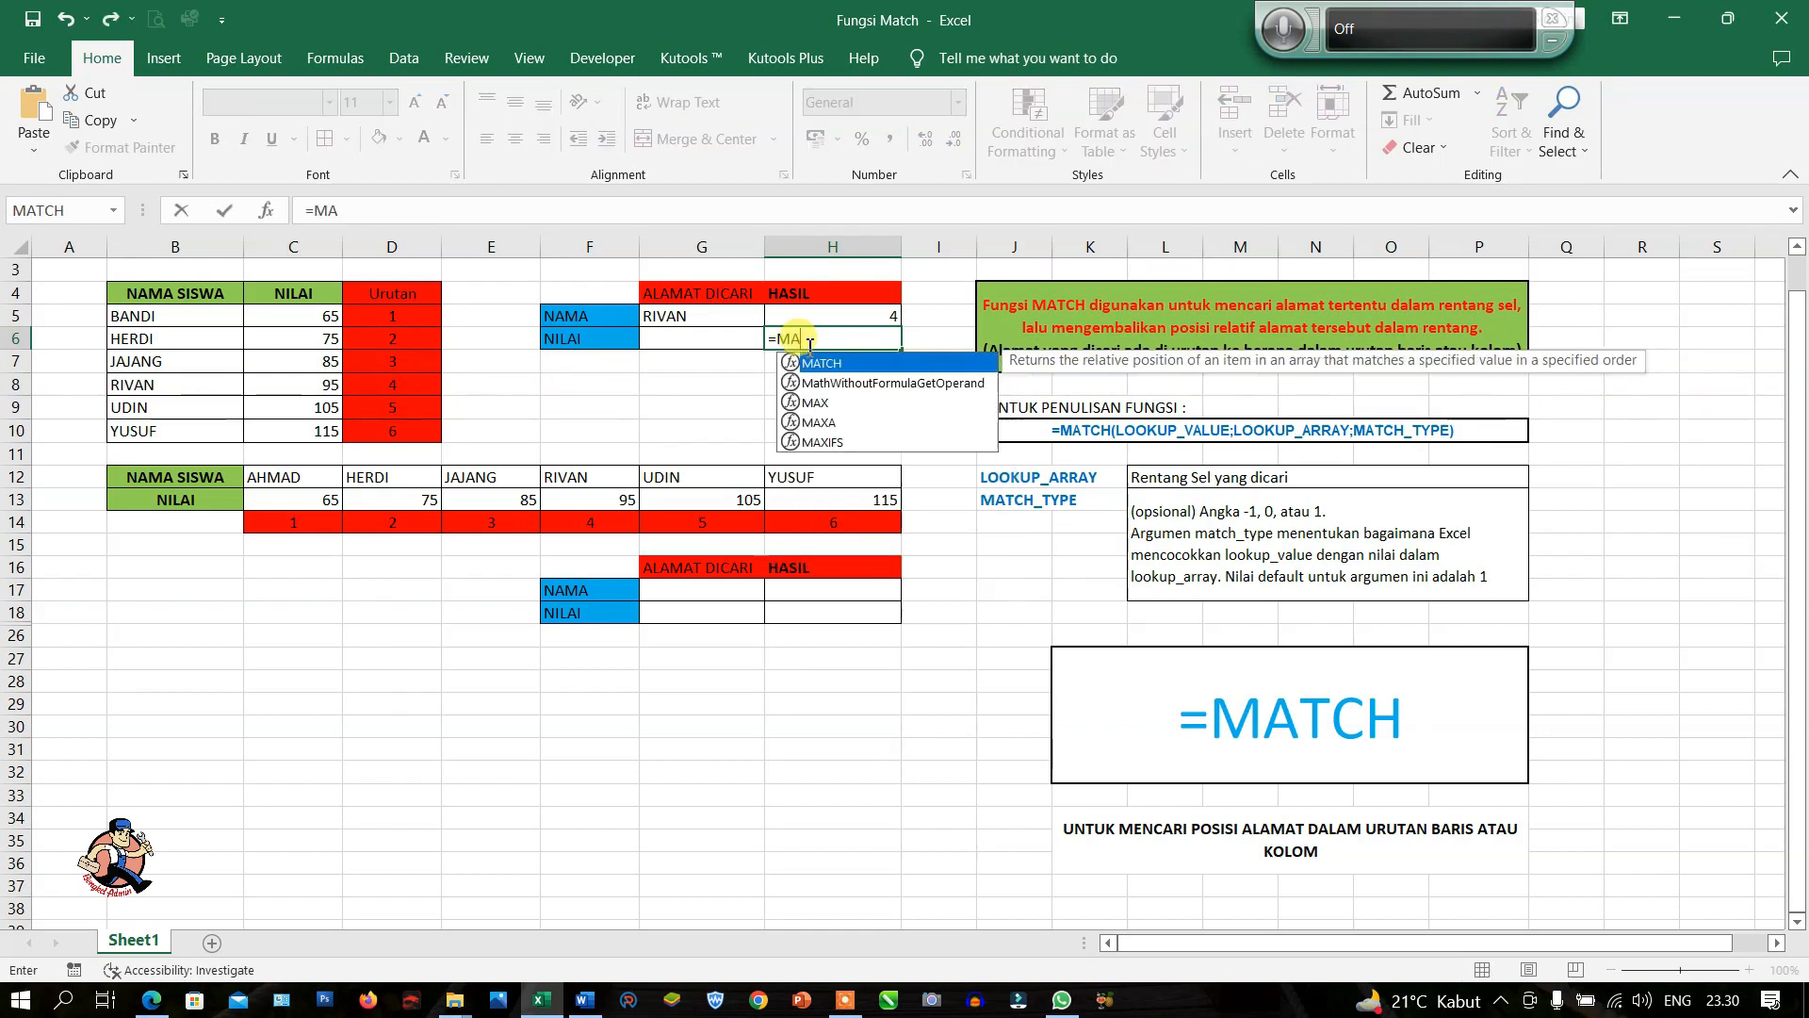
text(TCH)
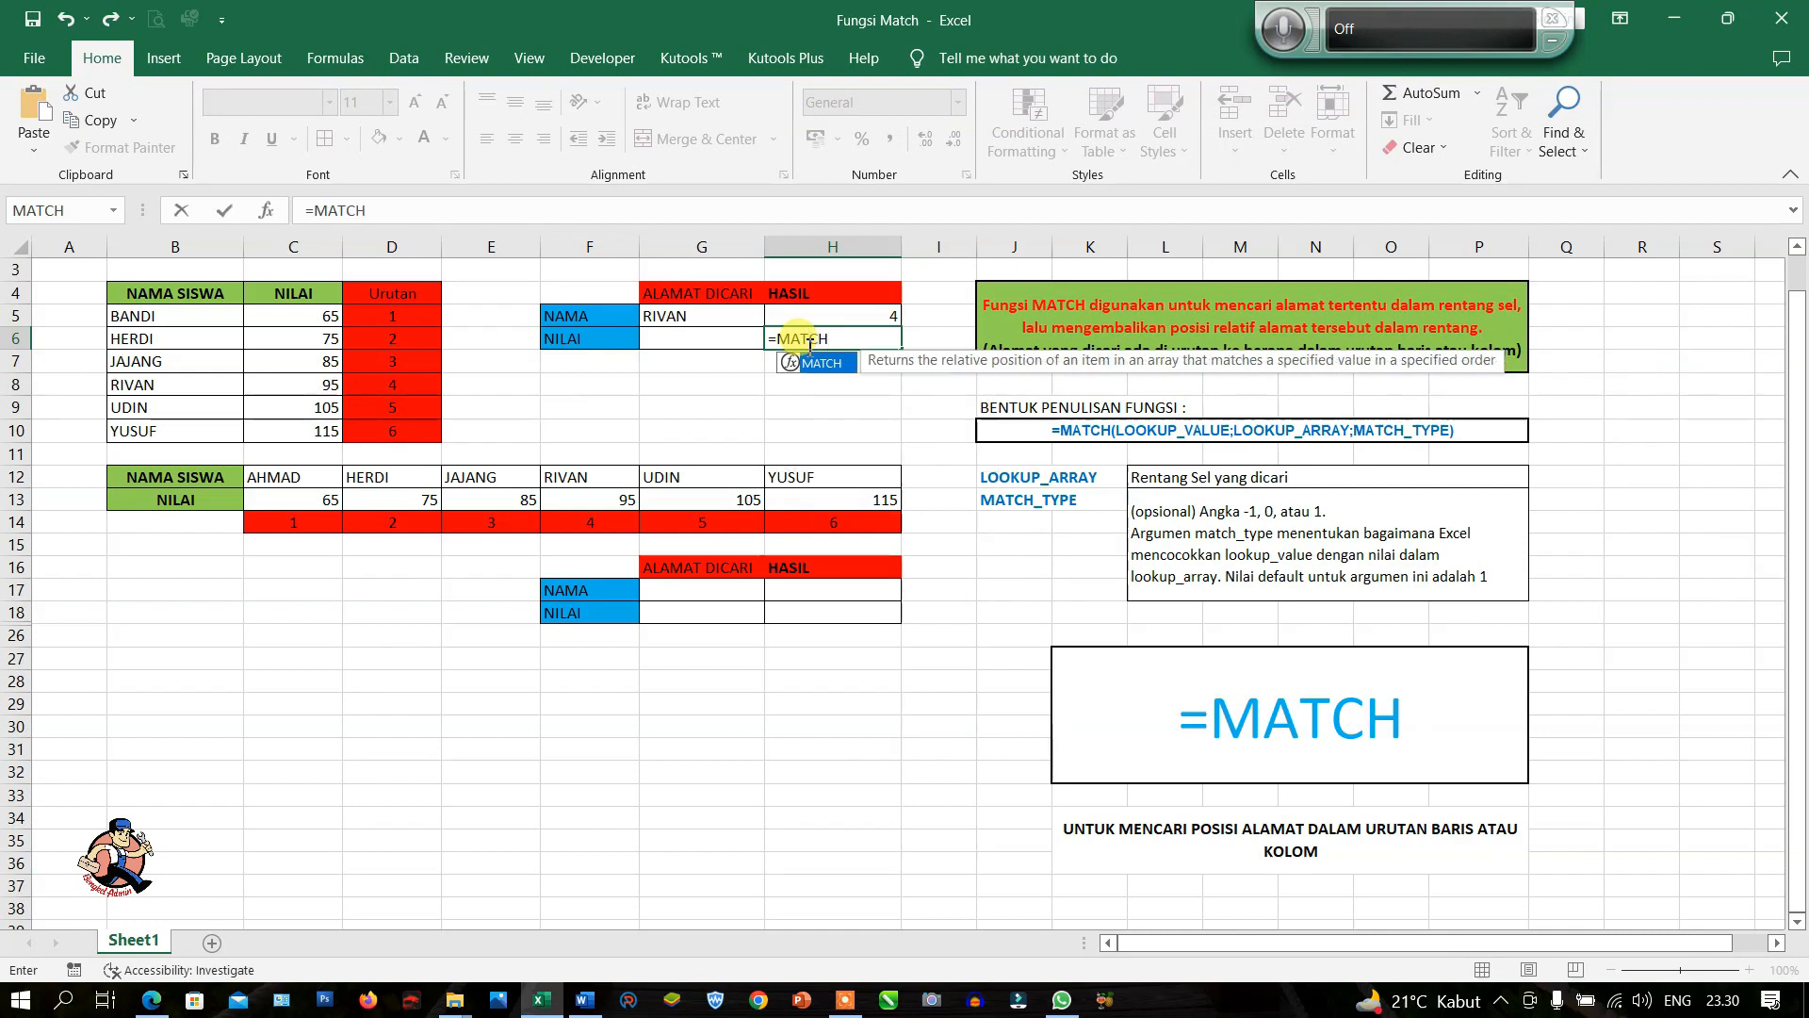
text(()
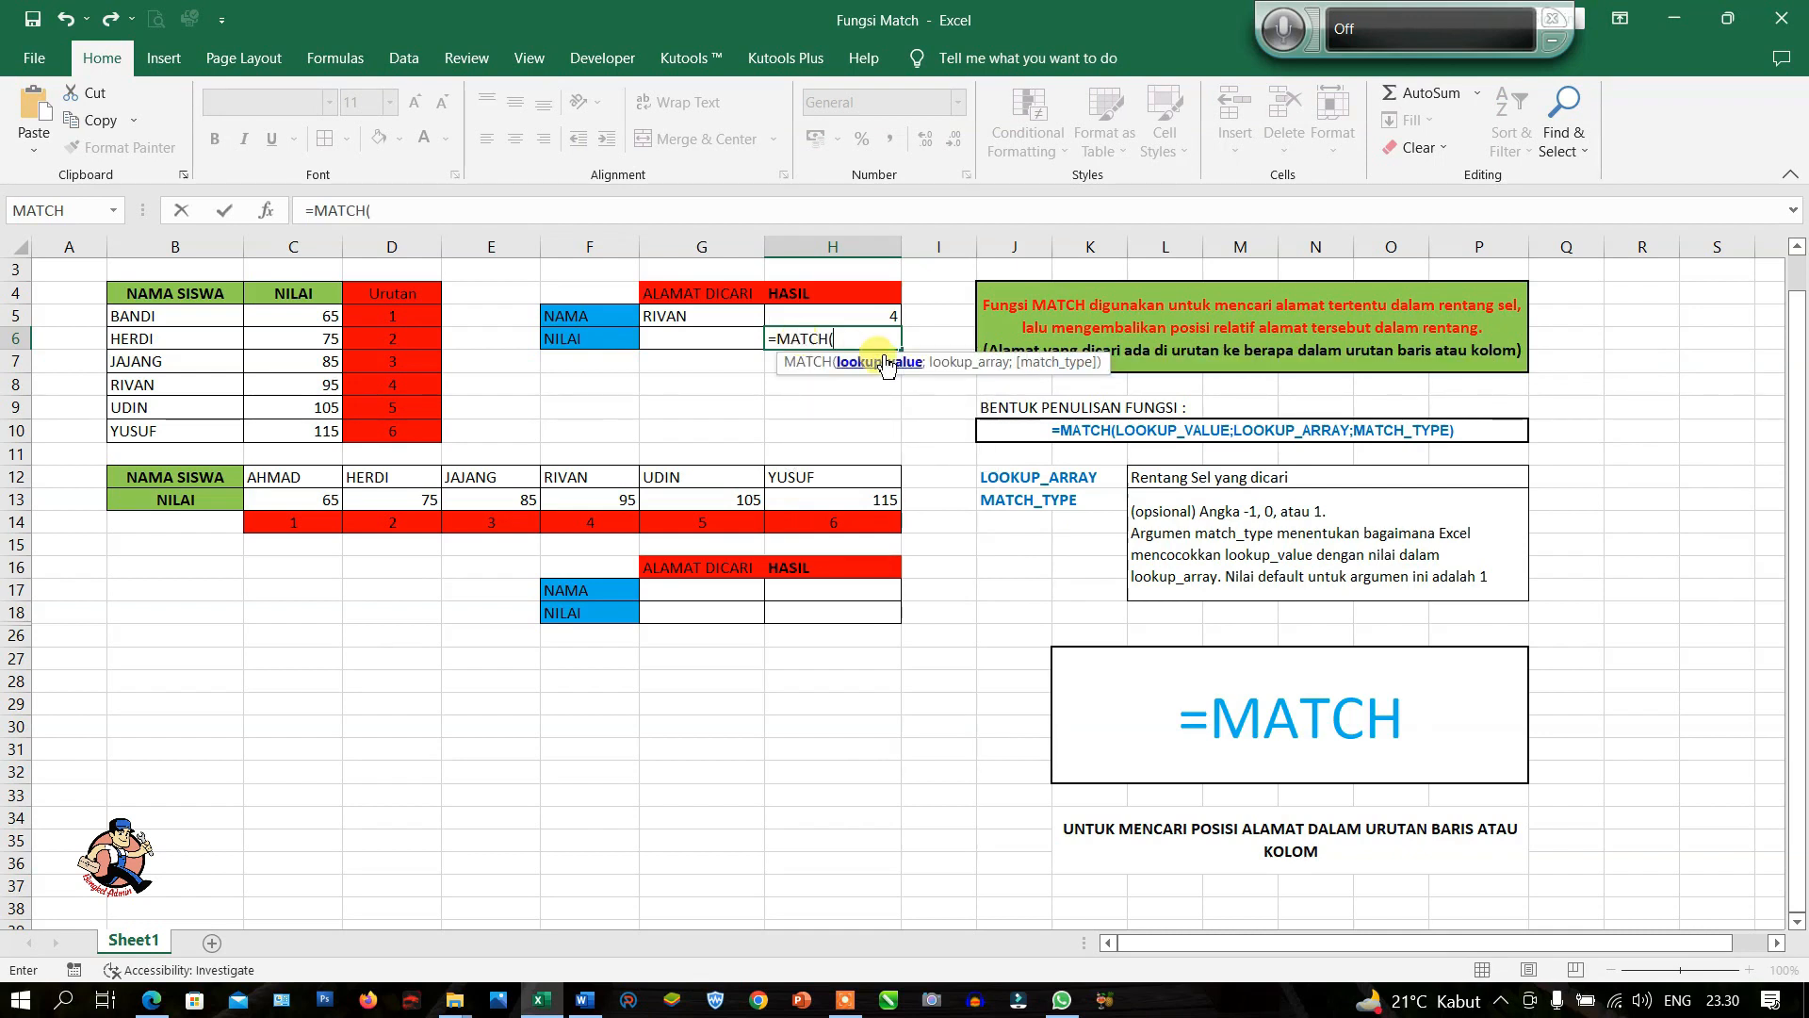
click(726, 345)
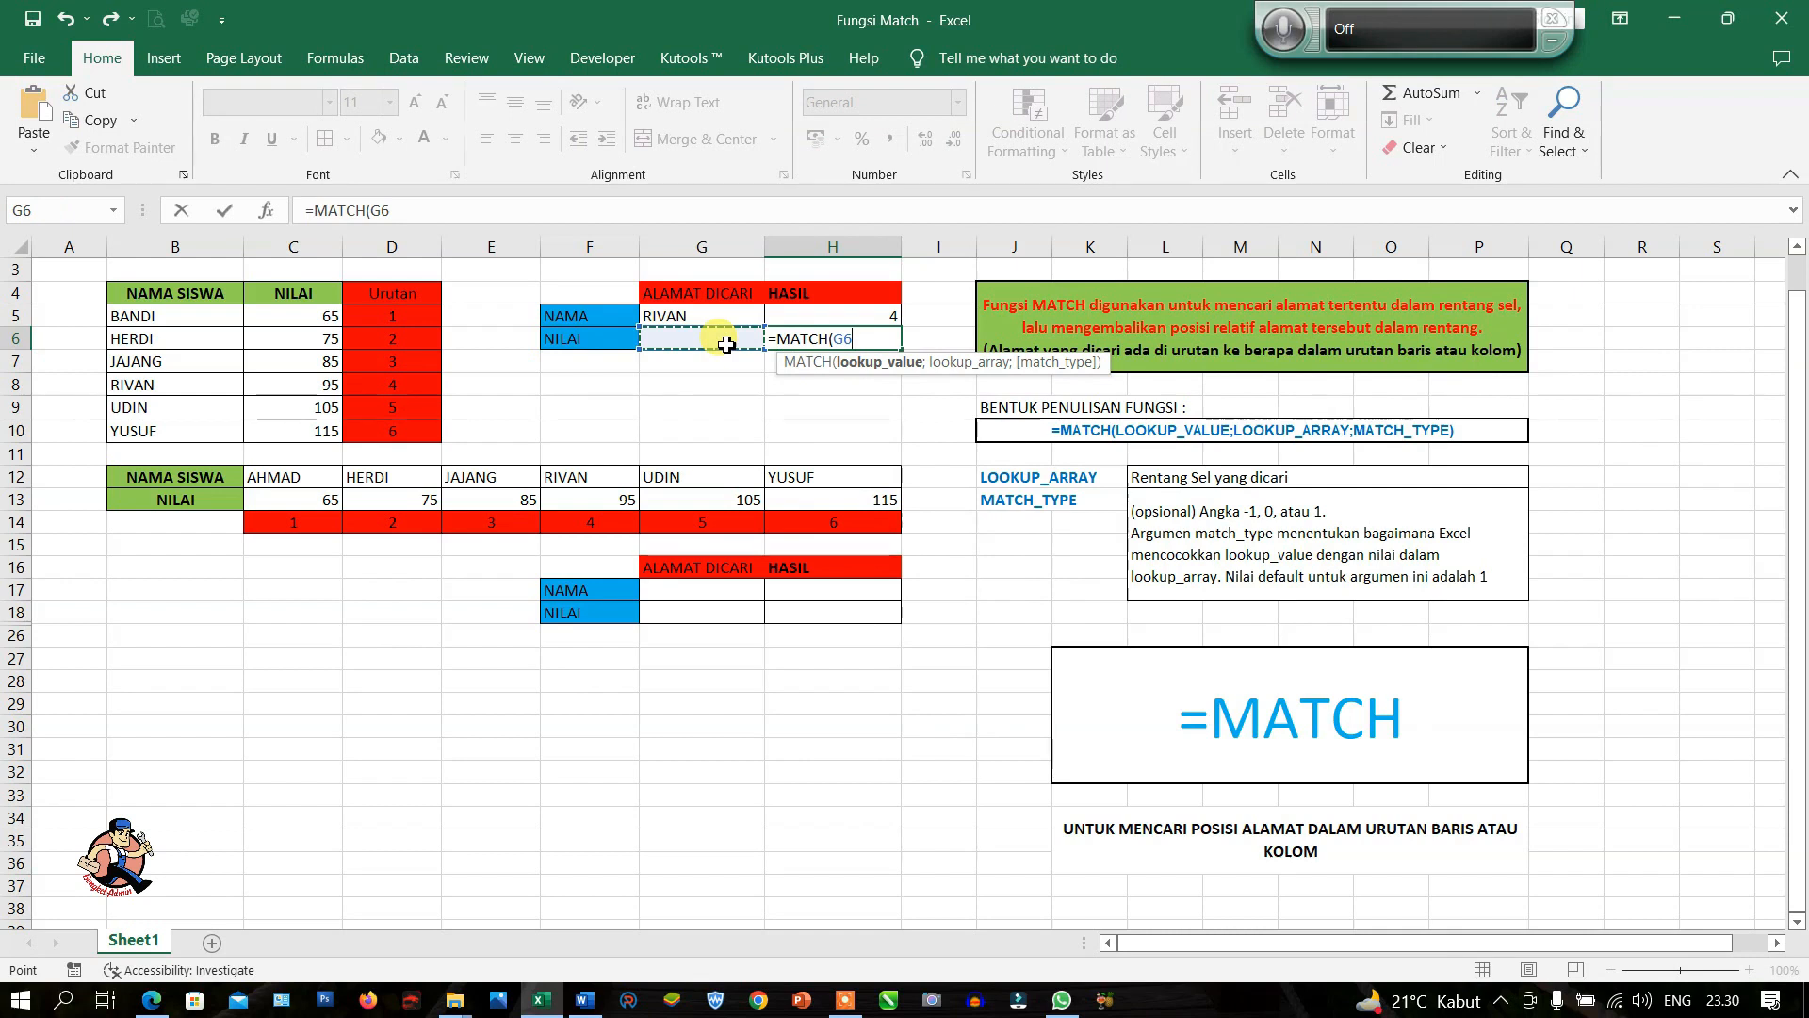
text(;)
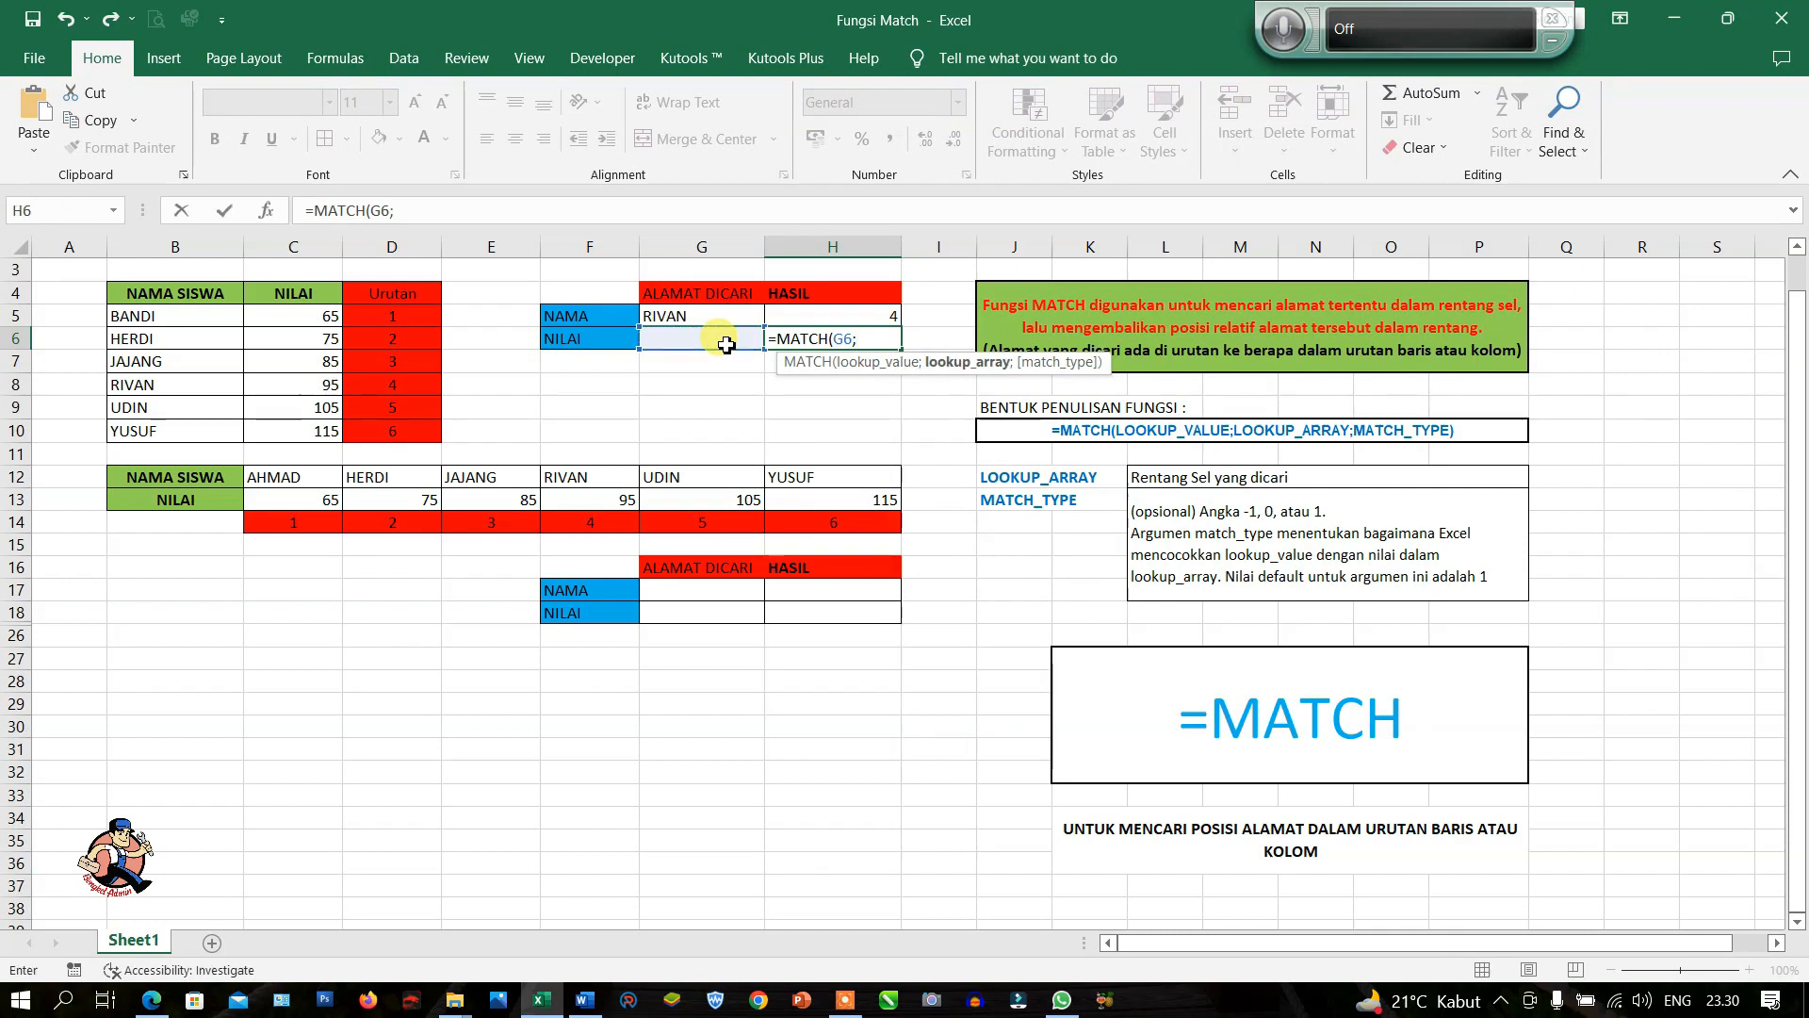
drag(320, 313, 341, 429)
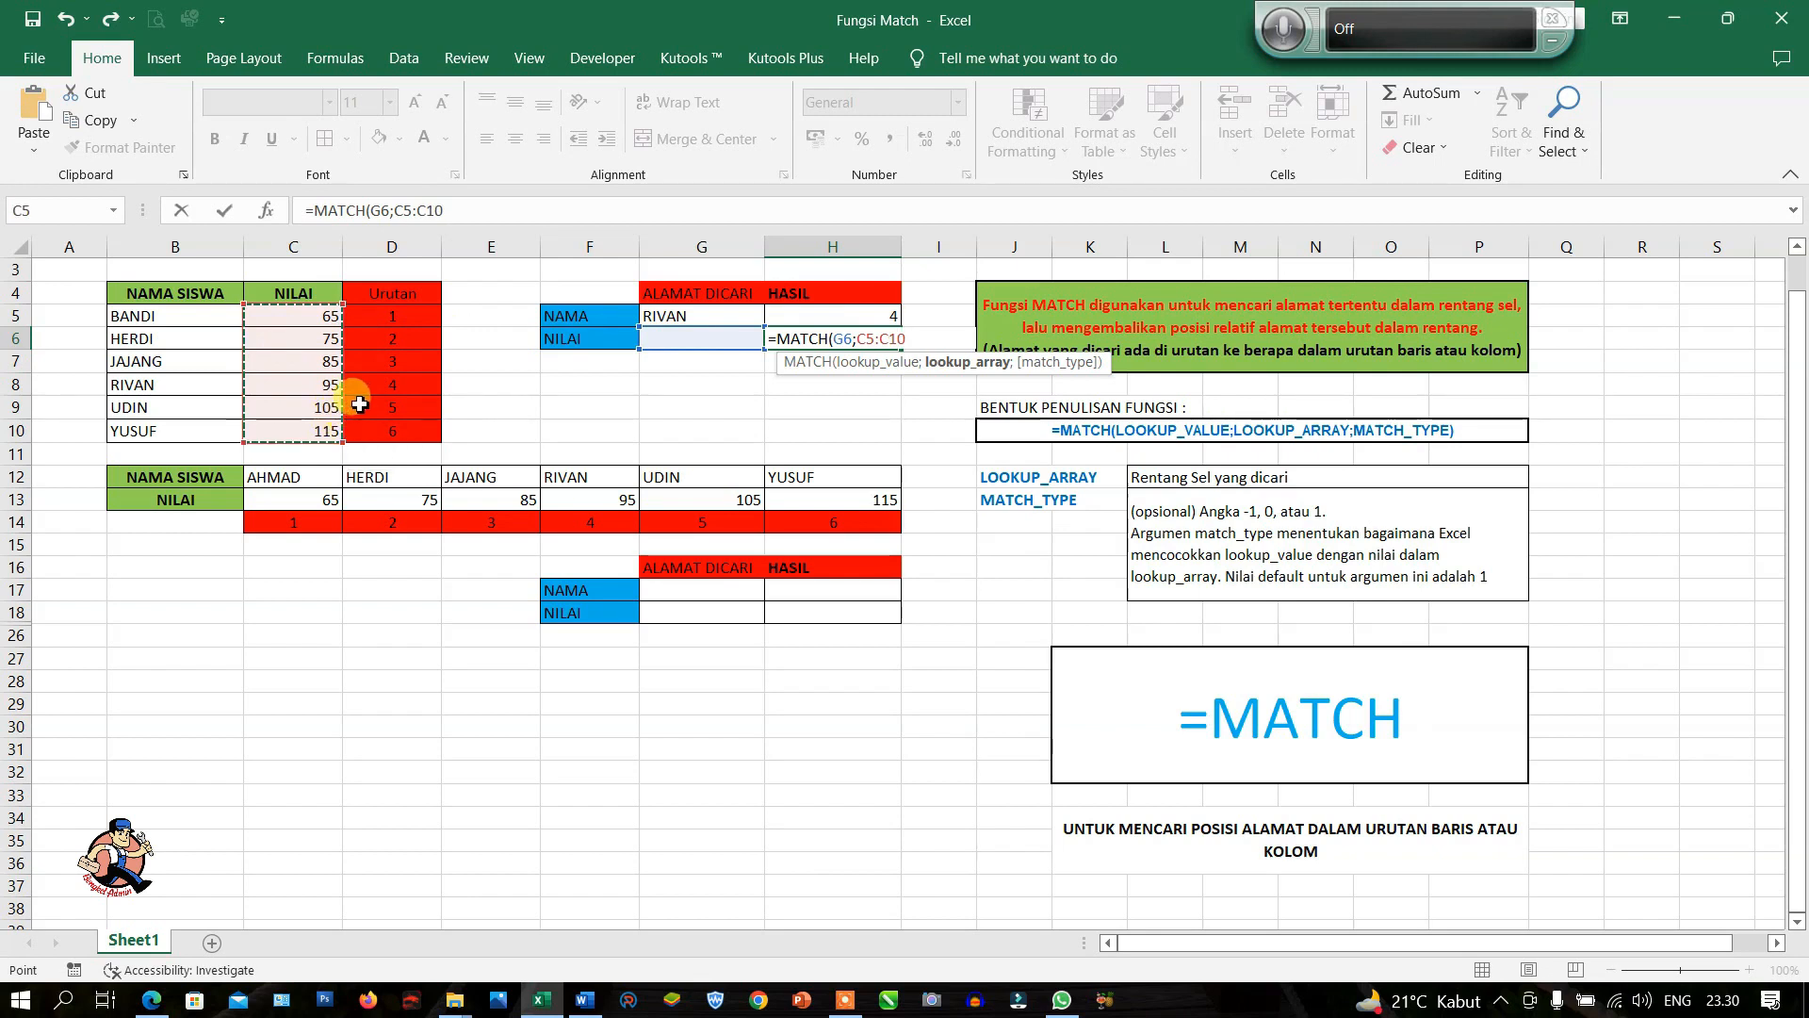
text(;)
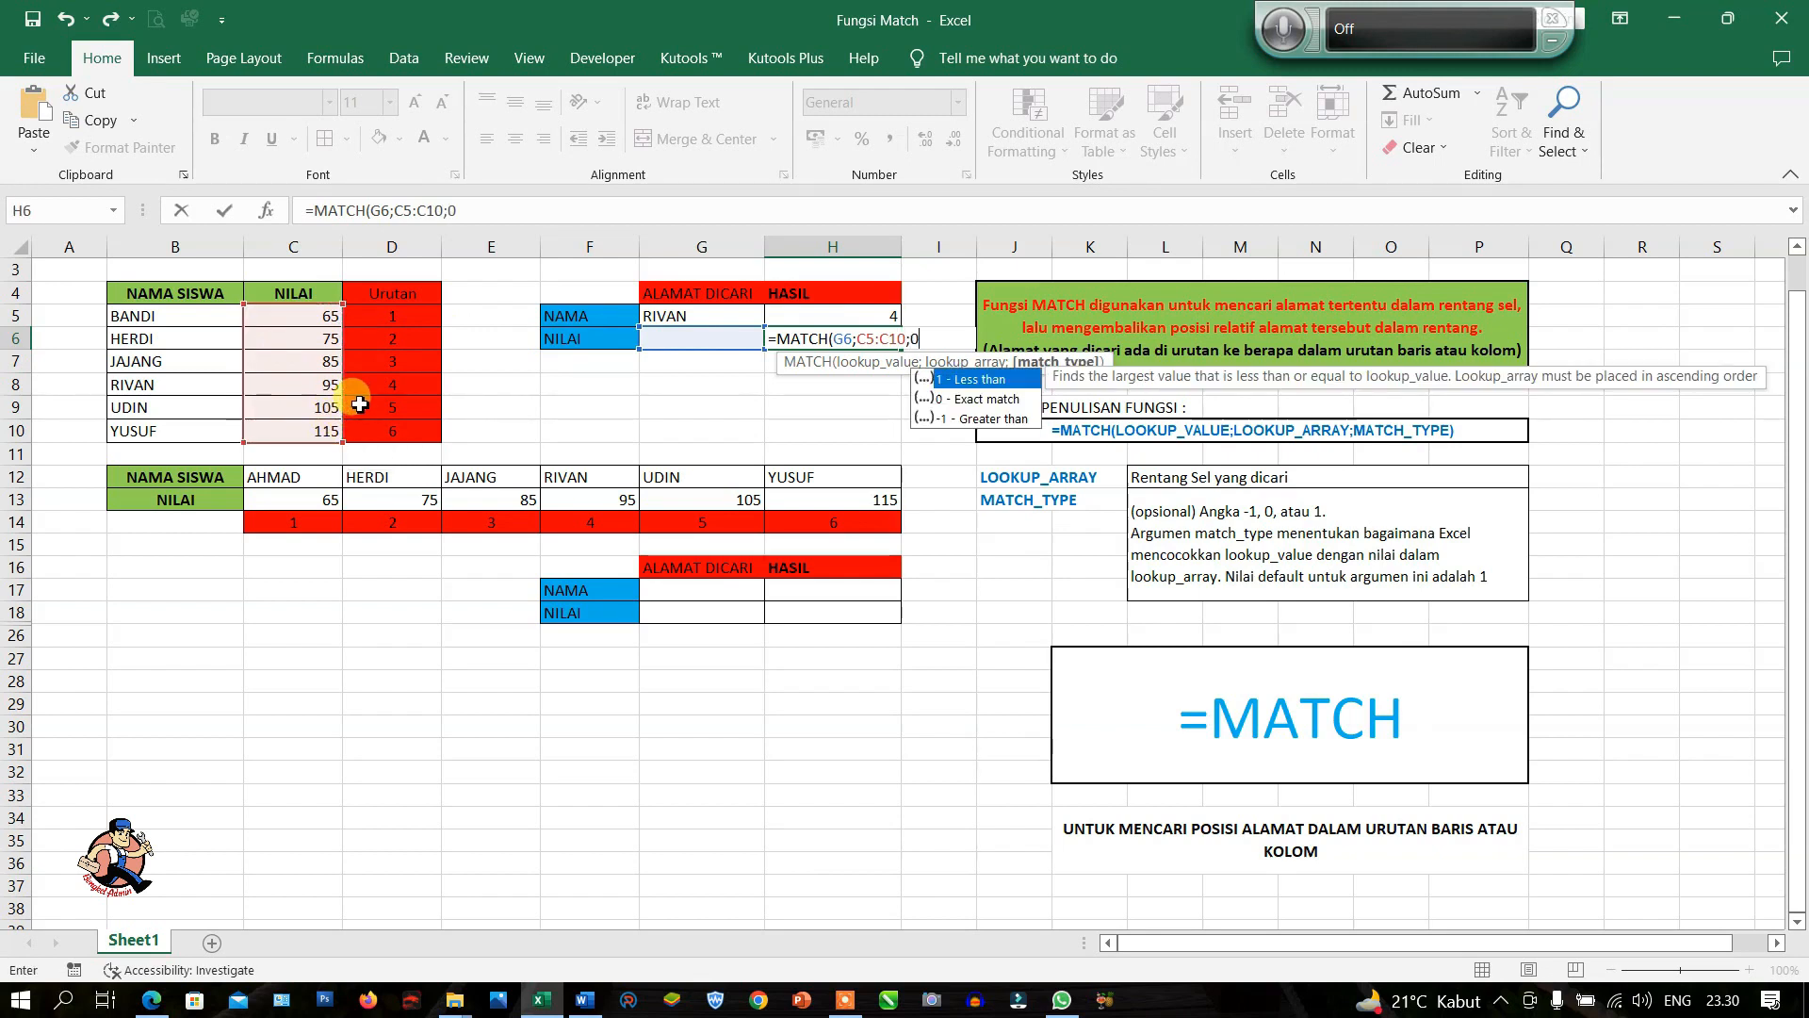
text(0))
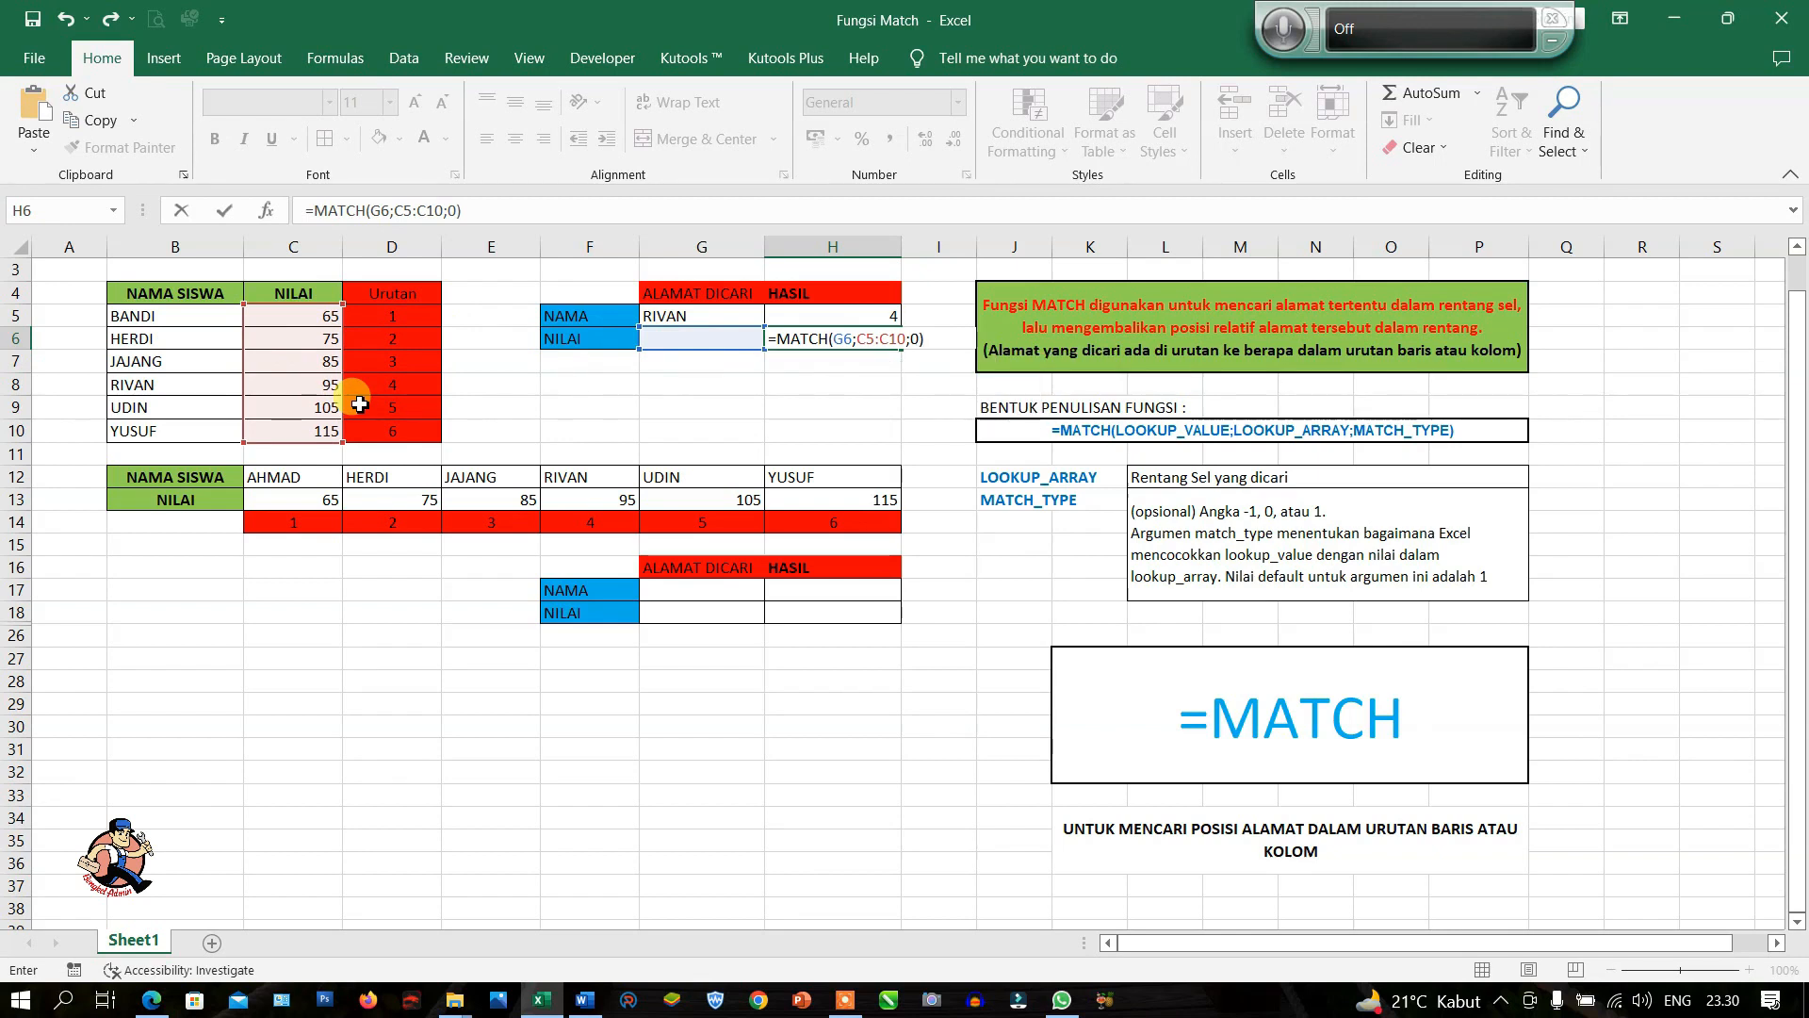
key(Return)
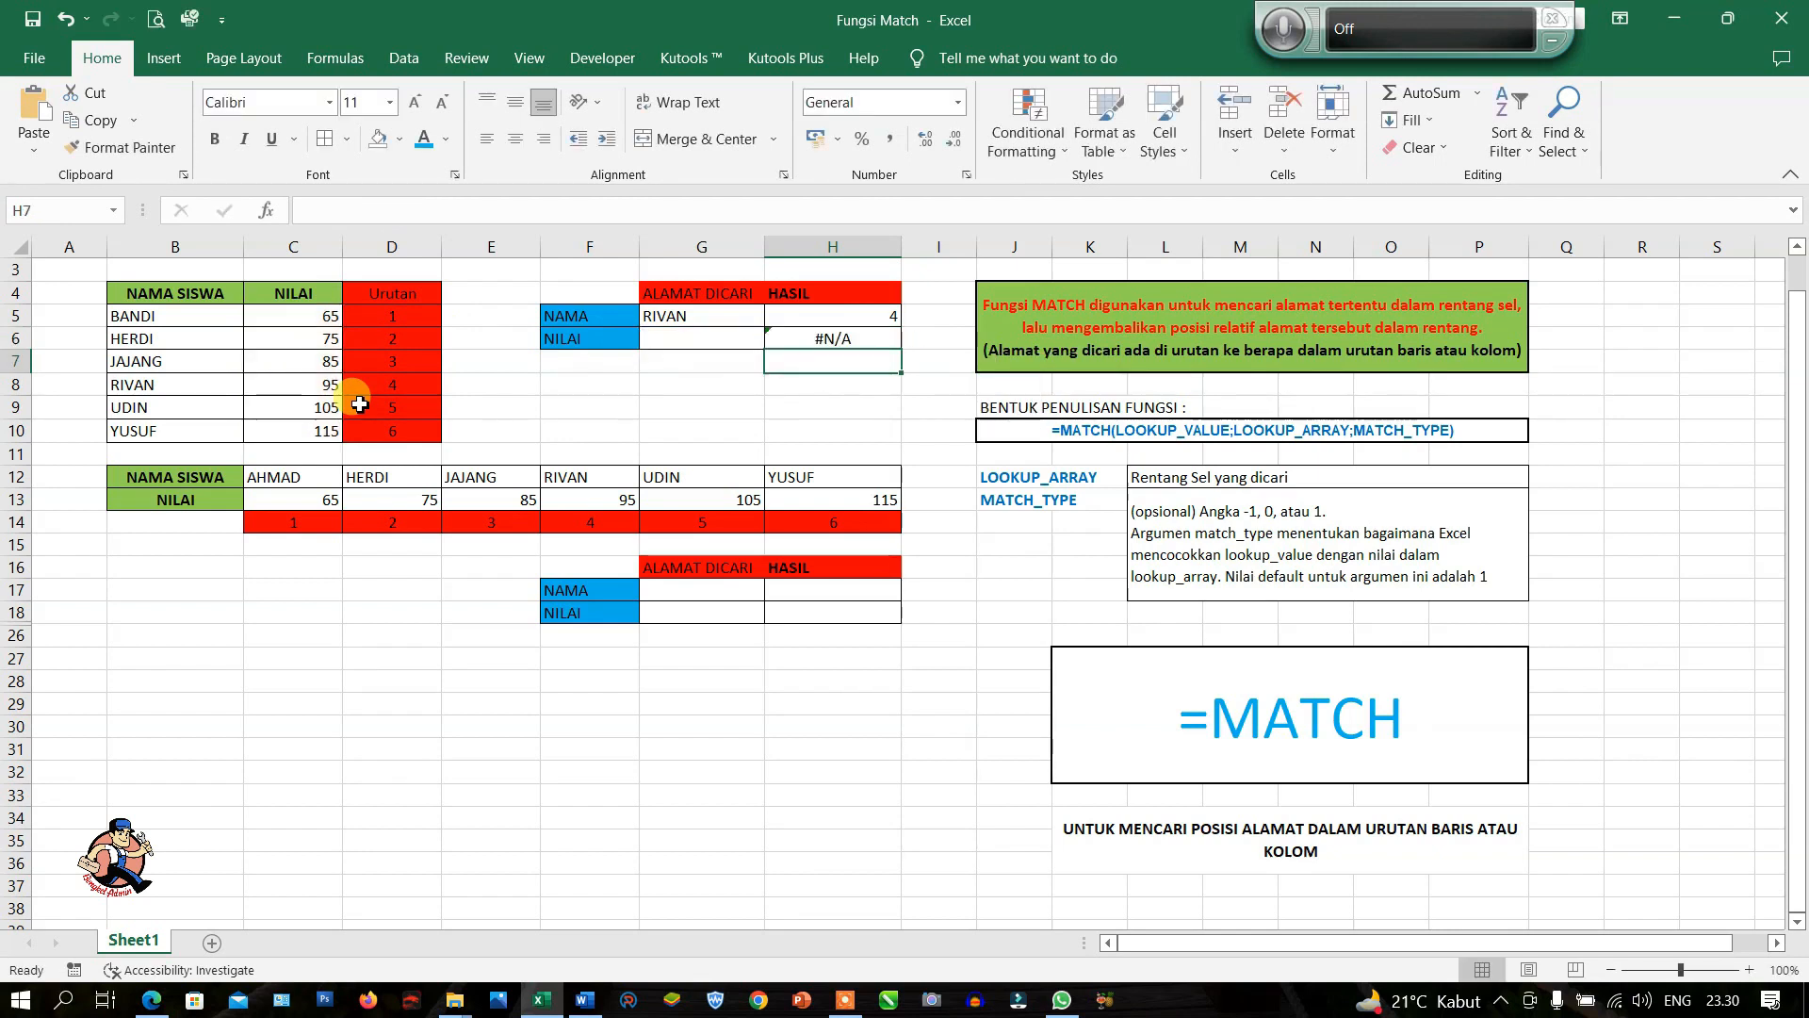
Enter 95 as the lookup score in G6 and check the result against that score's row
click(658, 339)
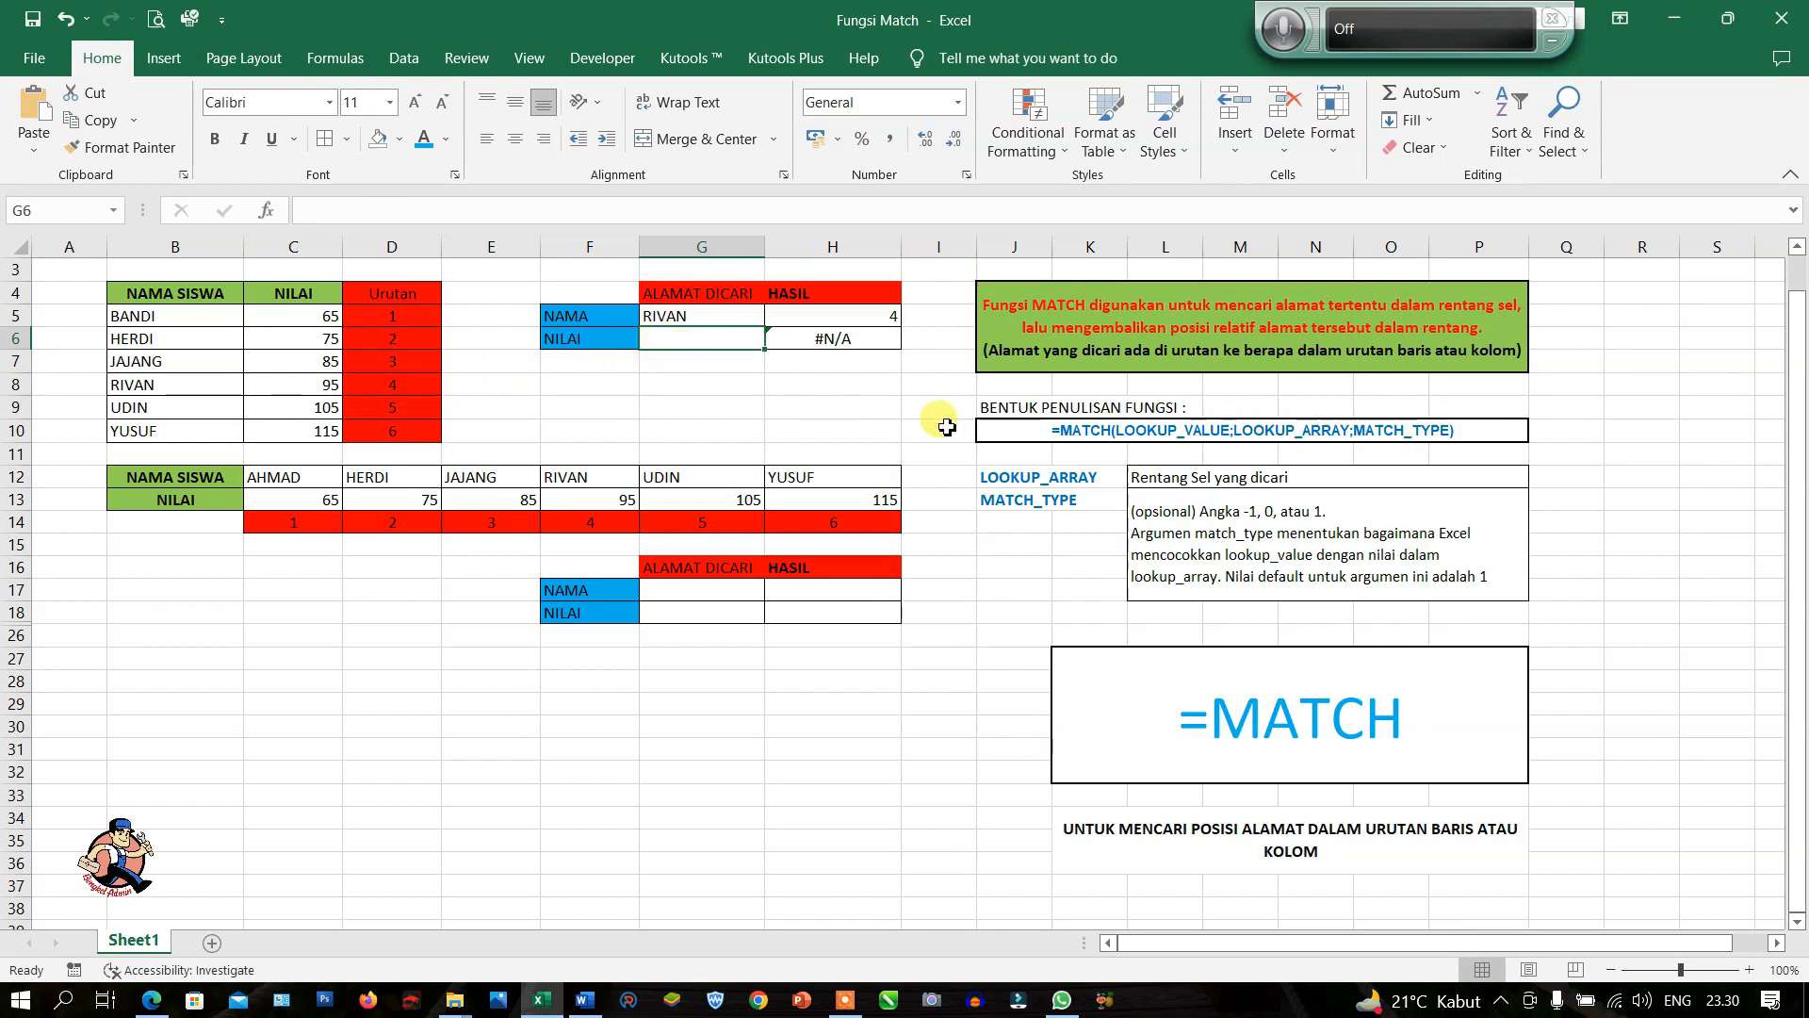
text(95)
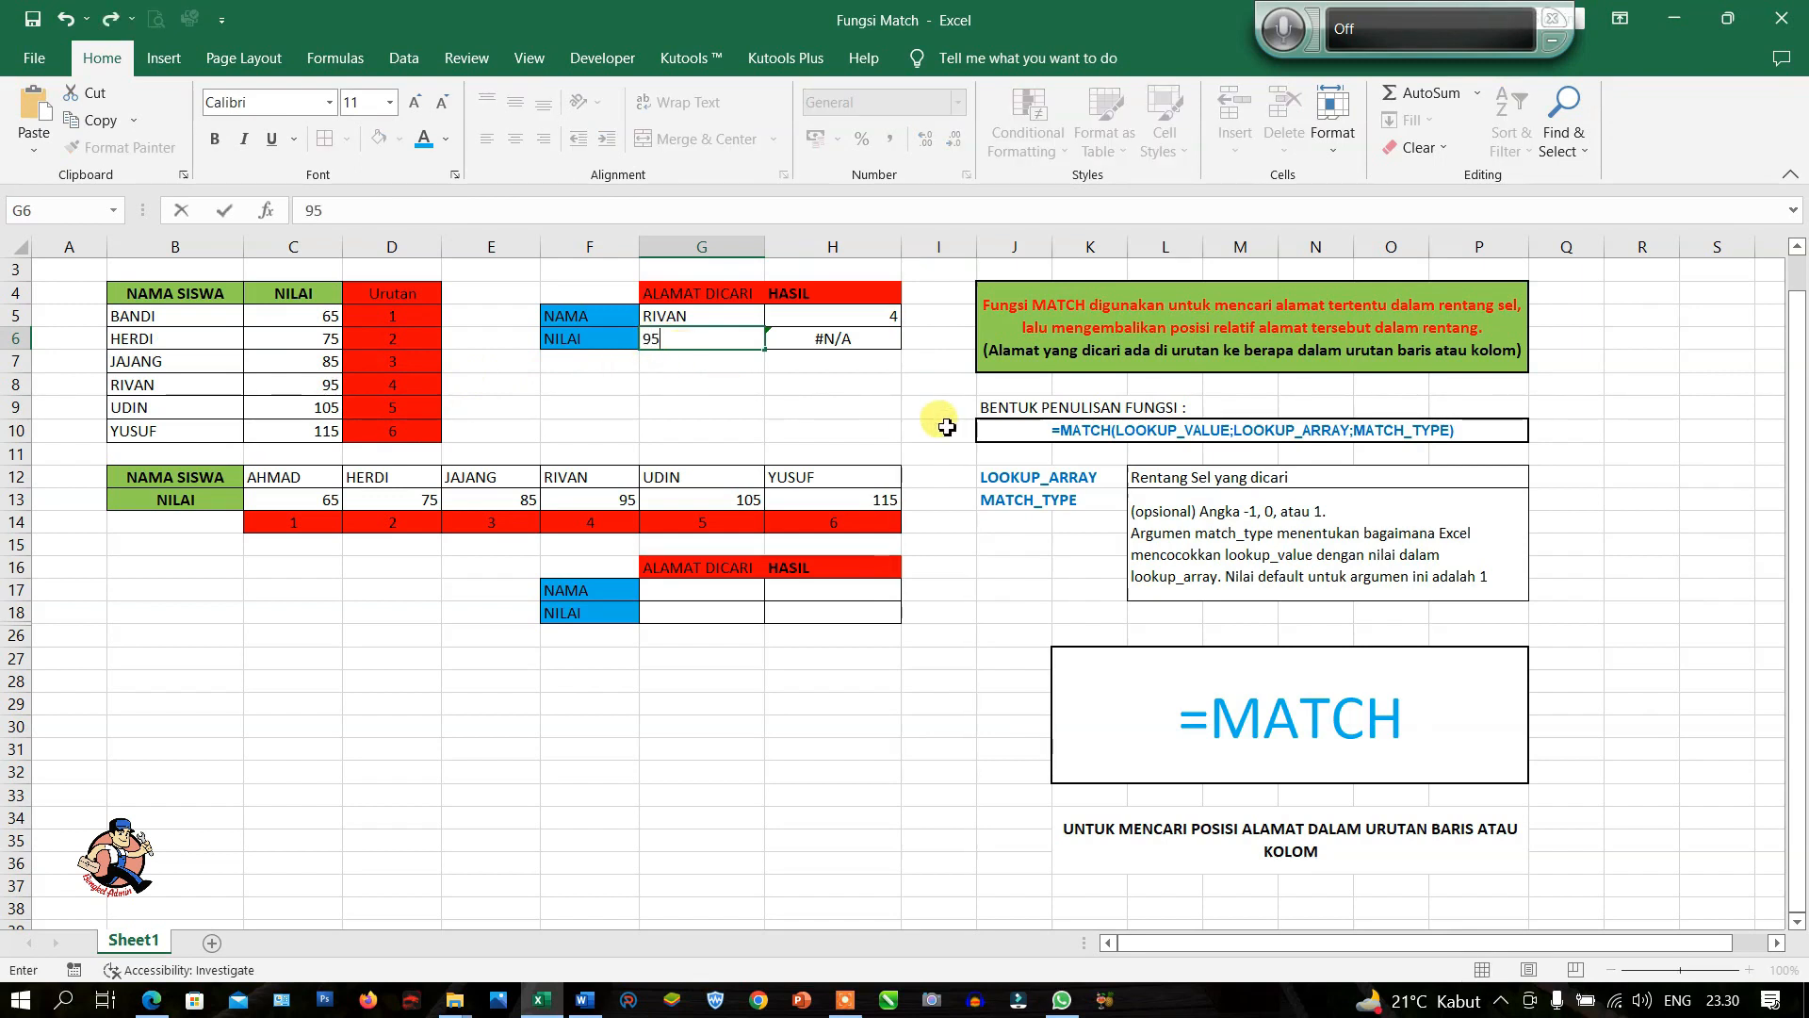
key(Return)
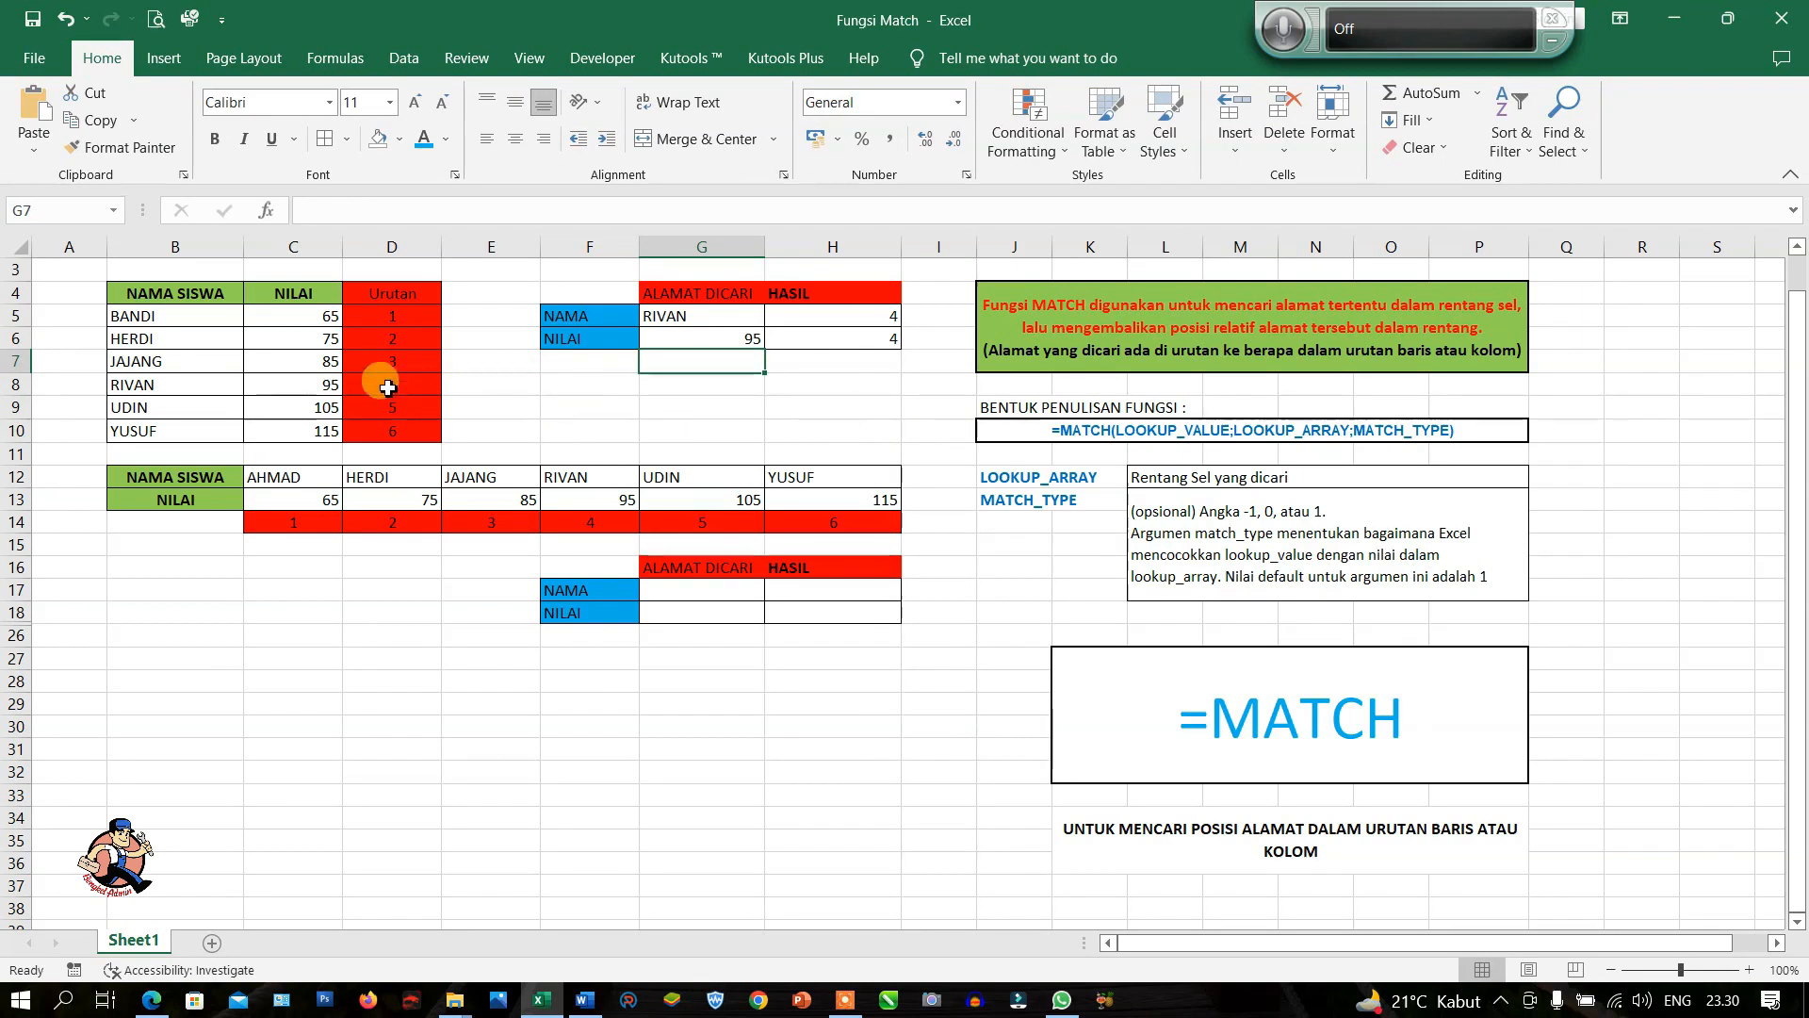
click(15, 385)
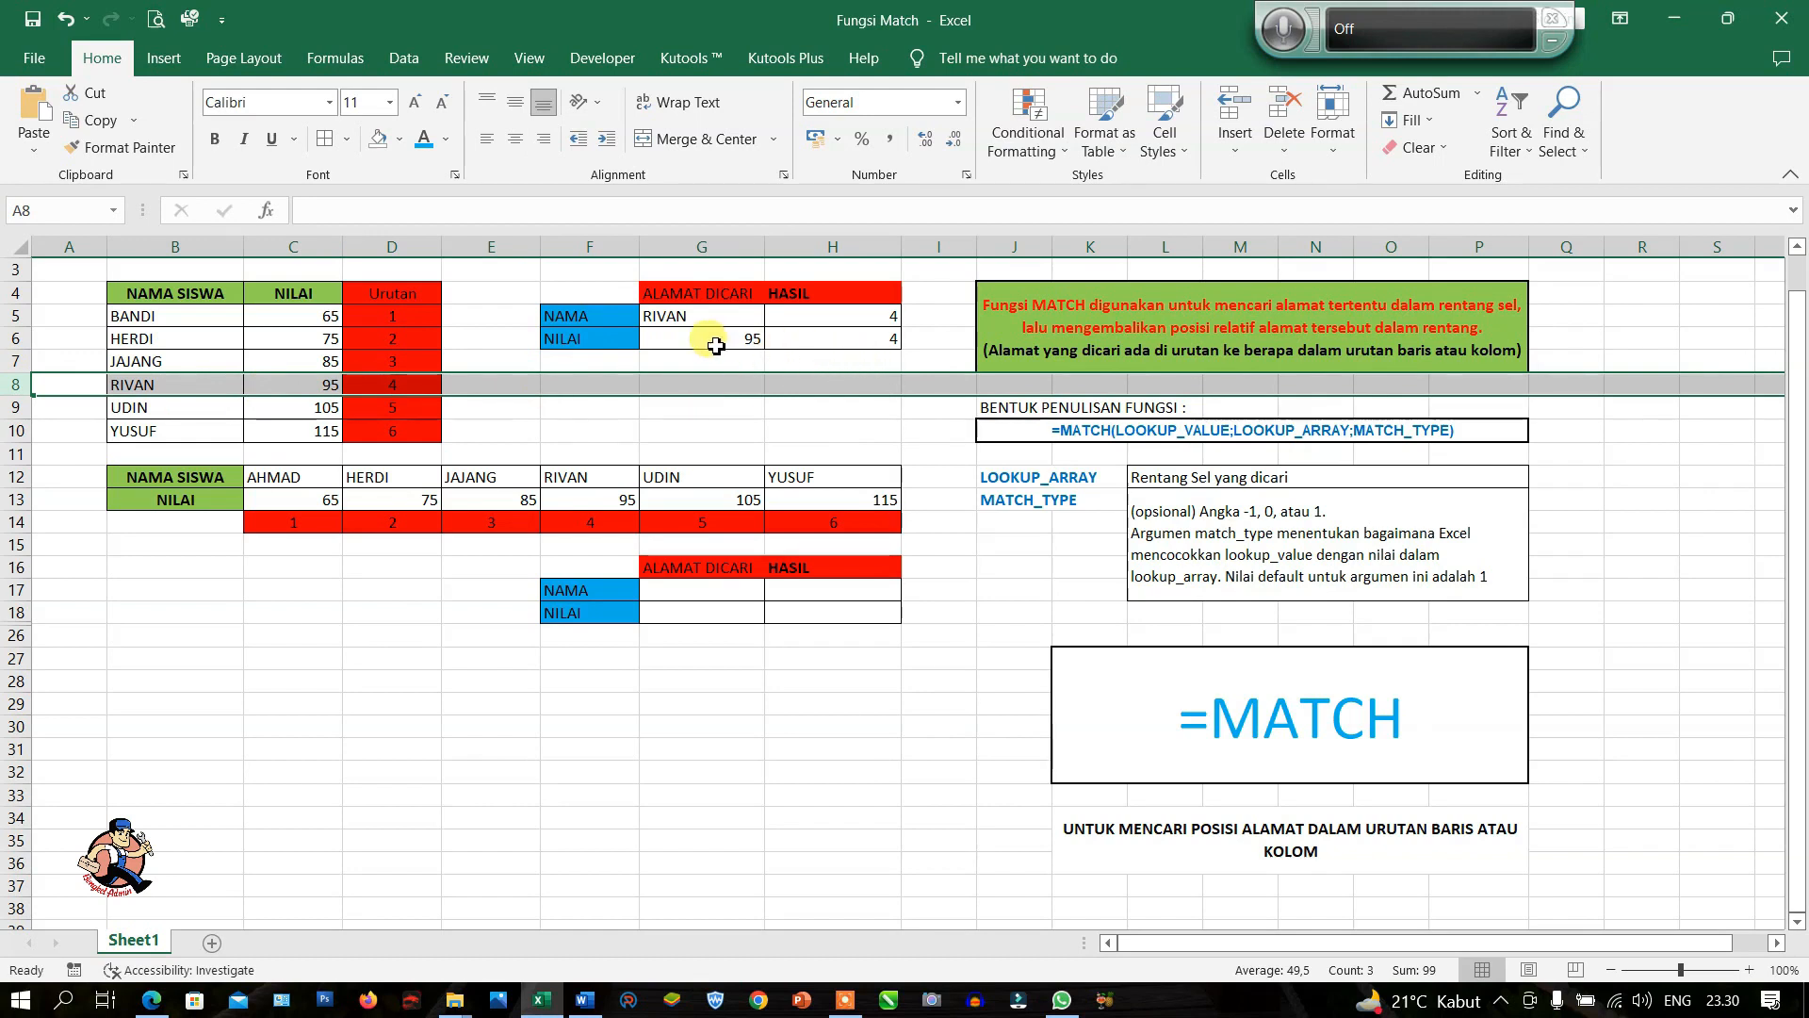
Set the lookup score in G6 to 75 and check the H6 result against that score's order number
click(717, 343)
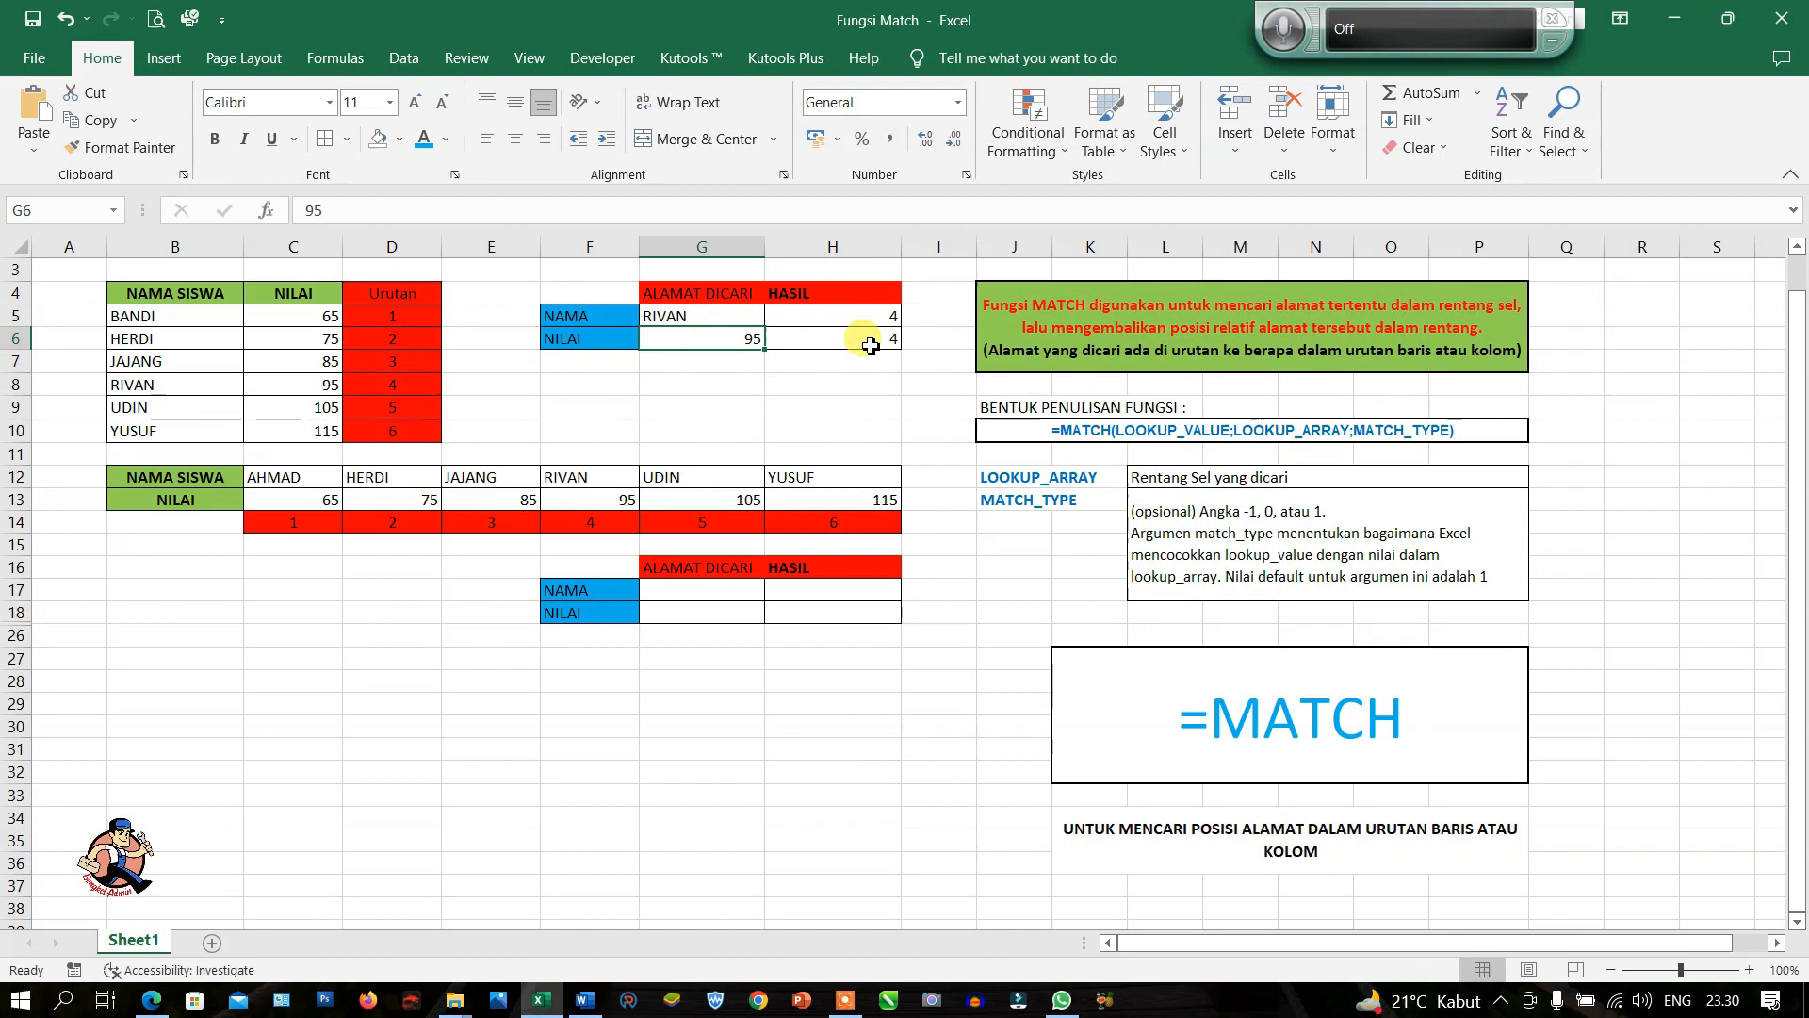
text(7)
key(Return)
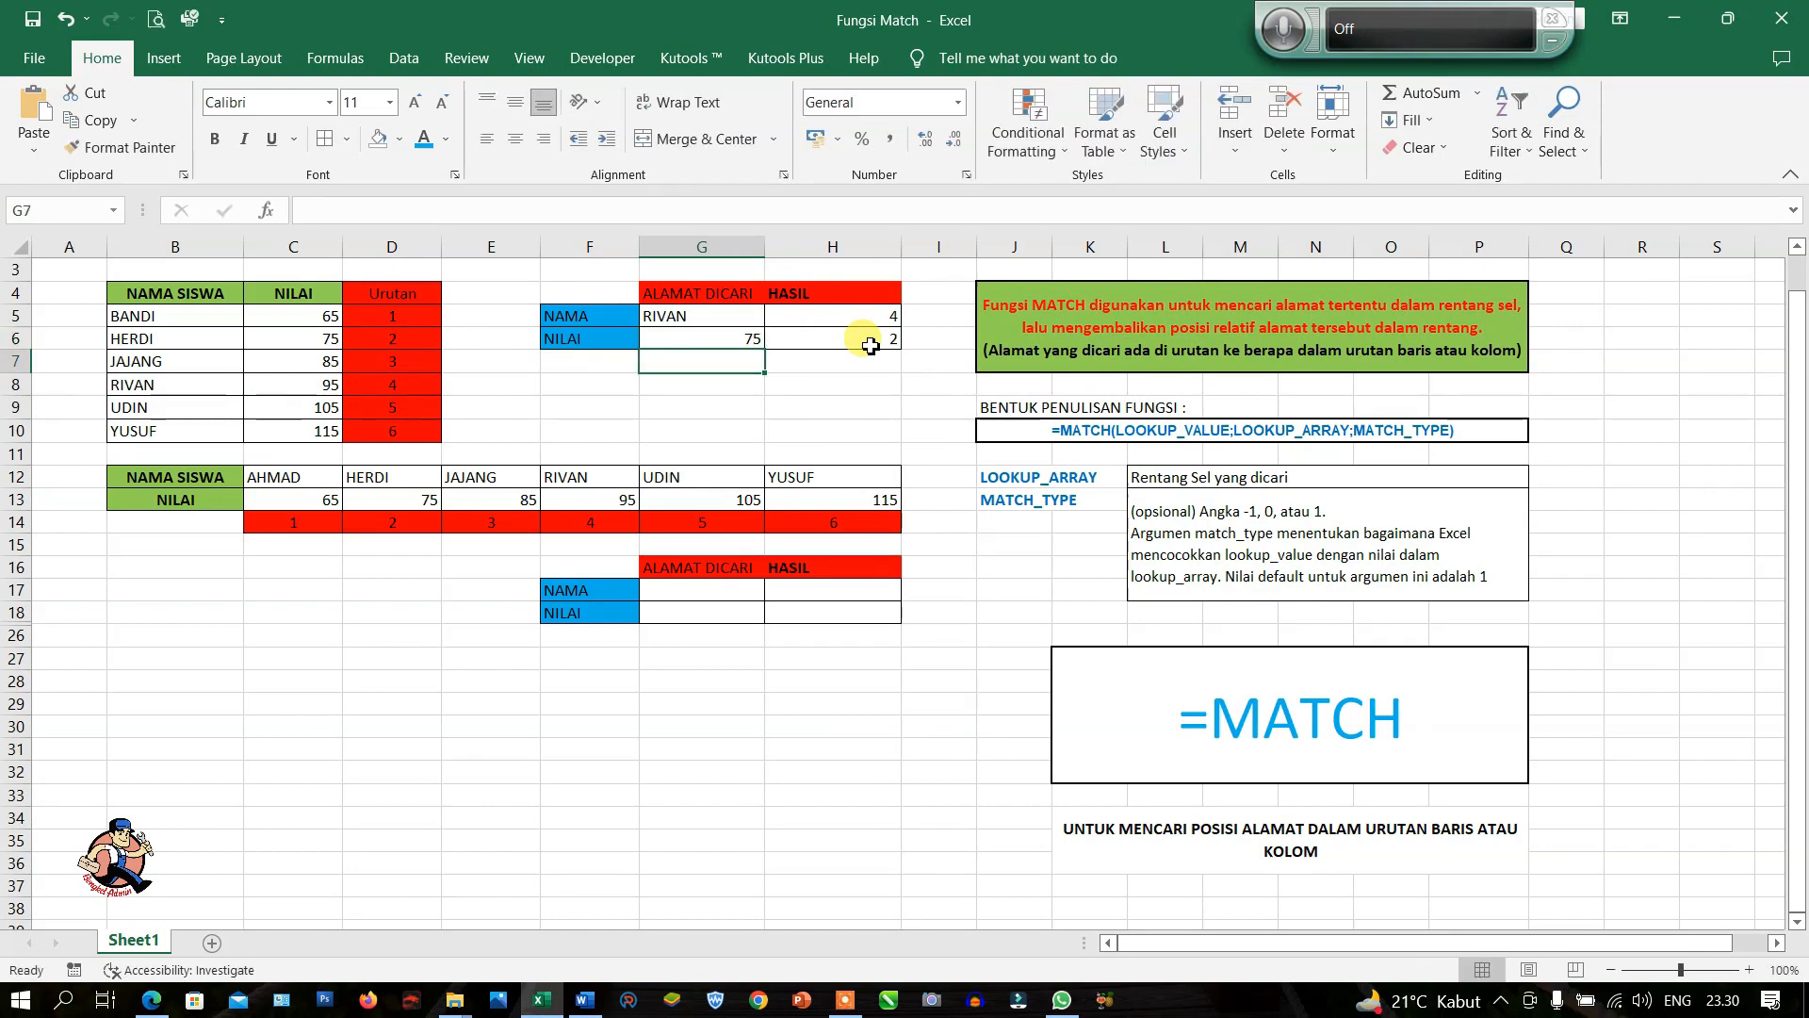
click(870, 341)
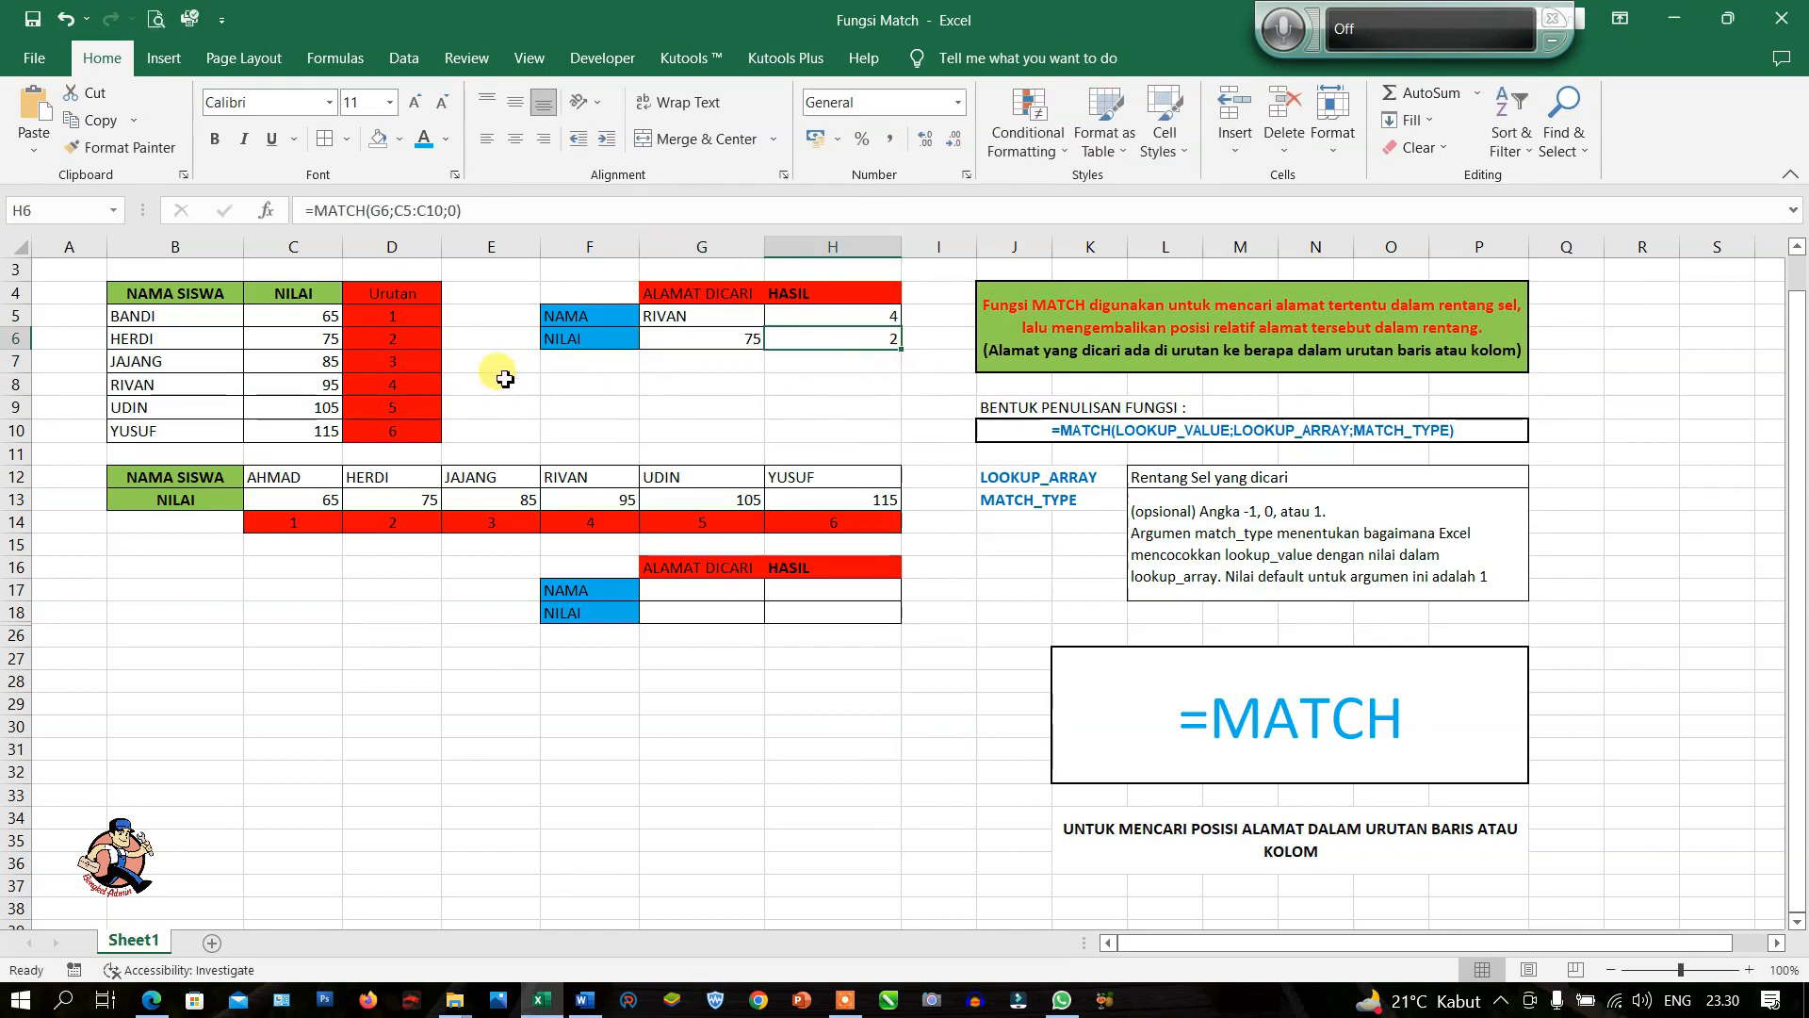
click(17, 341)
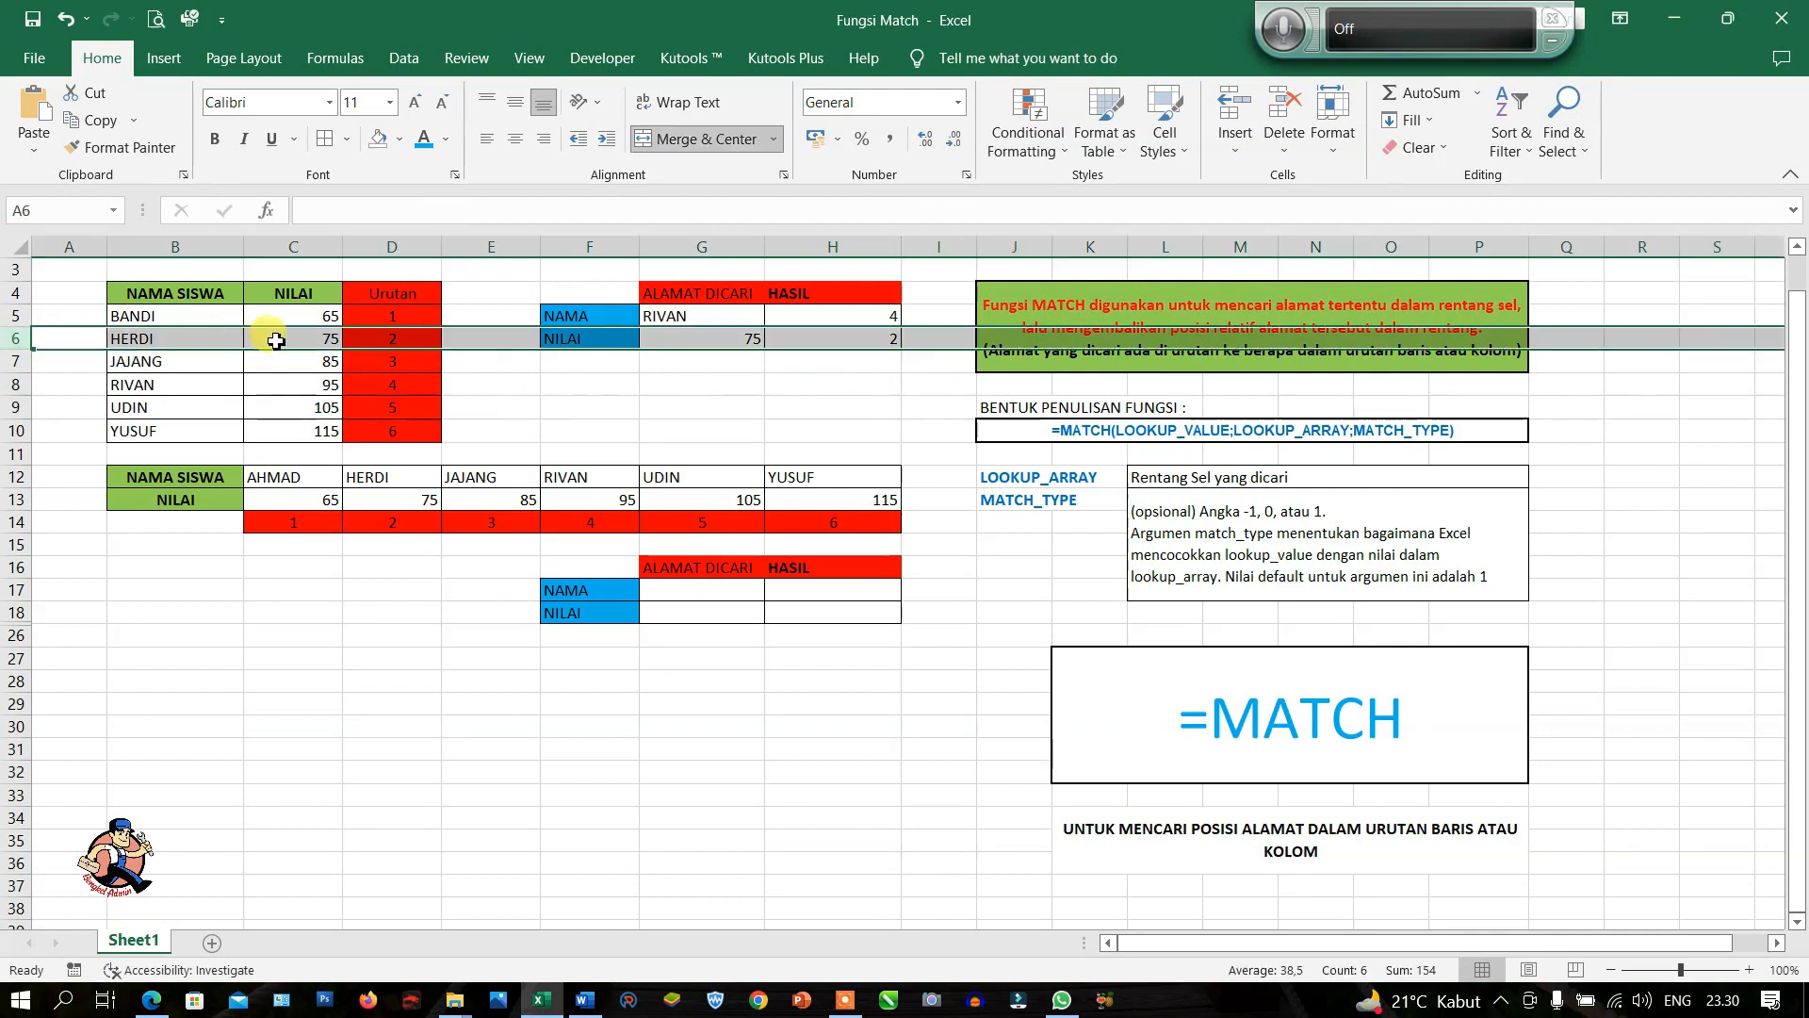
click(393, 339)
click(701, 345)
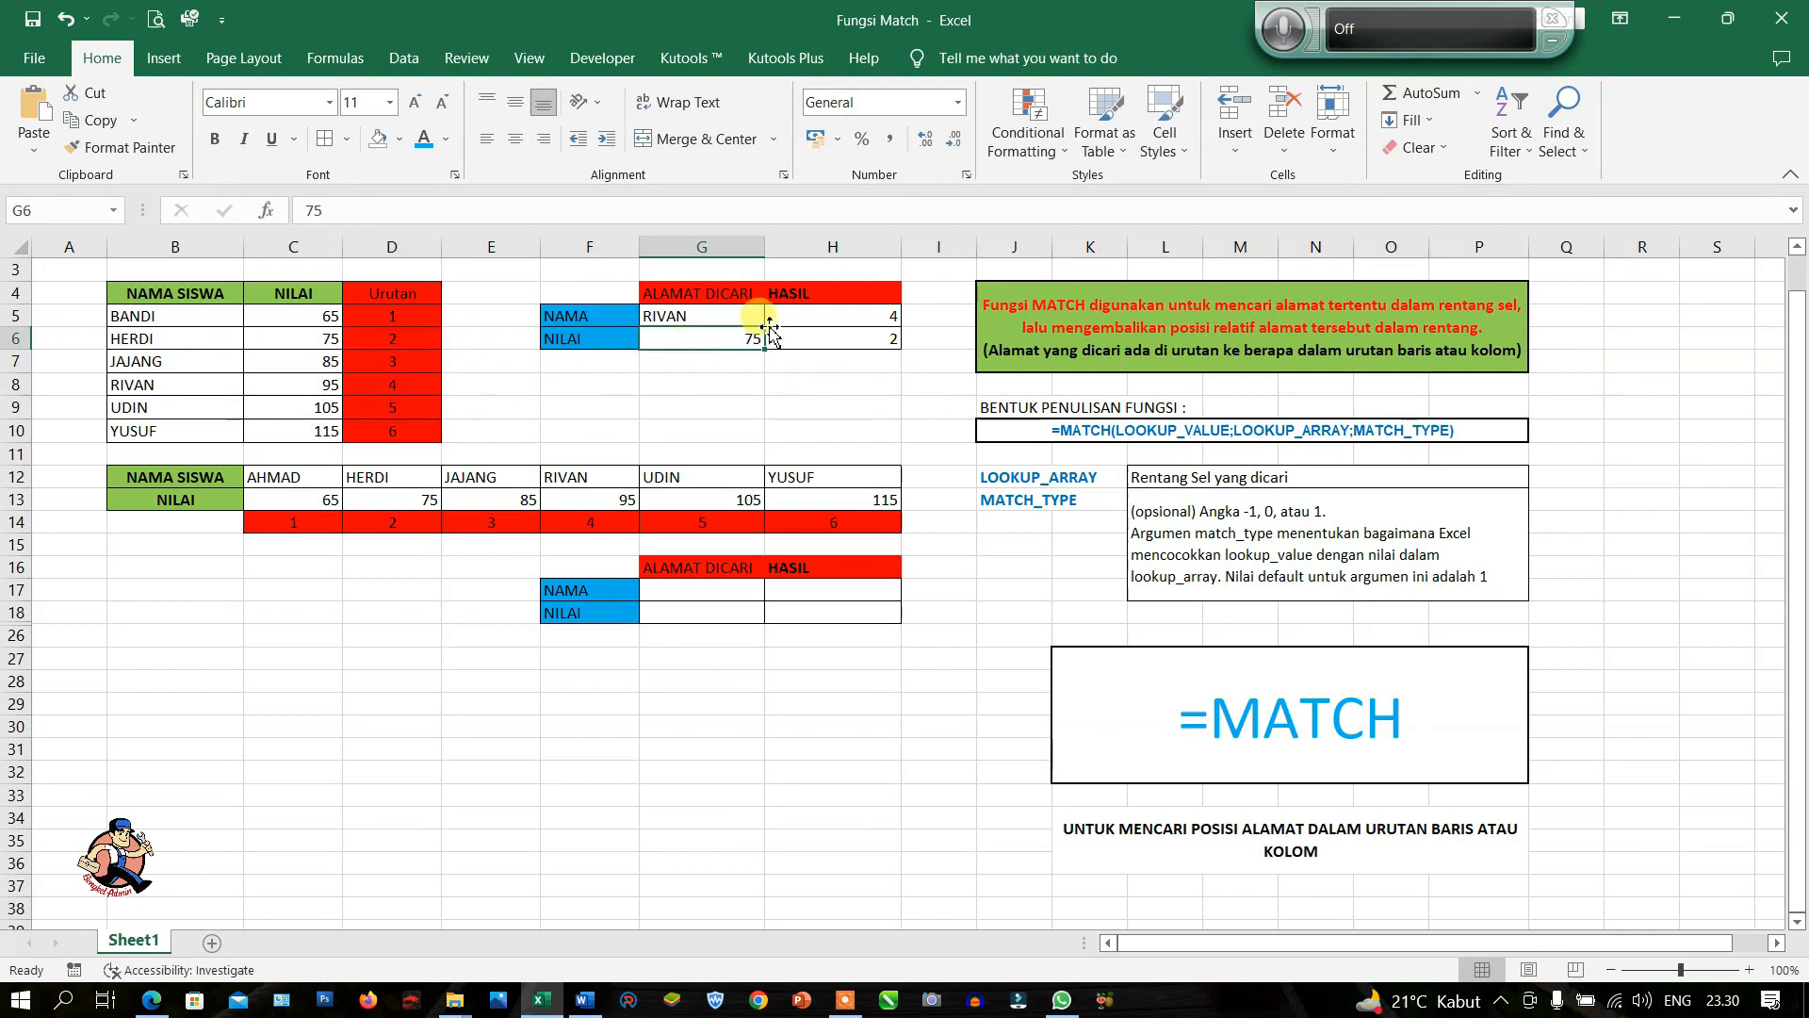
Change the match type in the H5 name formula to 1, giving =MATCH(G5;B5:B10;1)
click(826, 315)
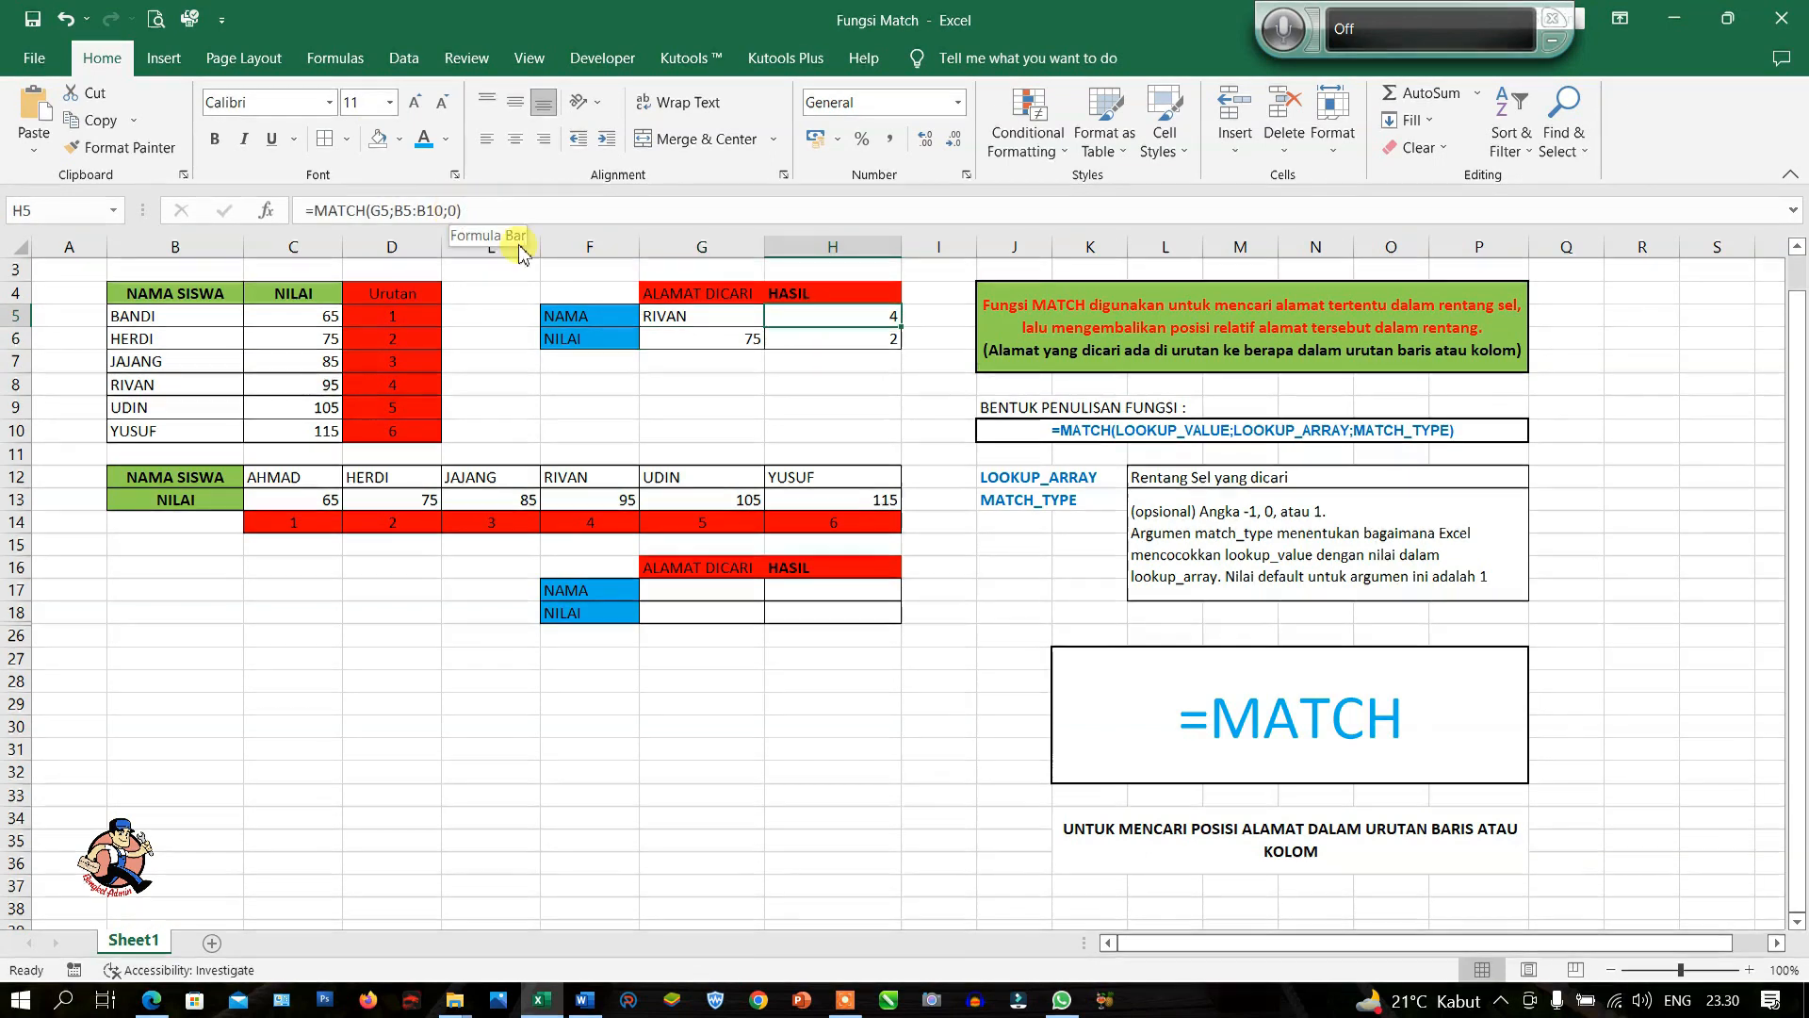
click(847, 345)
click(835, 315)
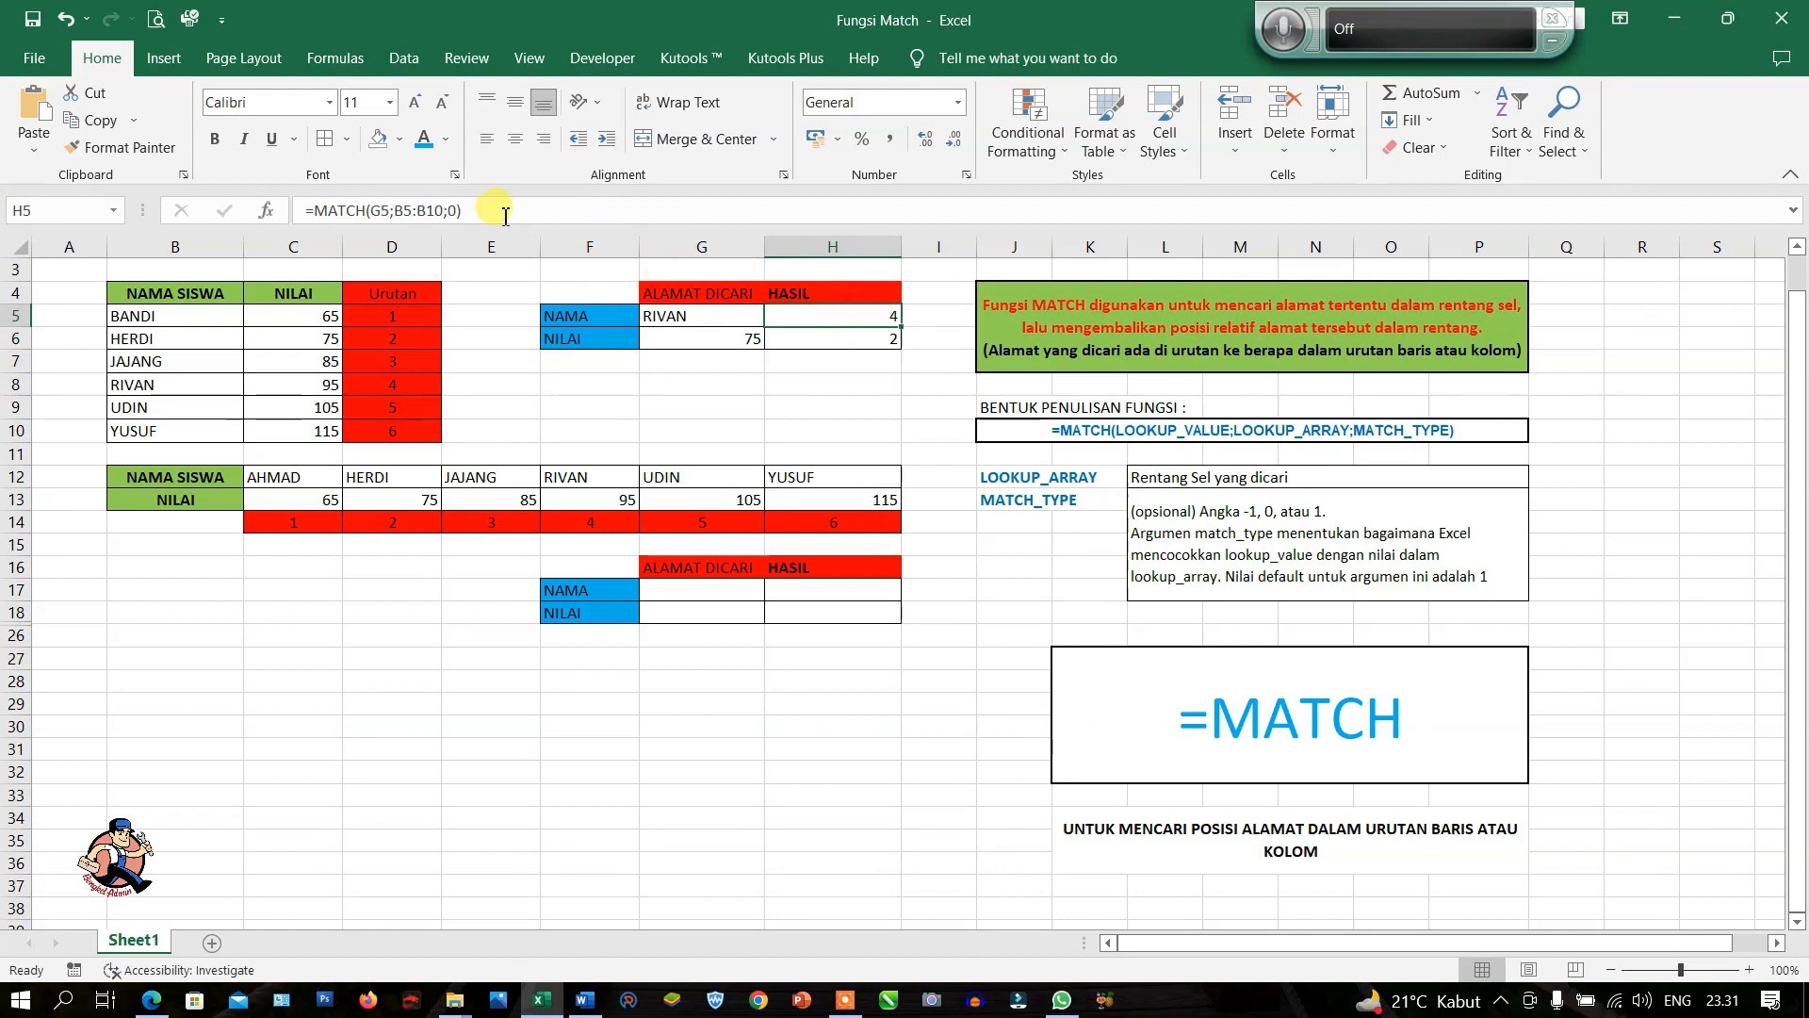
click(460, 211)
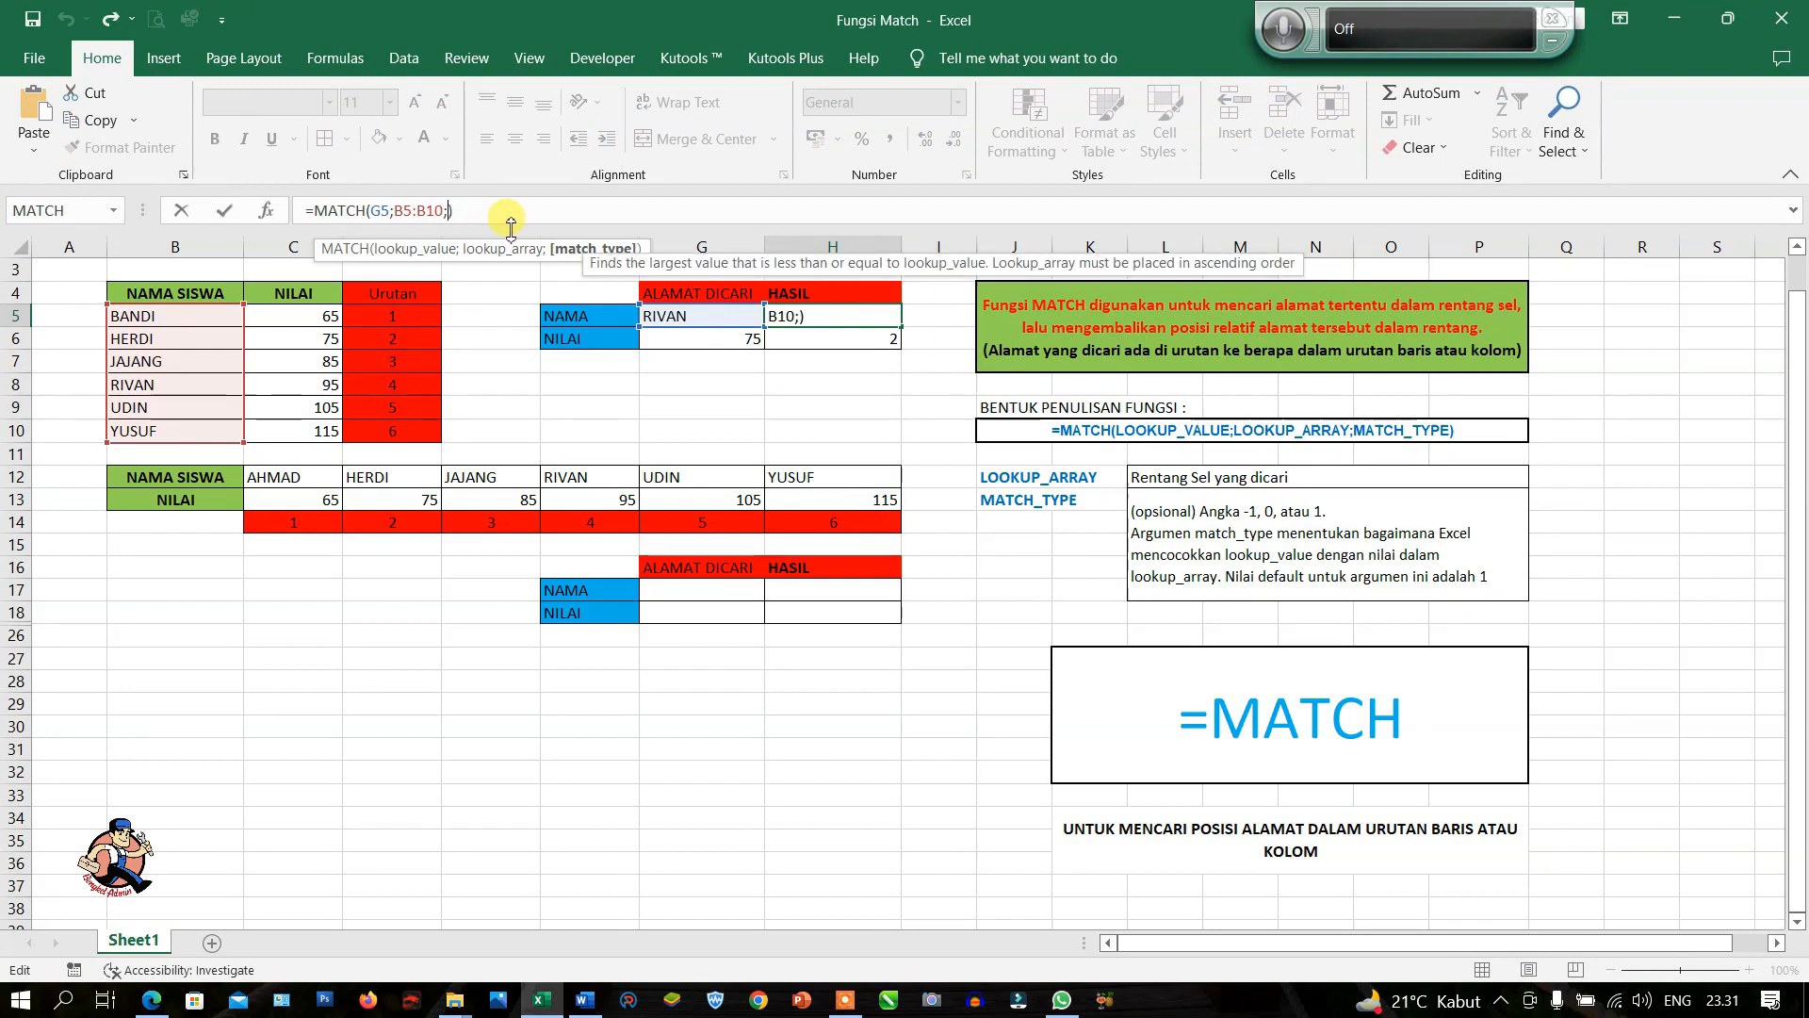
text(;1)
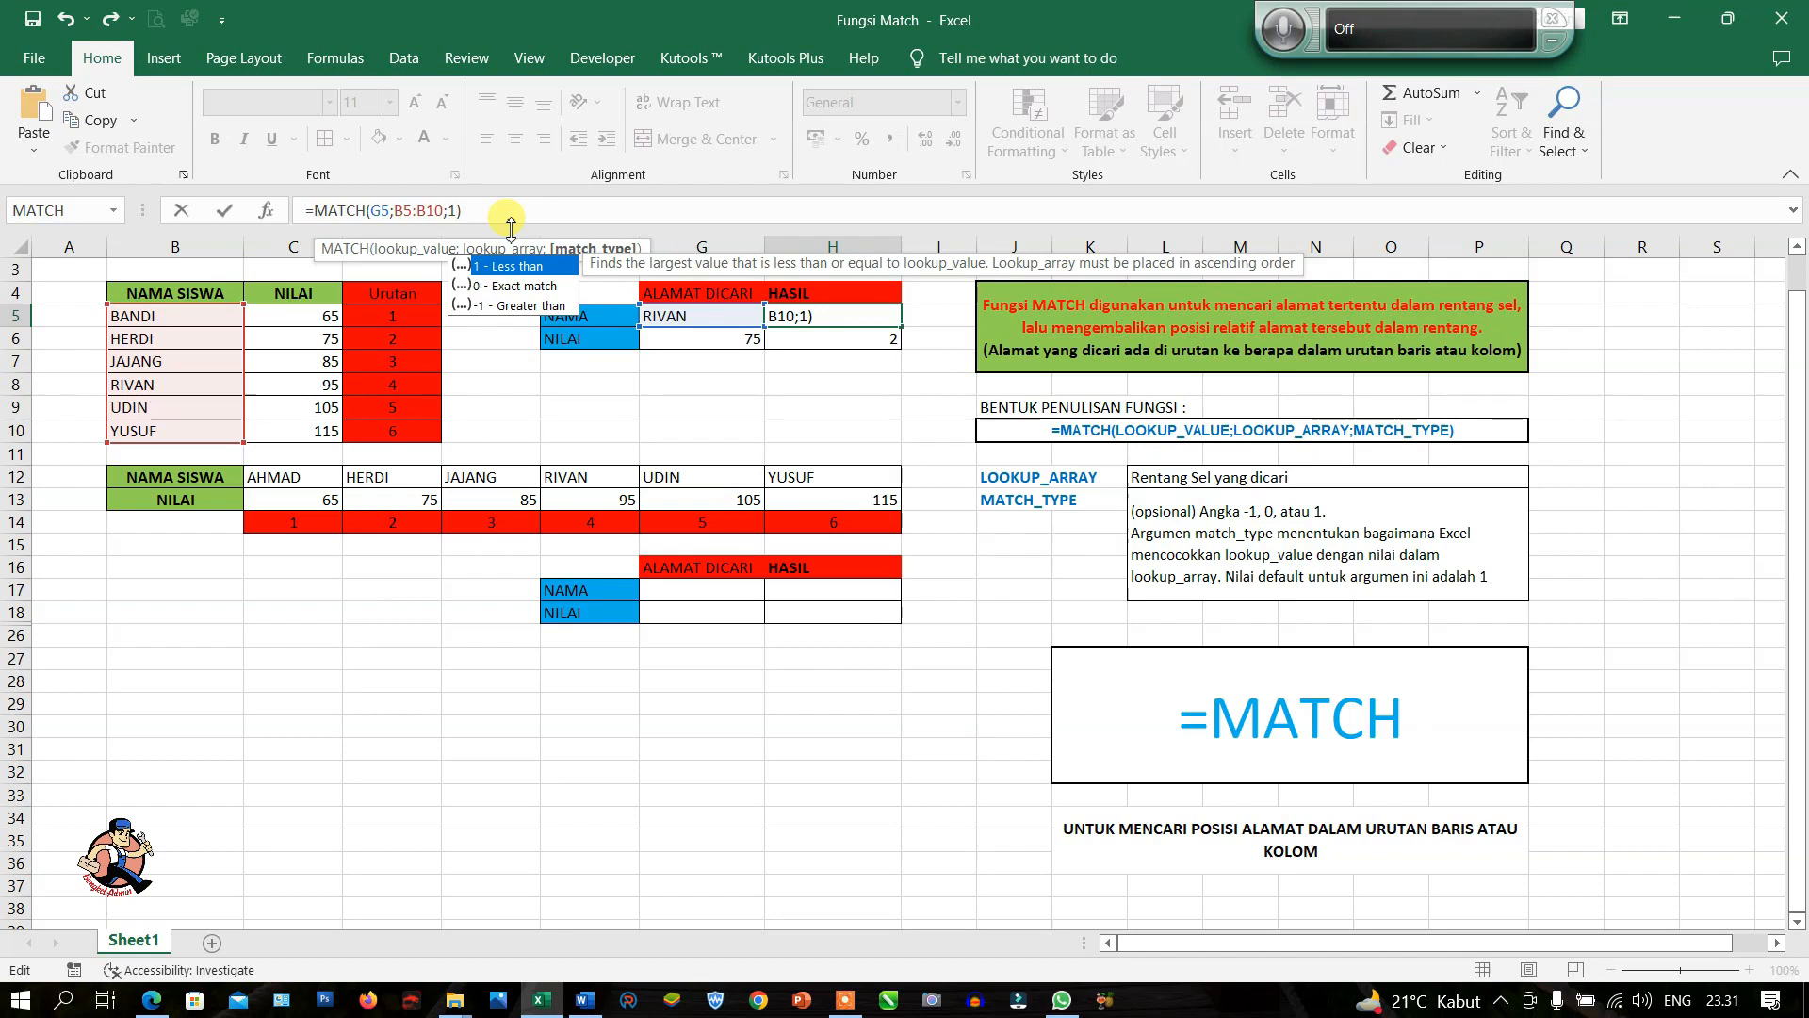
key(Return)
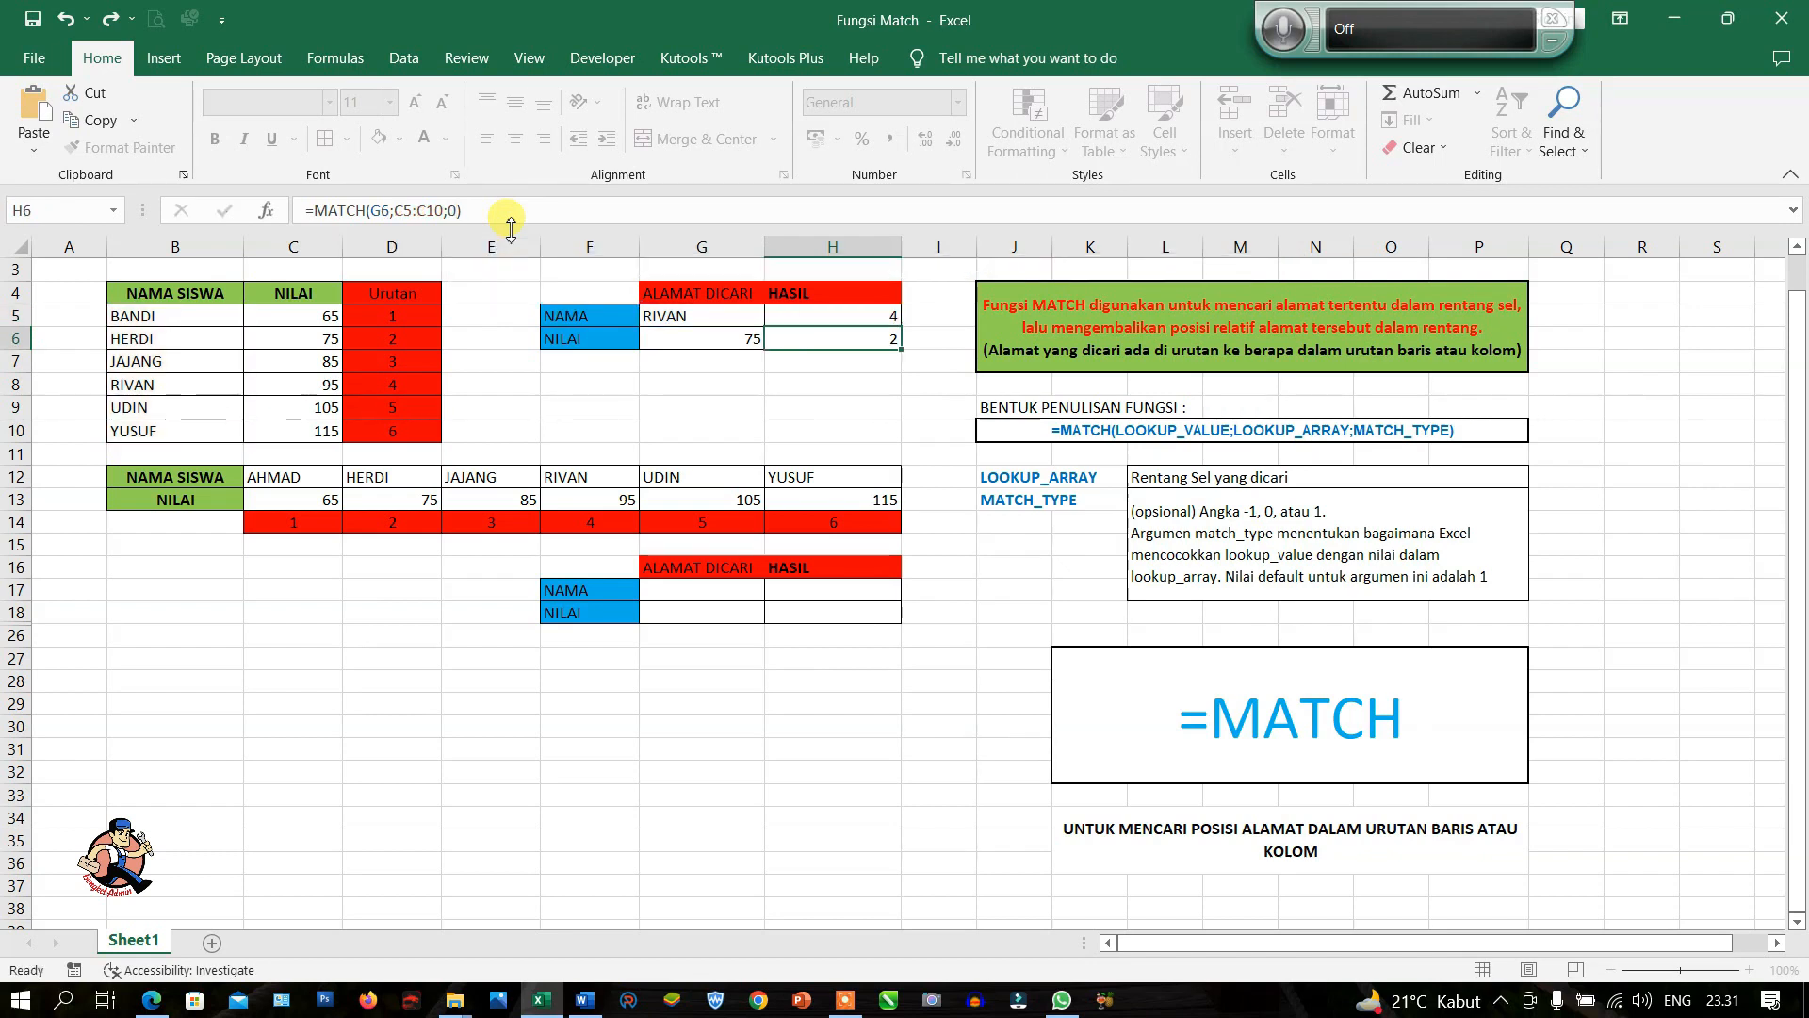
Enter the fifth listed student's name as the lookup value in G5 and compare the H5 result with the order column
click(716, 321)
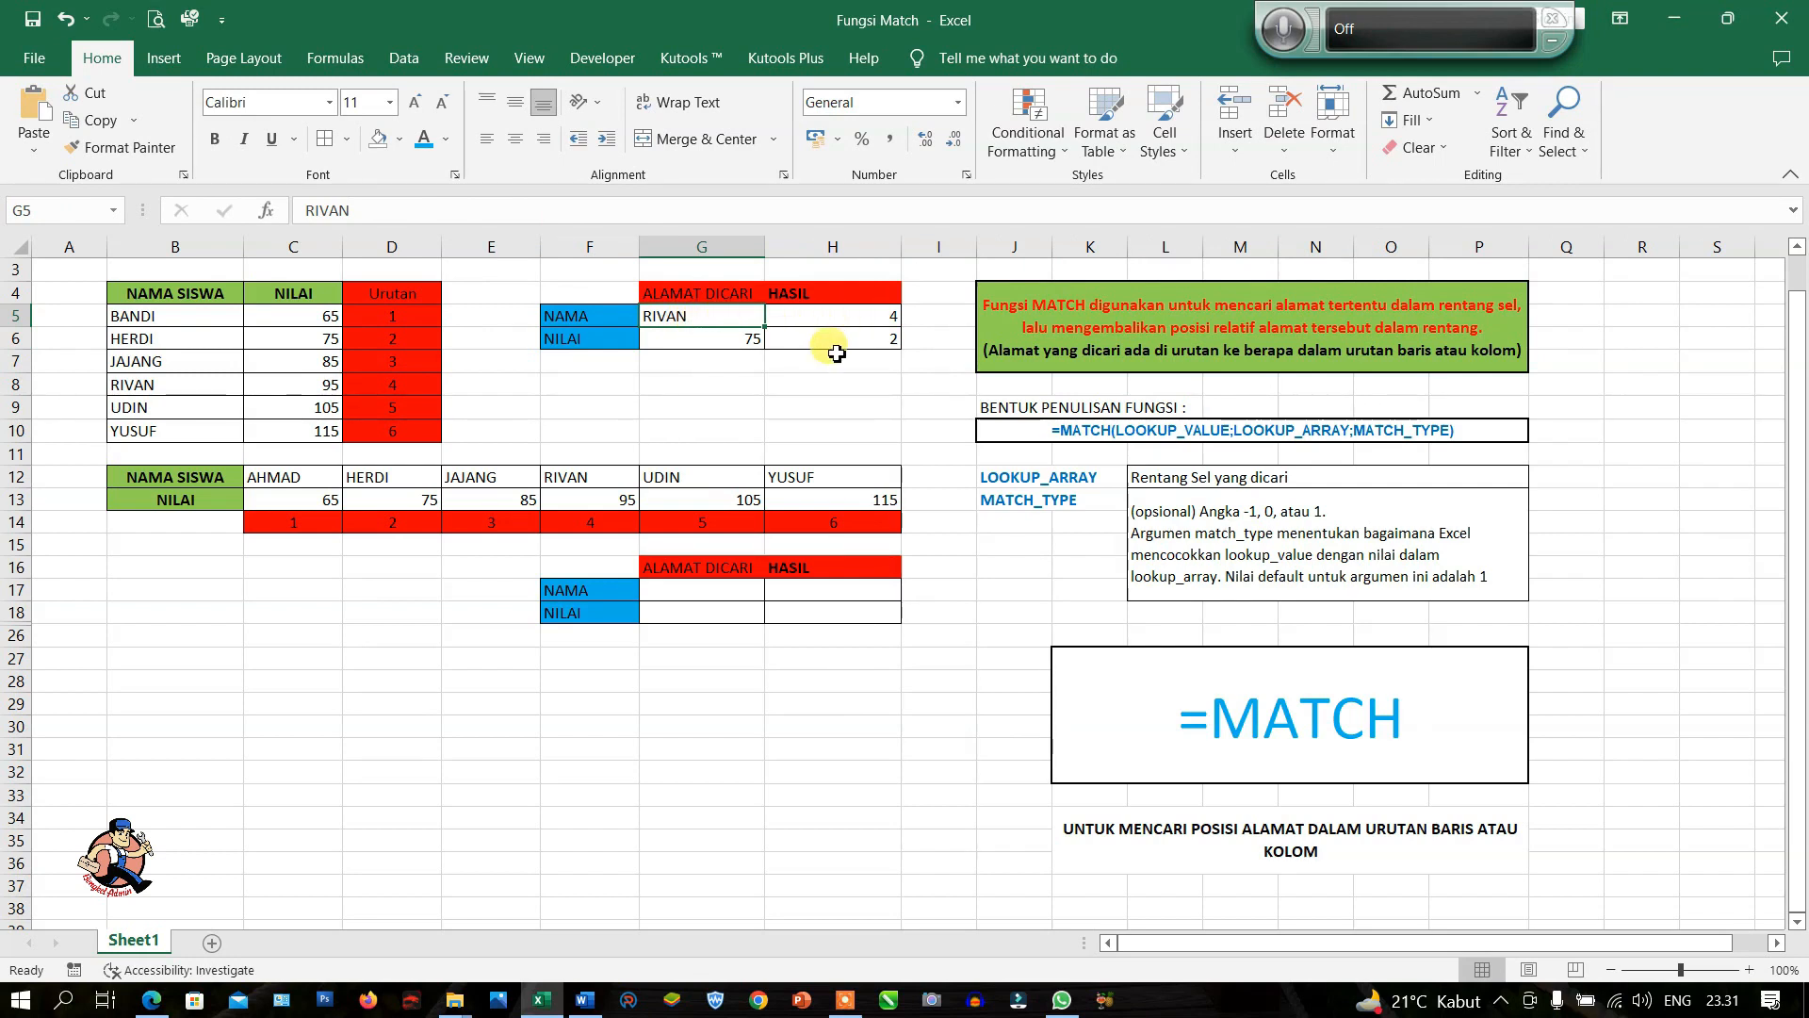
text(UDIN)
key(Return)
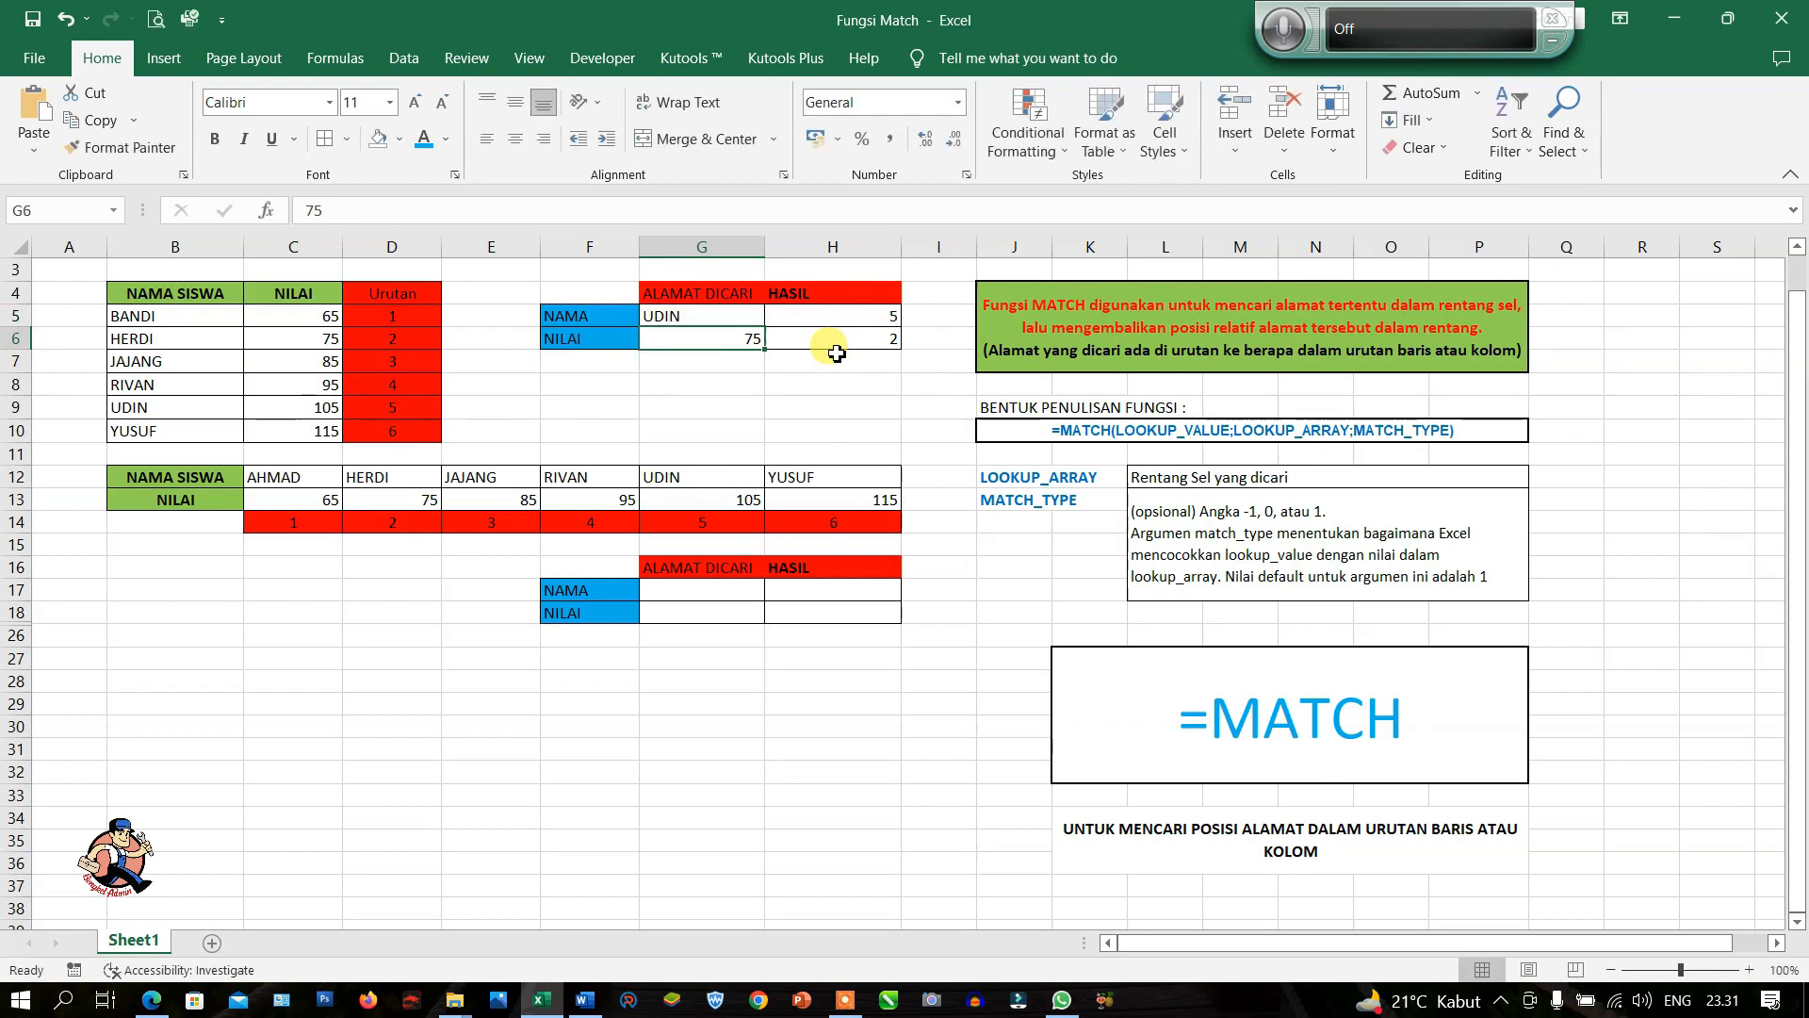
click(829, 321)
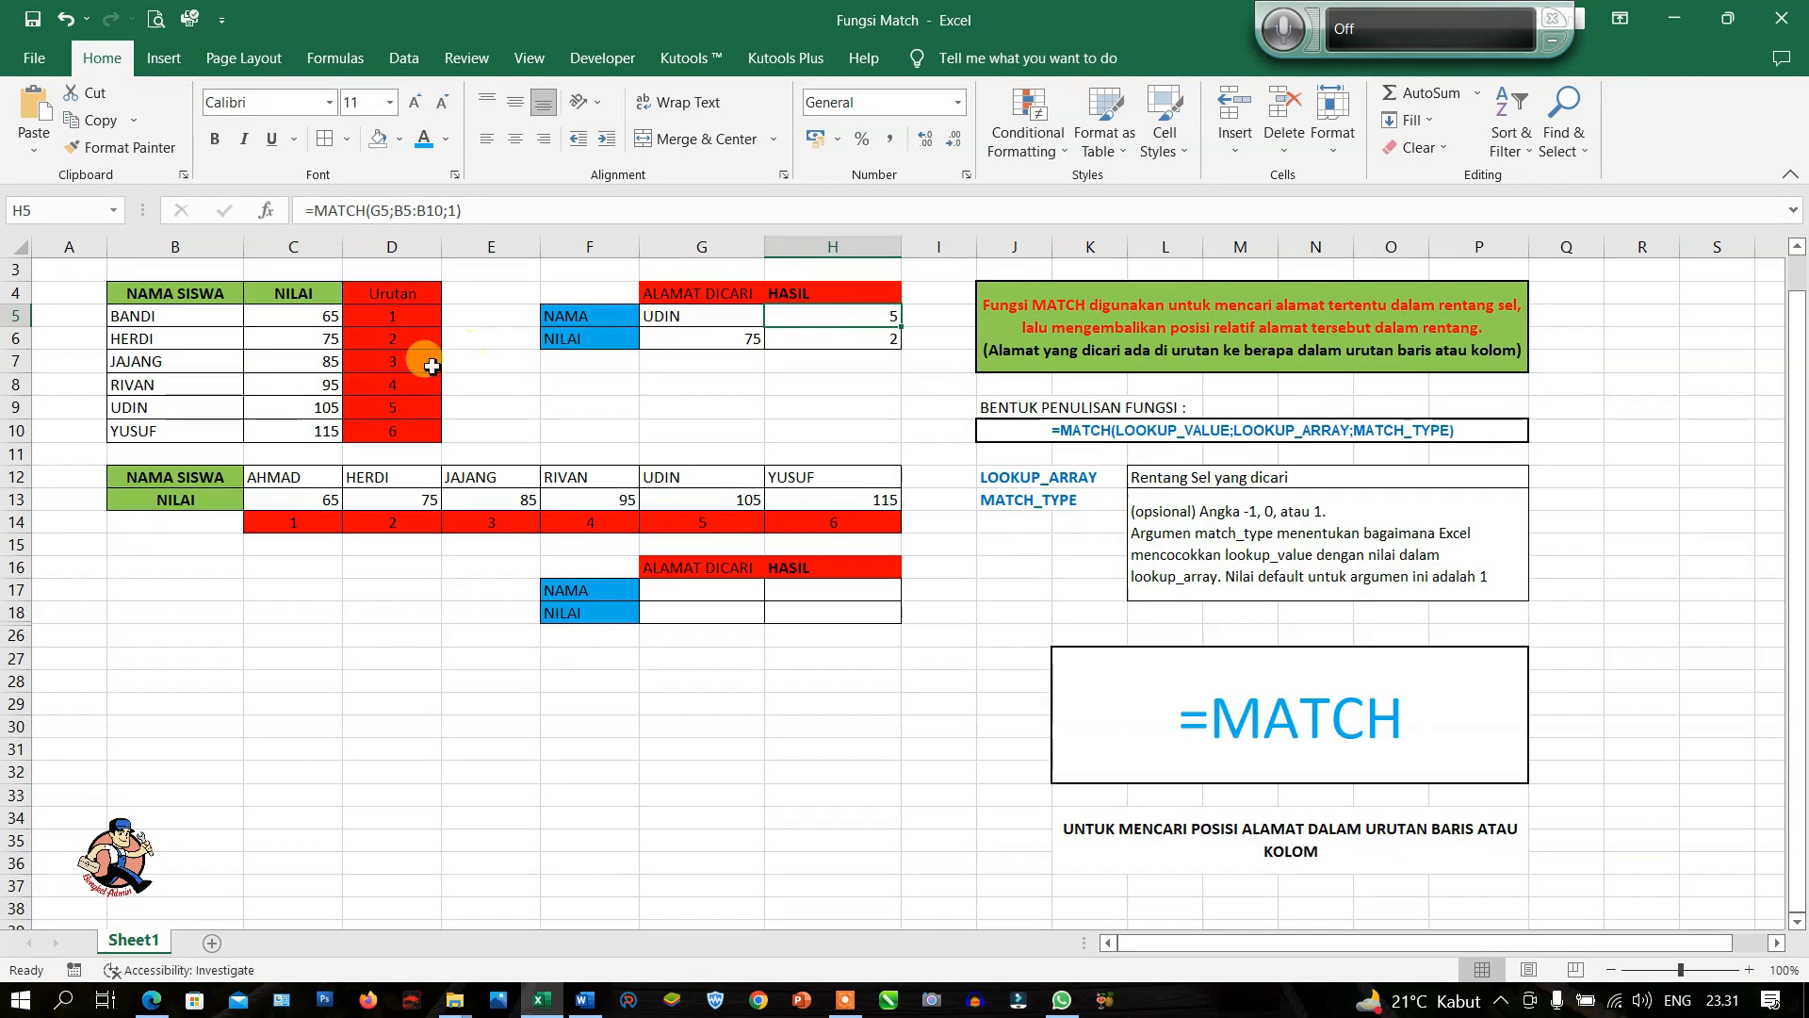
click(386, 405)
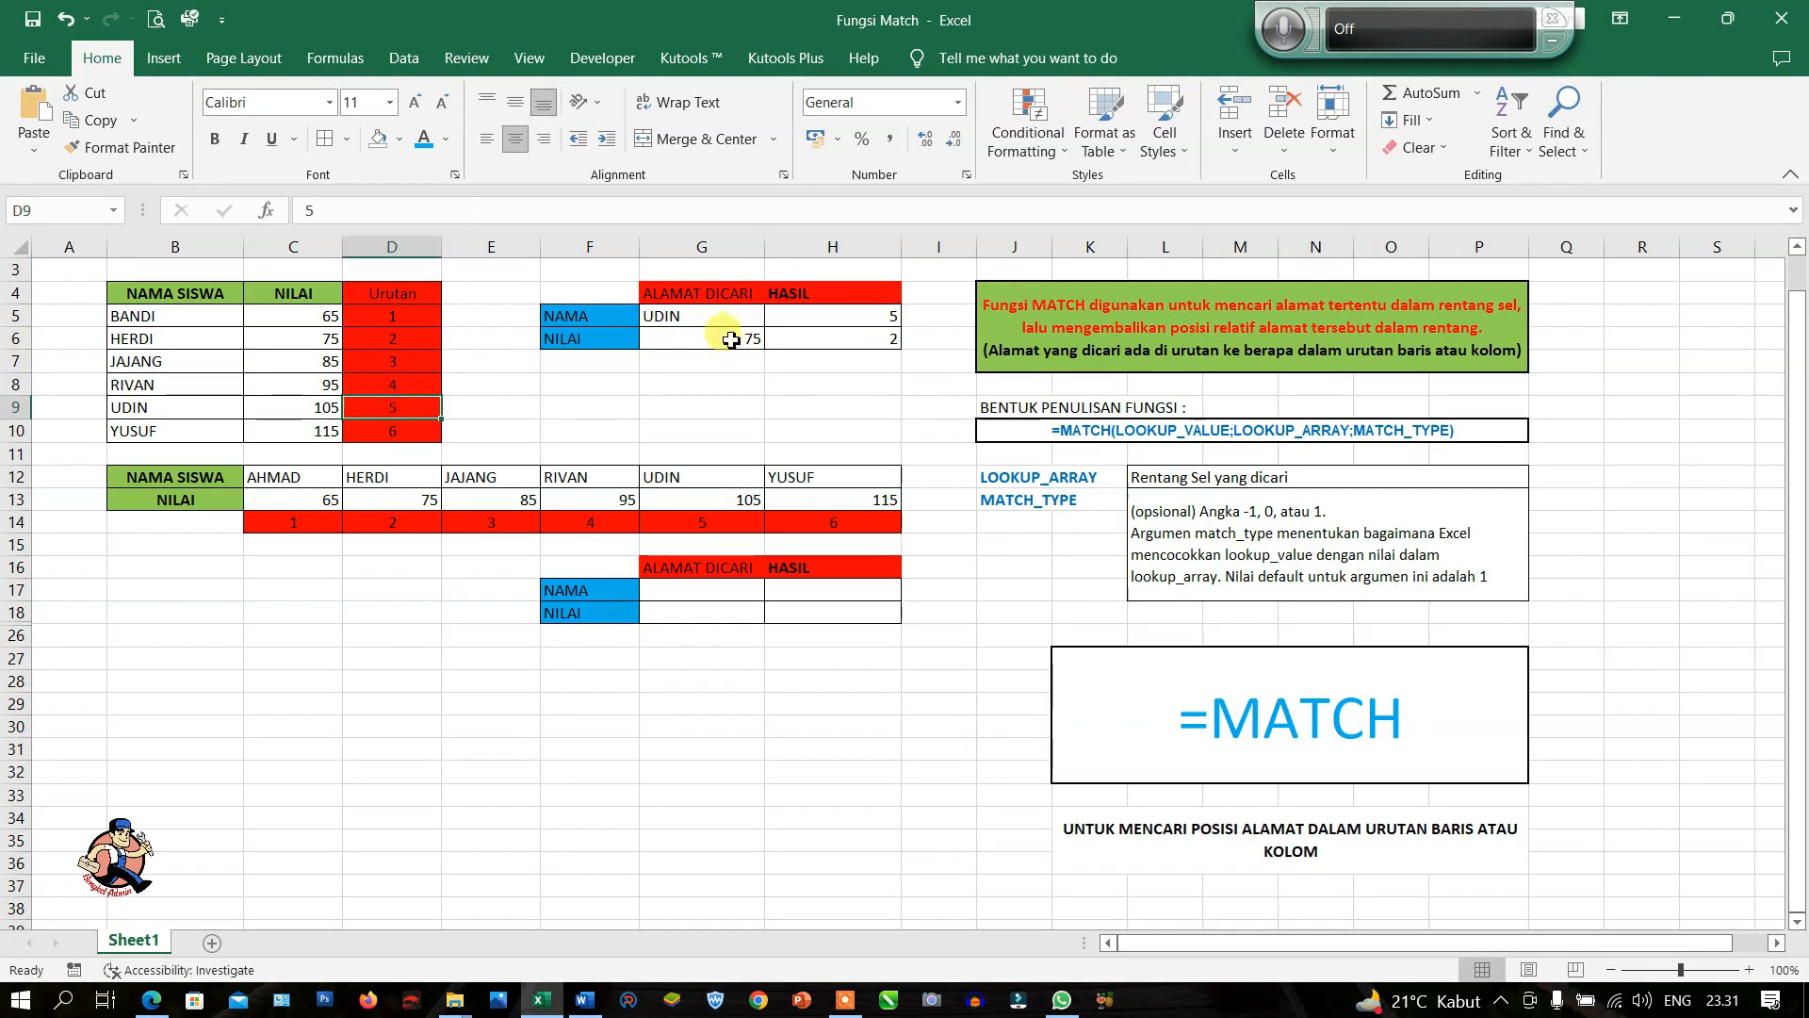
click(803, 323)
click(739, 324)
click(796, 319)
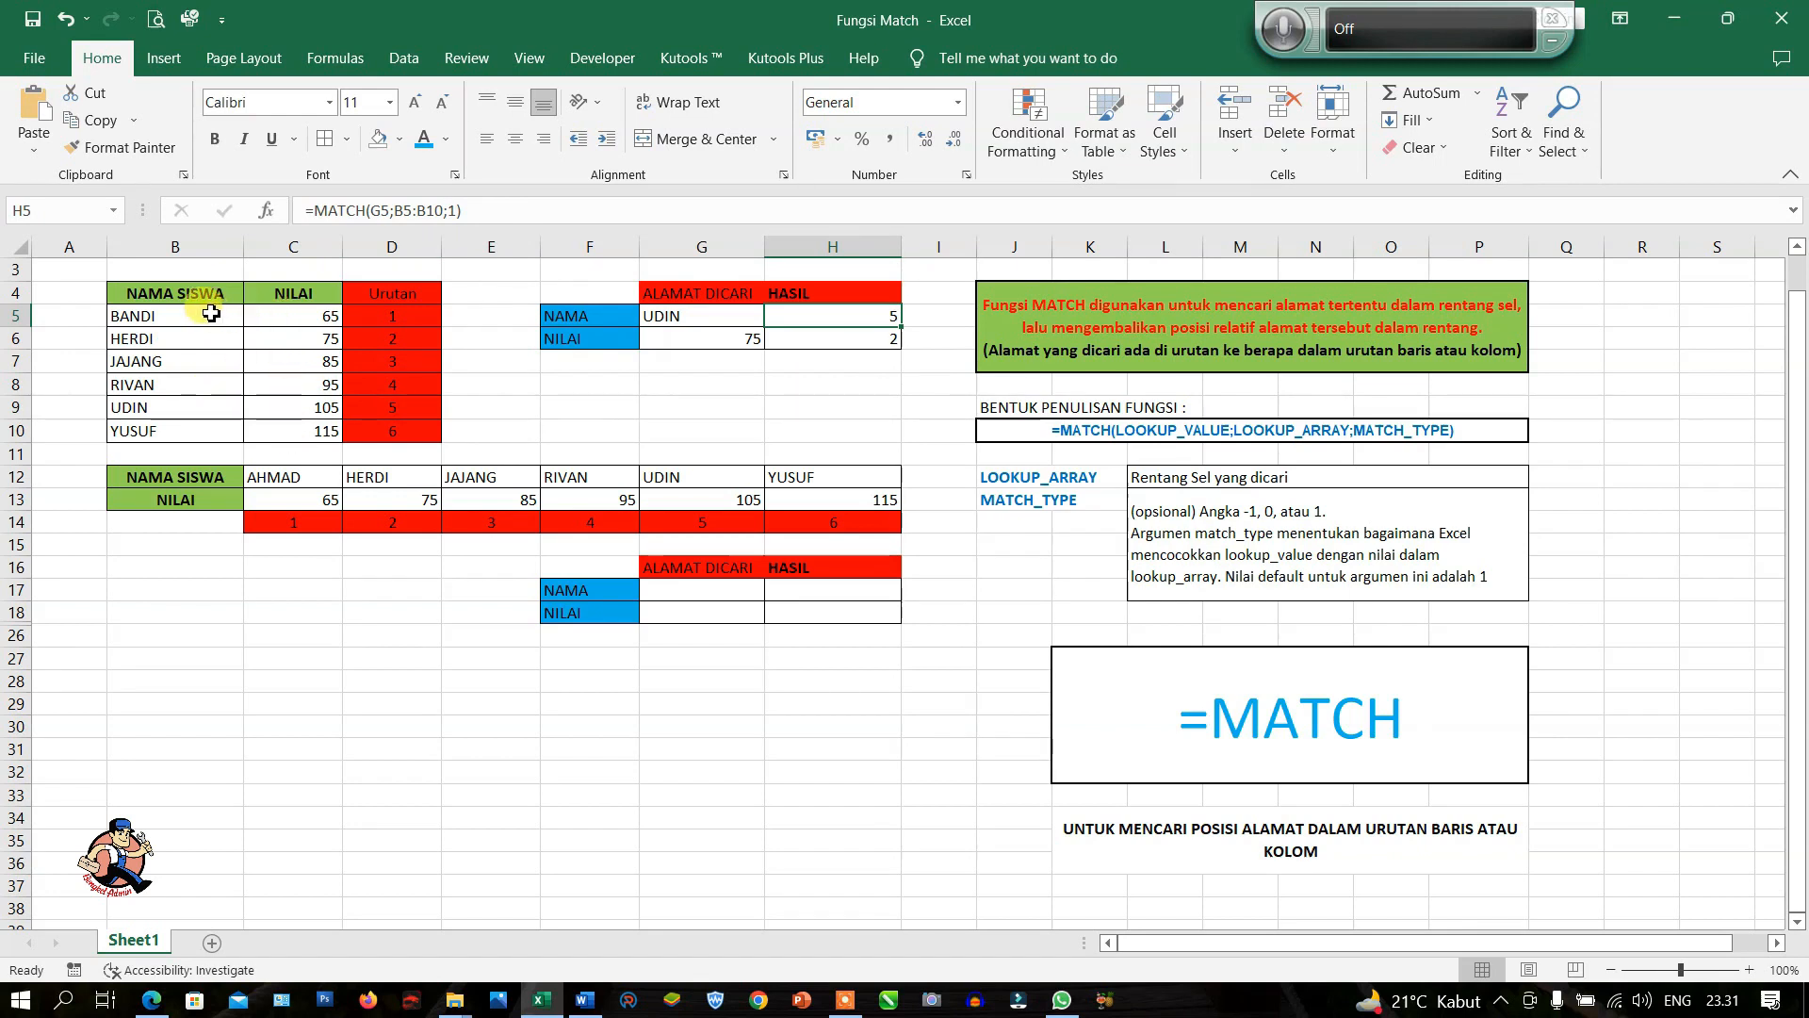
drag(284, 317, 288, 429)
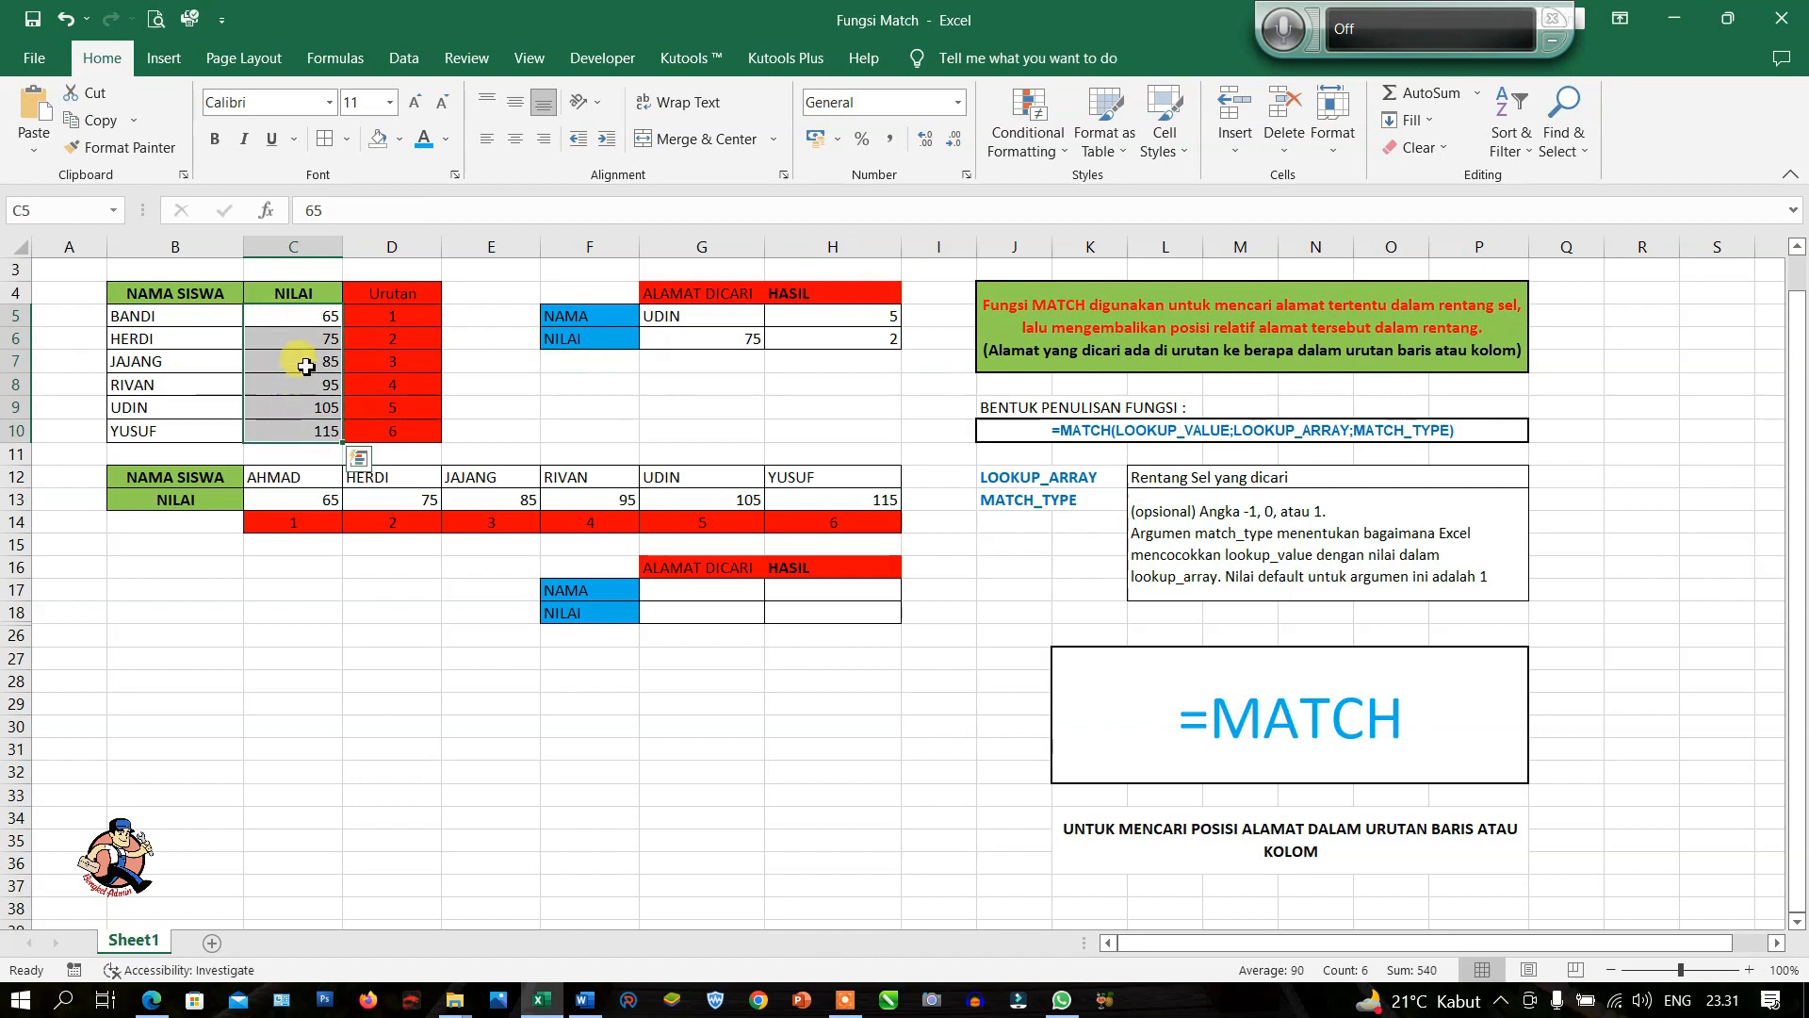
click(182, 319)
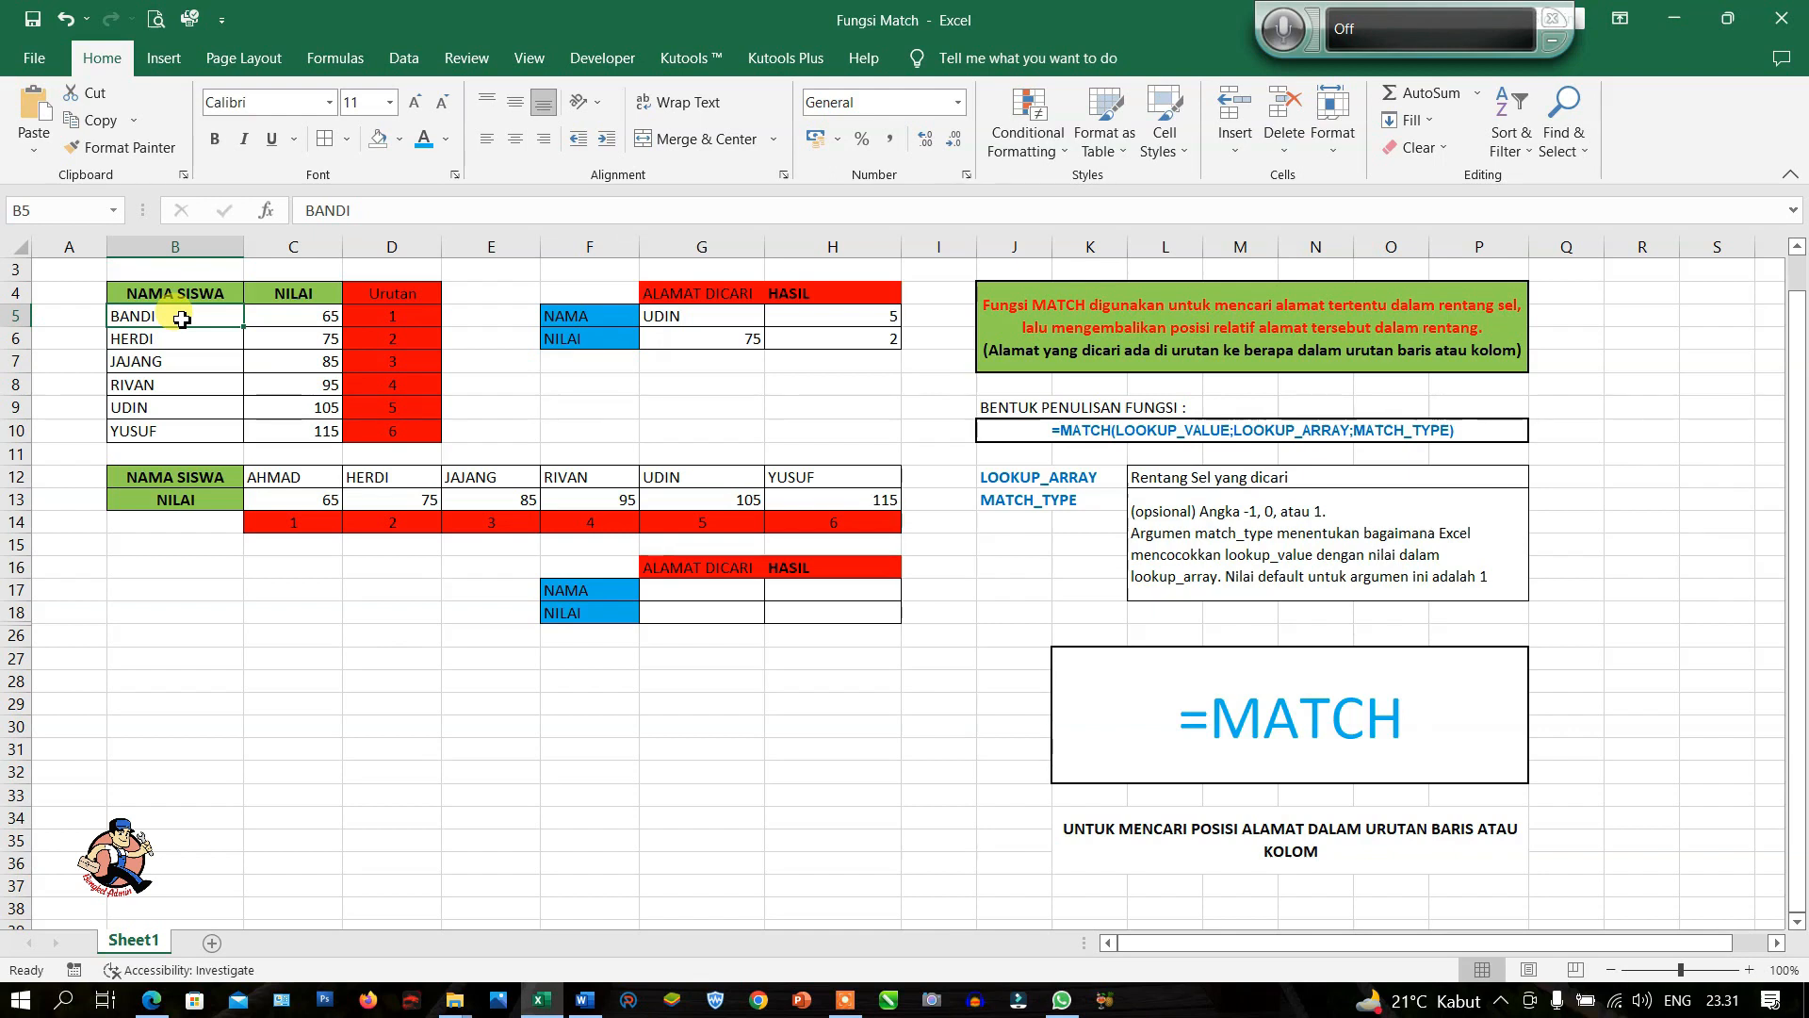
click(847, 316)
Change the match type in the H6 score formula to 1, giving =MATCH(G6;C5:C10;1)
click(697, 347)
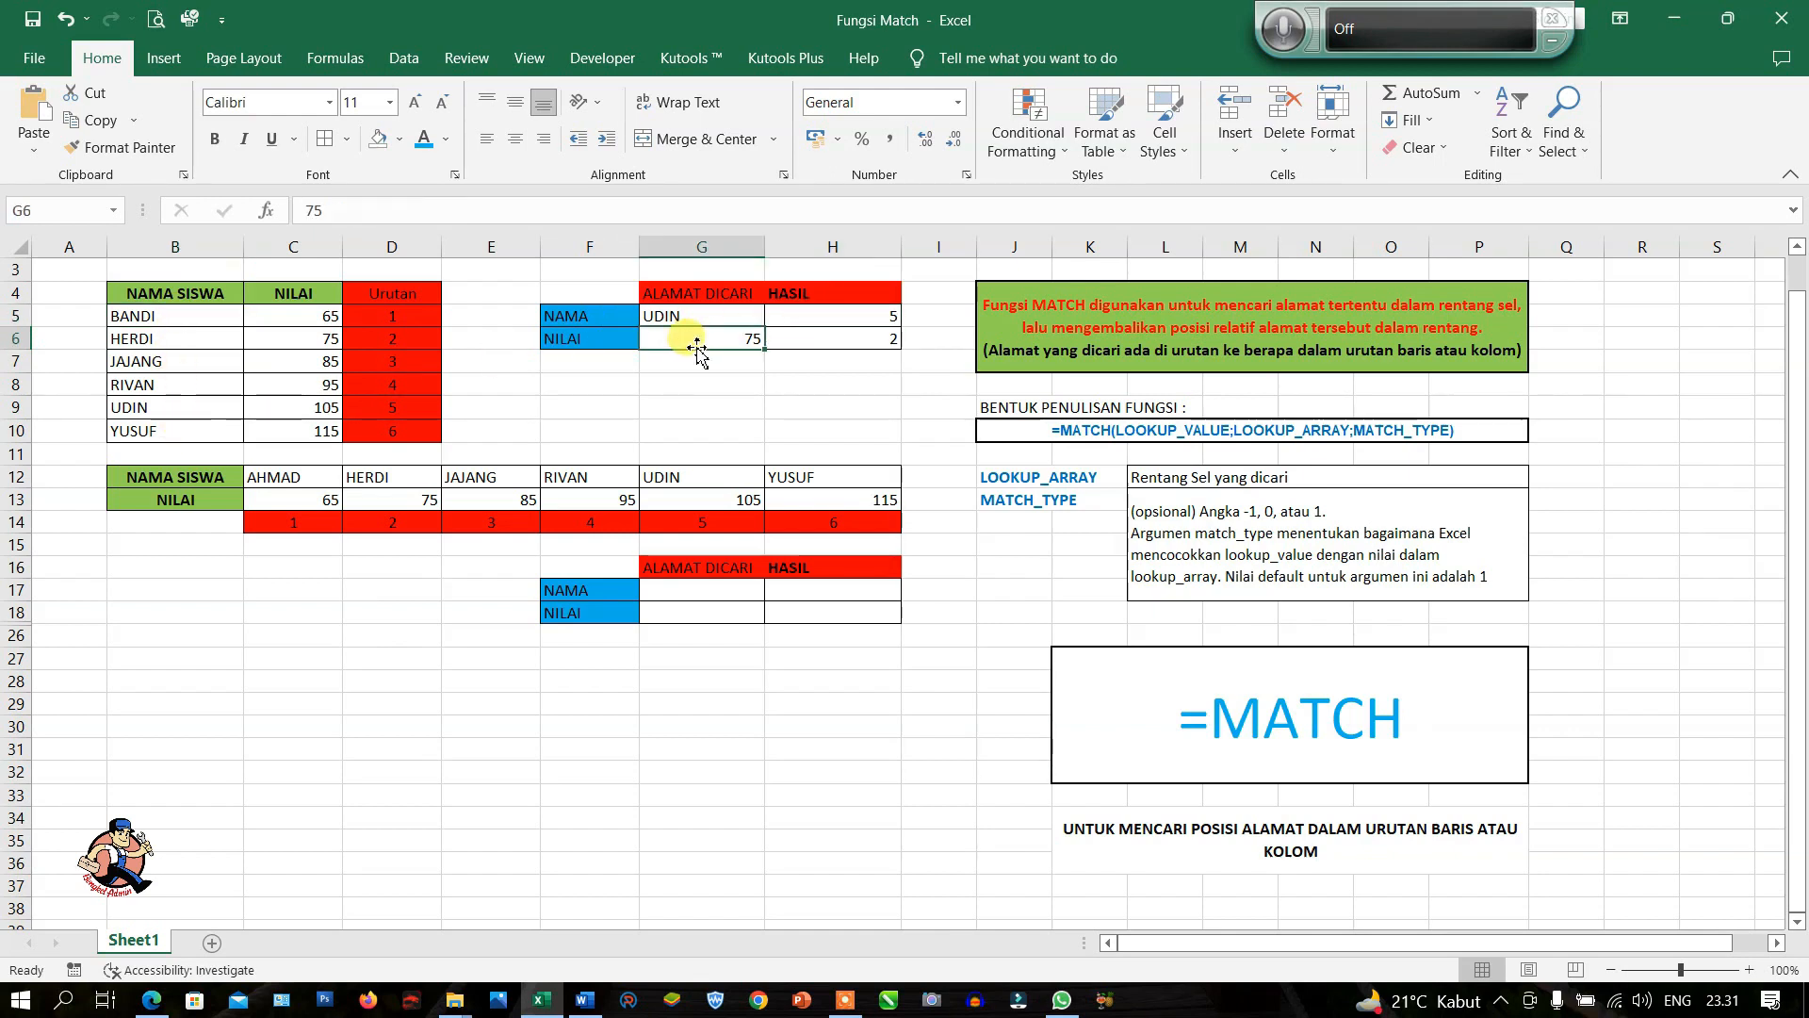
click(826, 338)
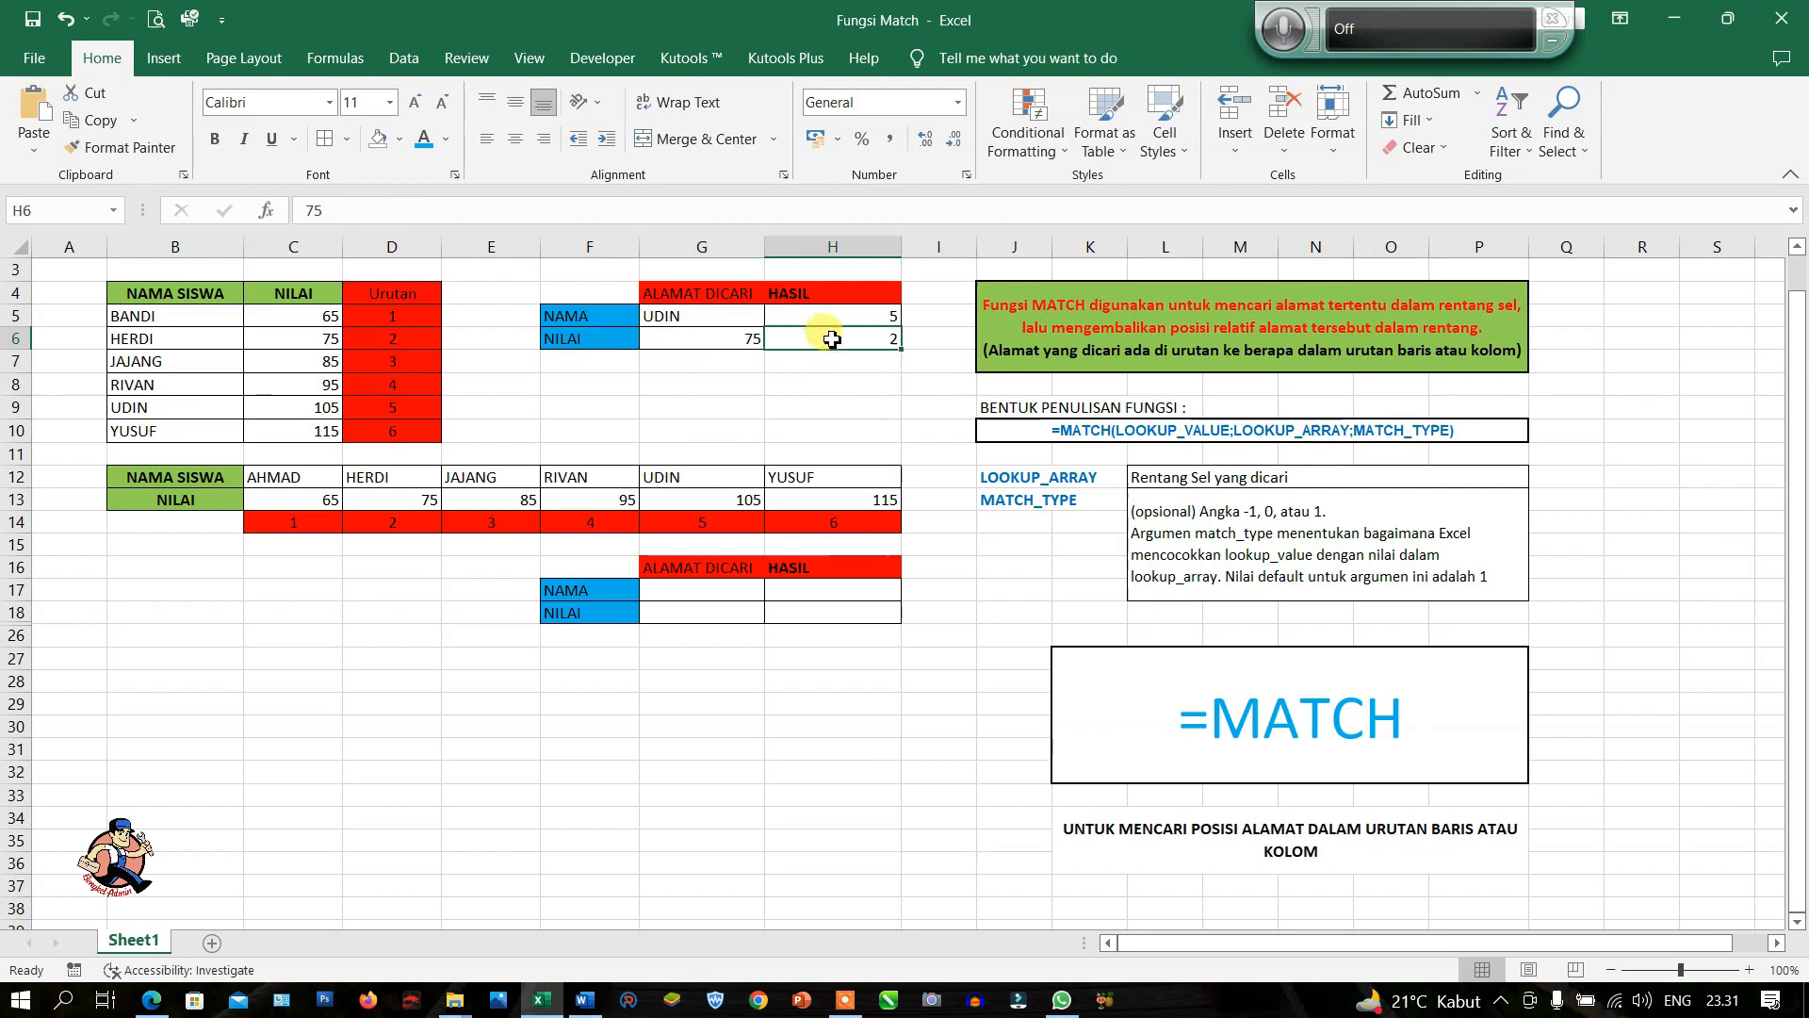
click(453, 211)
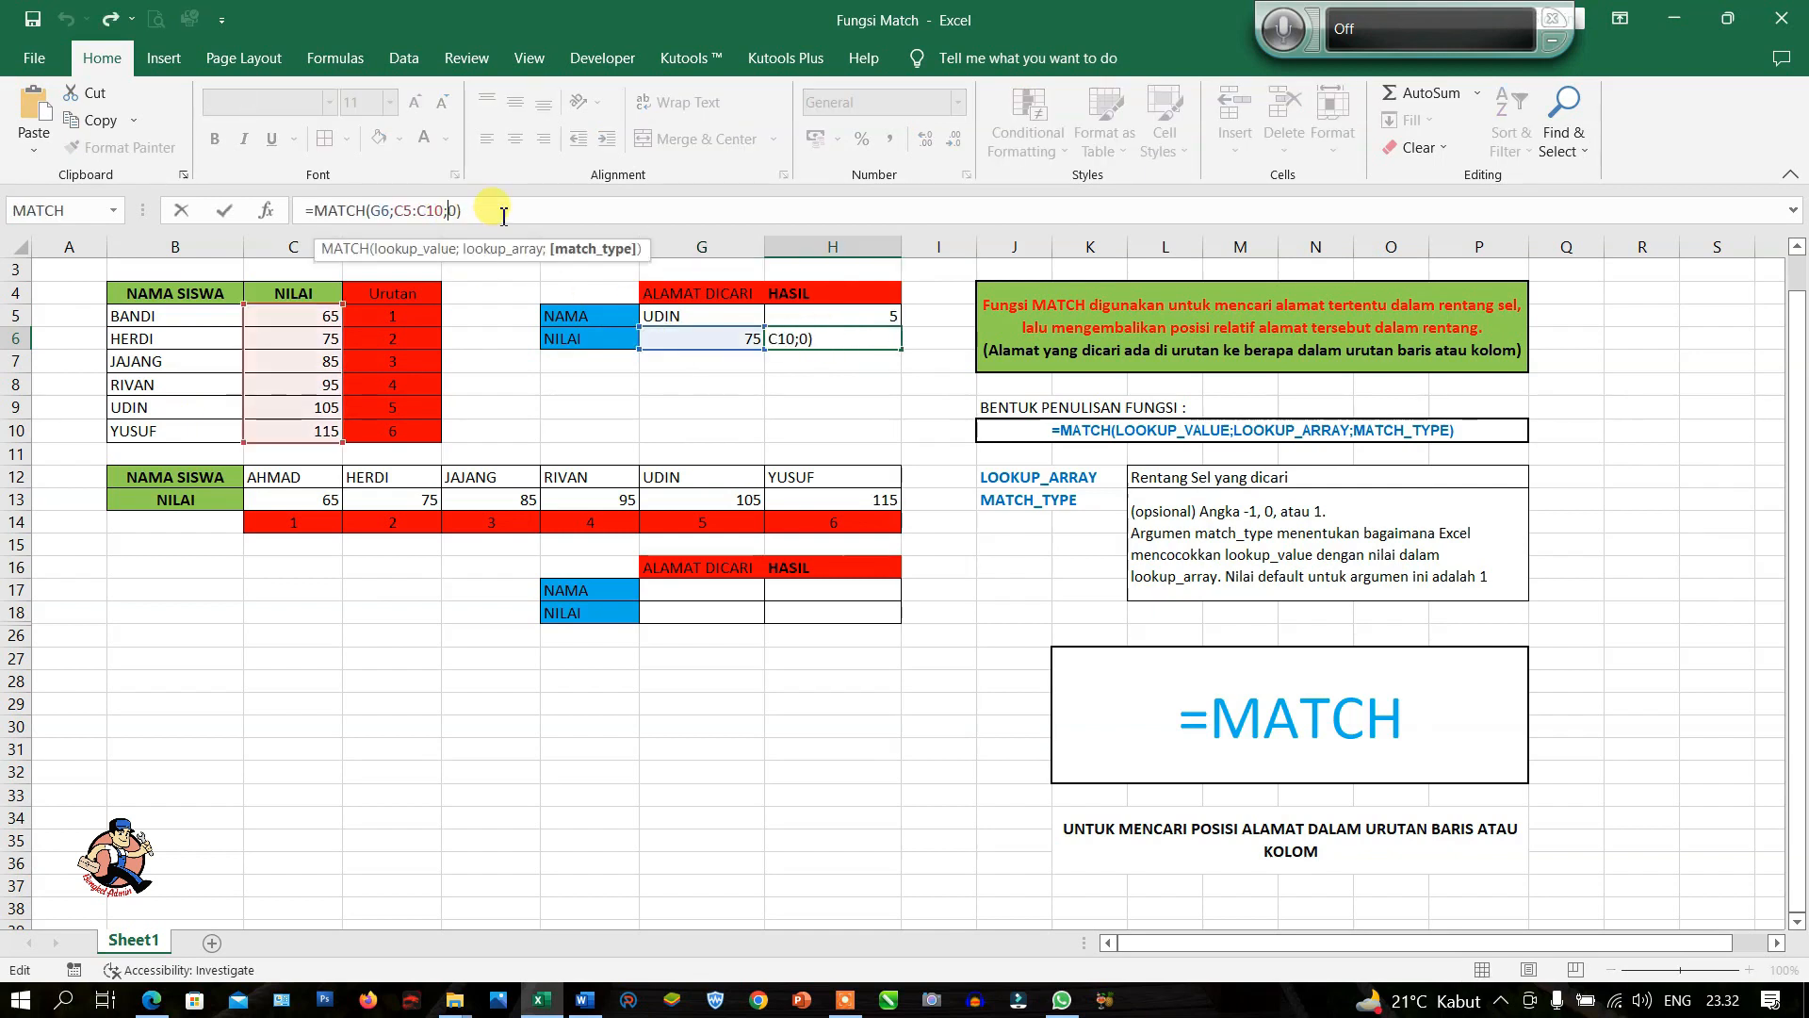
text(1)
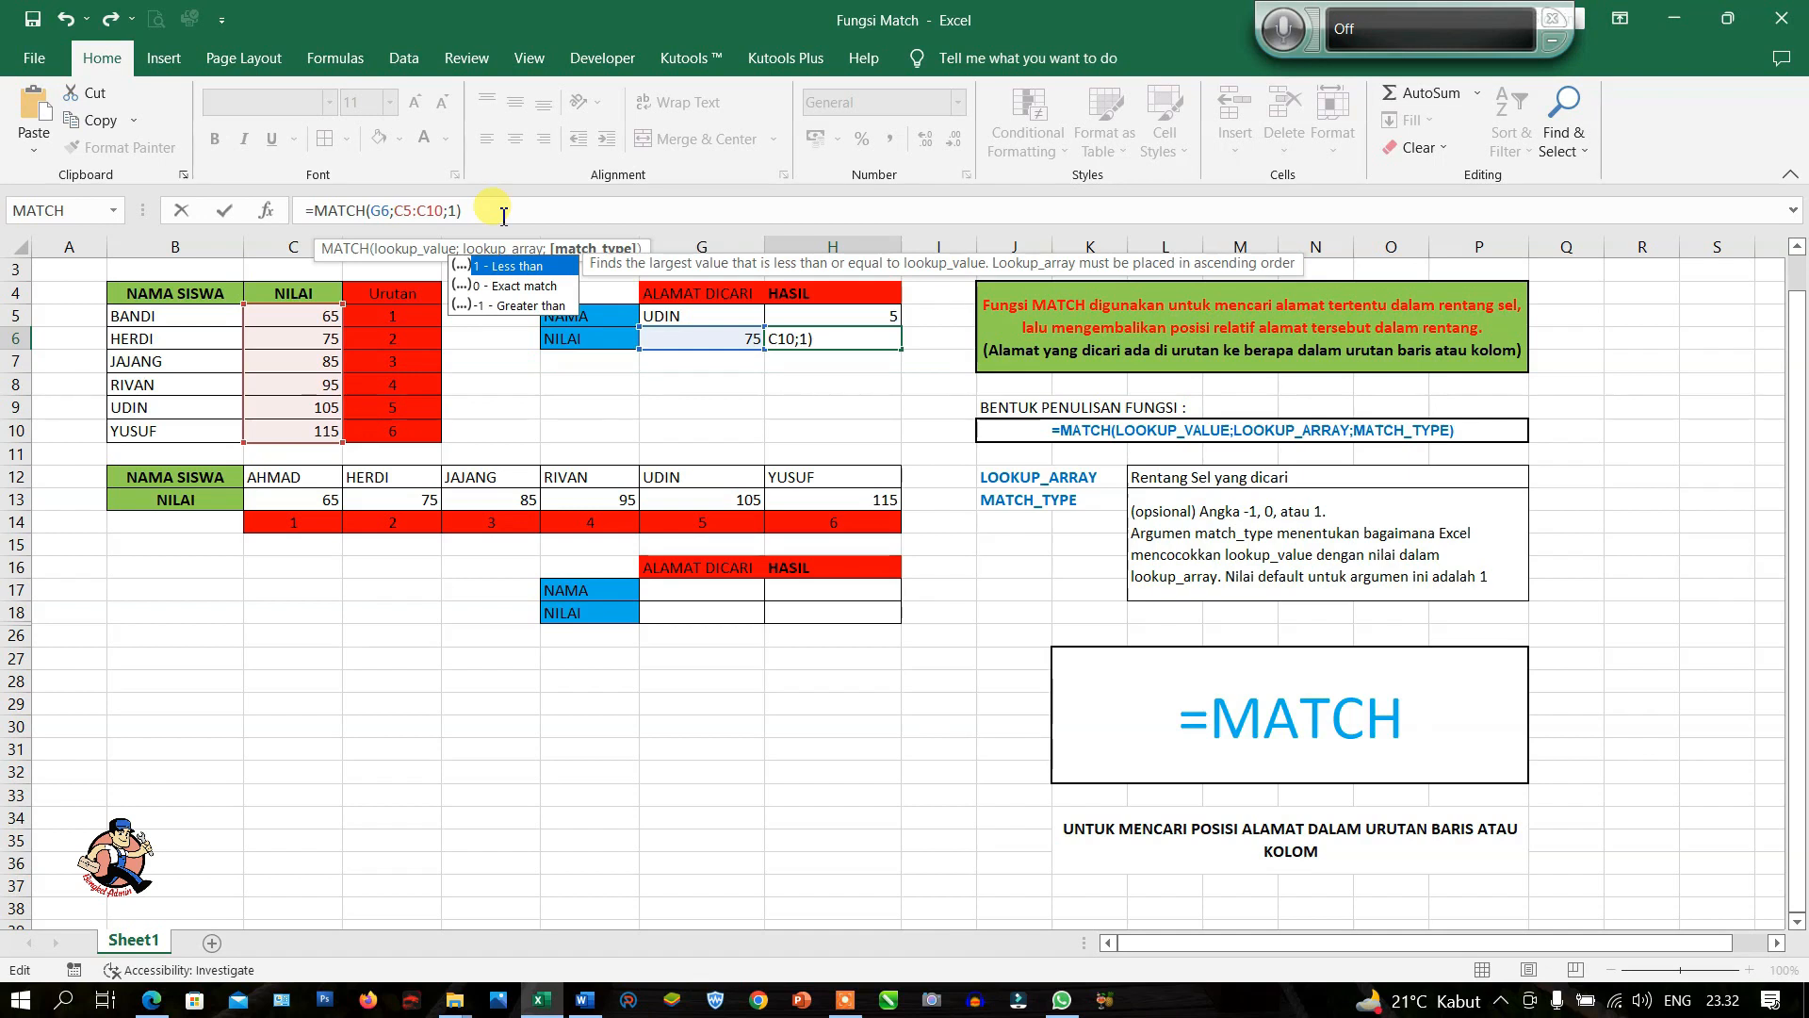
key(Return)
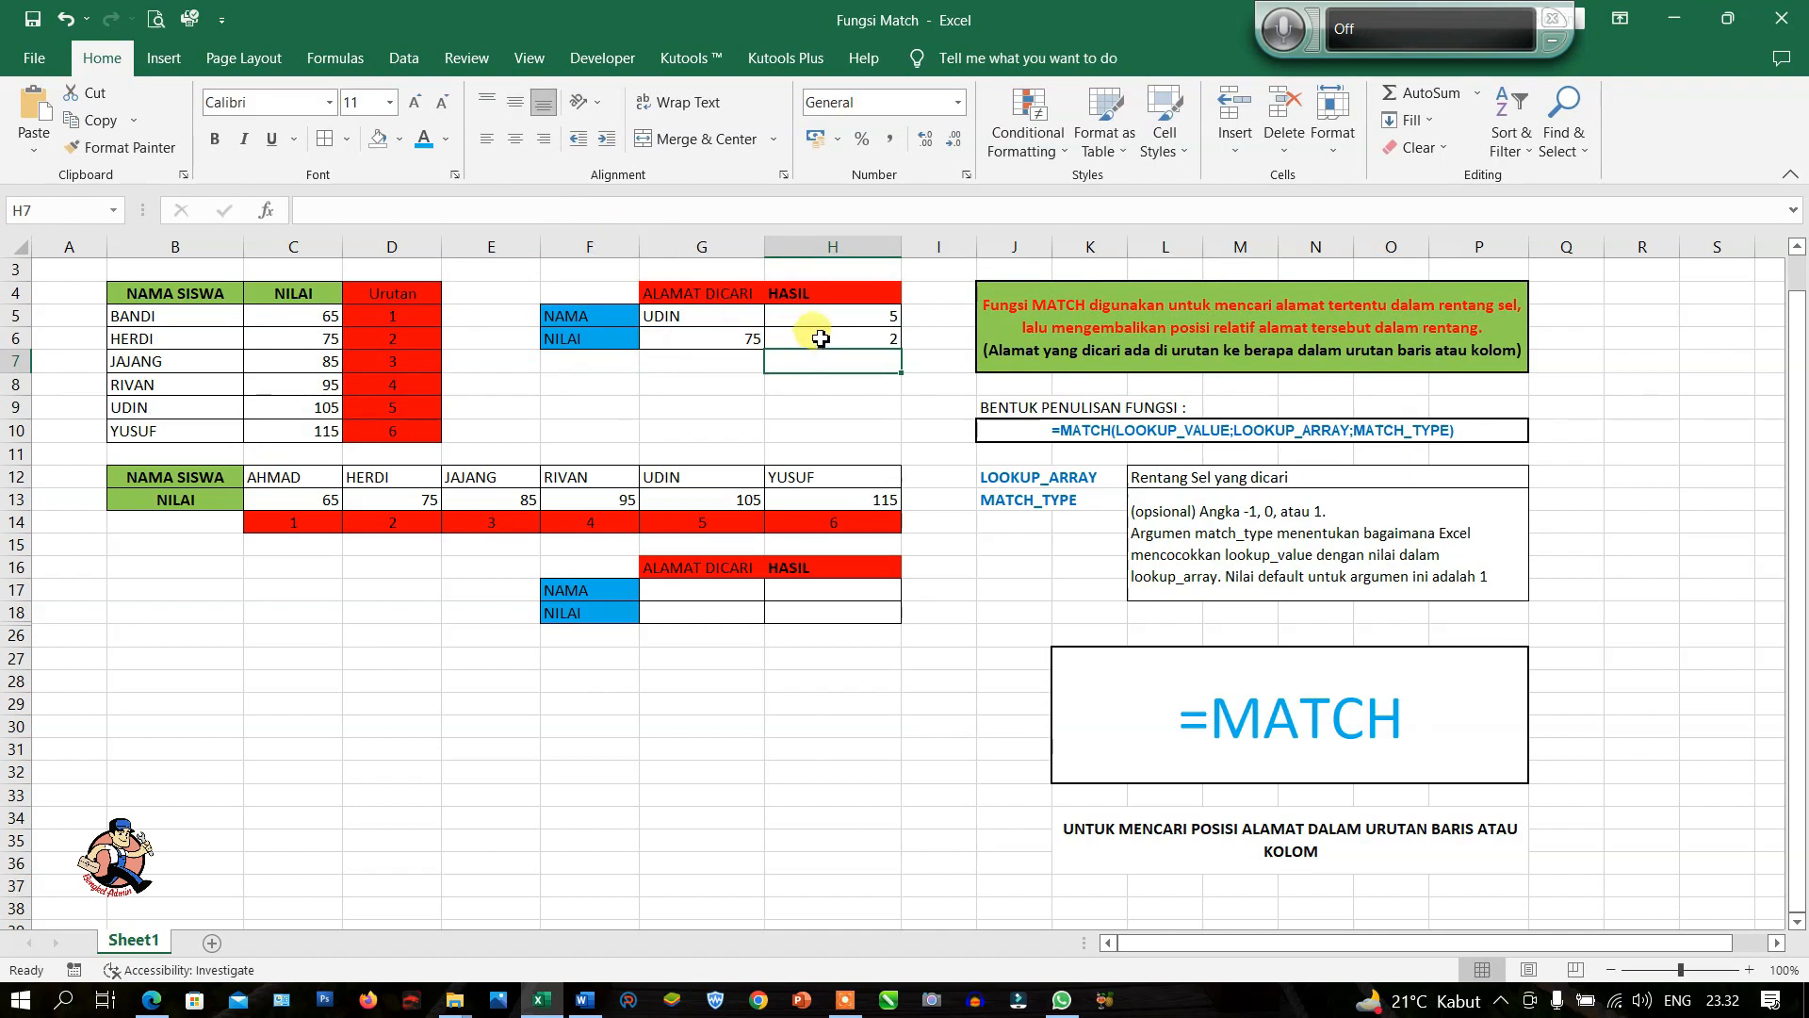
click(820, 339)
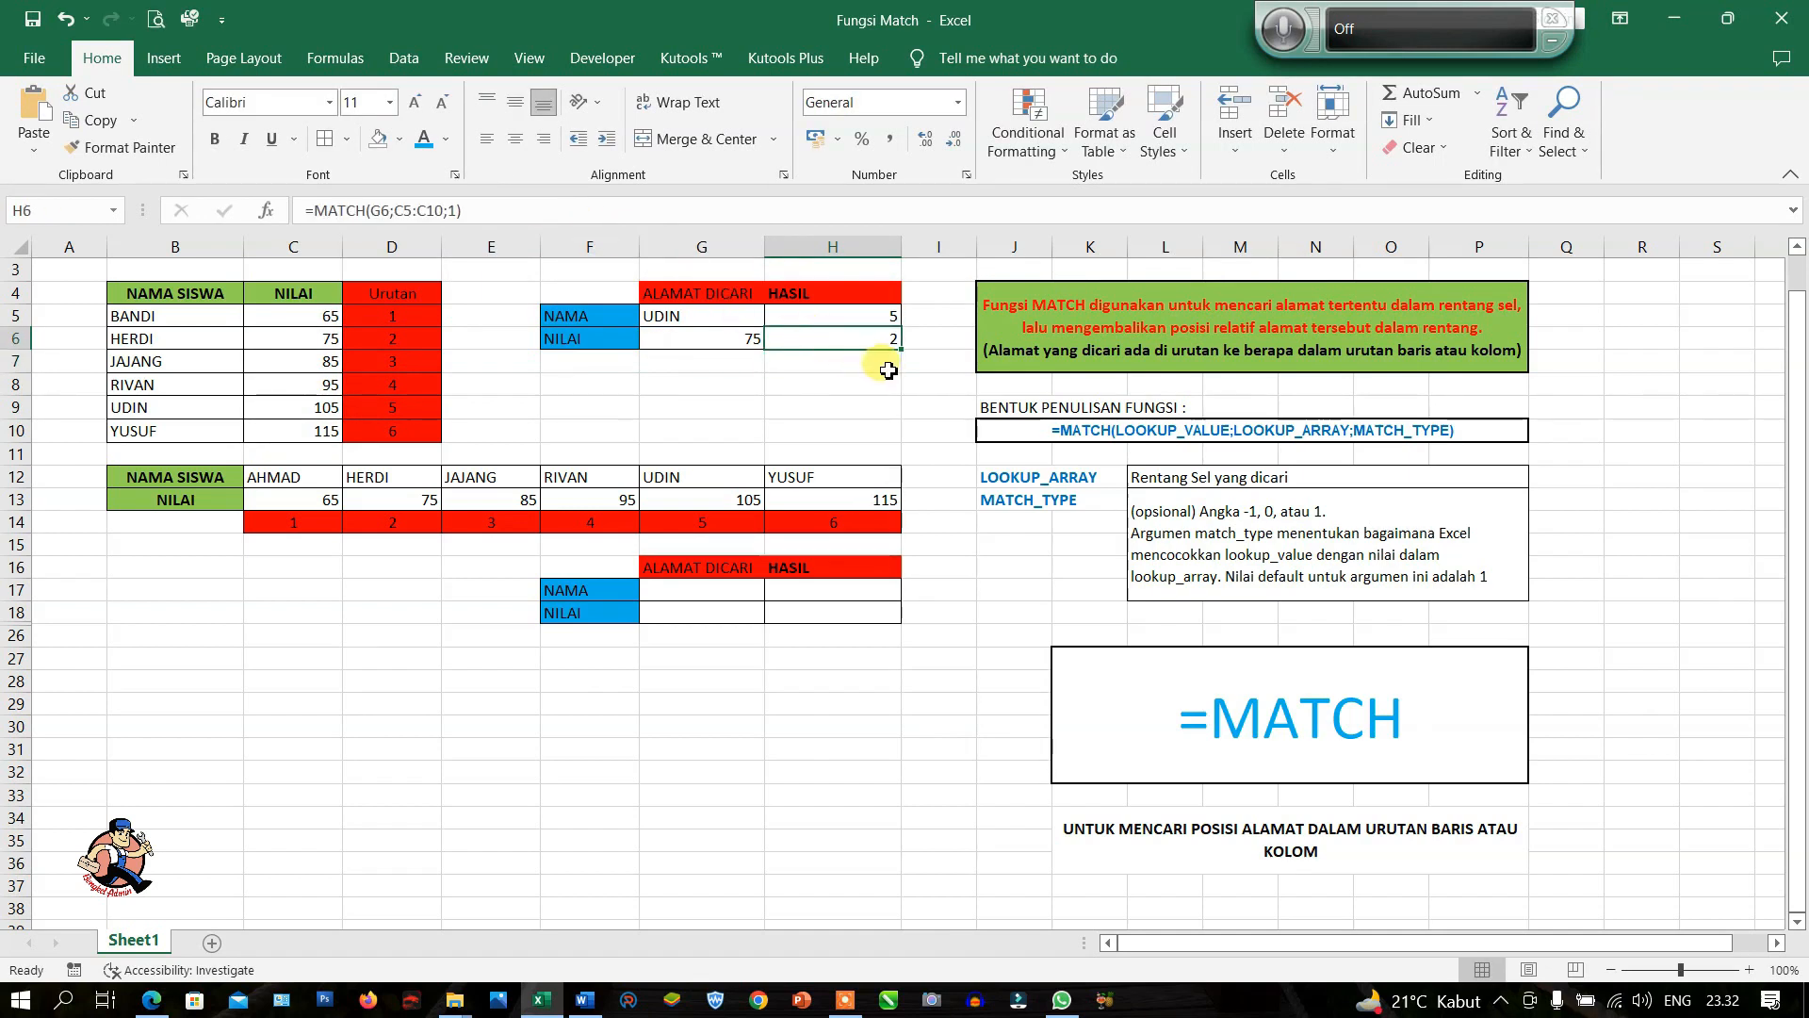
Set the lookup score in G6 to 115 and check the H6 result against that score's order number
click(721, 345)
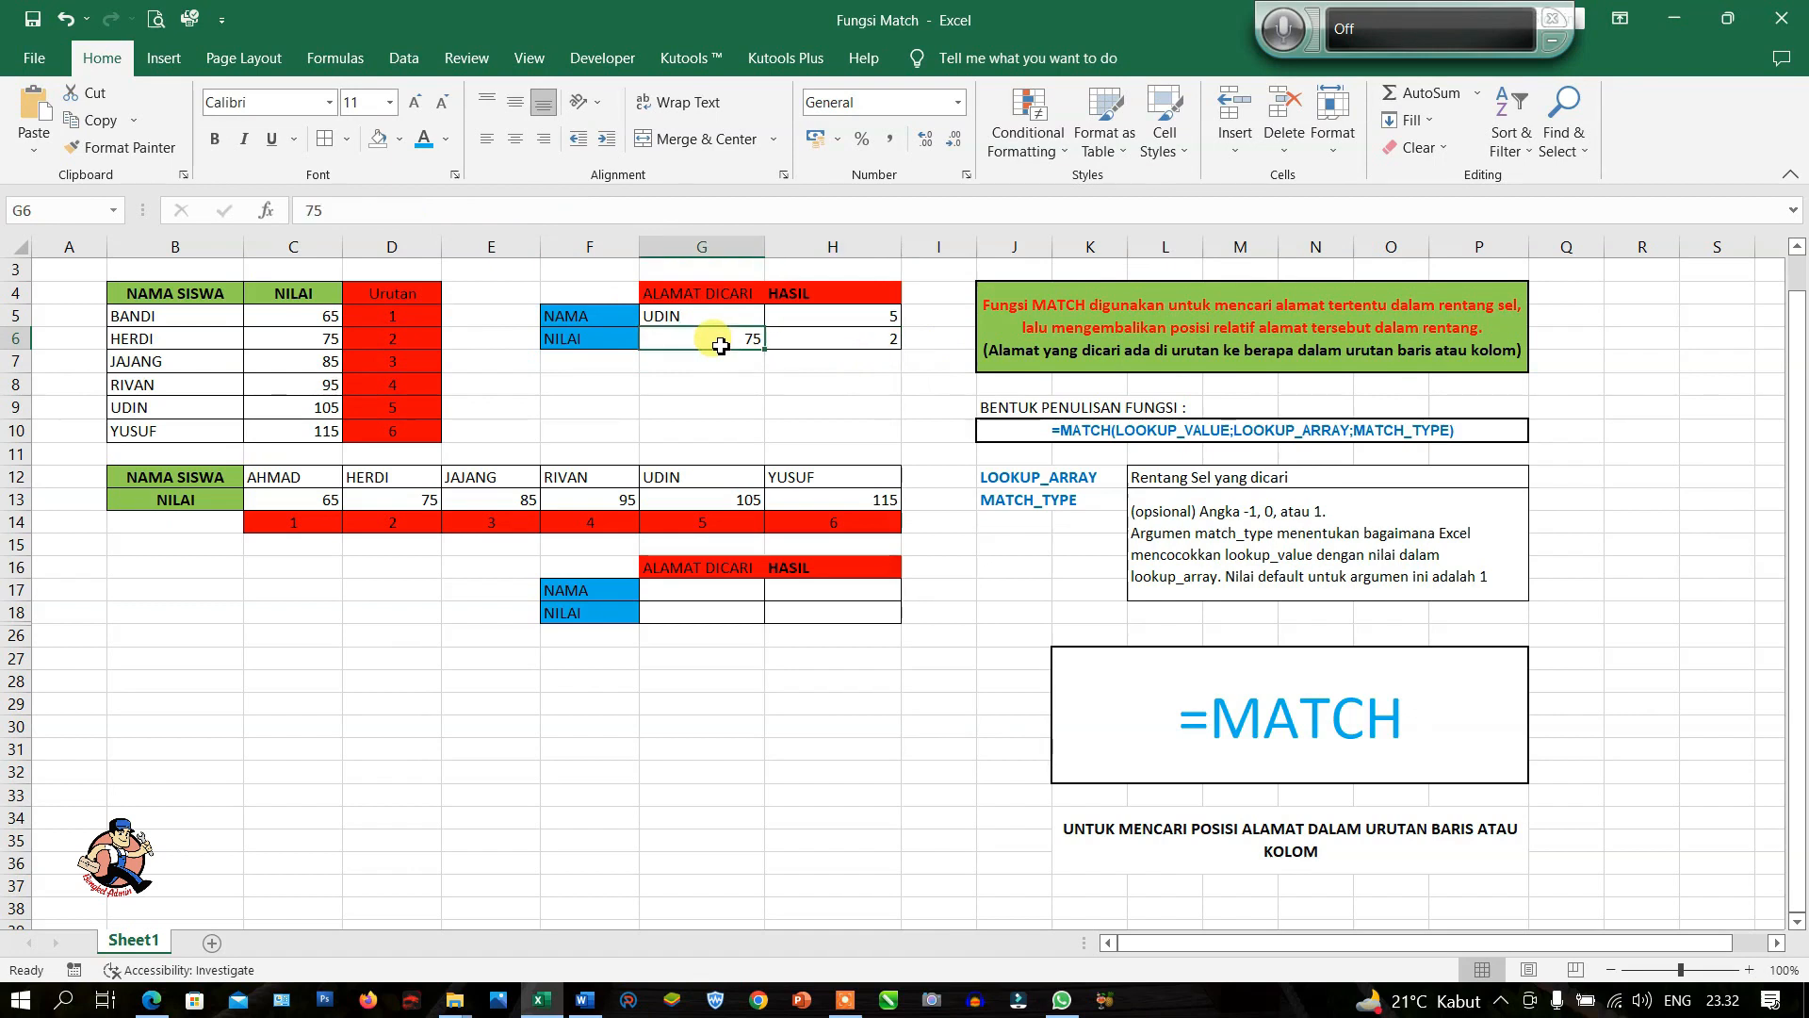
text(115)
key(Return)
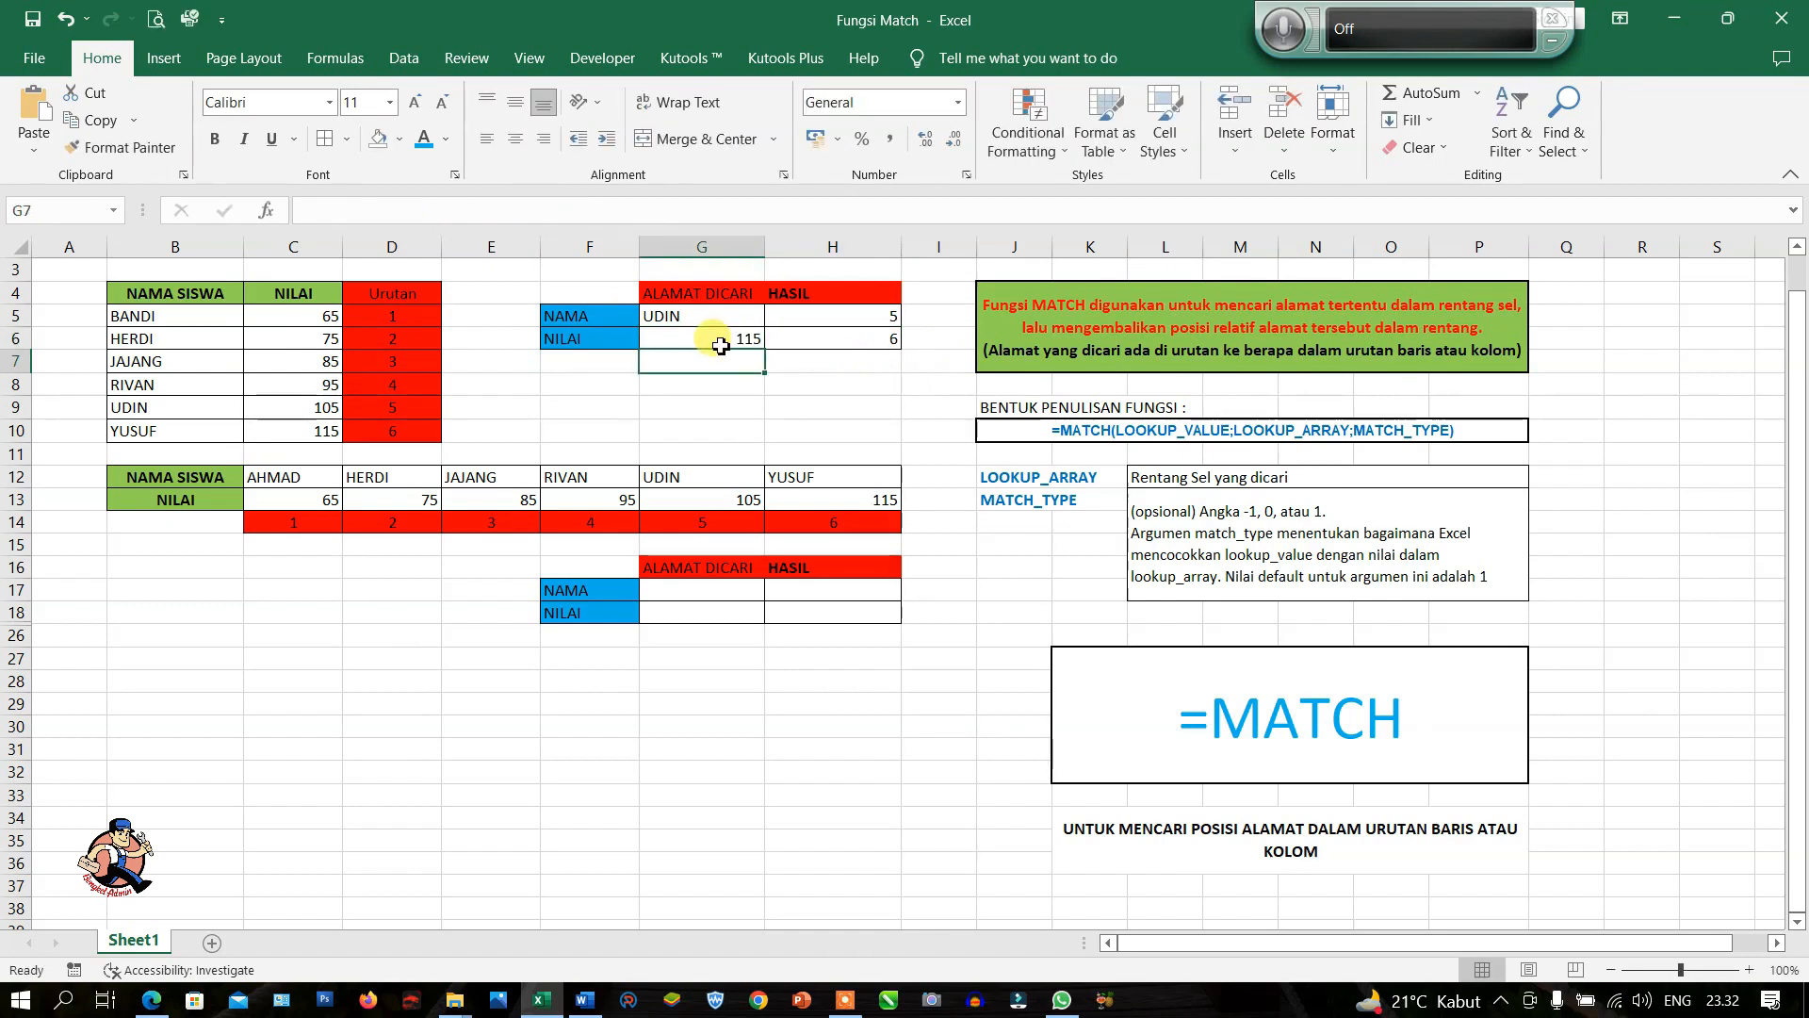
click(813, 343)
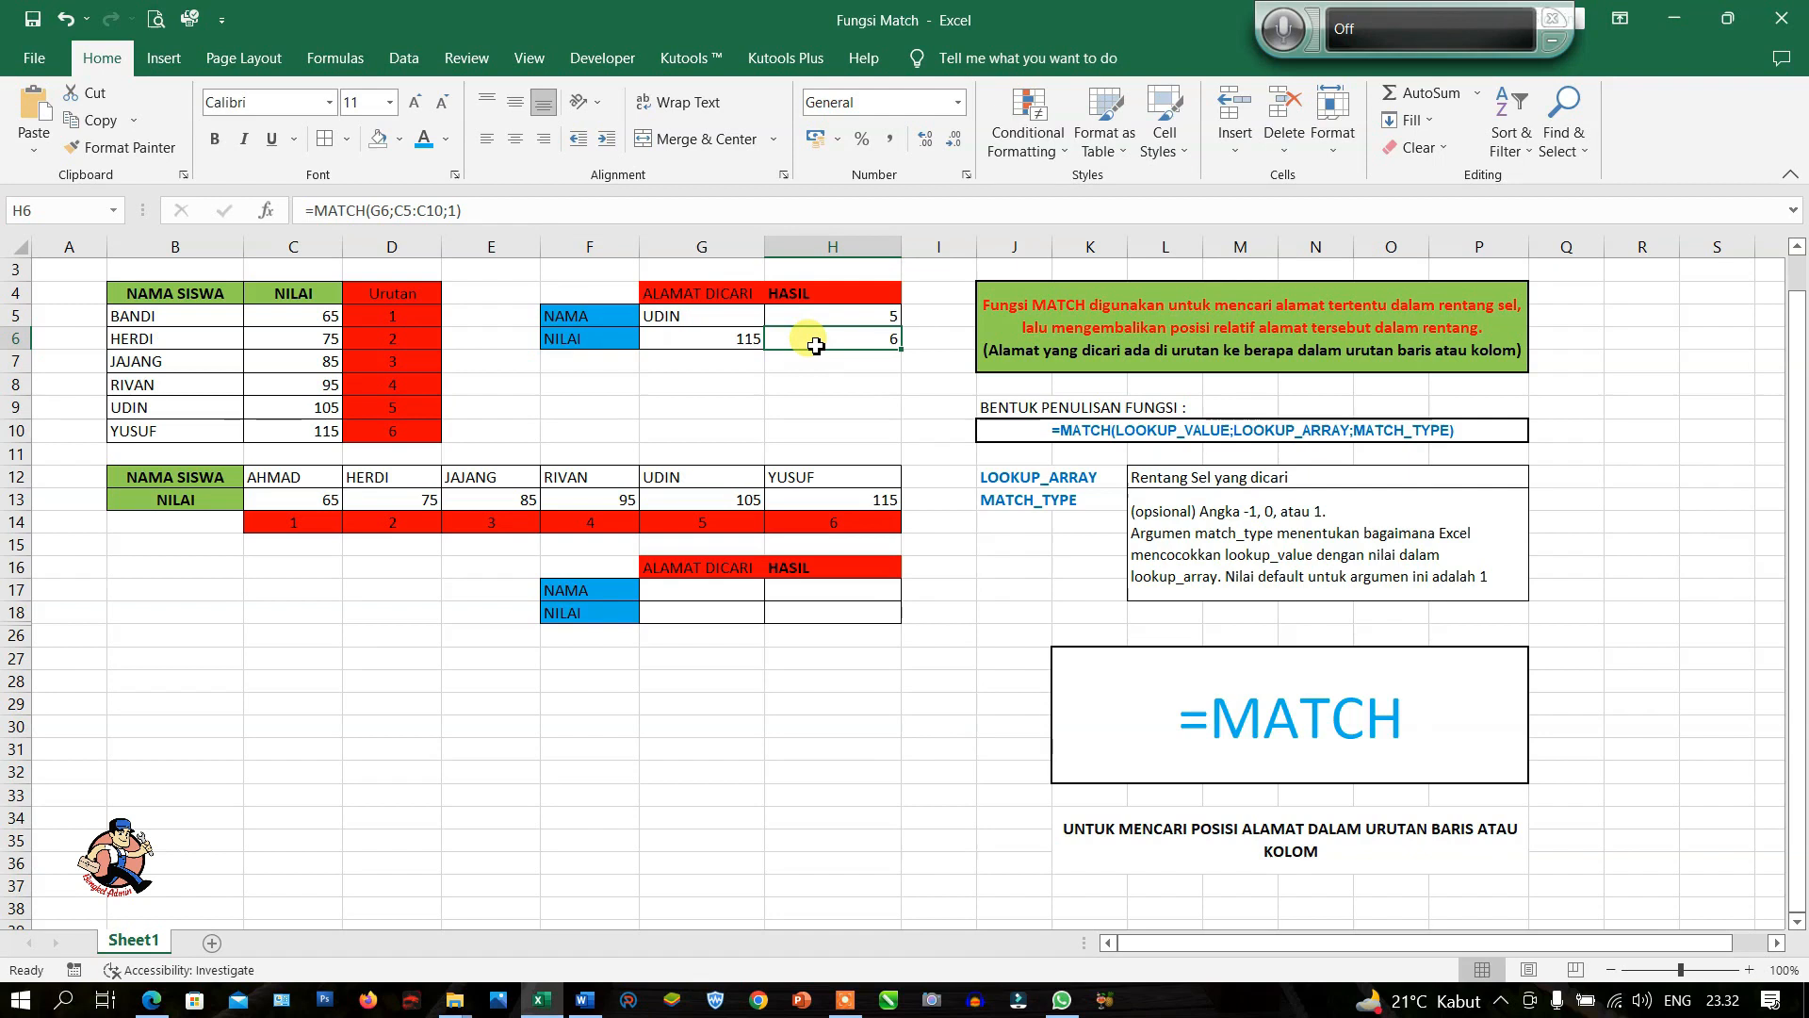
drag(327, 431, 384, 442)
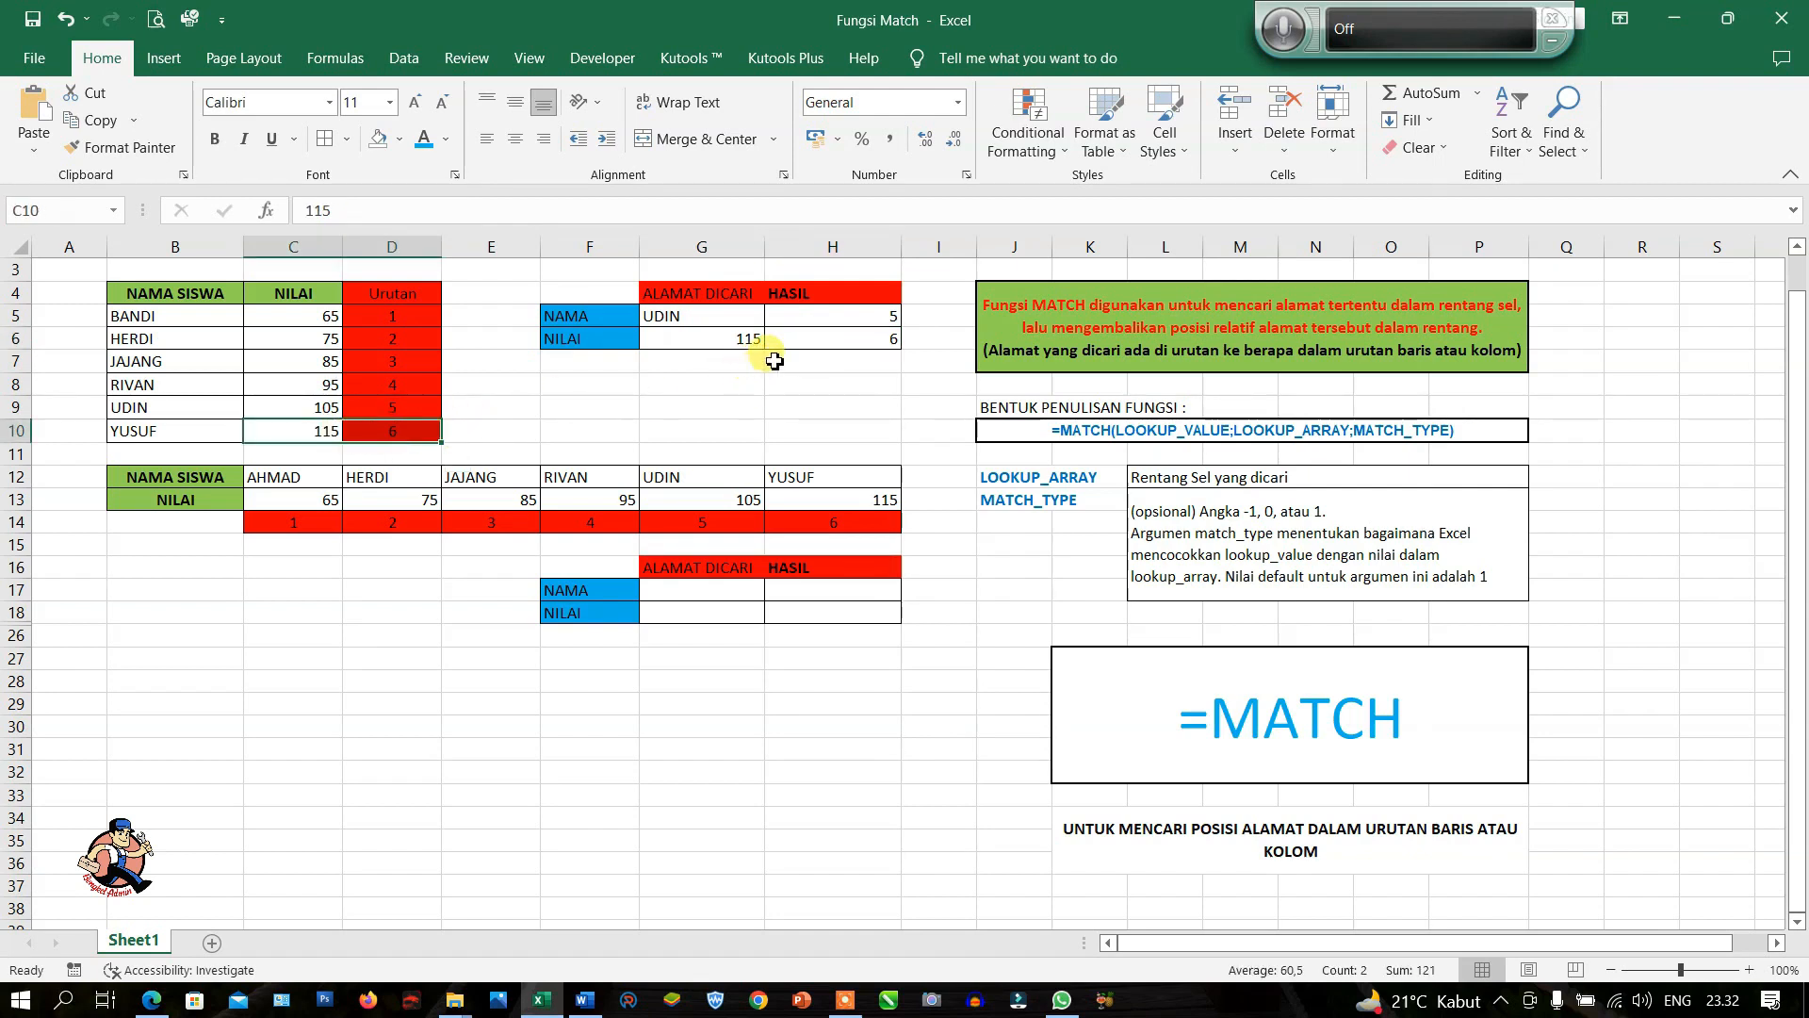
Change the match type in the H5 name formula to -1 (Greater than), giving =MATCH(G5;B5:B10;-1)
click(809, 319)
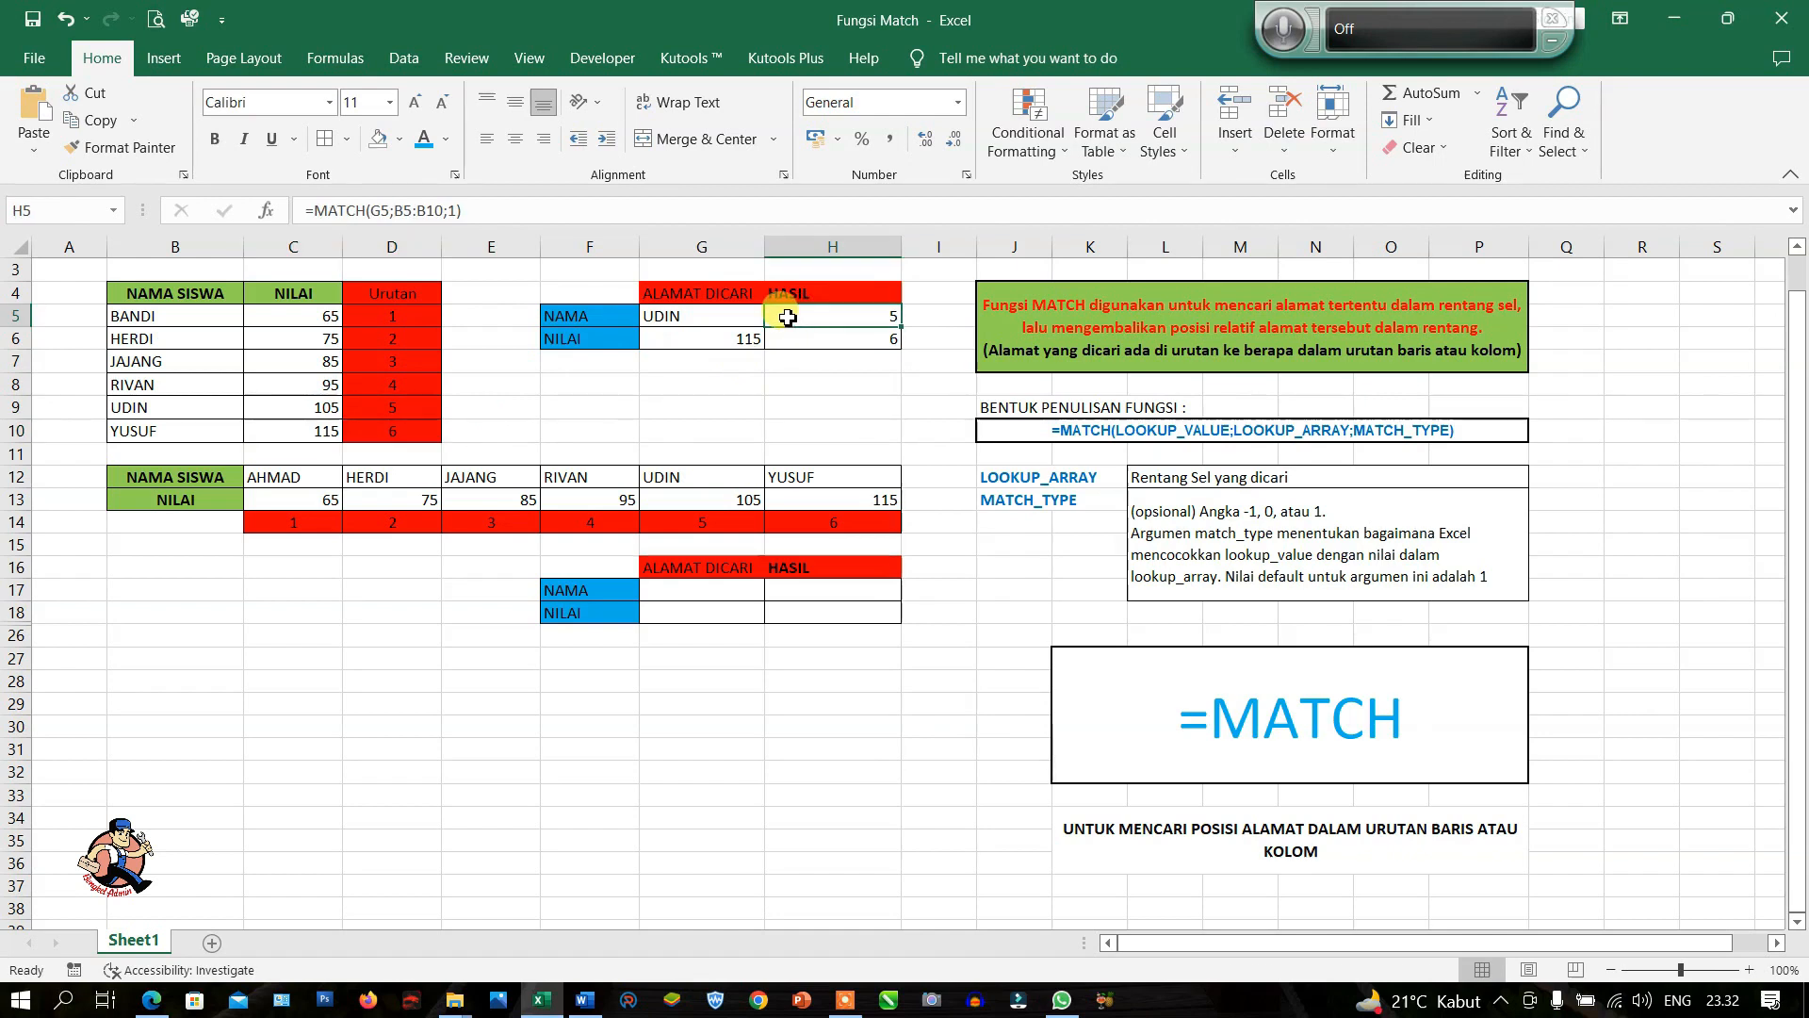
click(452, 216)
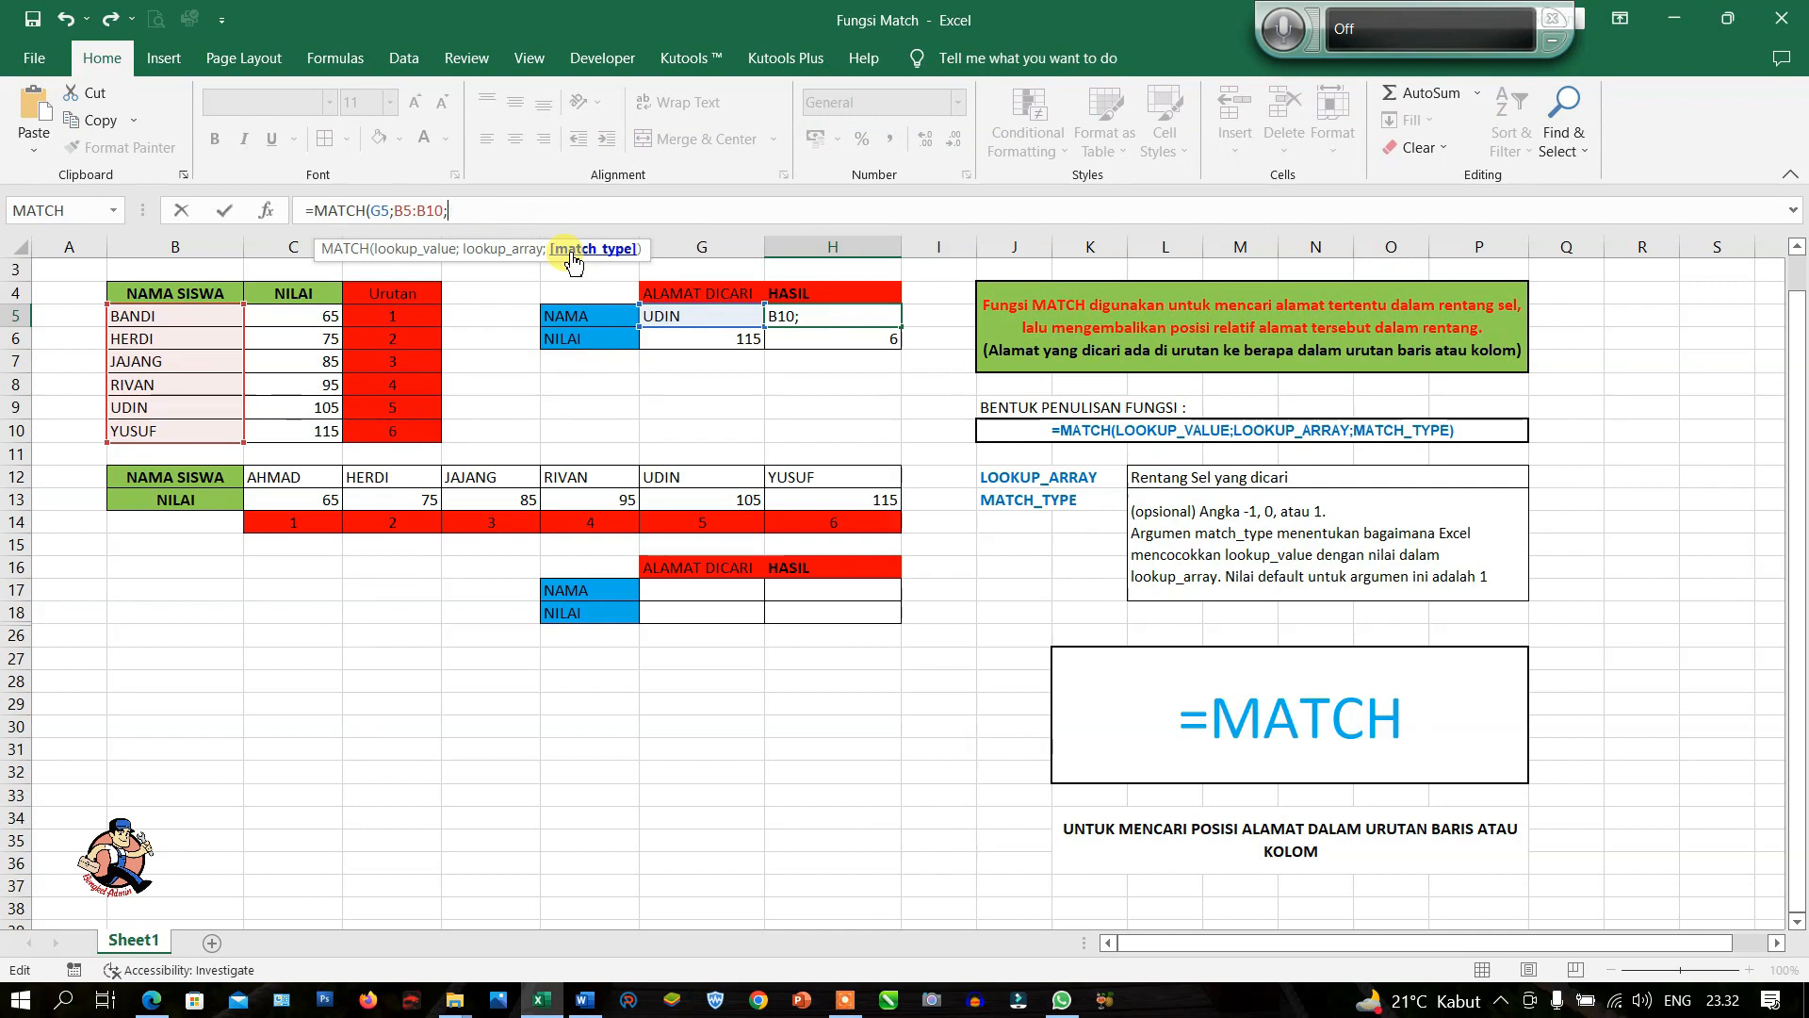
key(BackSpace)
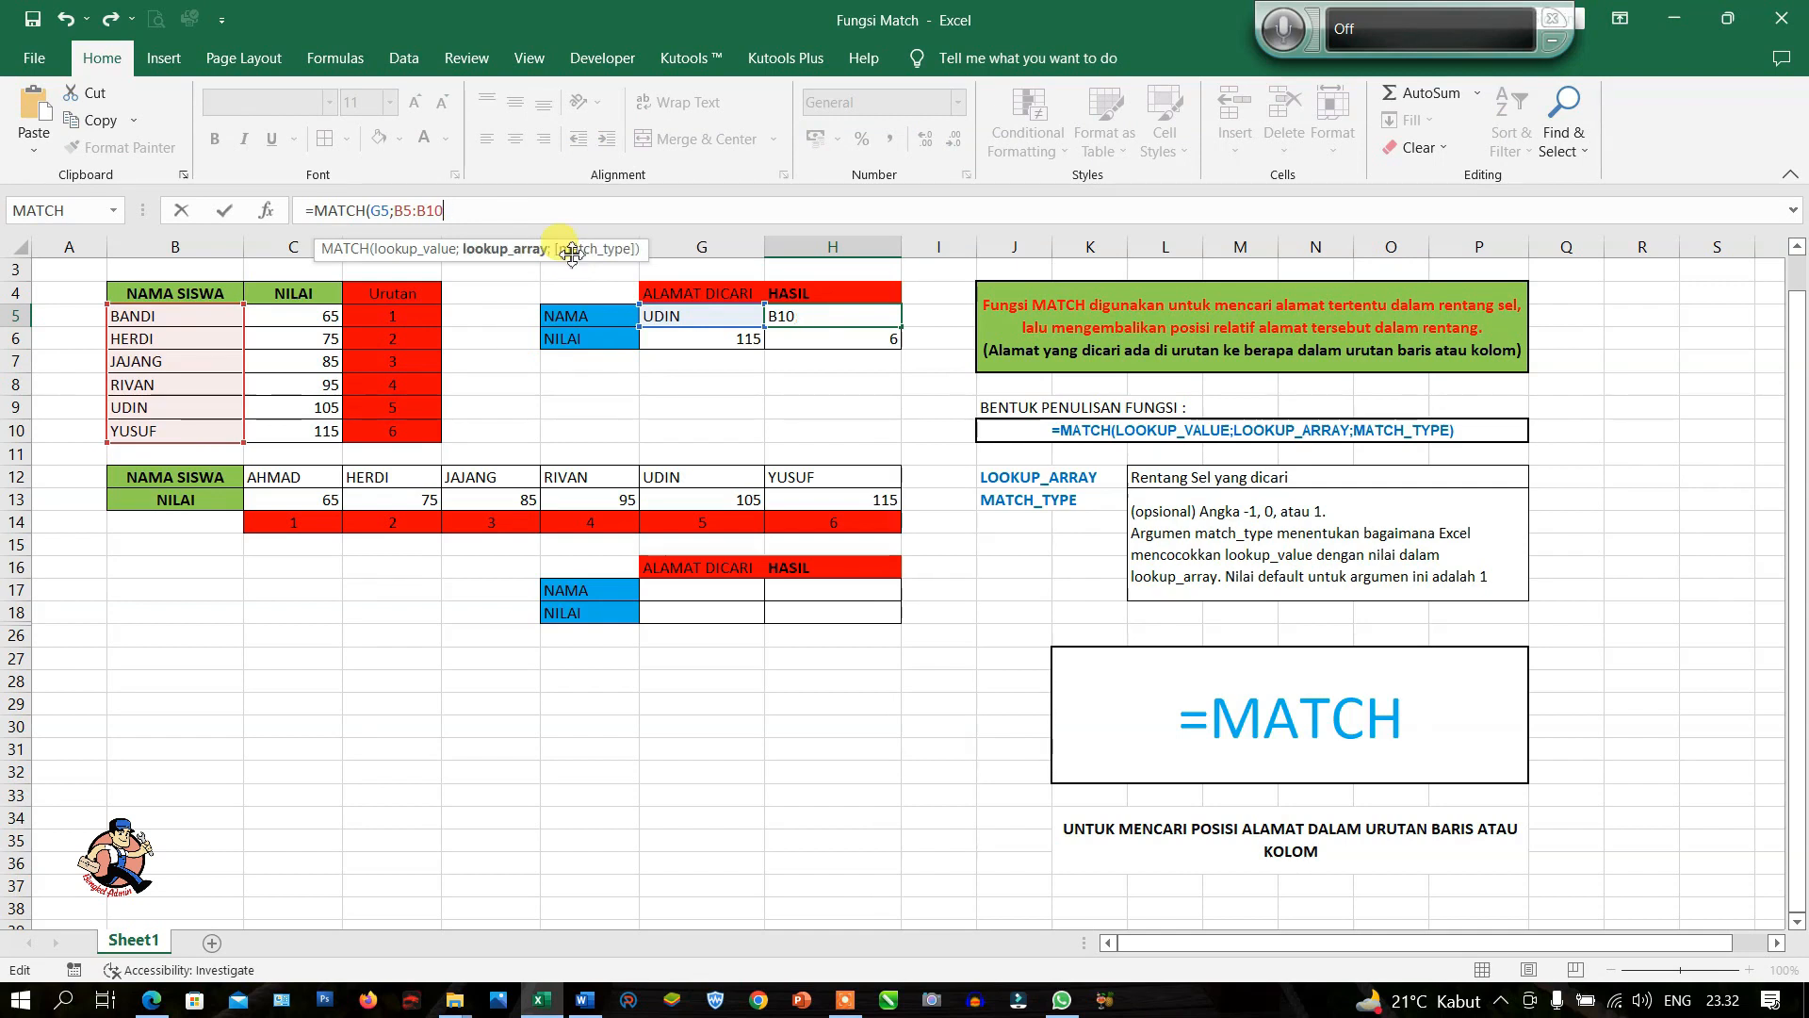
text(;)
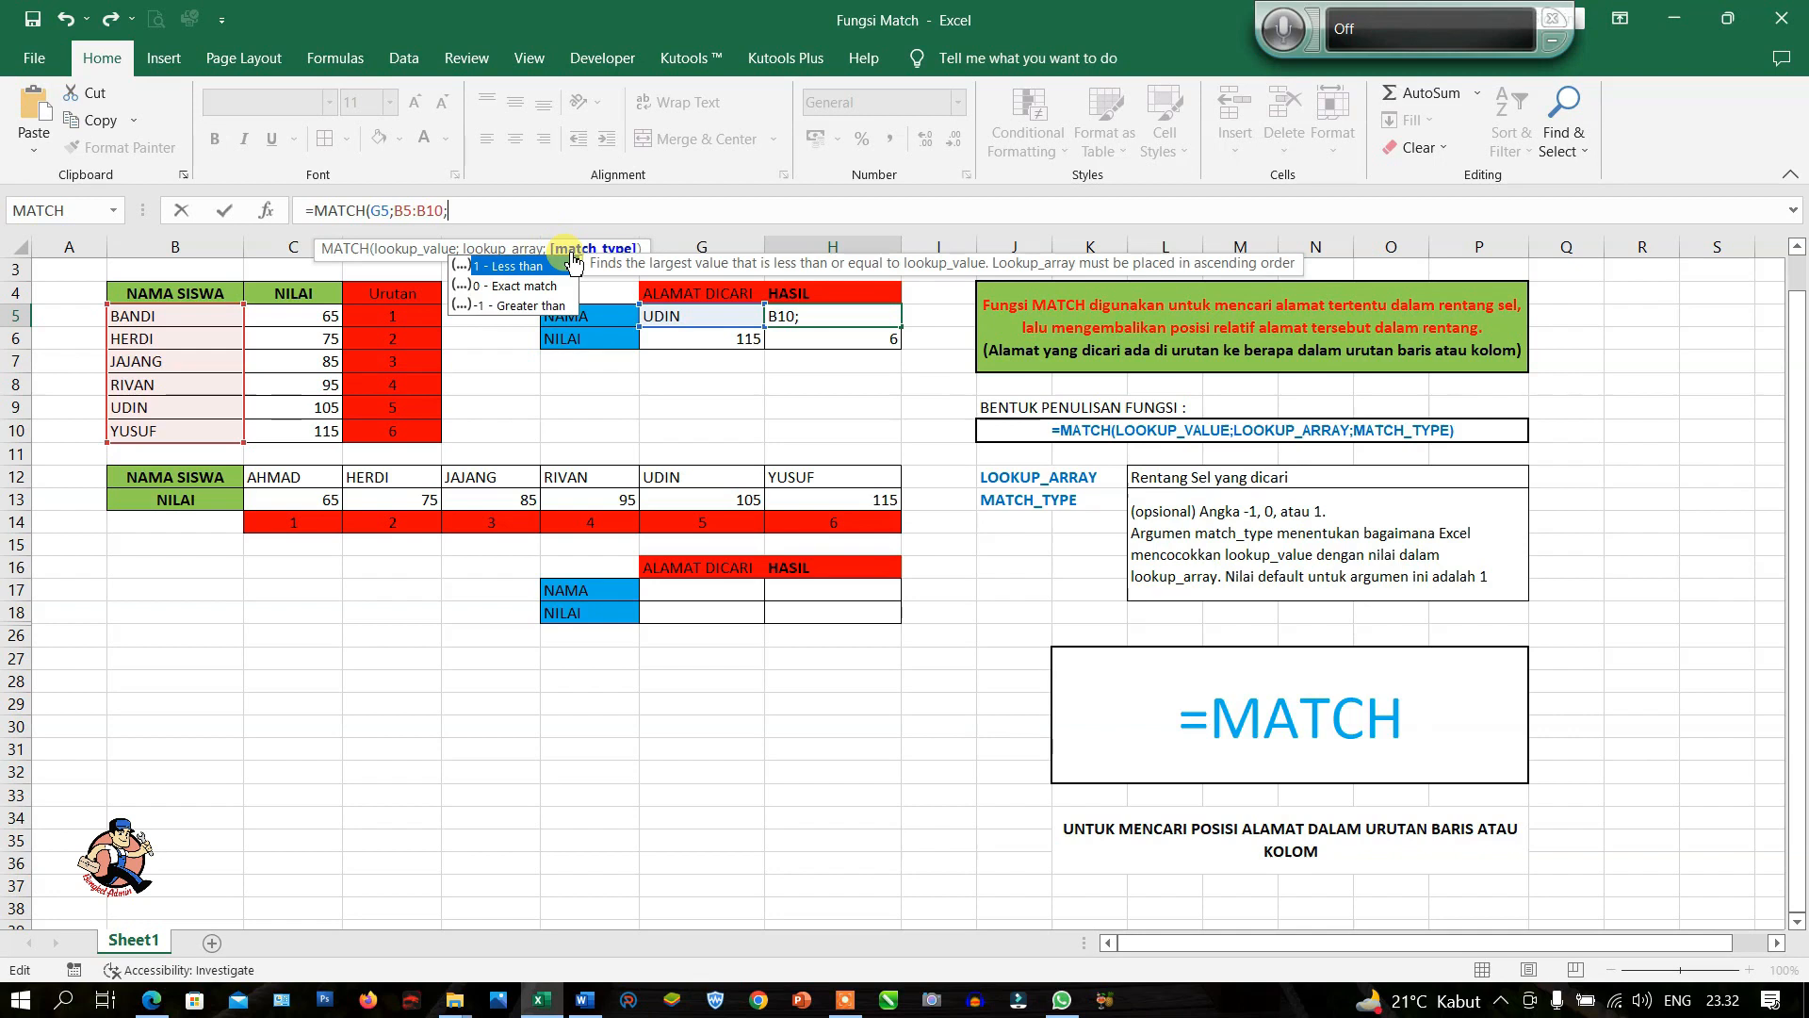
double_click(528, 306)
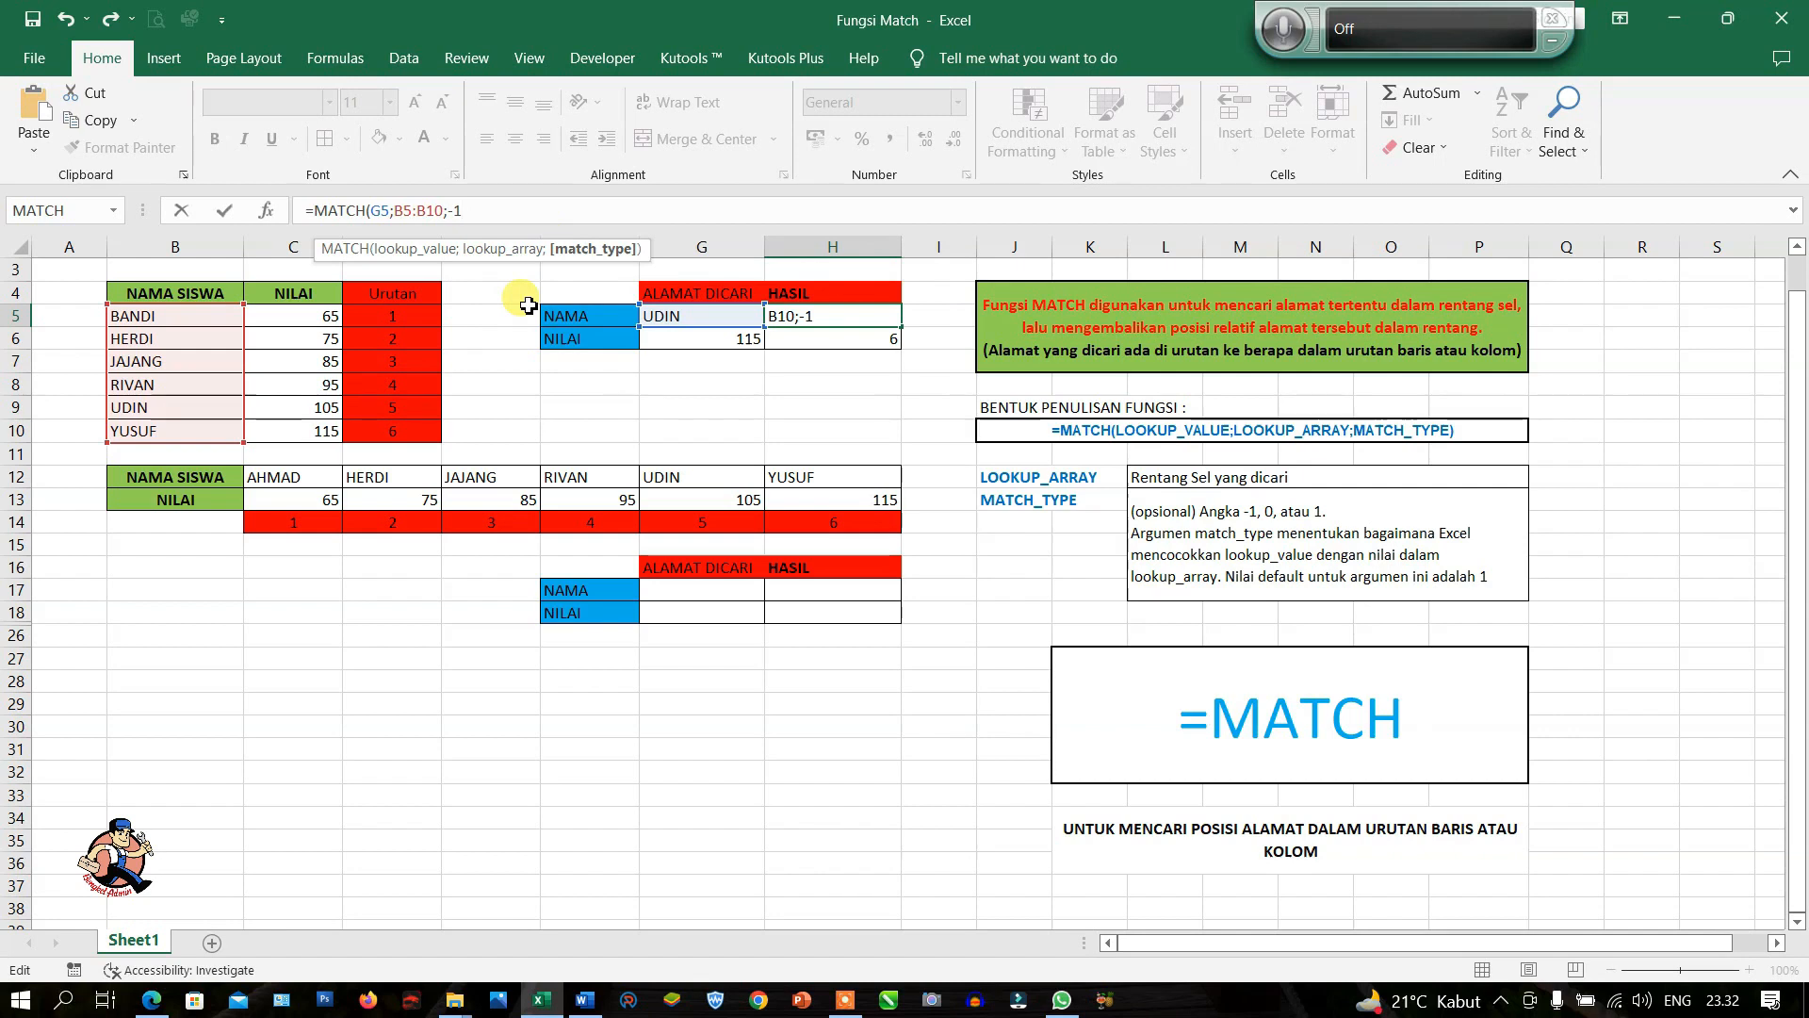
text())
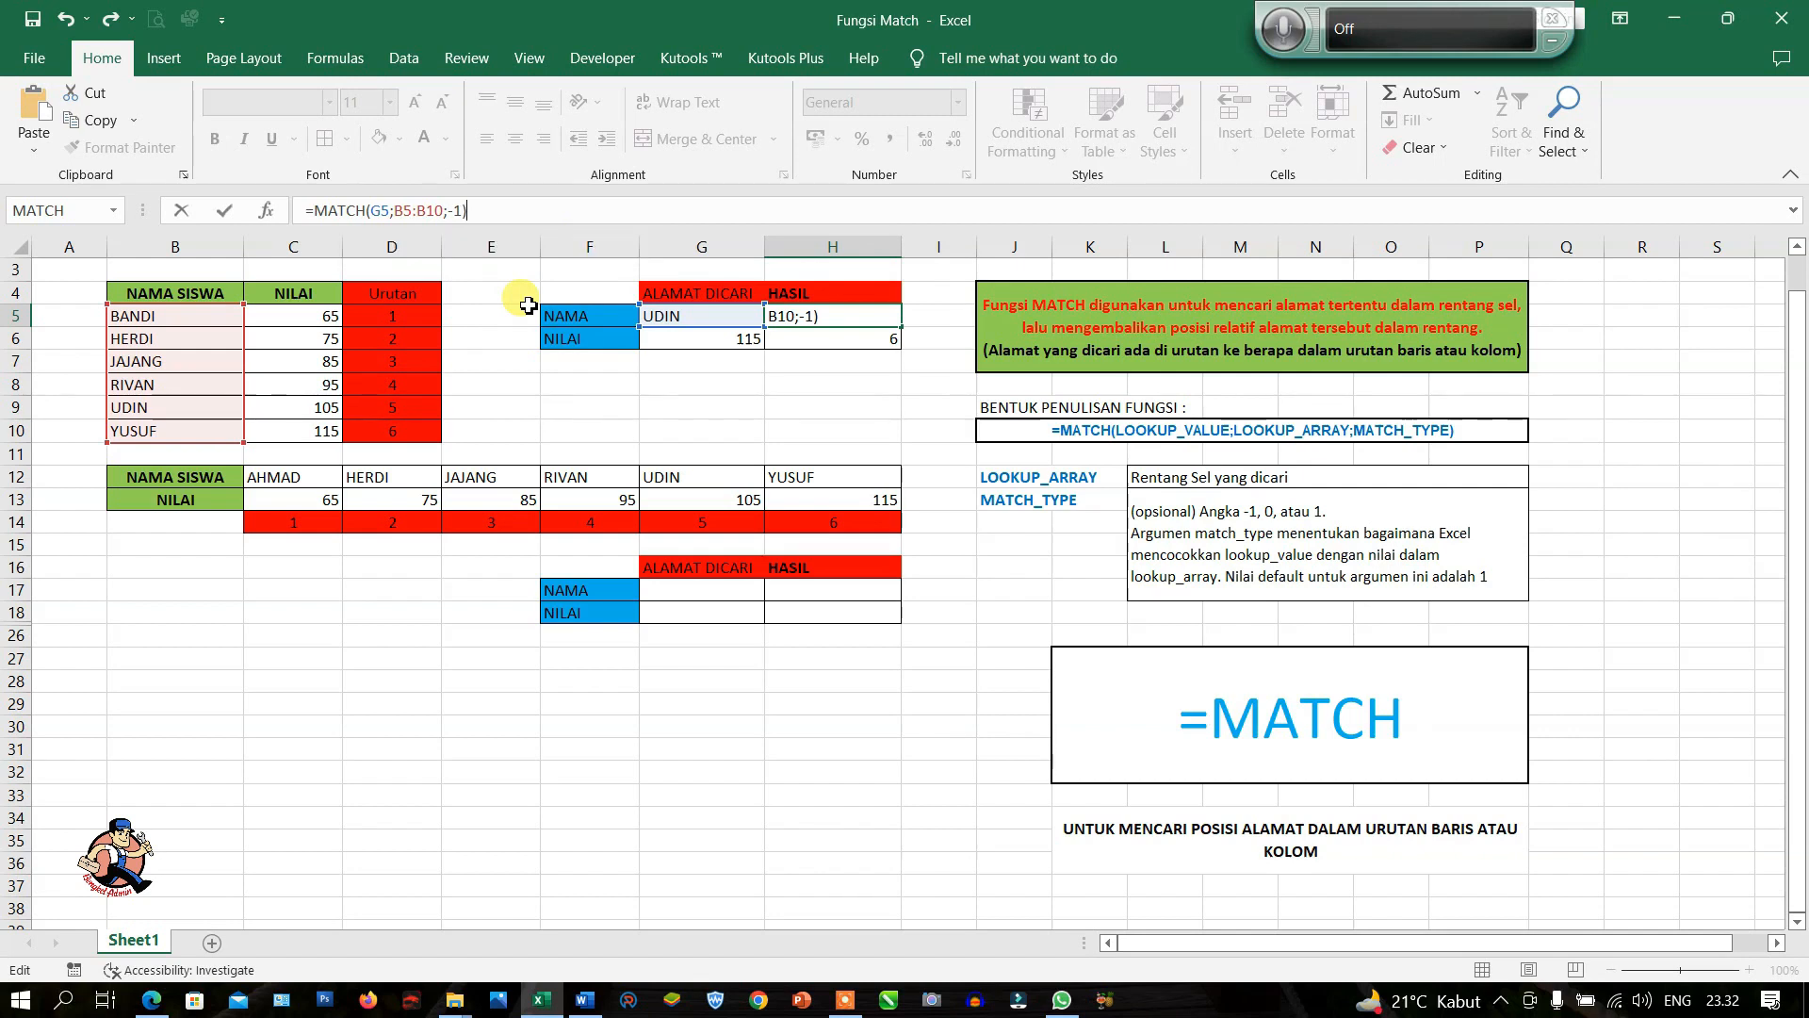
key(Return)
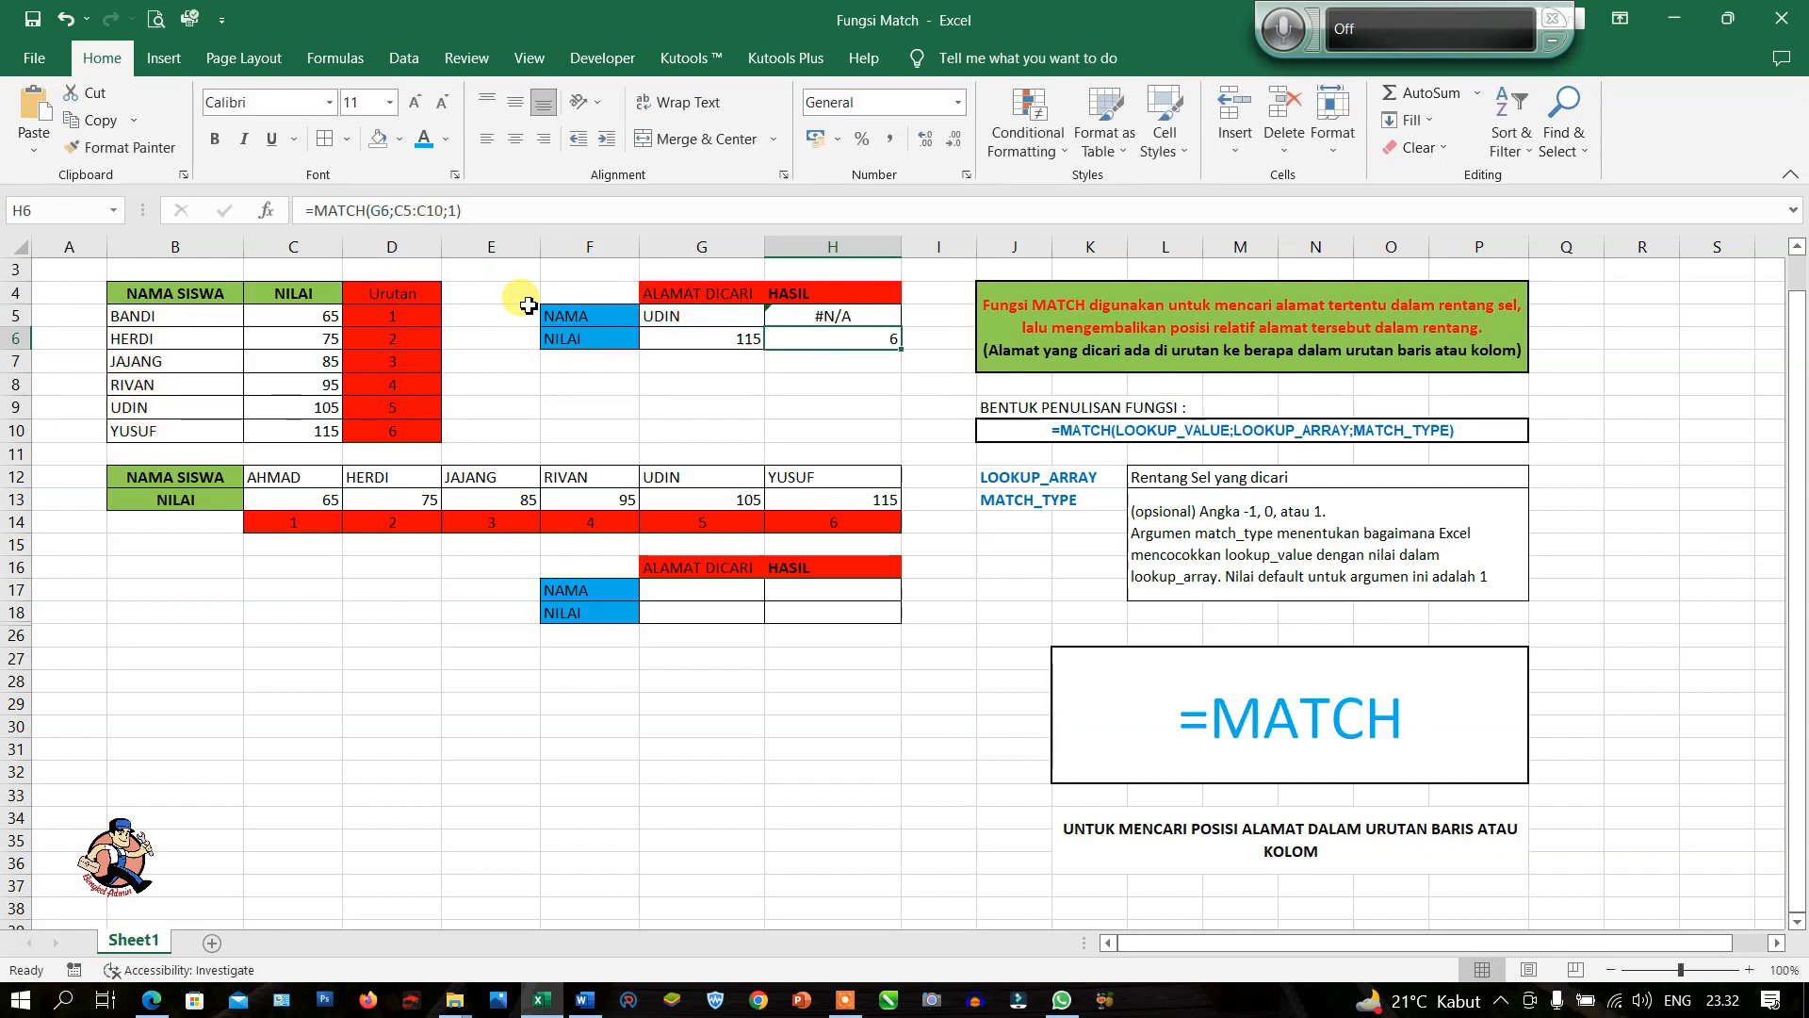
click(827, 315)
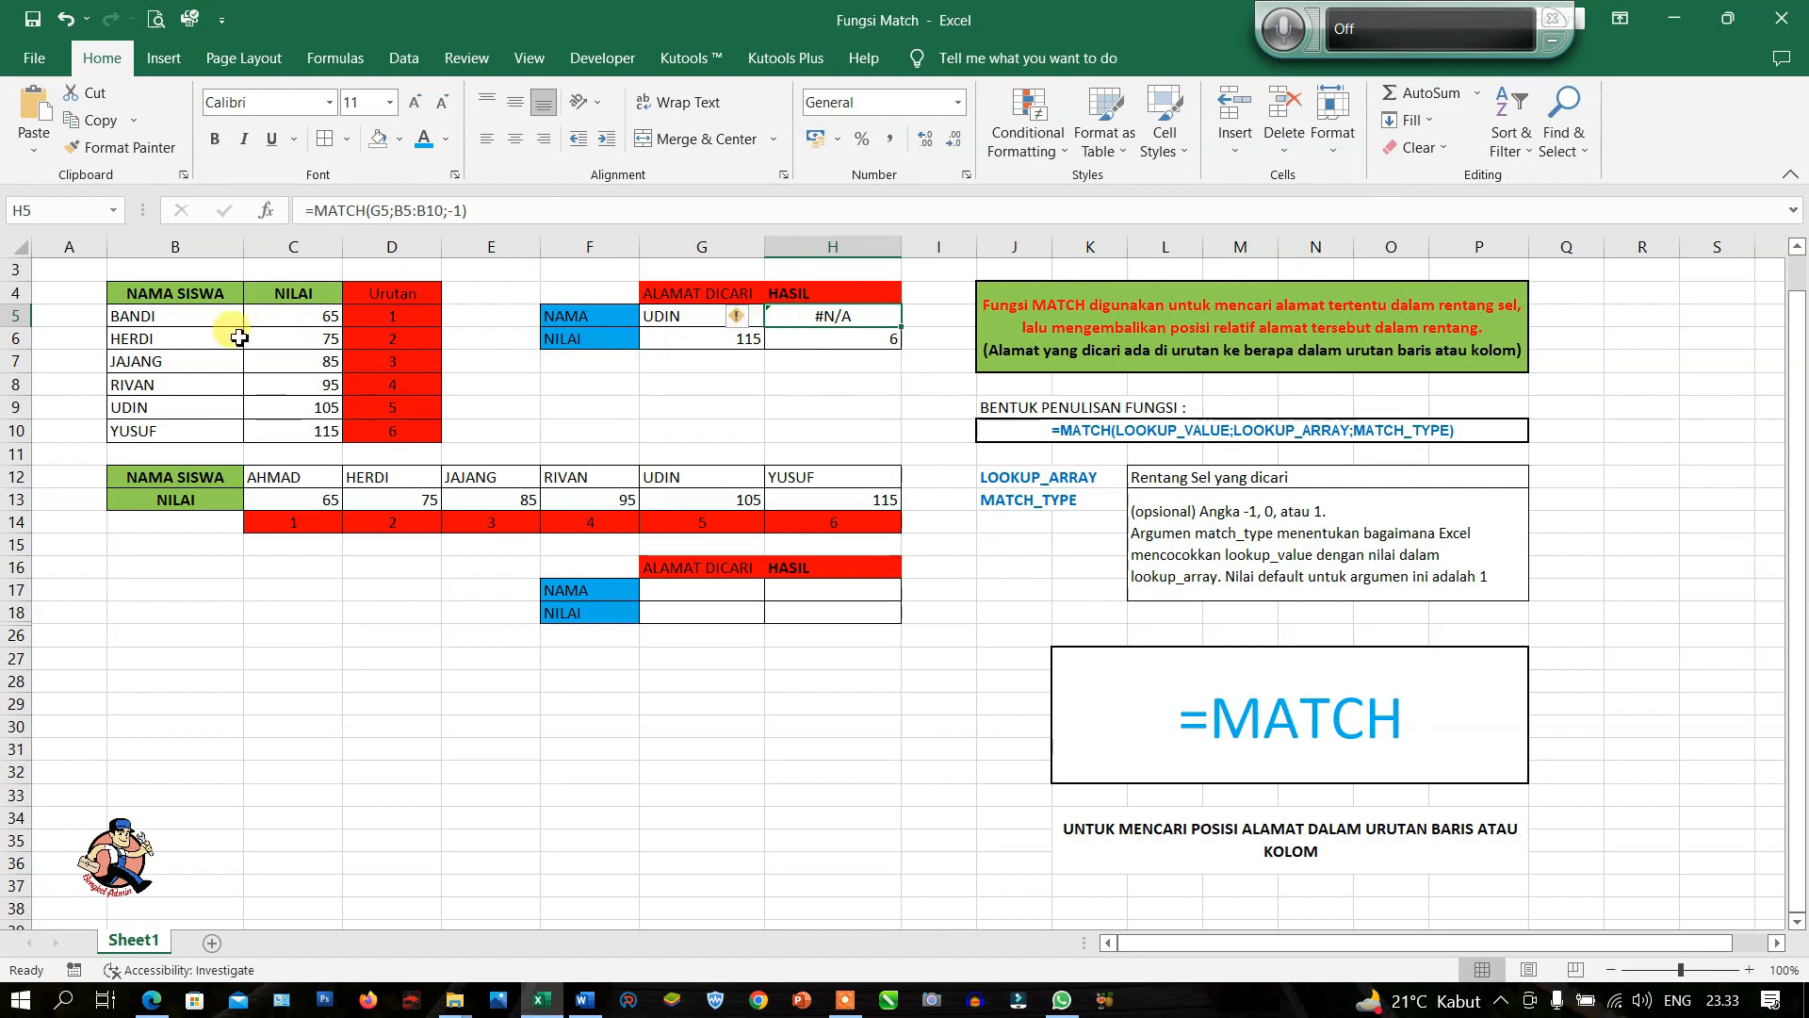
Sort only the student names in B5:B10 by cell values from Z to A, continuing with the current selection
drag(209, 313, 201, 426)
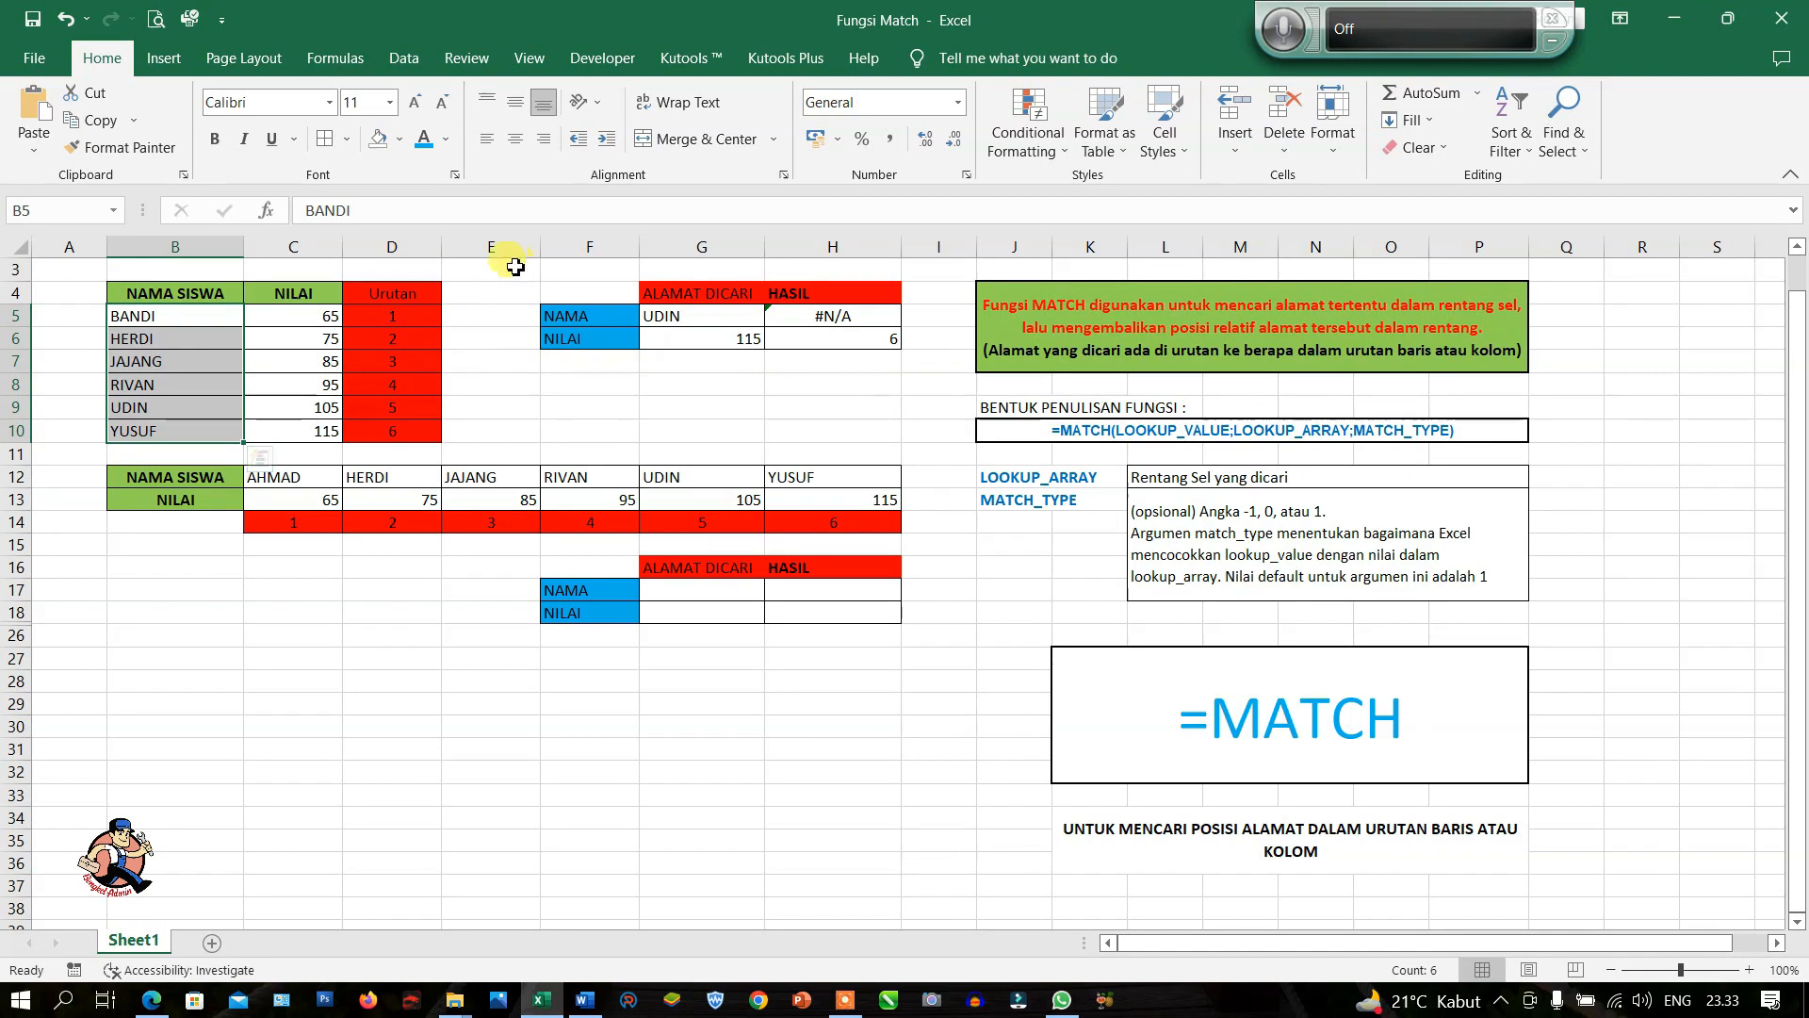
click(405, 60)
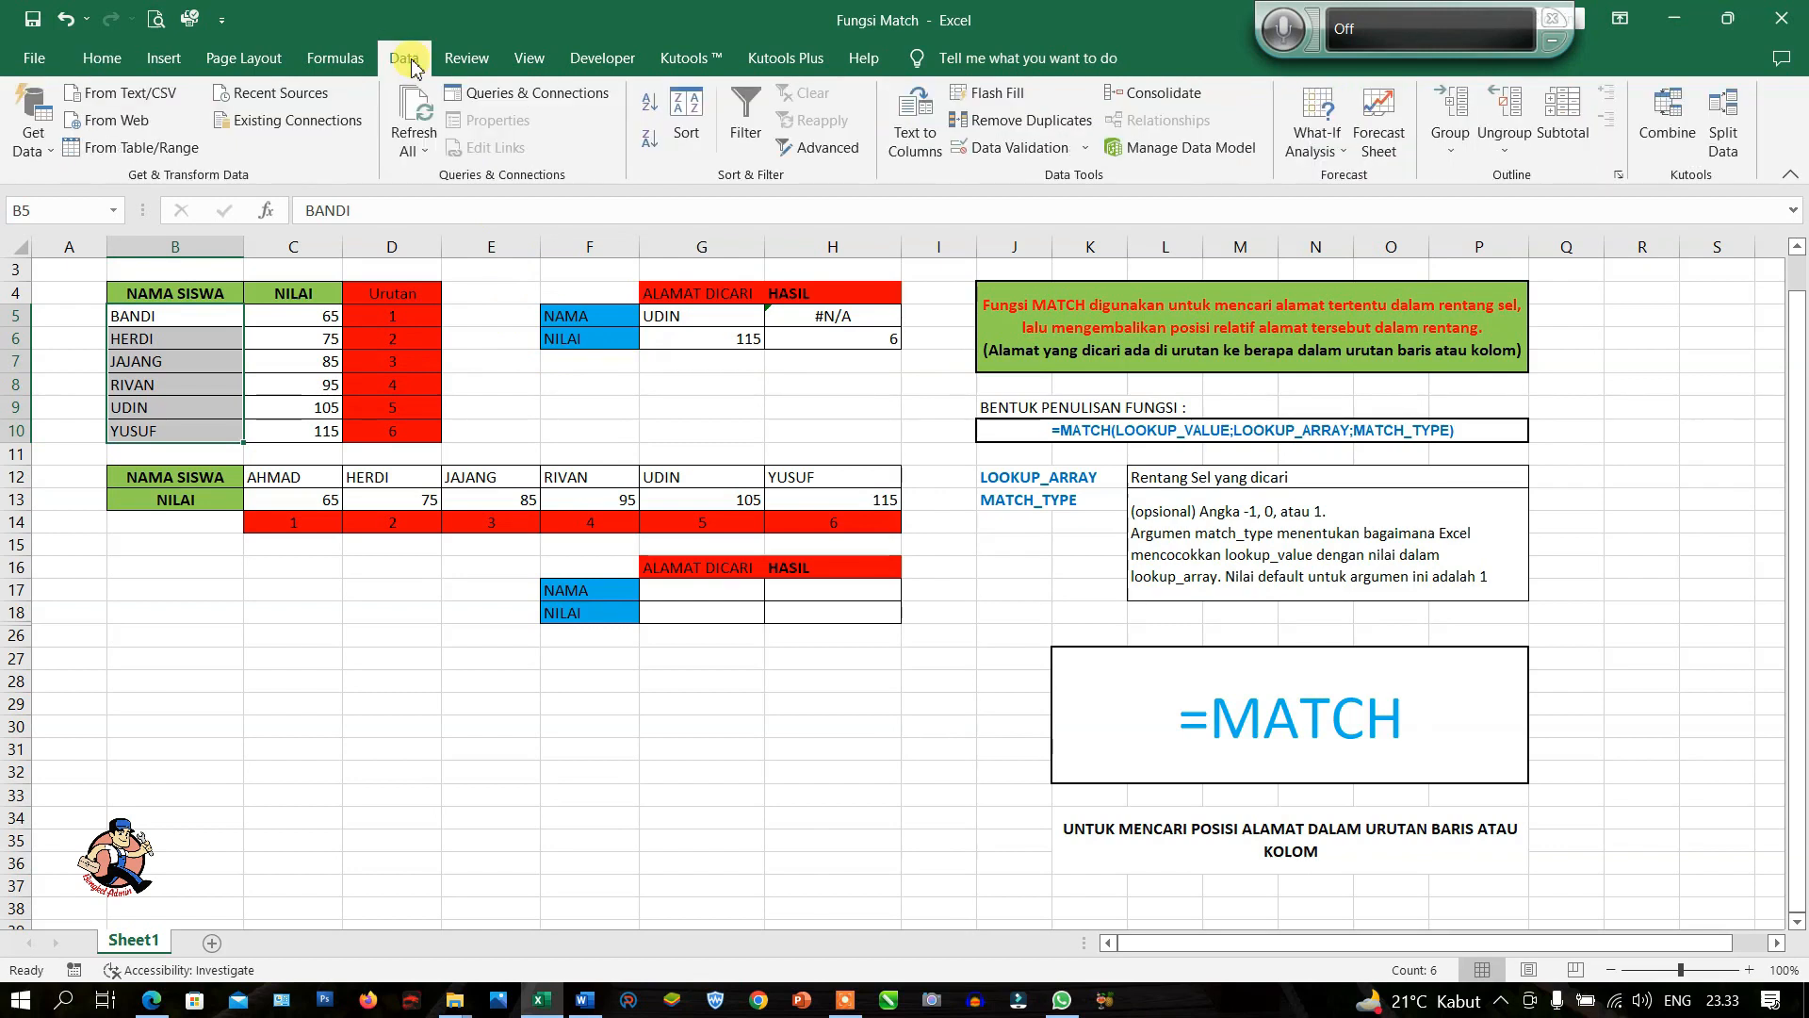
click(686, 142)
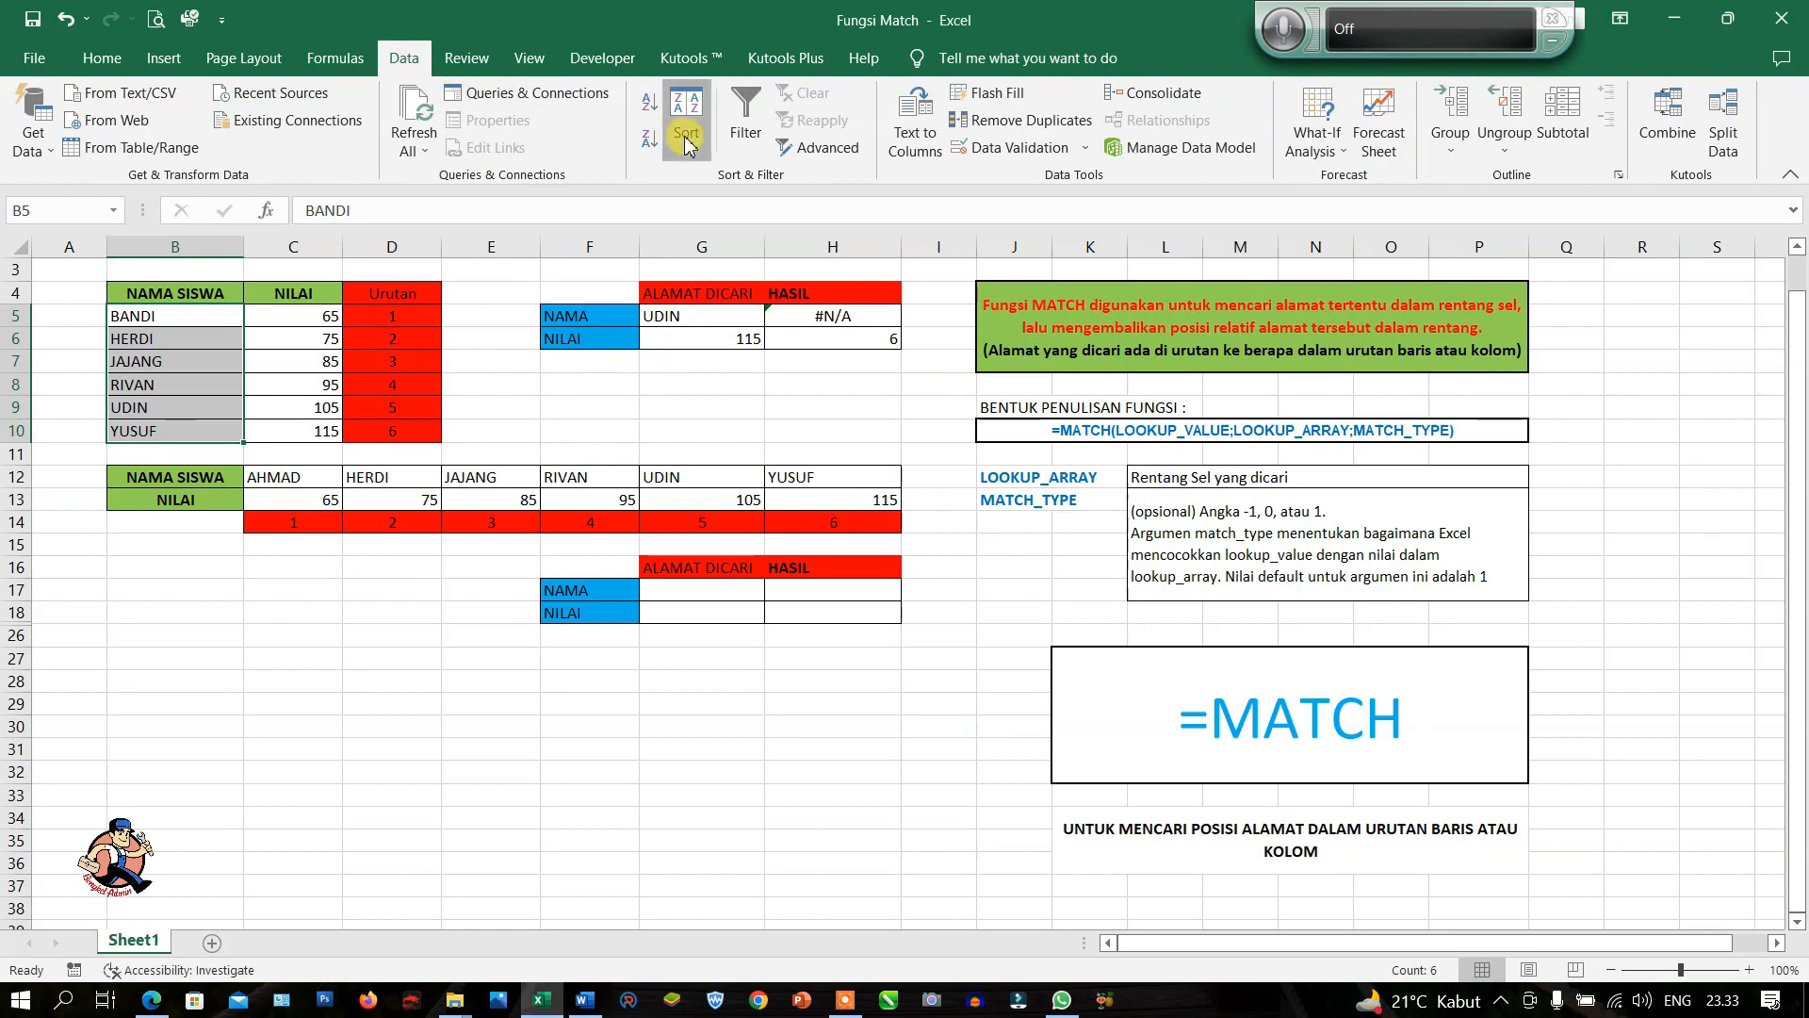
click(1003, 505)
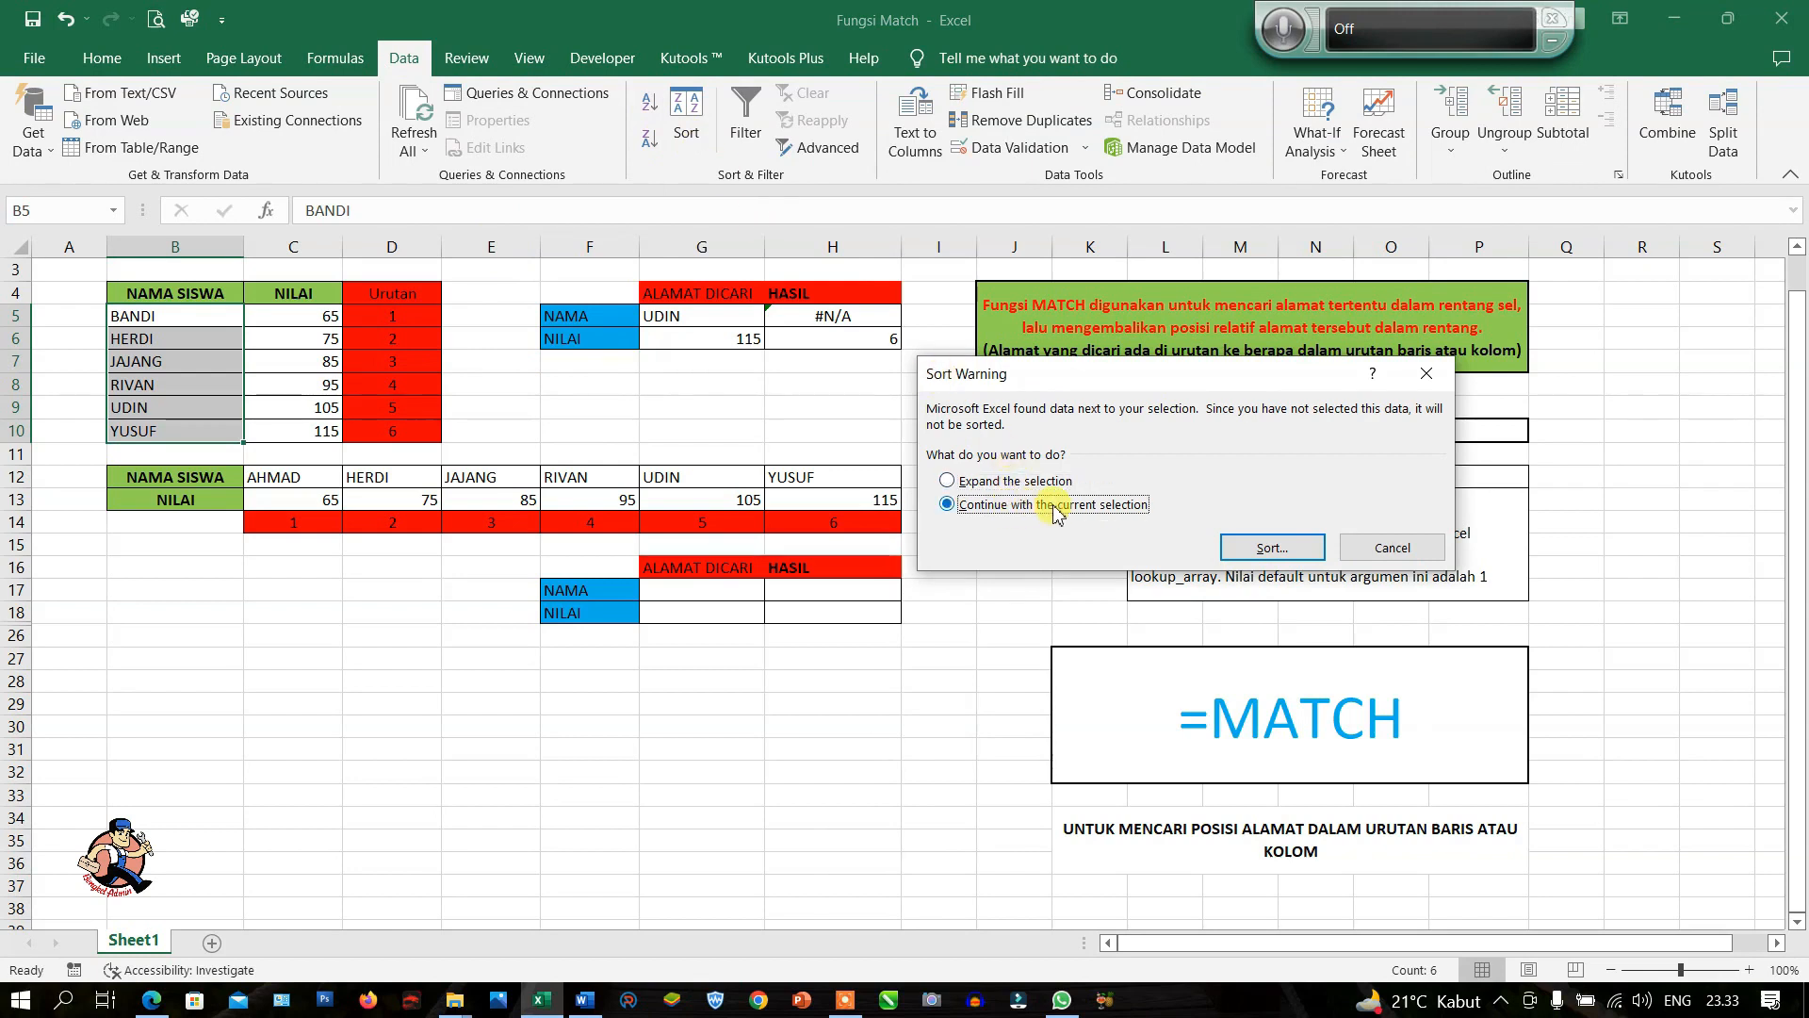
click(1230, 547)
click(1399, 439)
click(1366, 474)
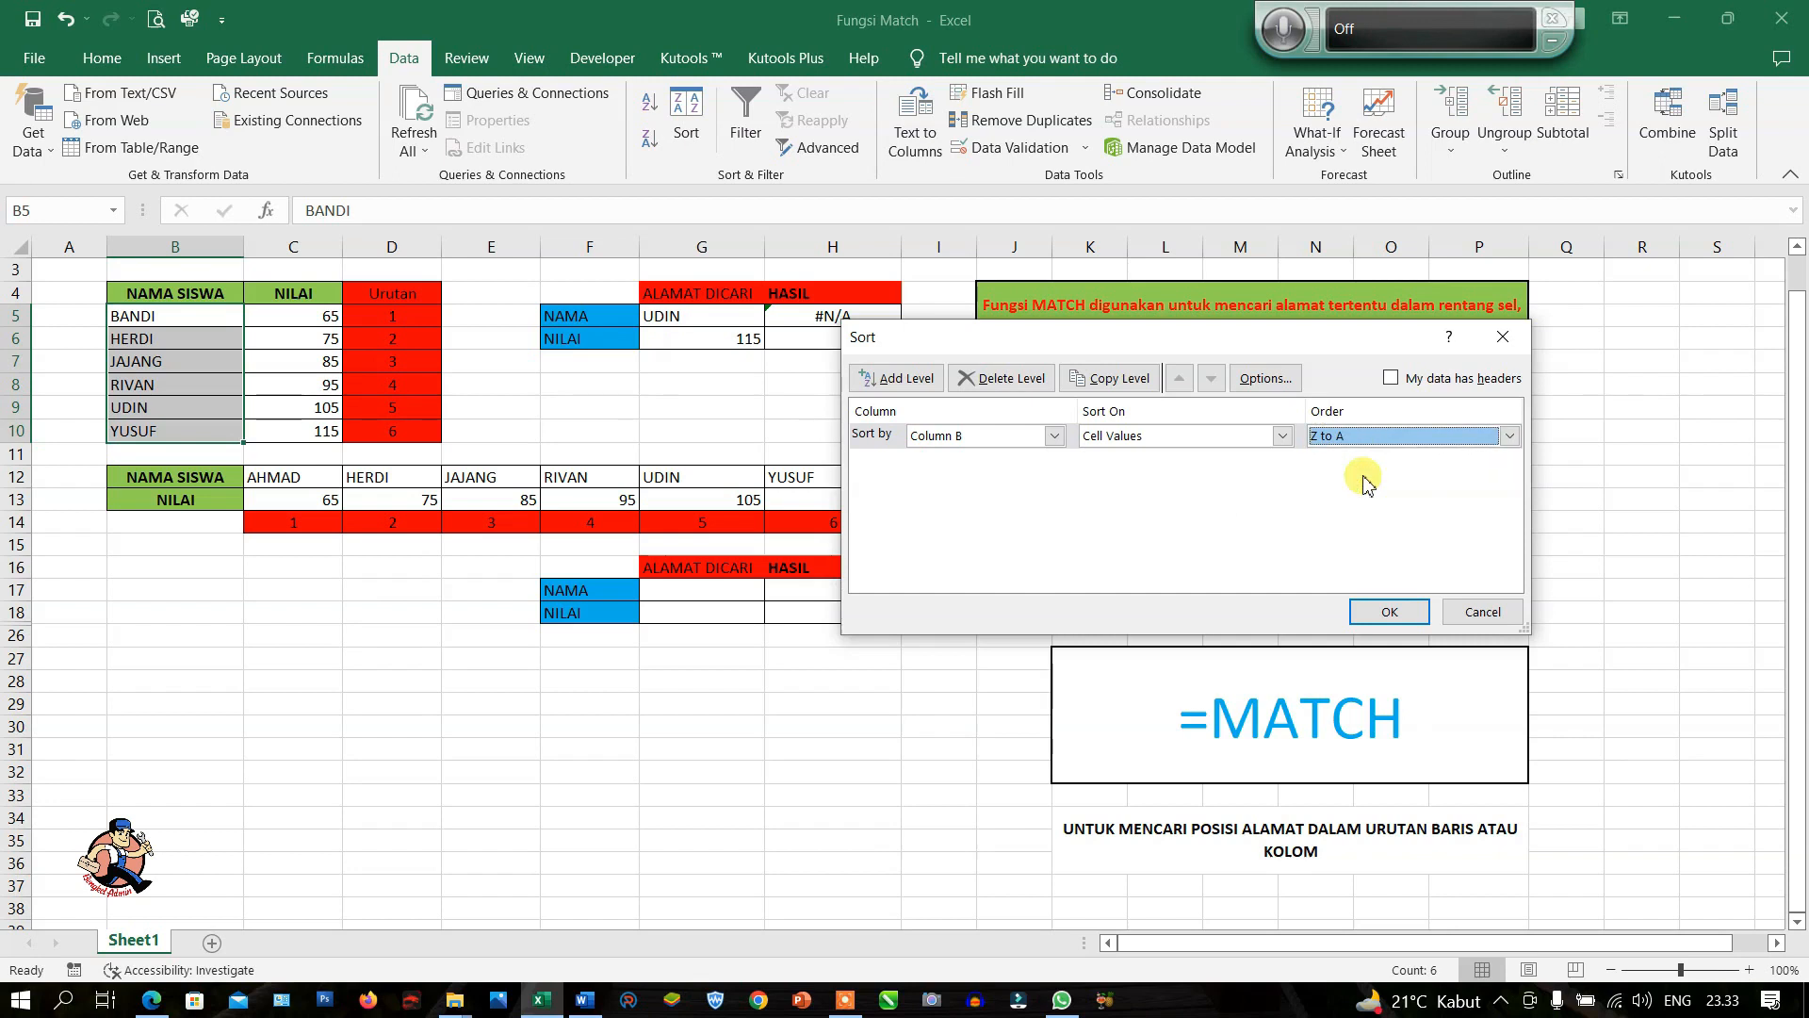
click(1389, 613)
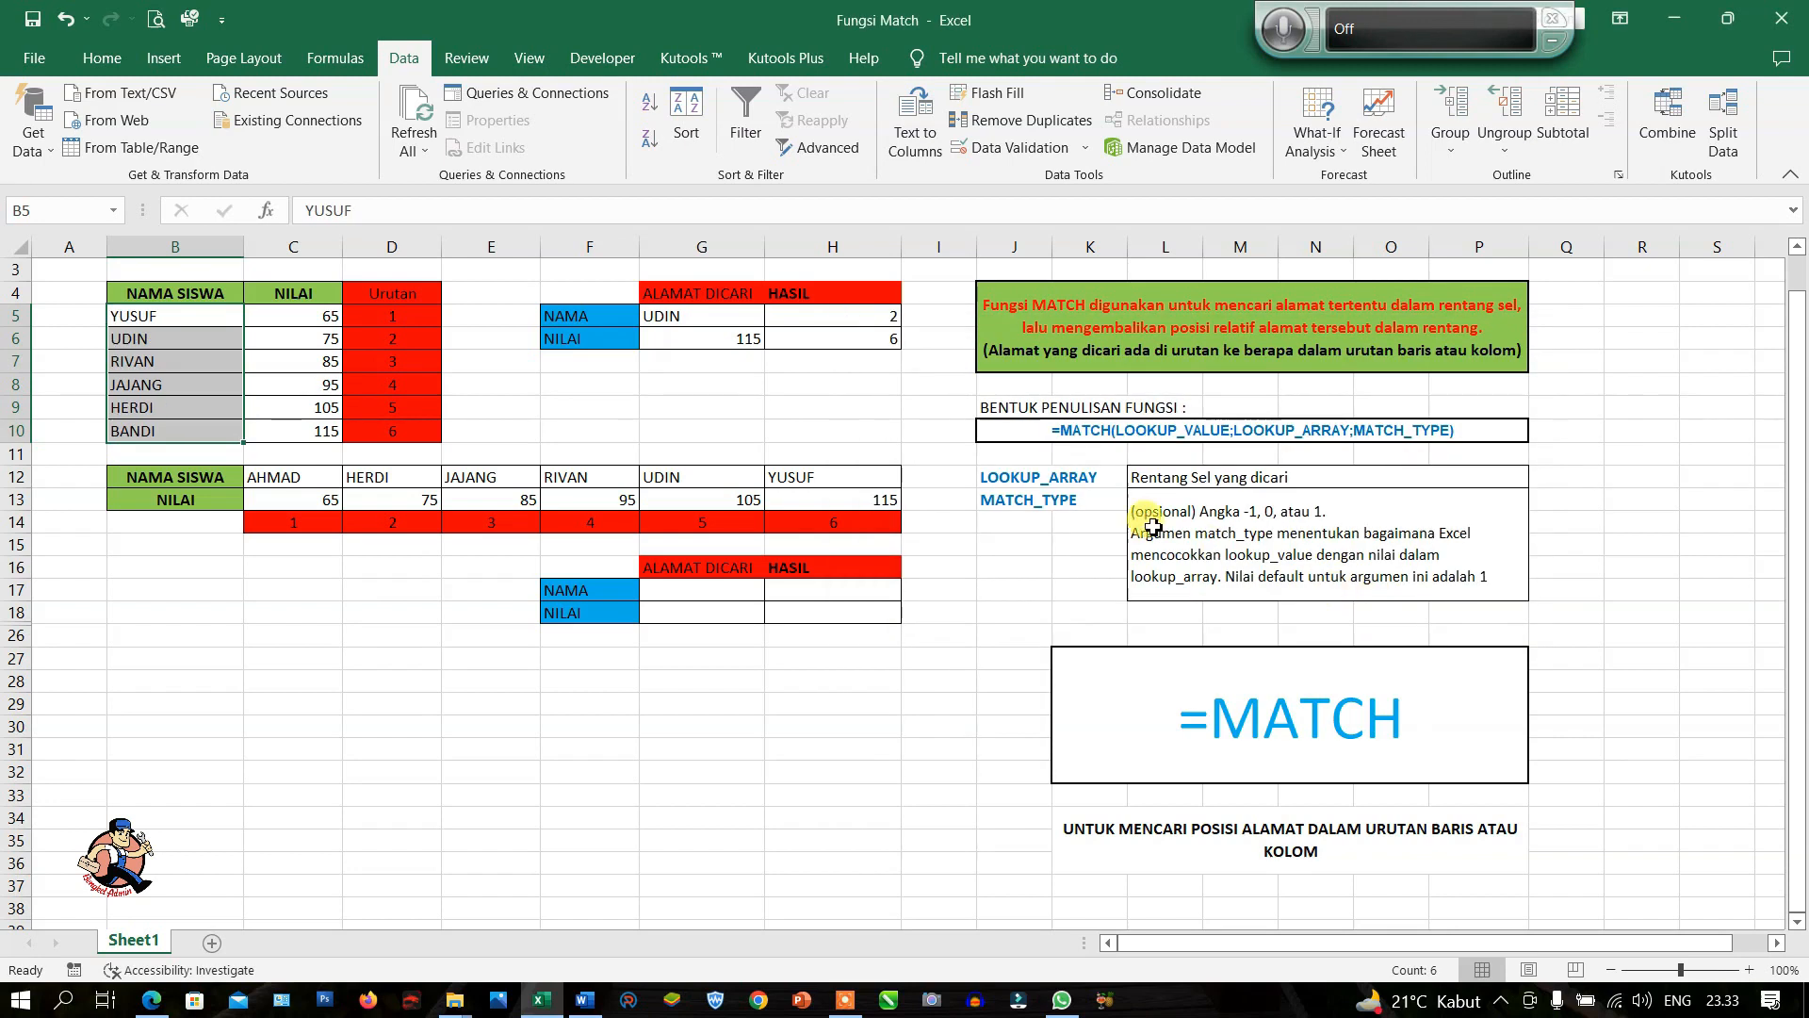
Replace the lookup name in G5 with the student name now in B9 and compare the H5 result with the order column
click(810, 429)
click(705, 321)
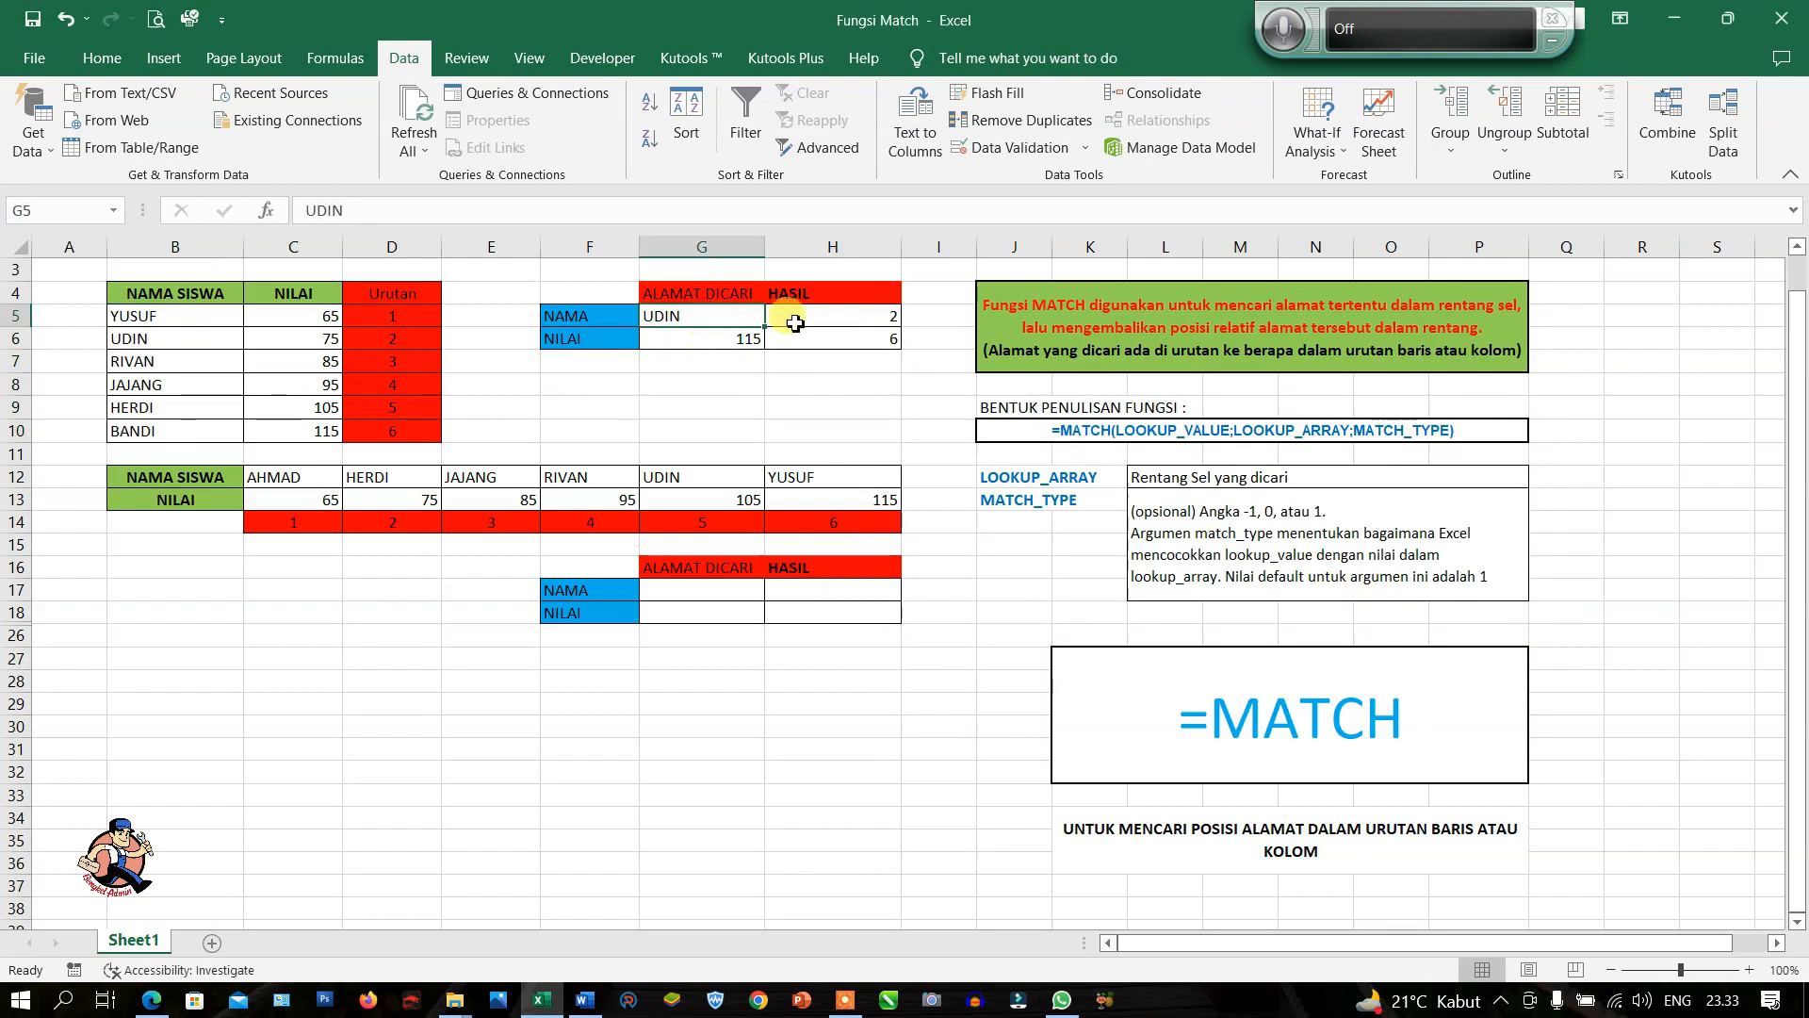
click(801, 316)
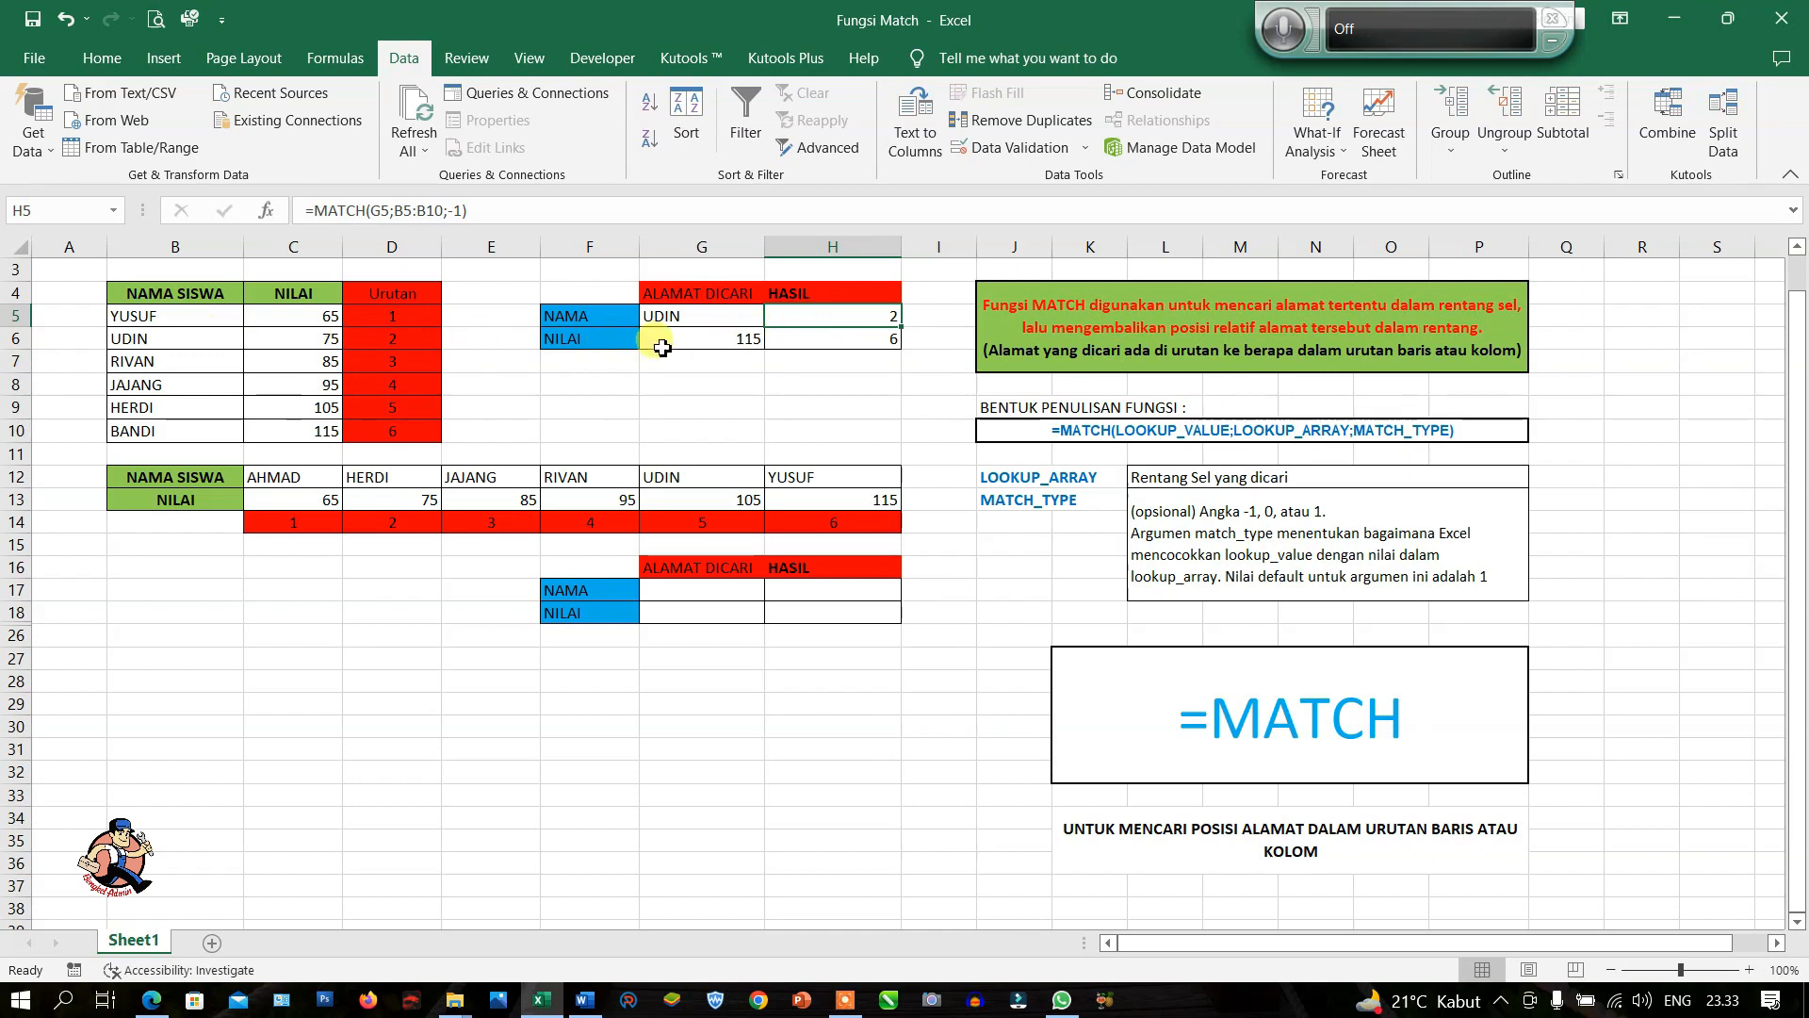
click(672, 318)
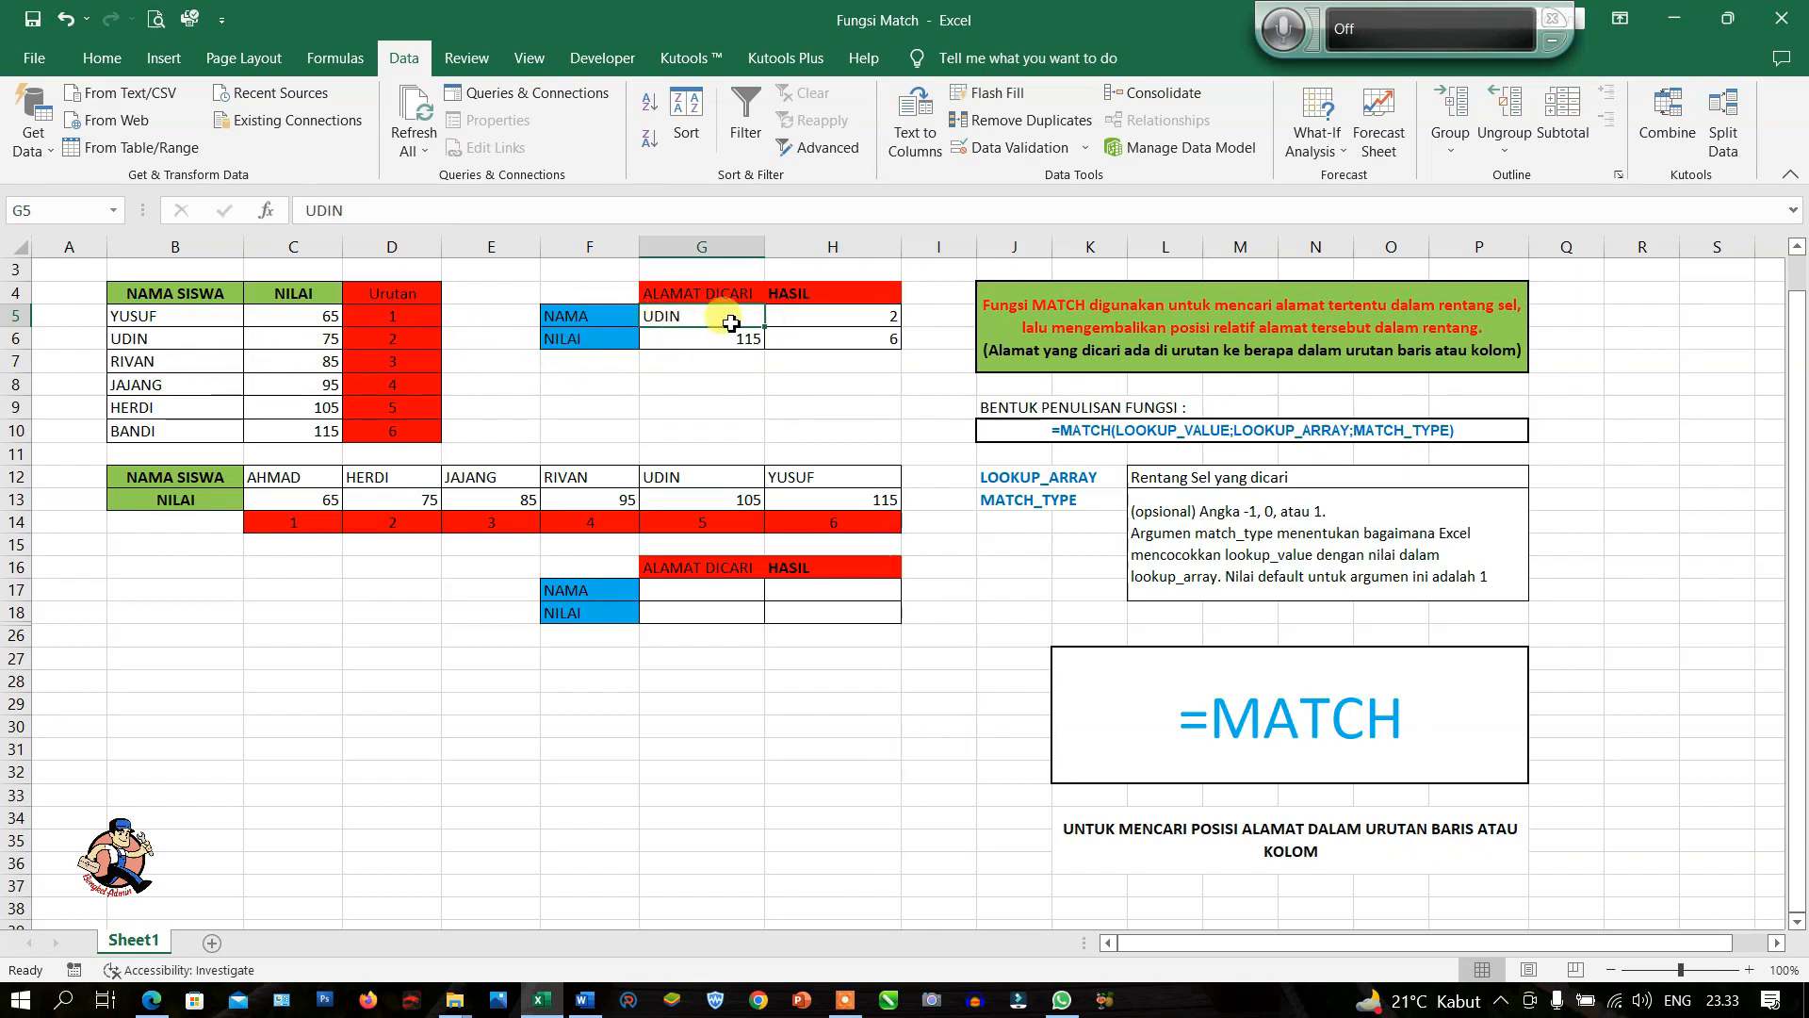
text(HER)
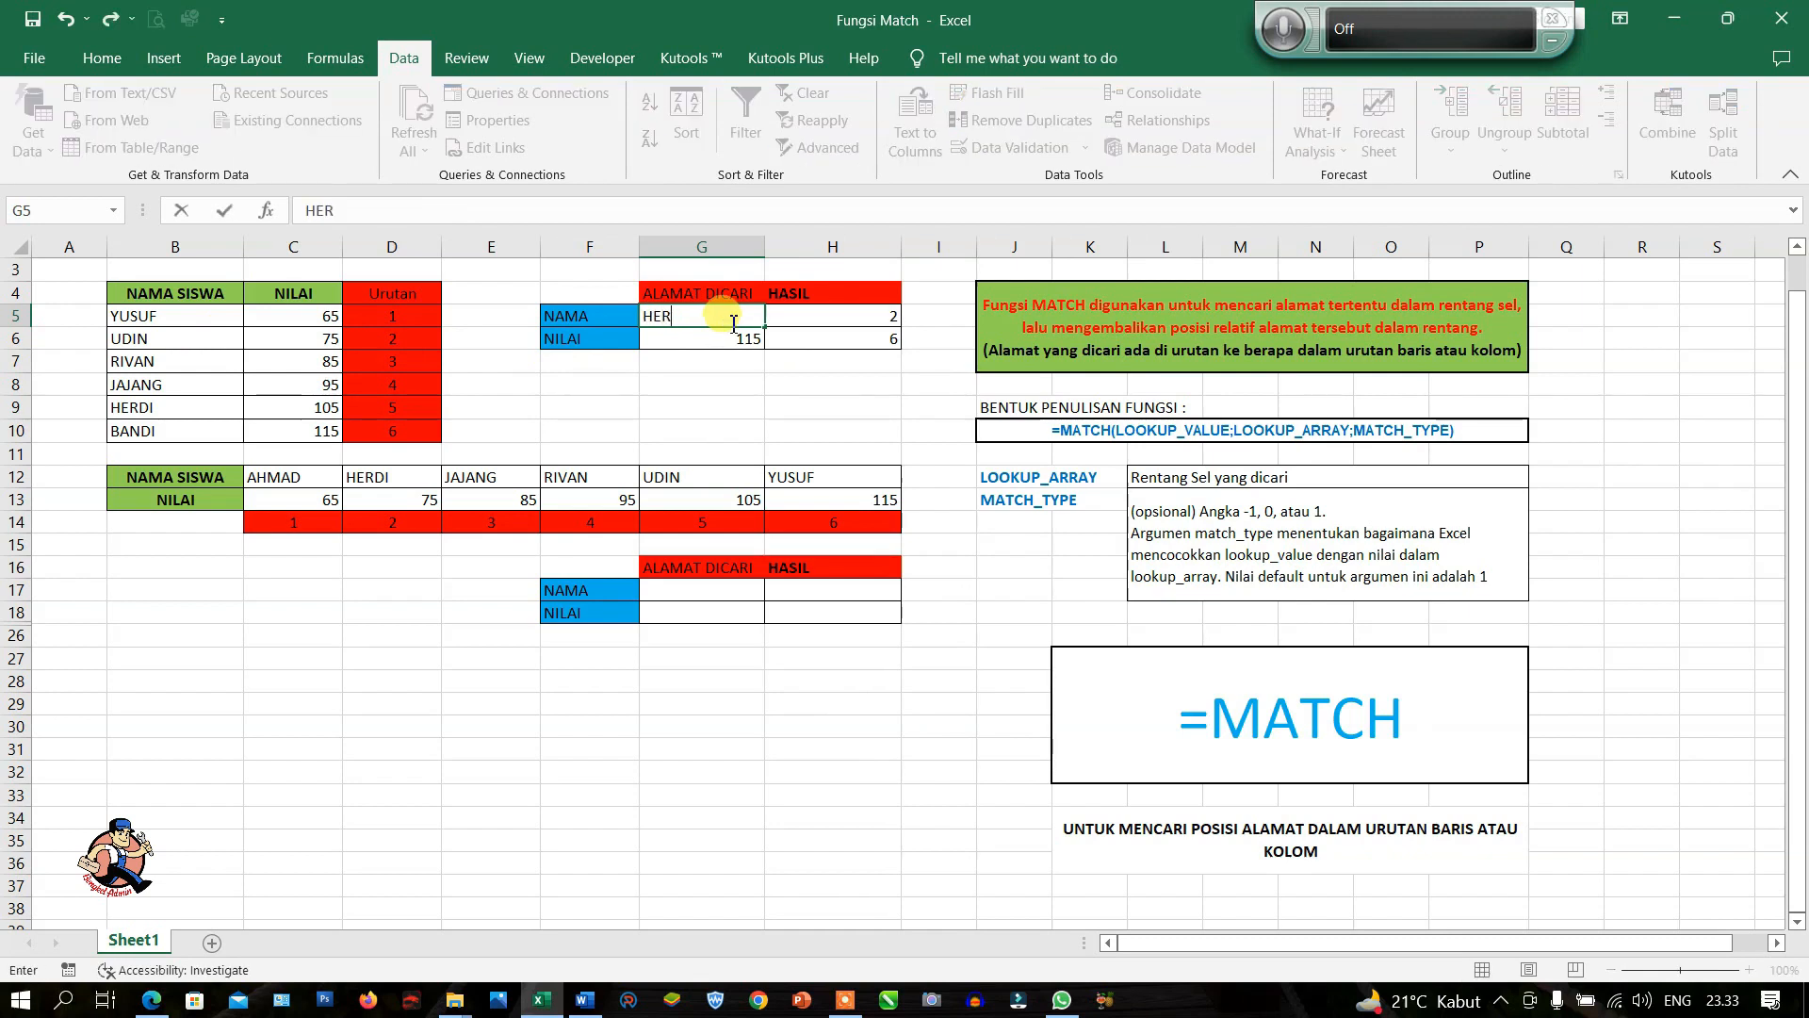
key(Return)
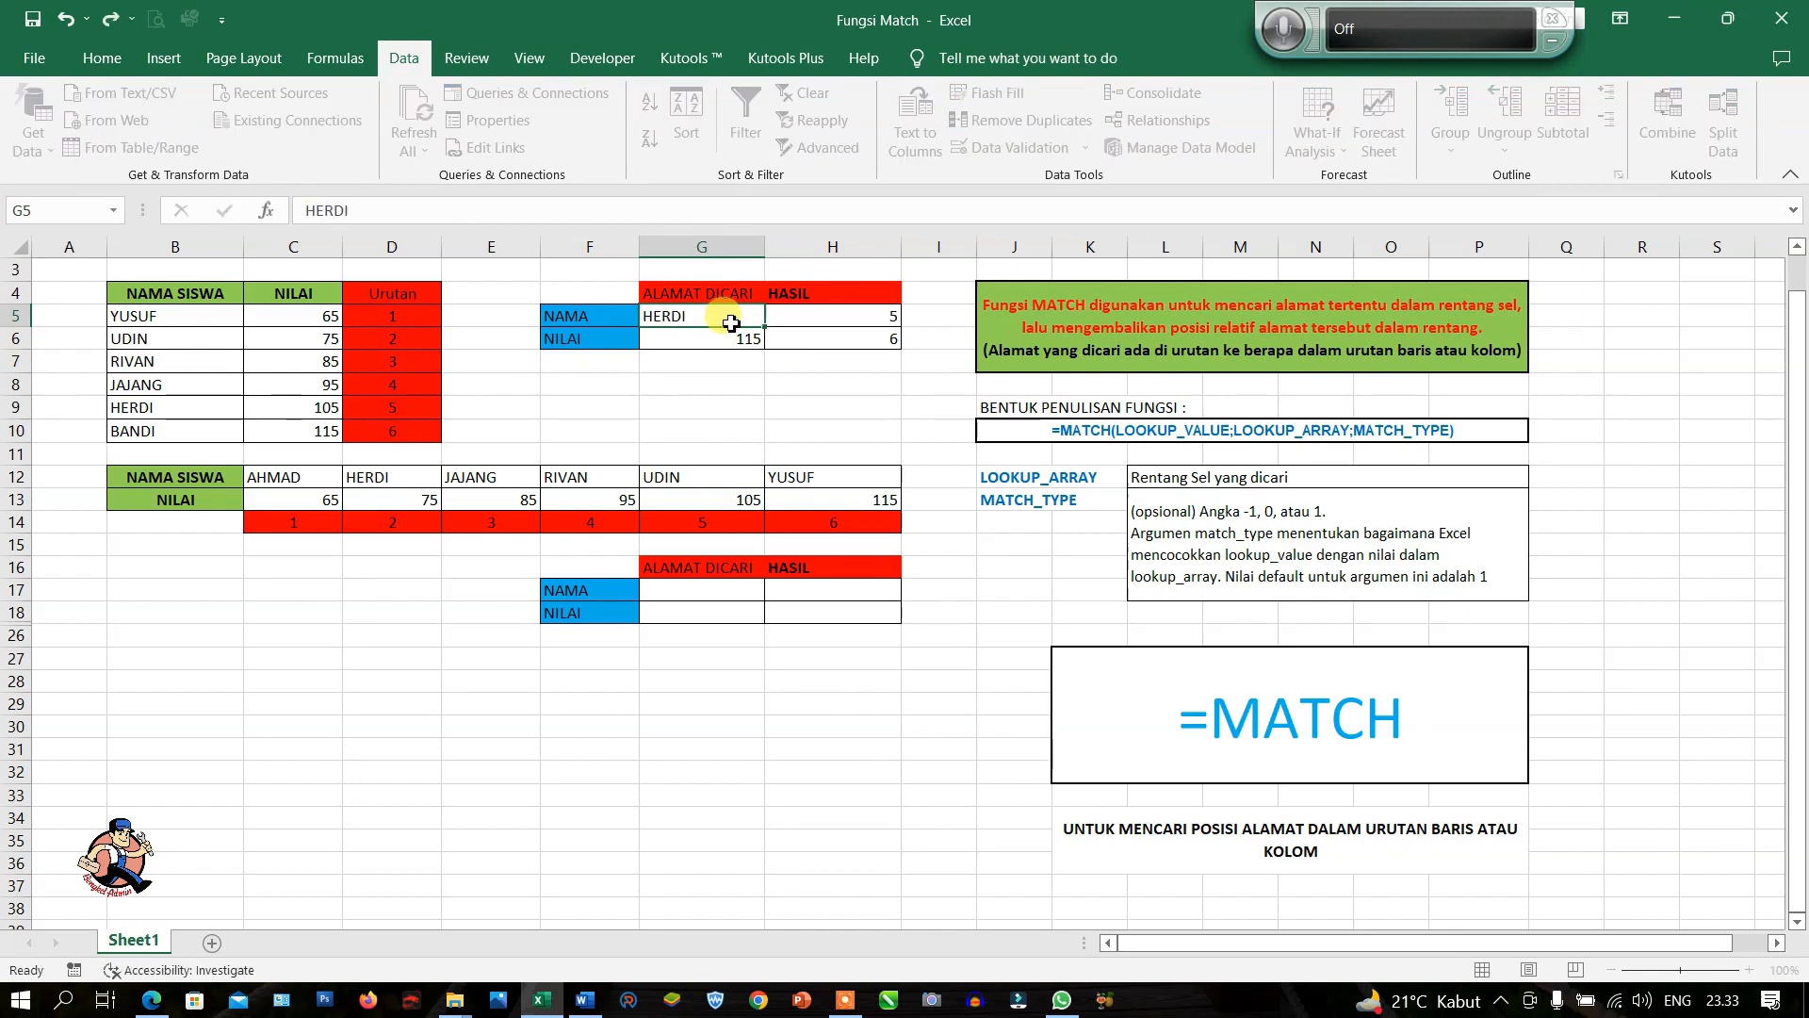
click(391, 407)
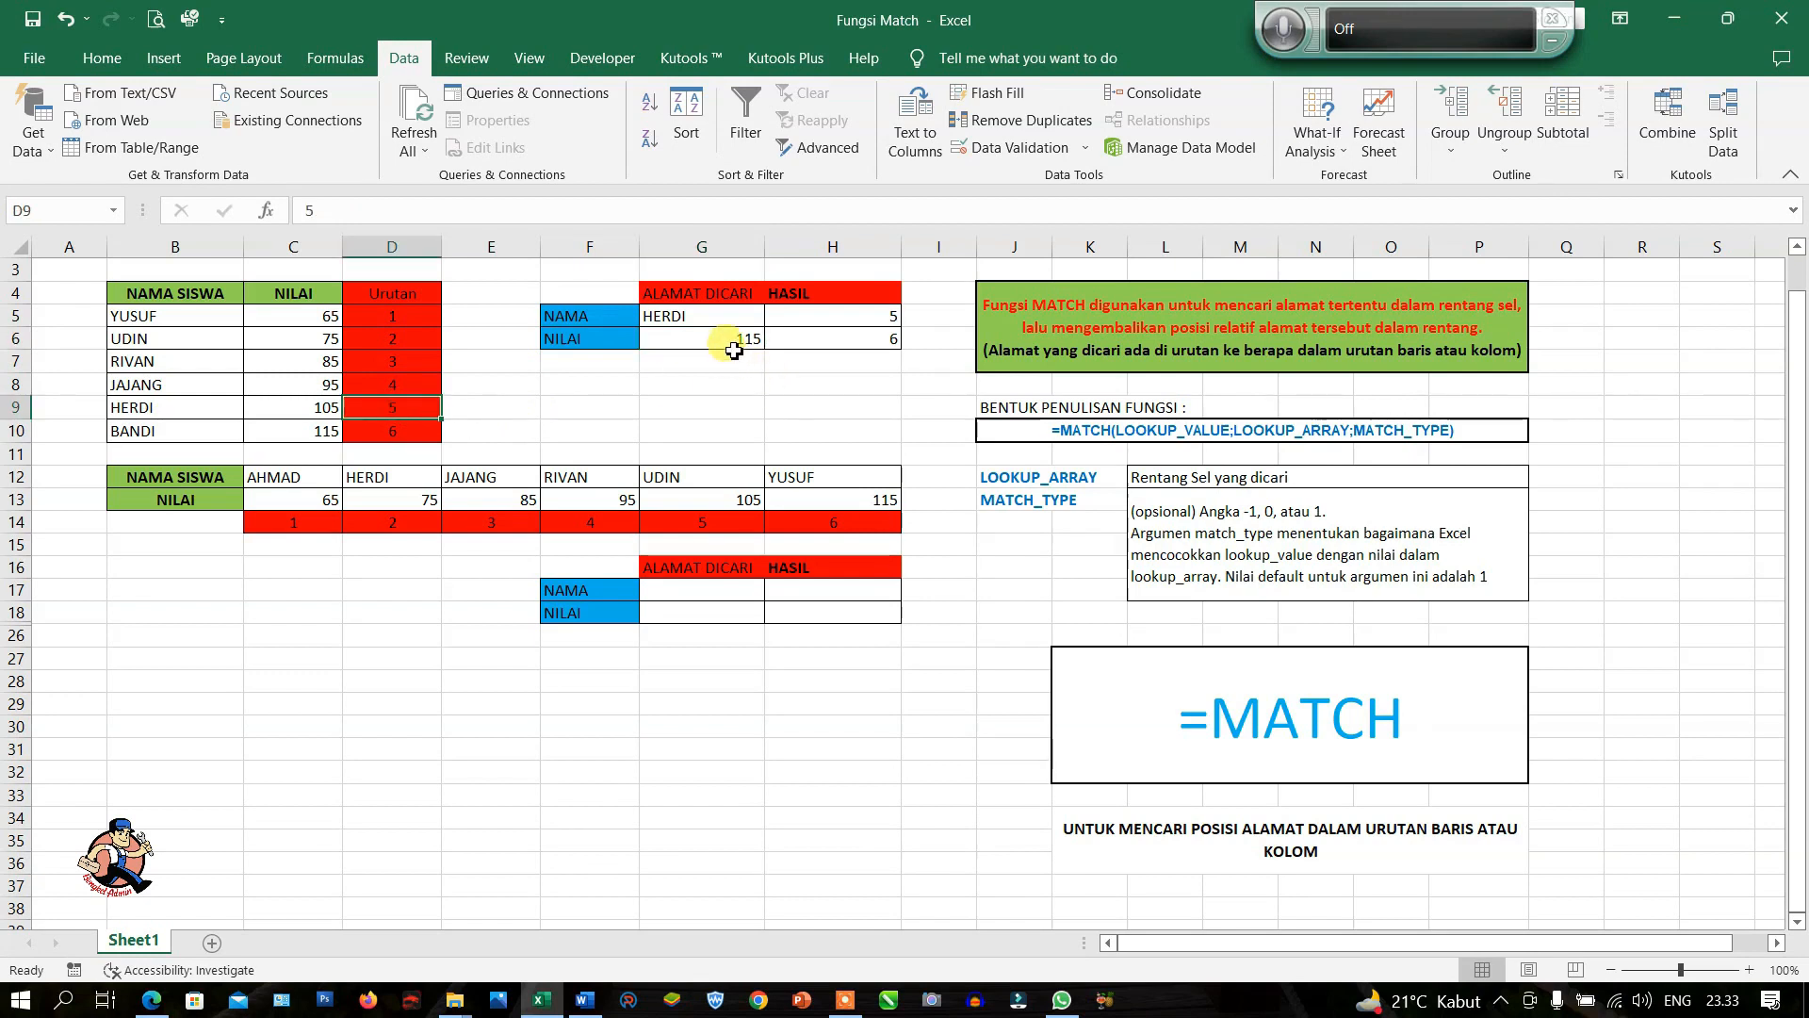
Change the match type in the H6 score formula to -1, giving =MATCH(G6;C5:C10;-1)
click(797, 340)
click(451, 211)
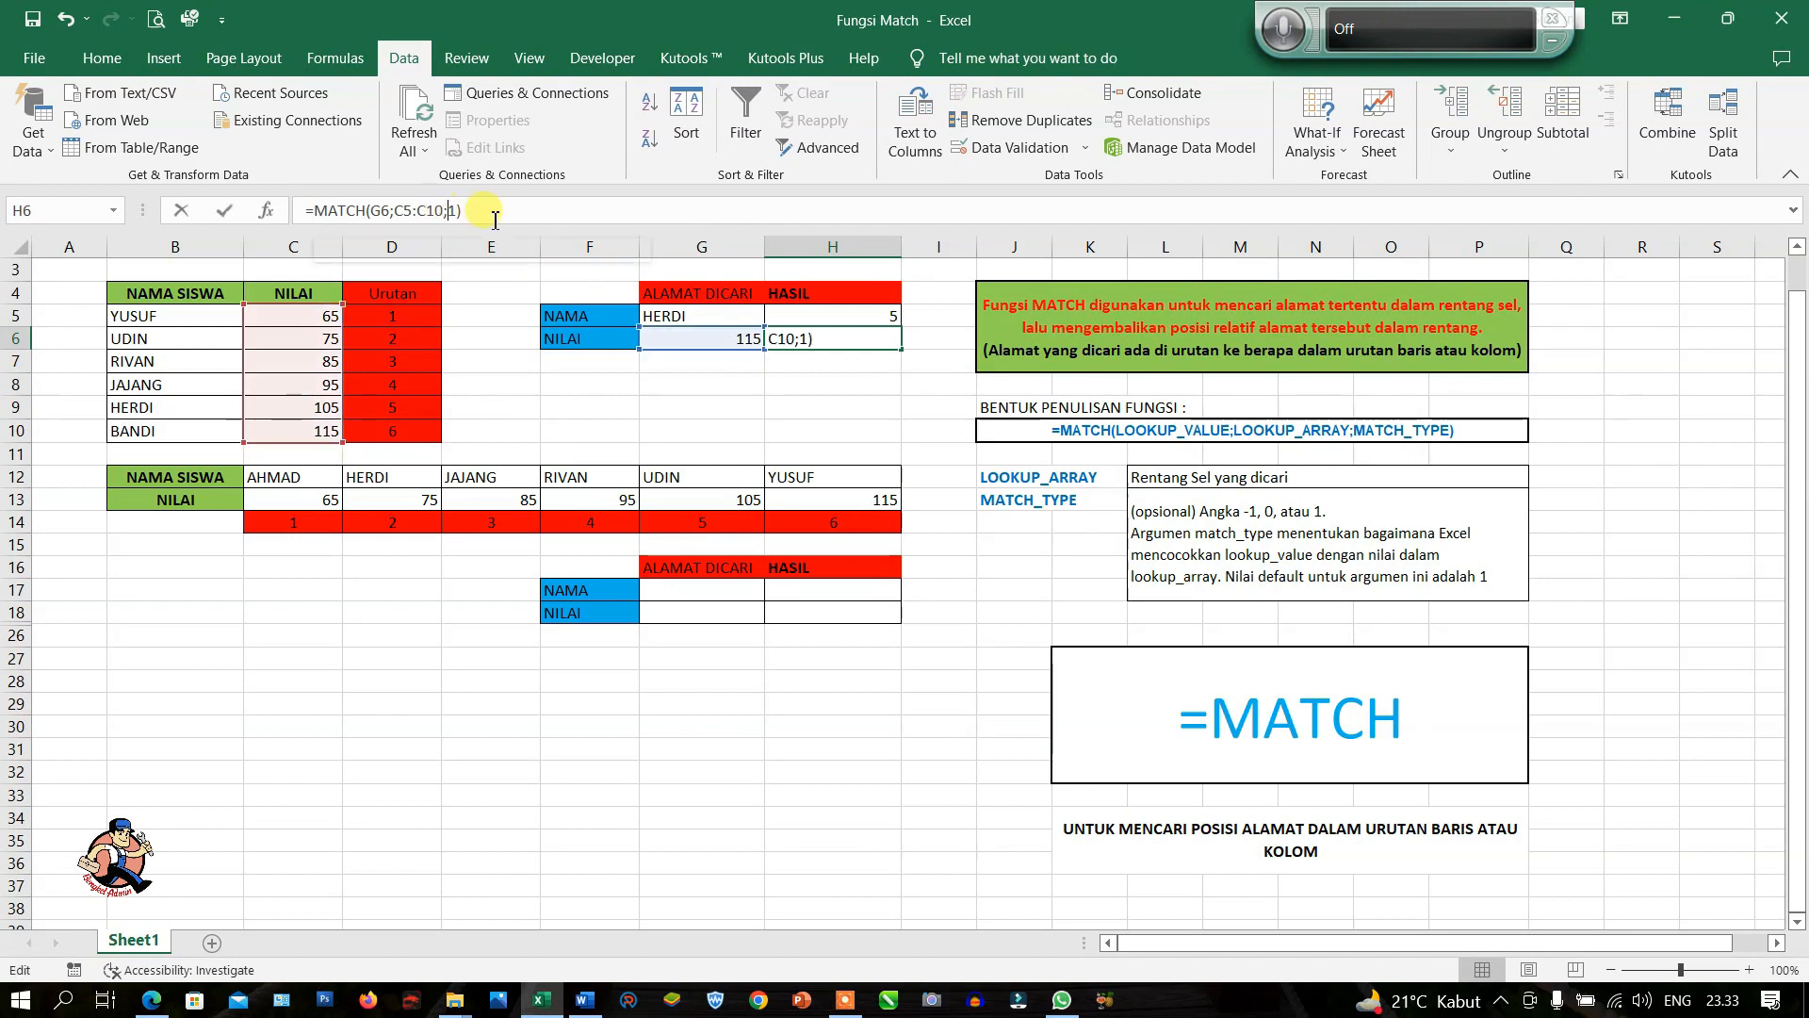
text(-)
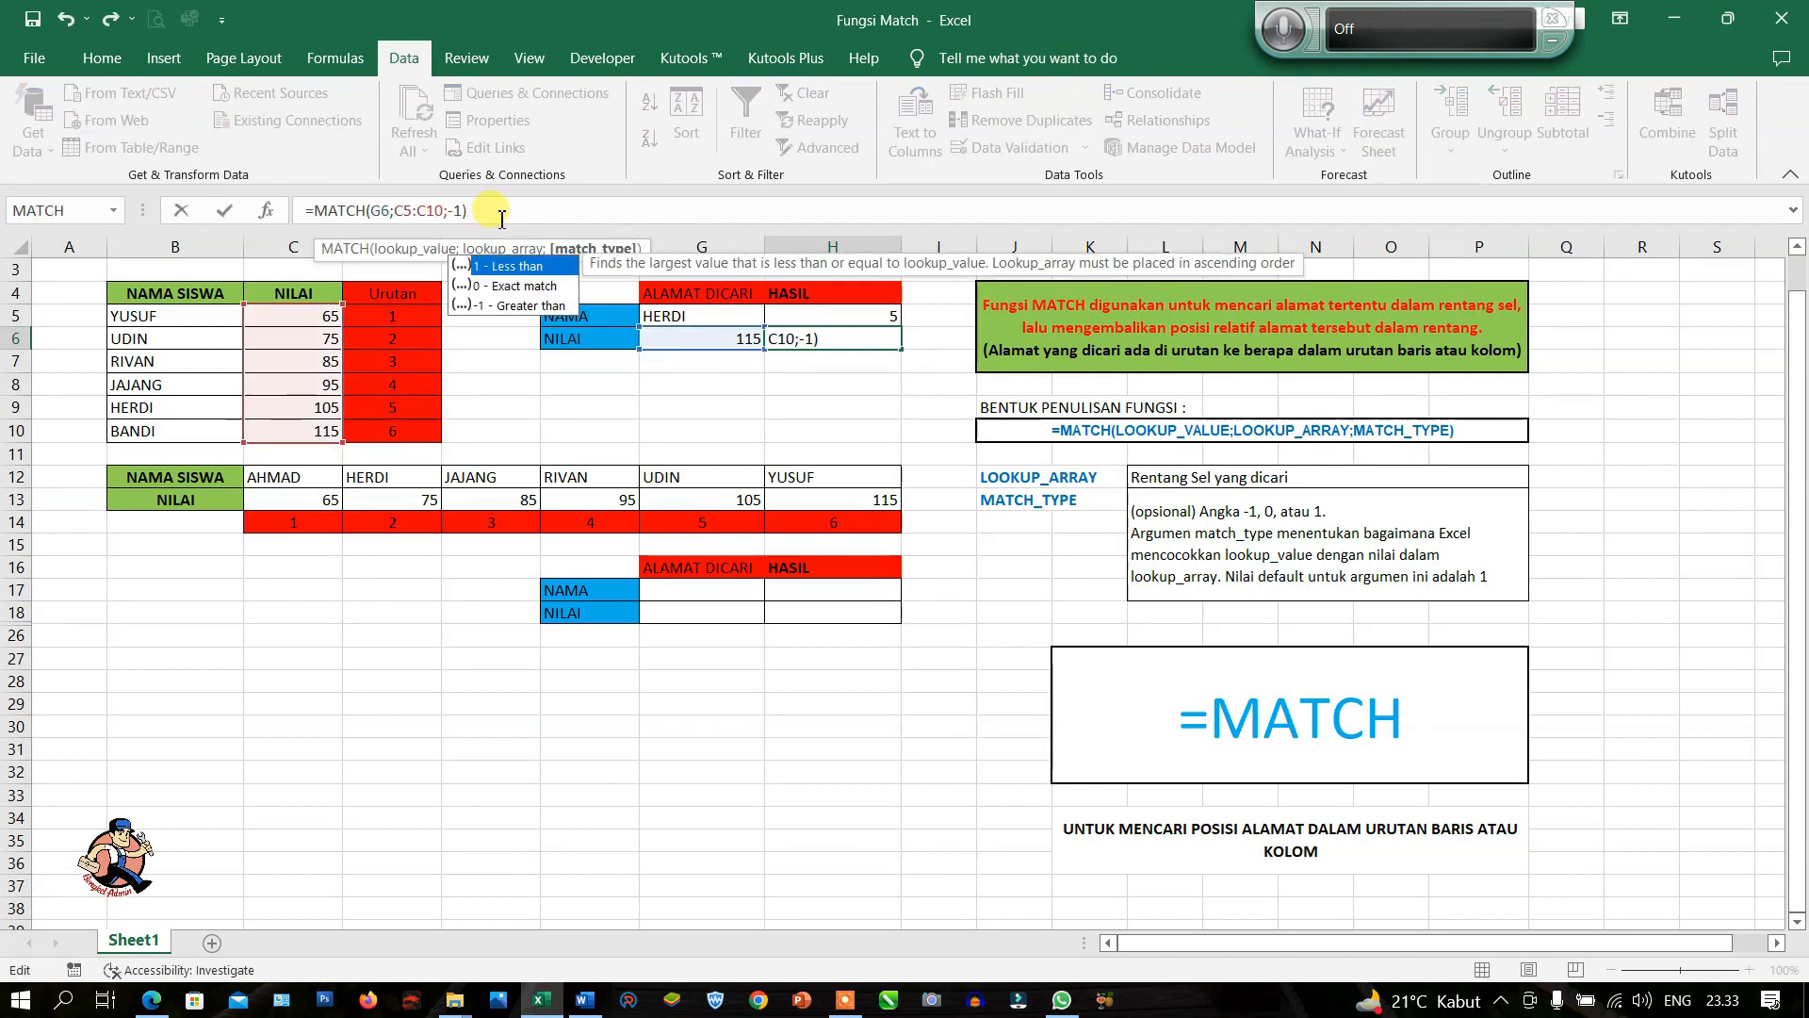
key(Return)
click(710, 340)
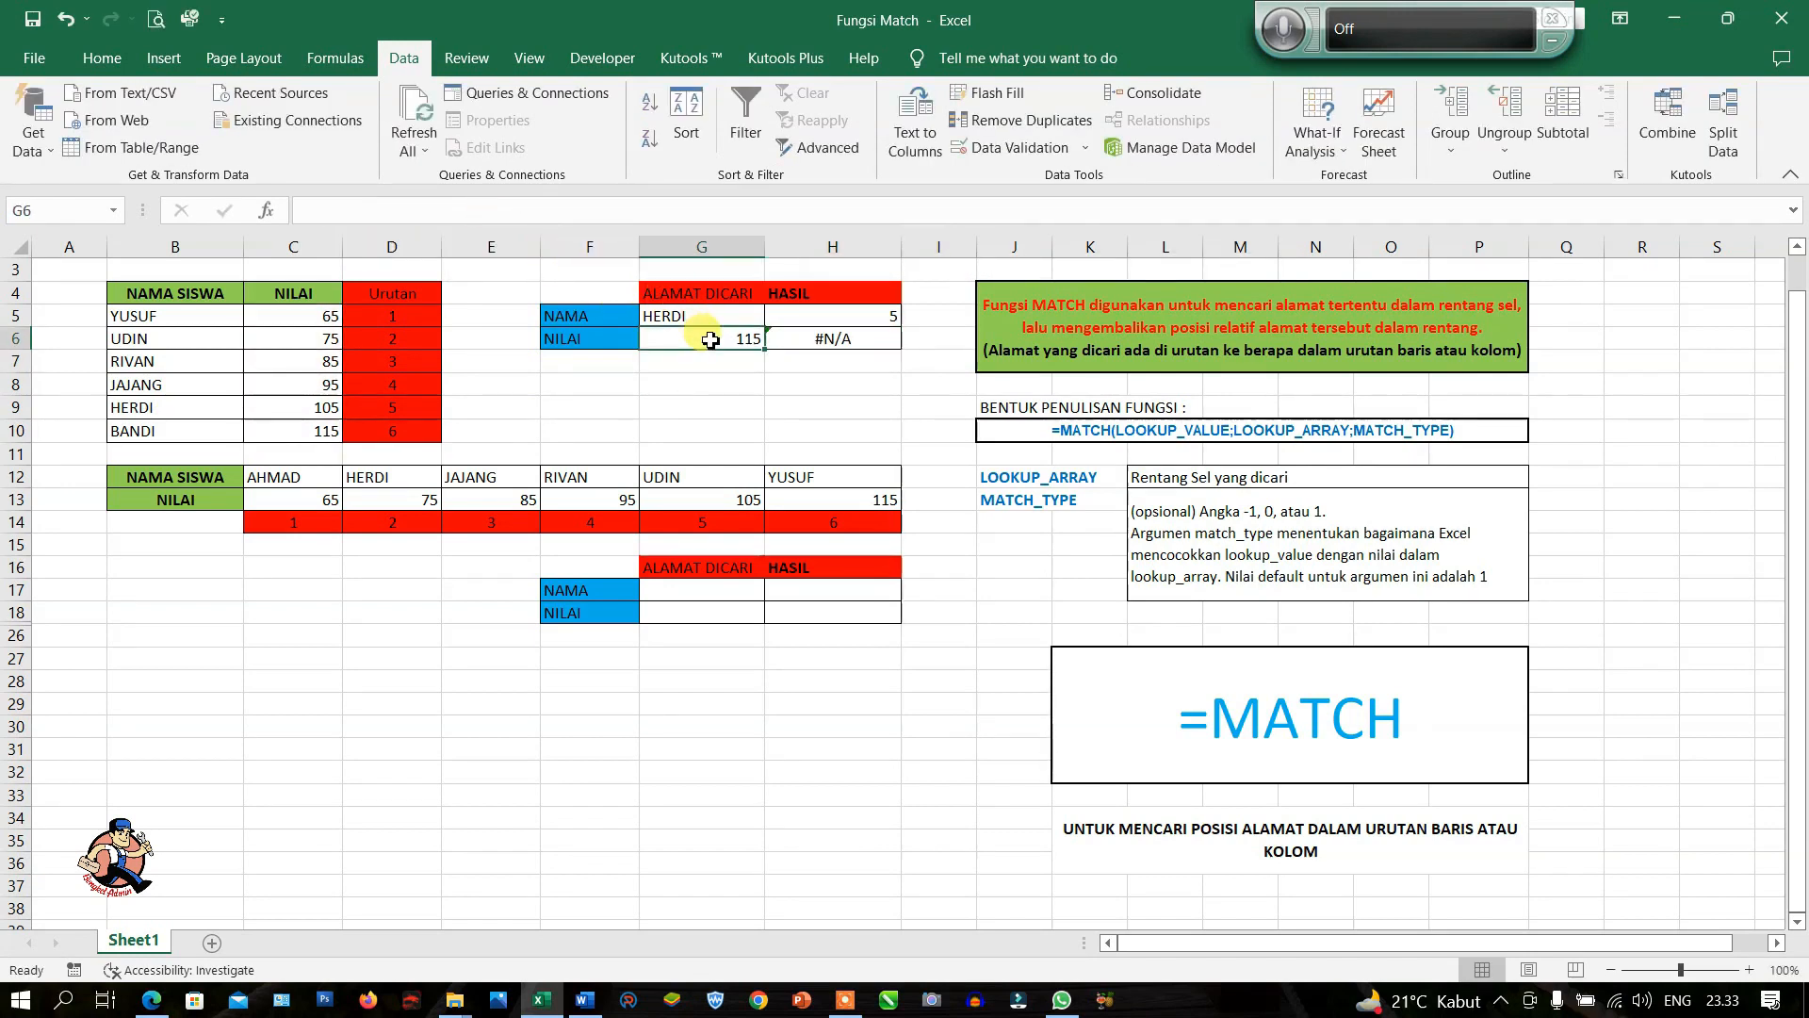
Sort only the scores in C5:C10 by cell values from largest to smallest, continuing with the current selection
drag(288, 319, 306, 428)
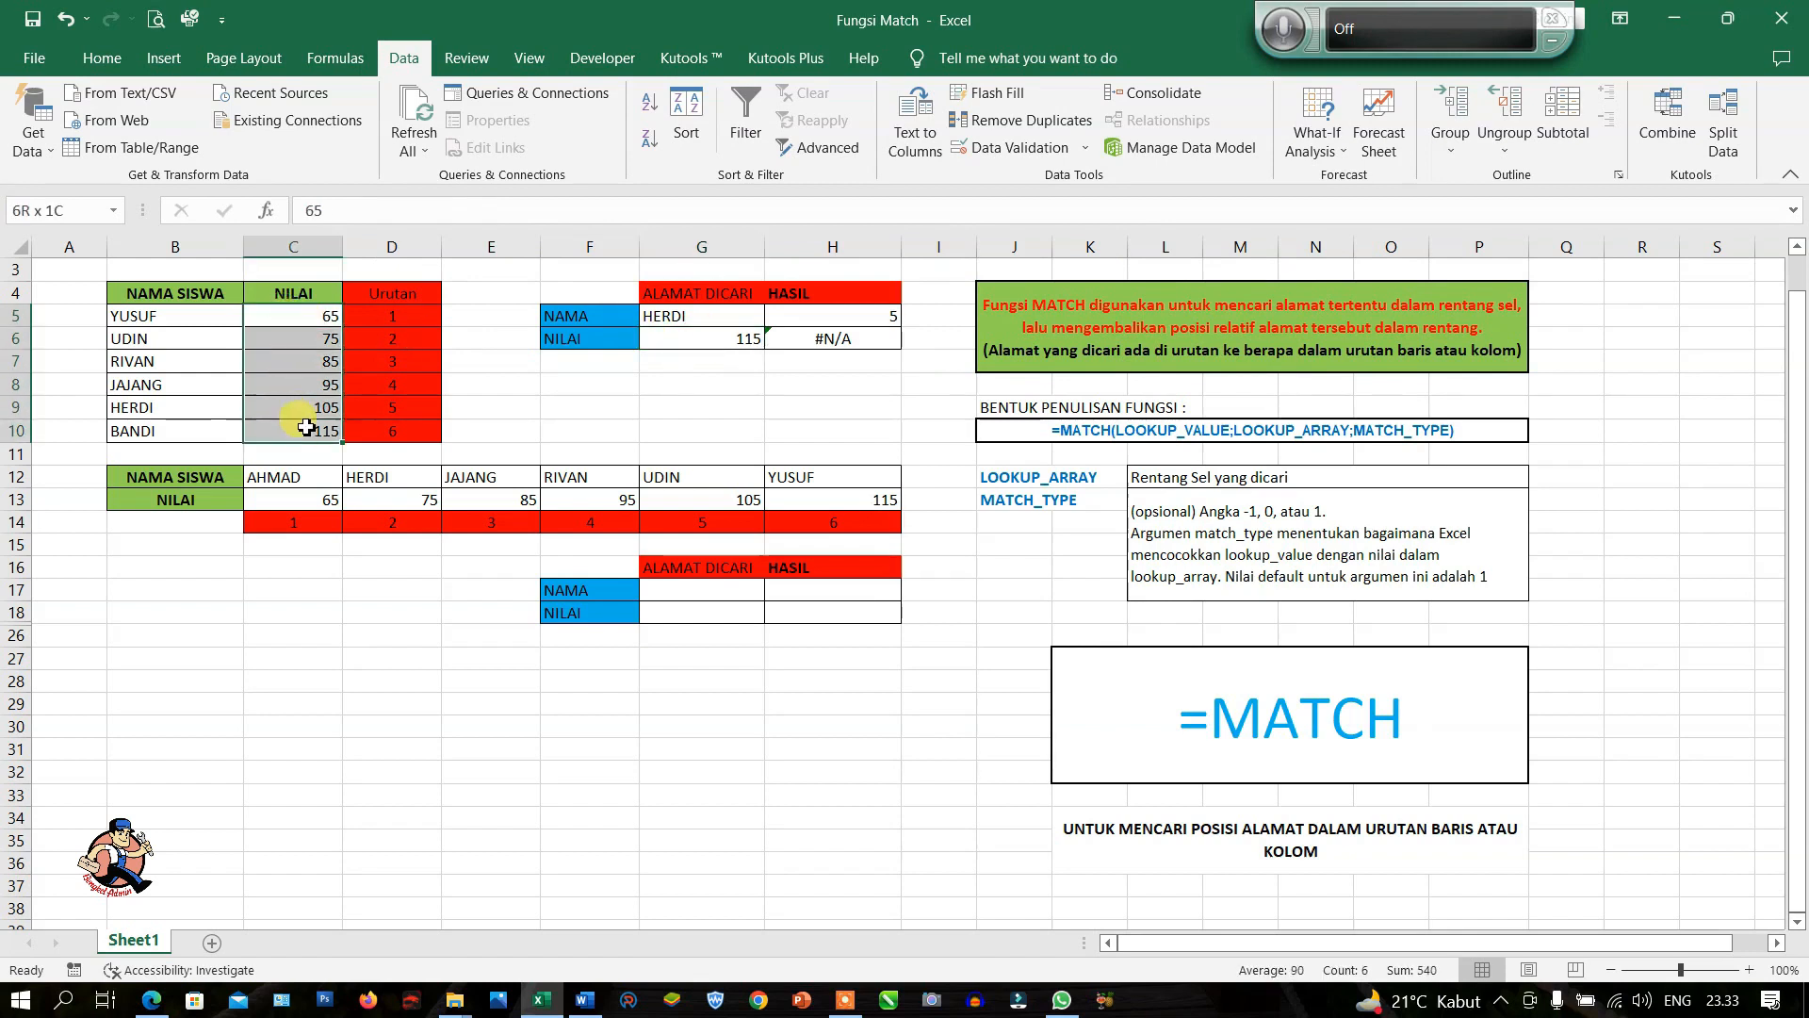
click(683, 136)
click(1065, 507)
click(1234, 554)
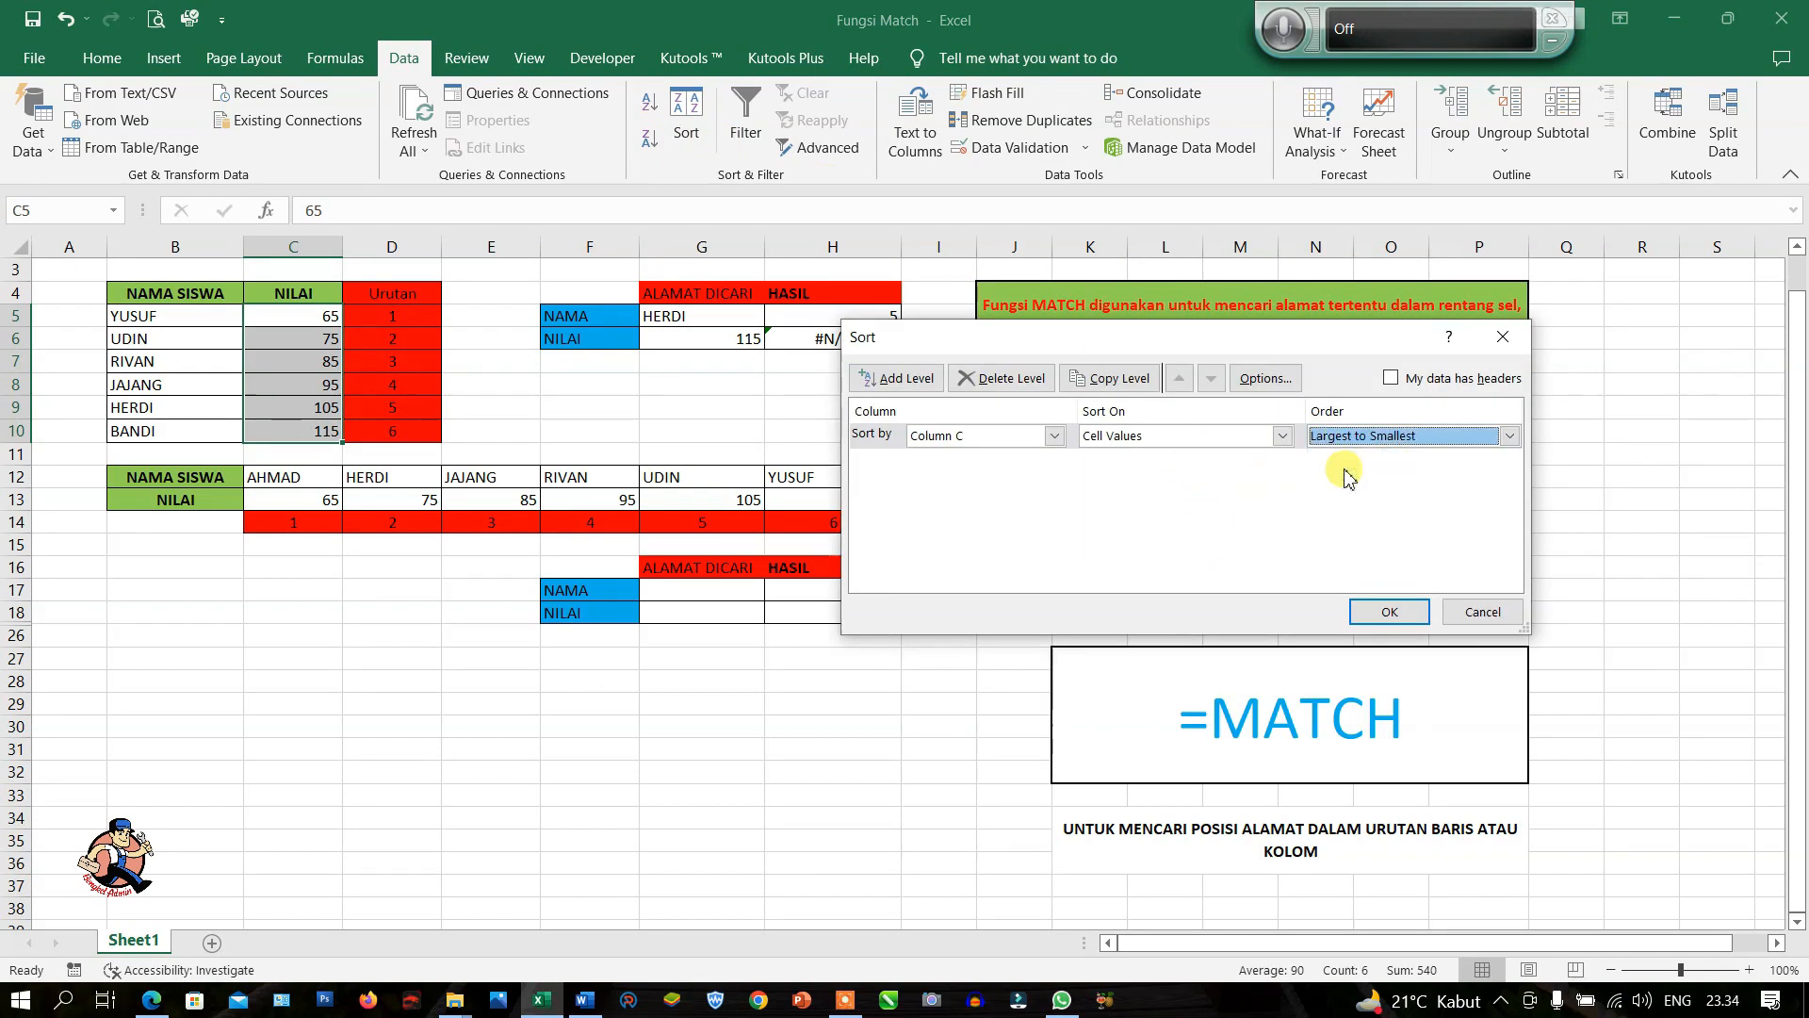
click(1382, 611)
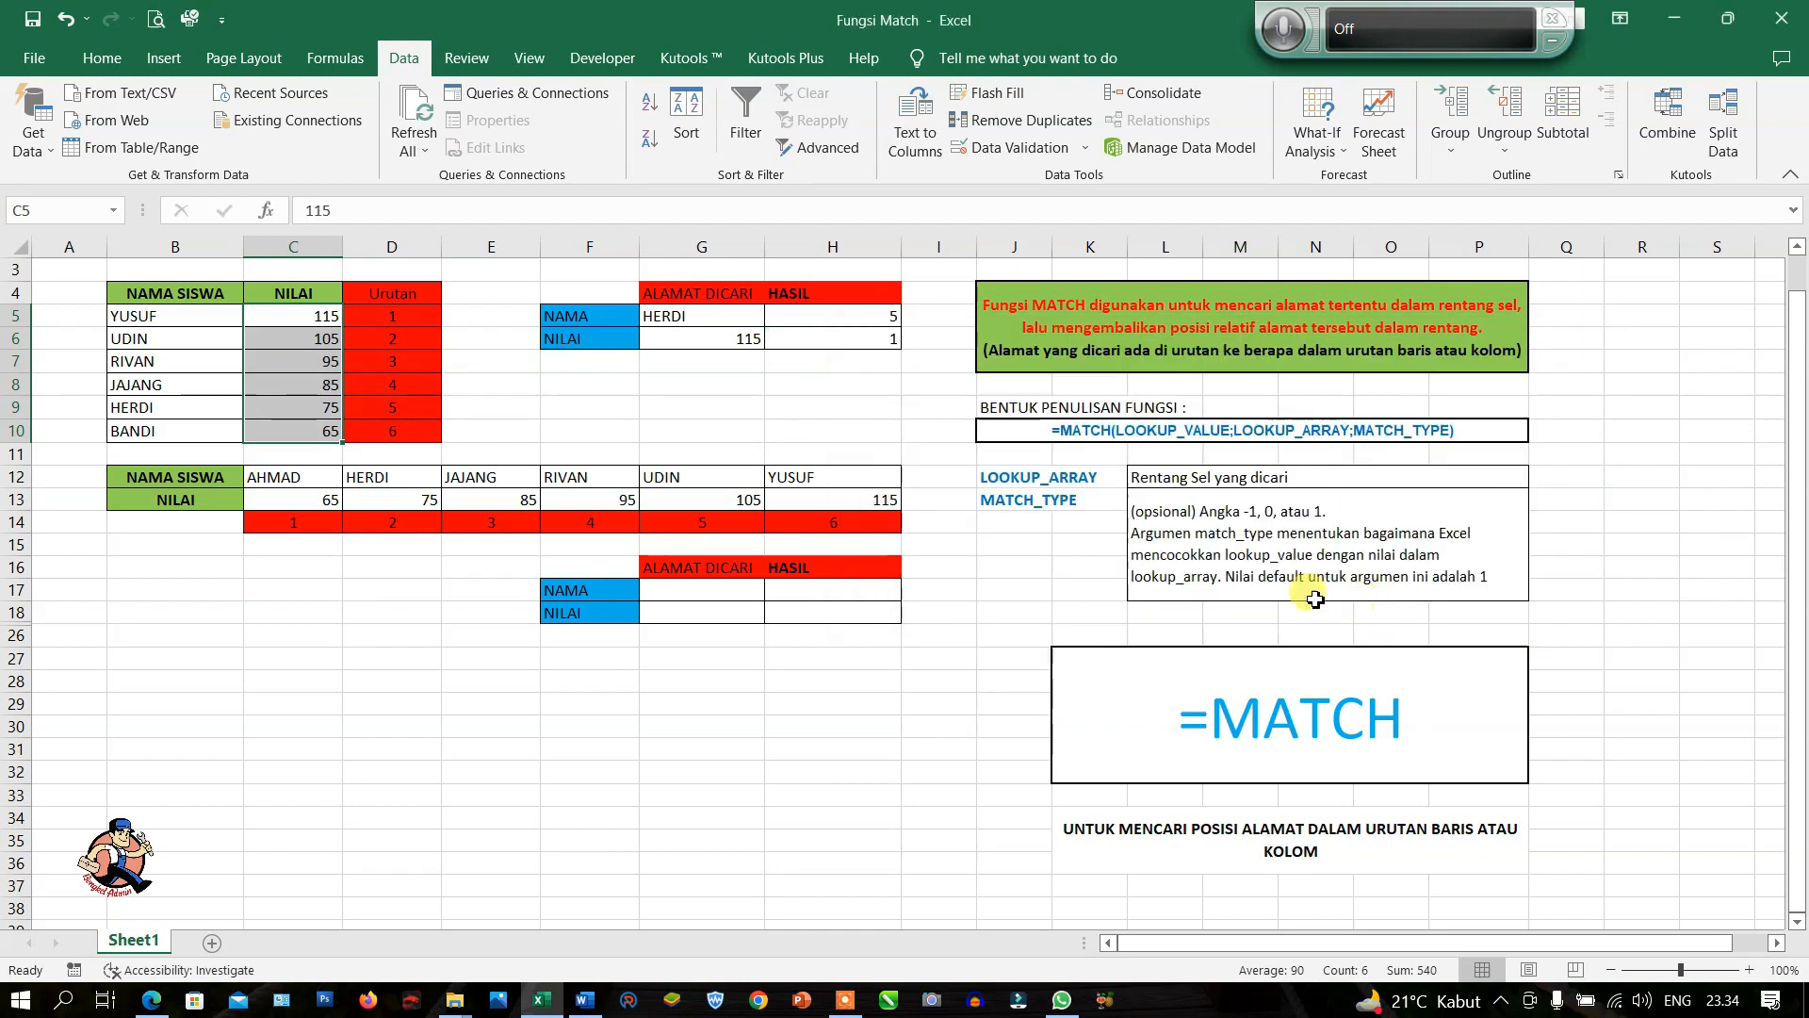
Set the lookup score in G6 to 105 and check the H6 result against that score's order number
click(808, 399)
click(815, 343)
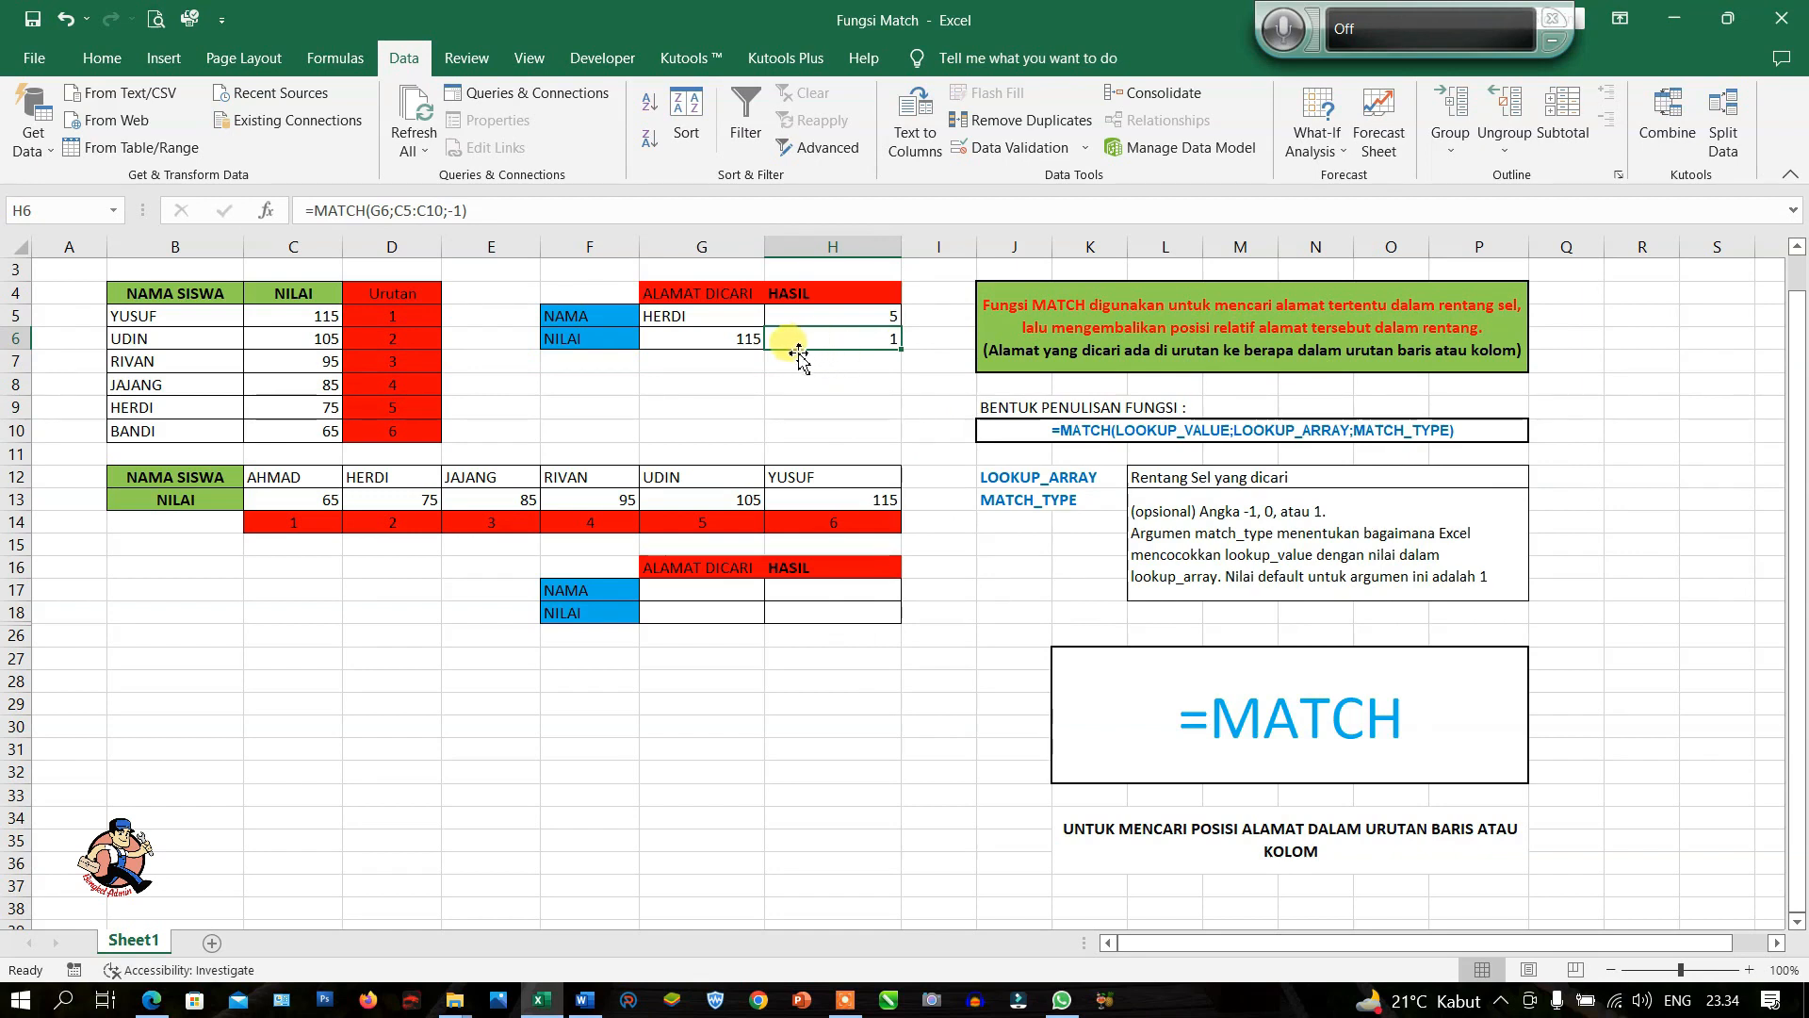
click(711, 345)
text(105)
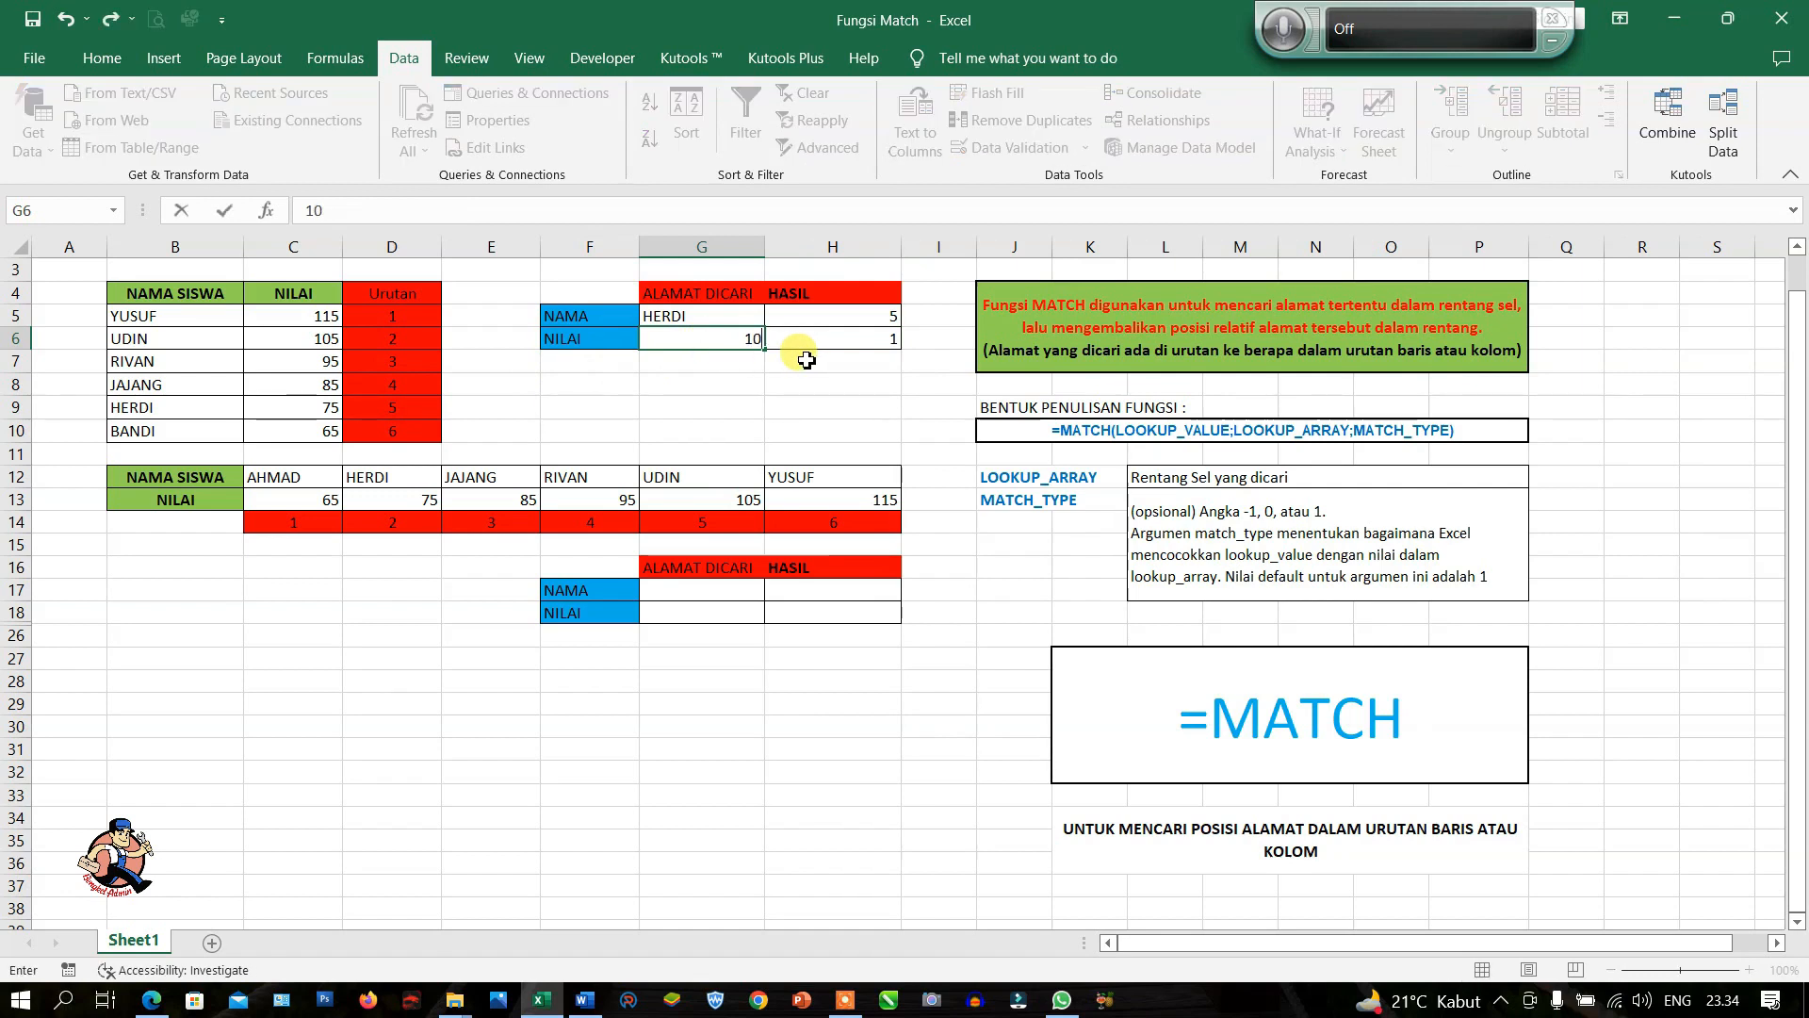
key(Return)
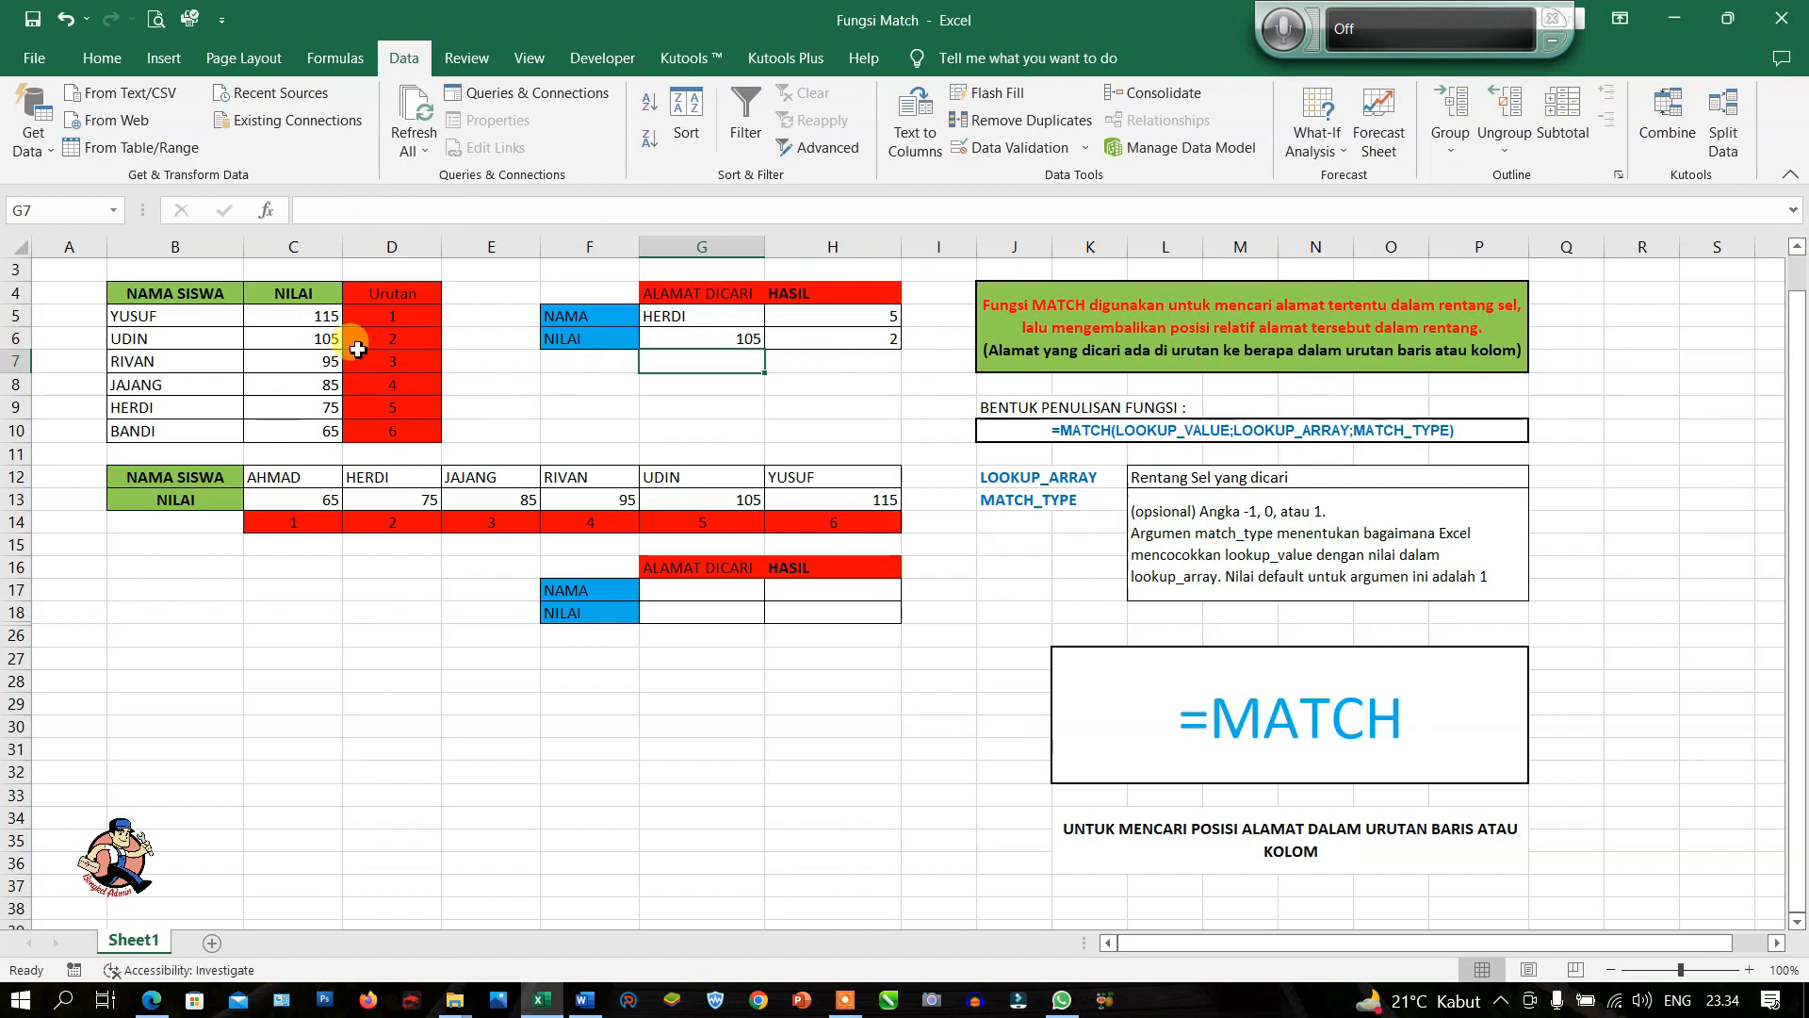
click(399, 345)
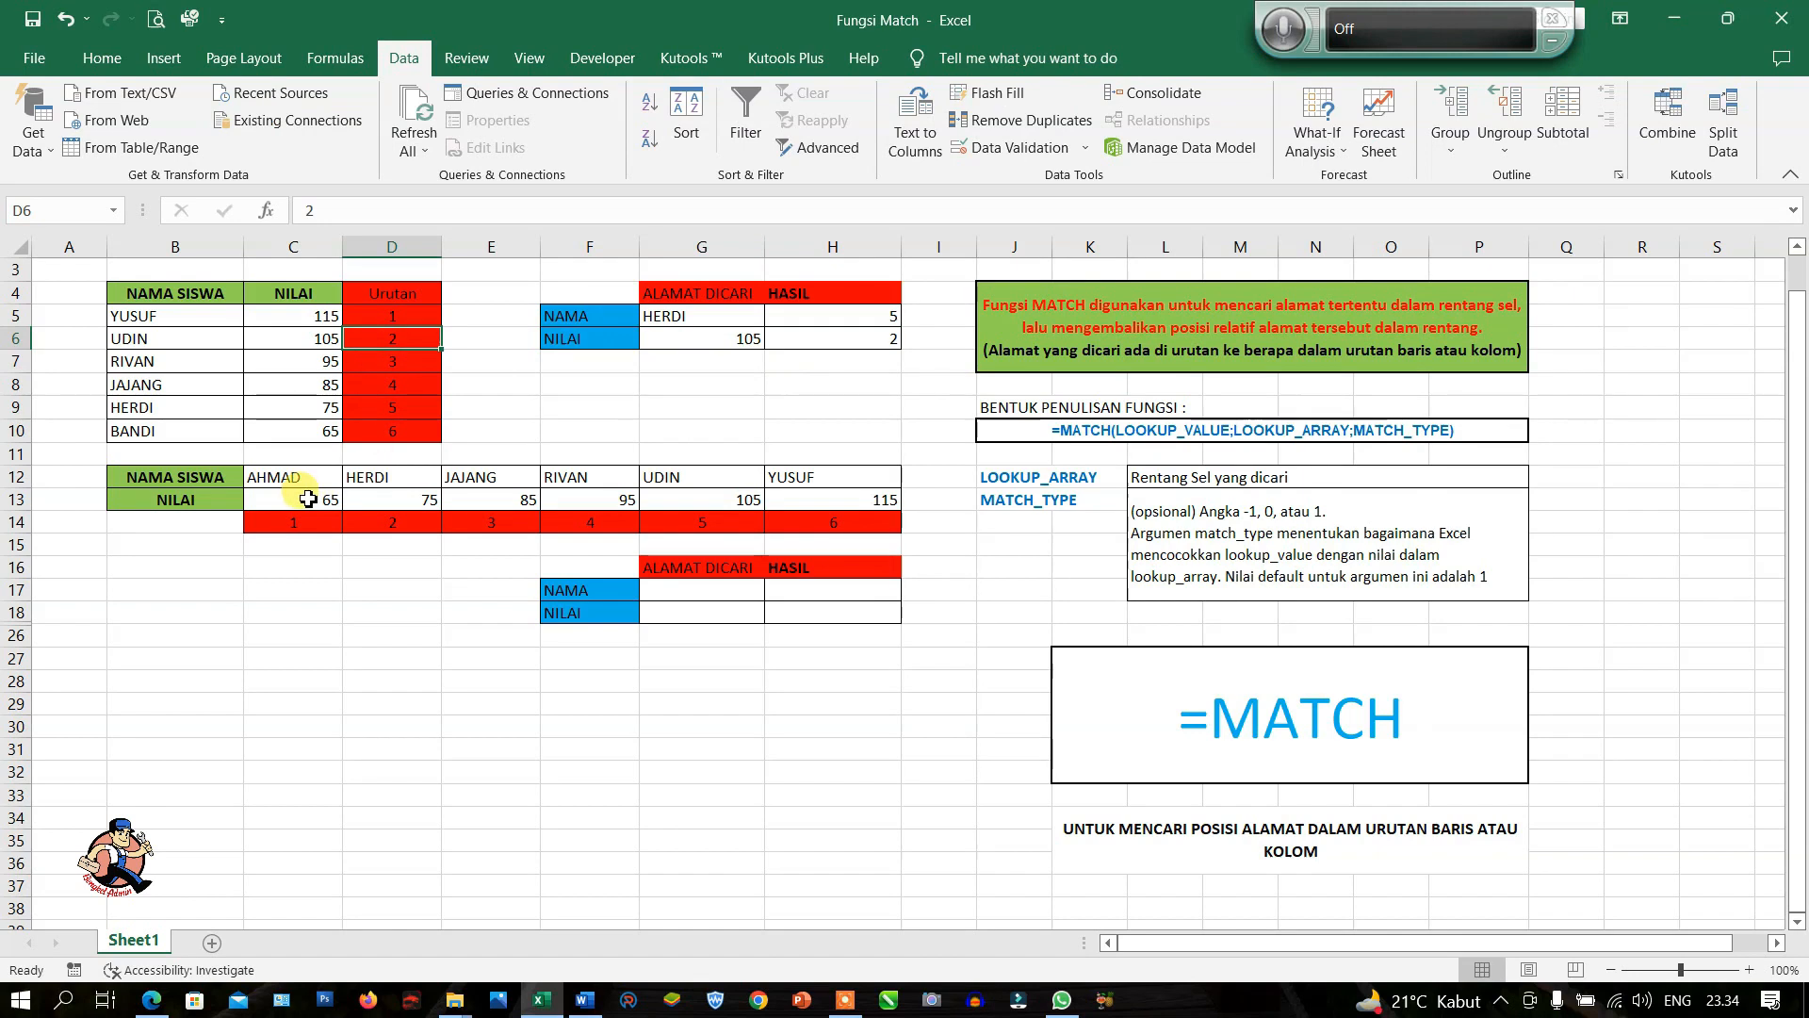
Enter =MATCH(G17;C12:H12;0) in H17 to find the position of a student name in the horizontal table
drag(311, 499, 820, 514)
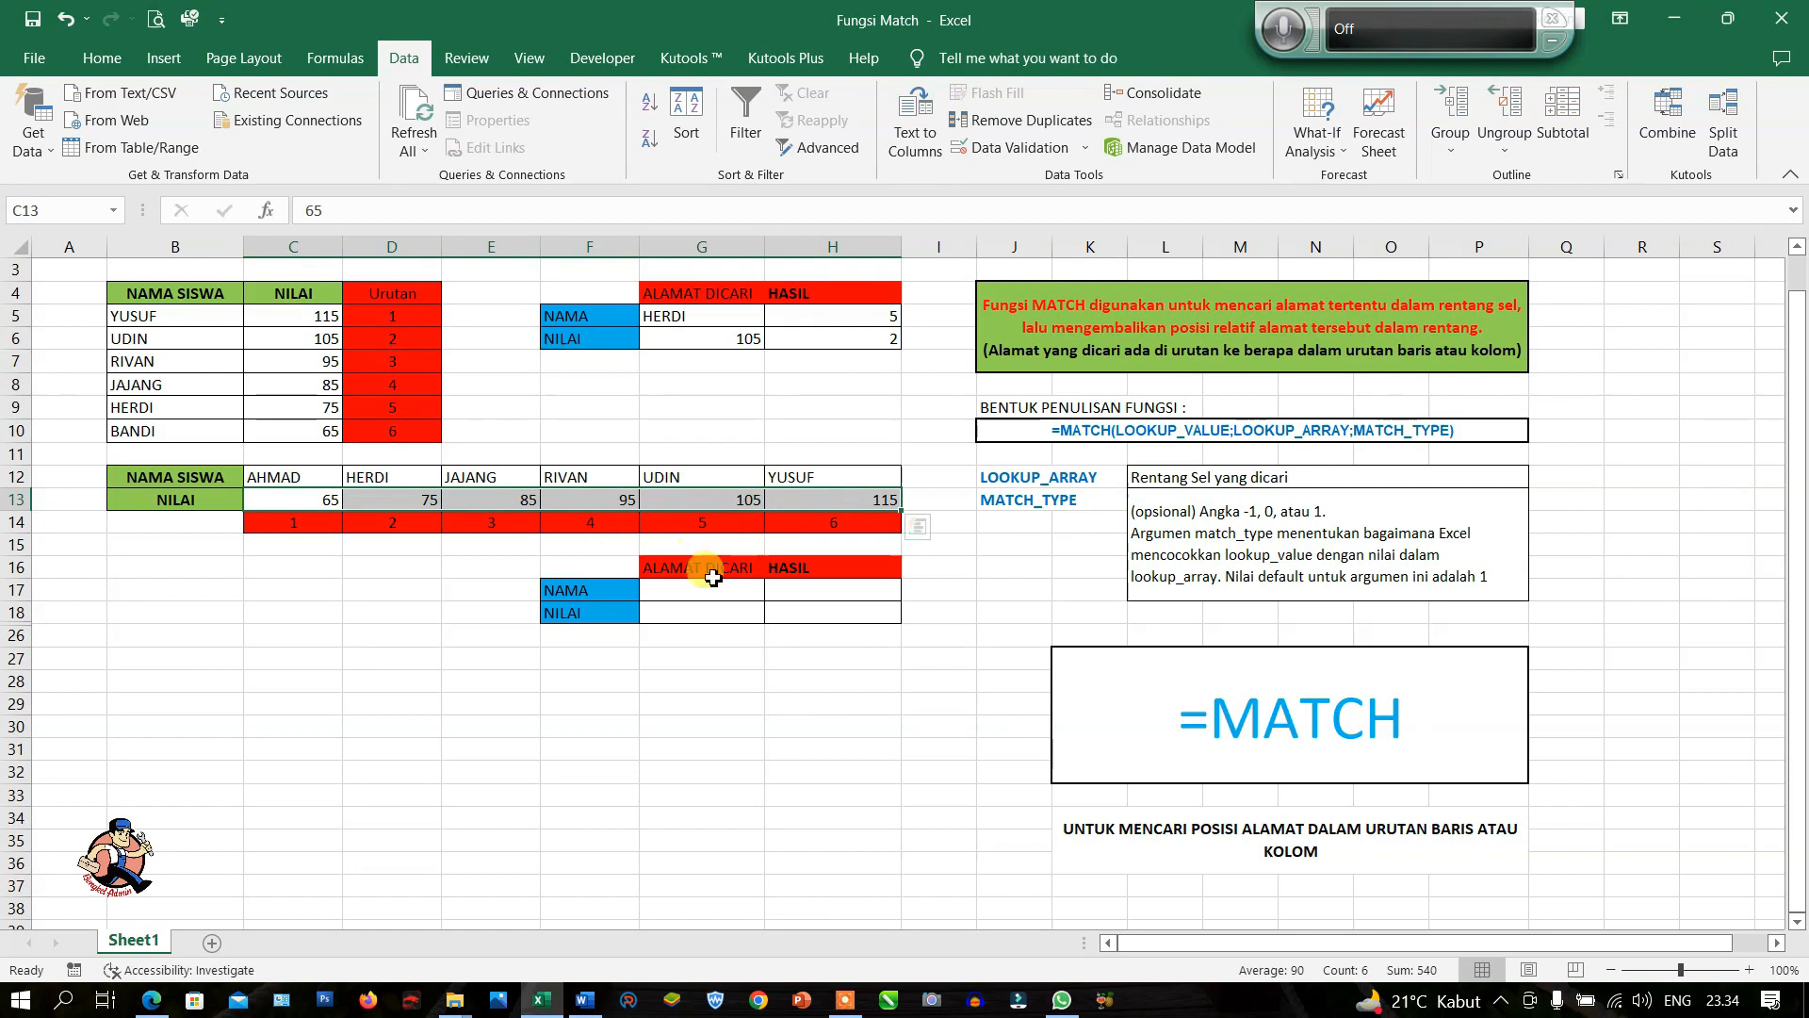
click(711, 598)
click(835, 597)
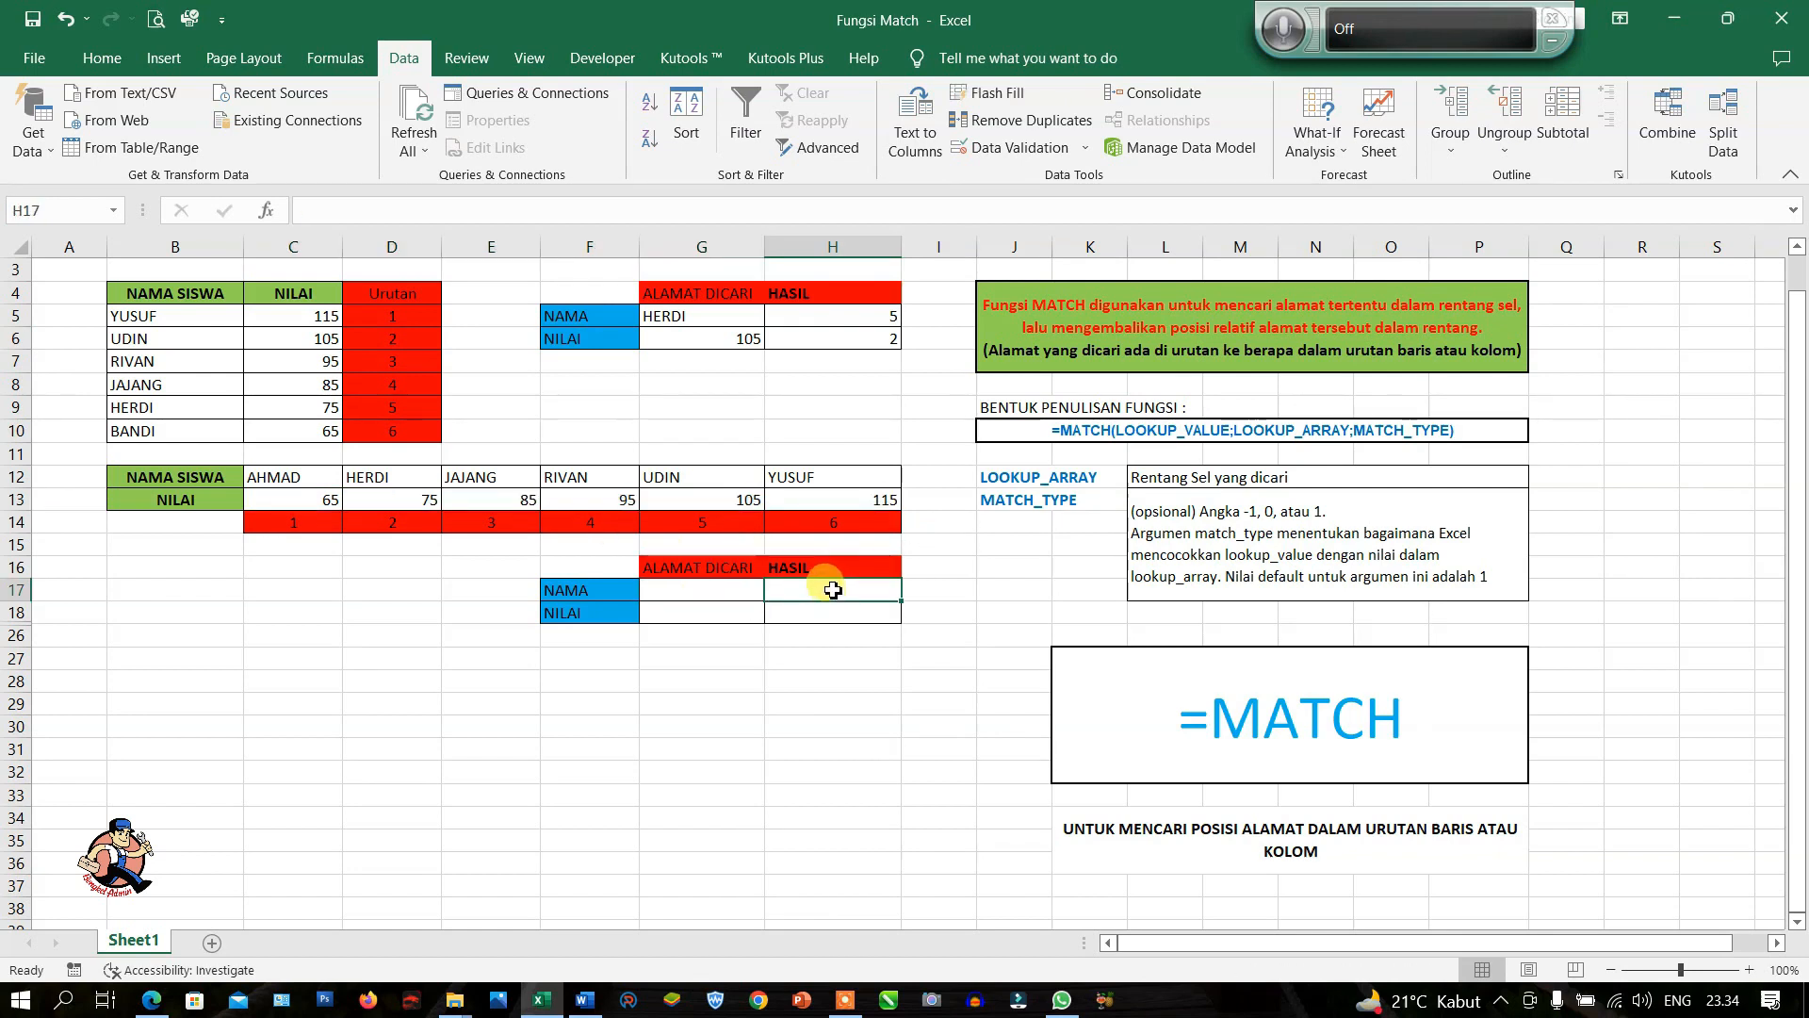
text(=MATCH)
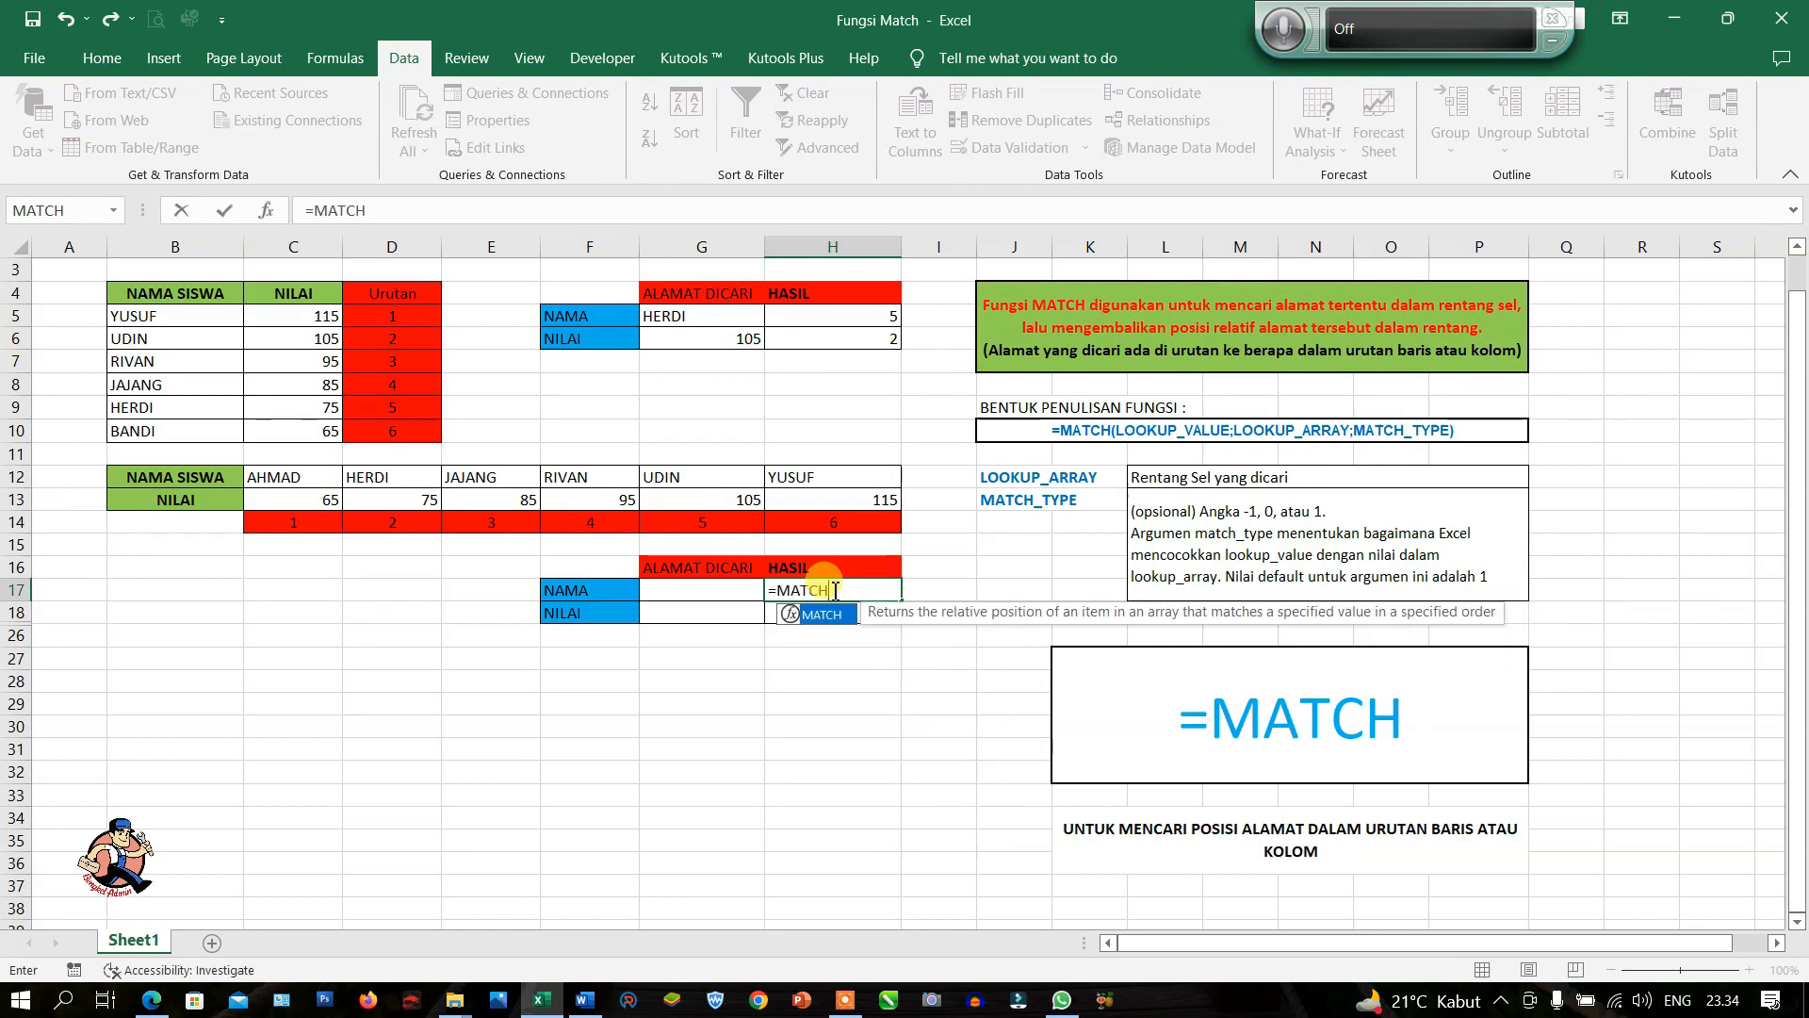
text(()
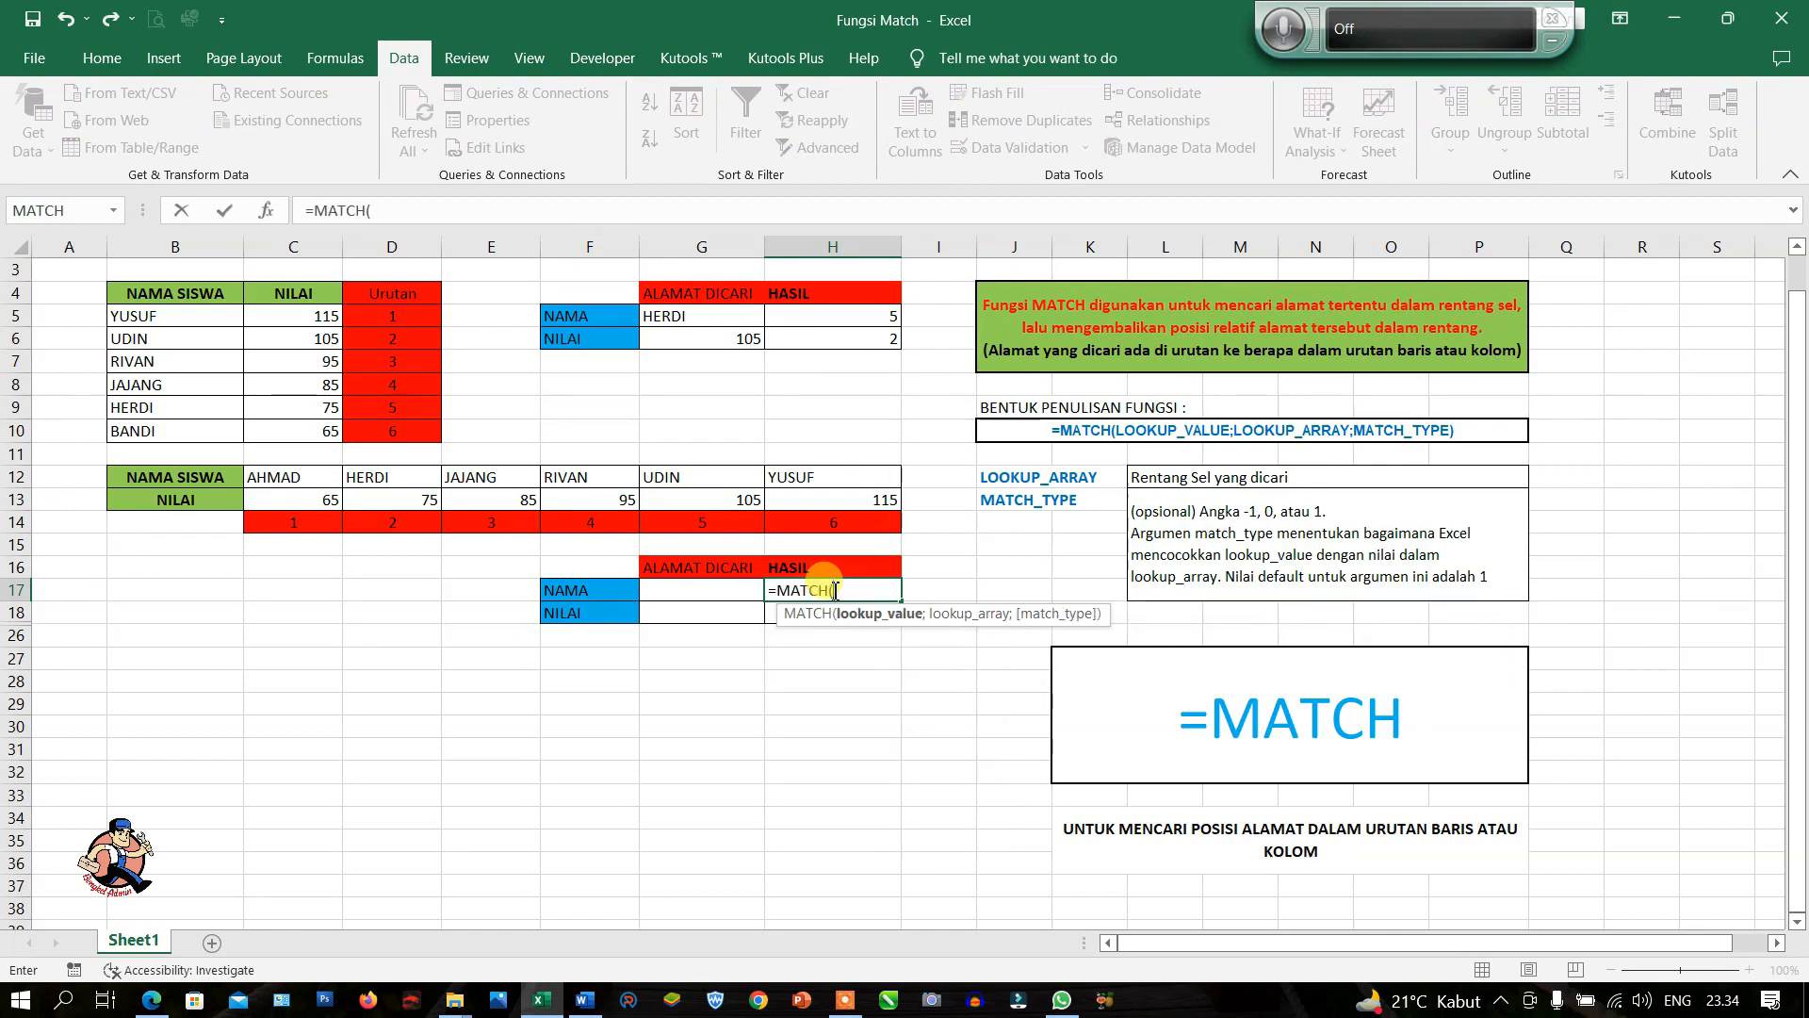
click(716, 594)
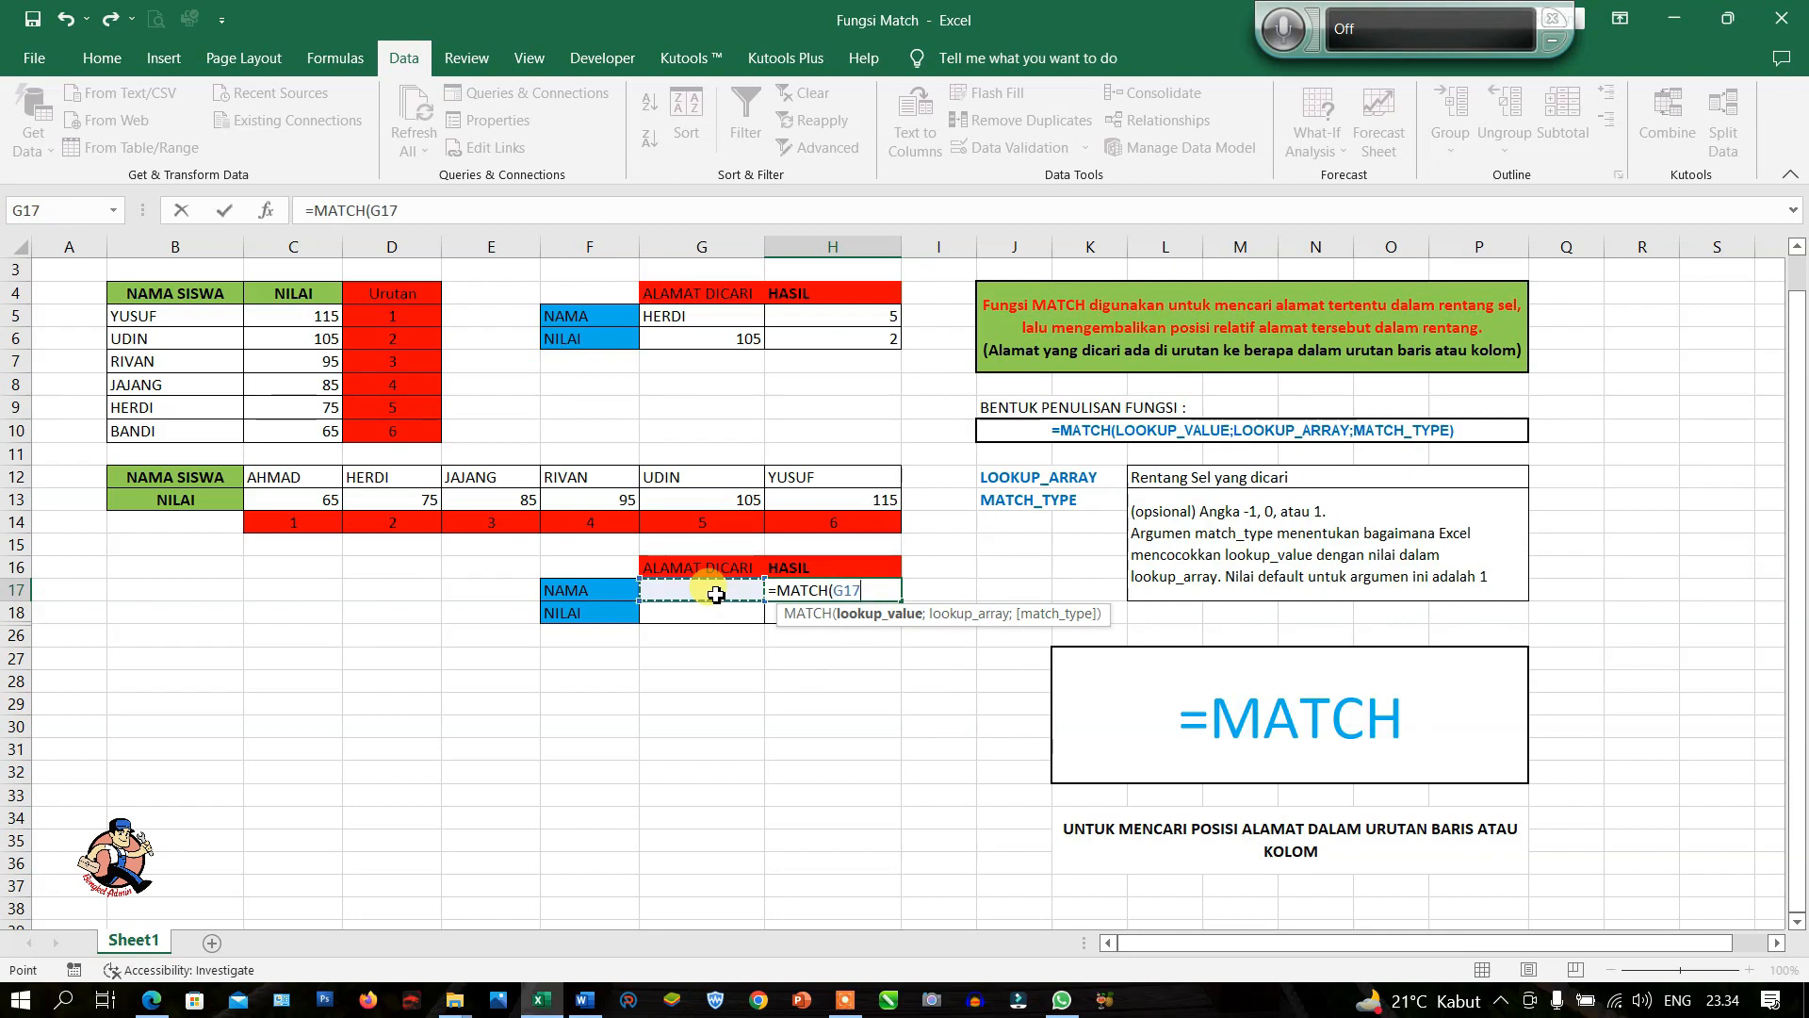
text(;)
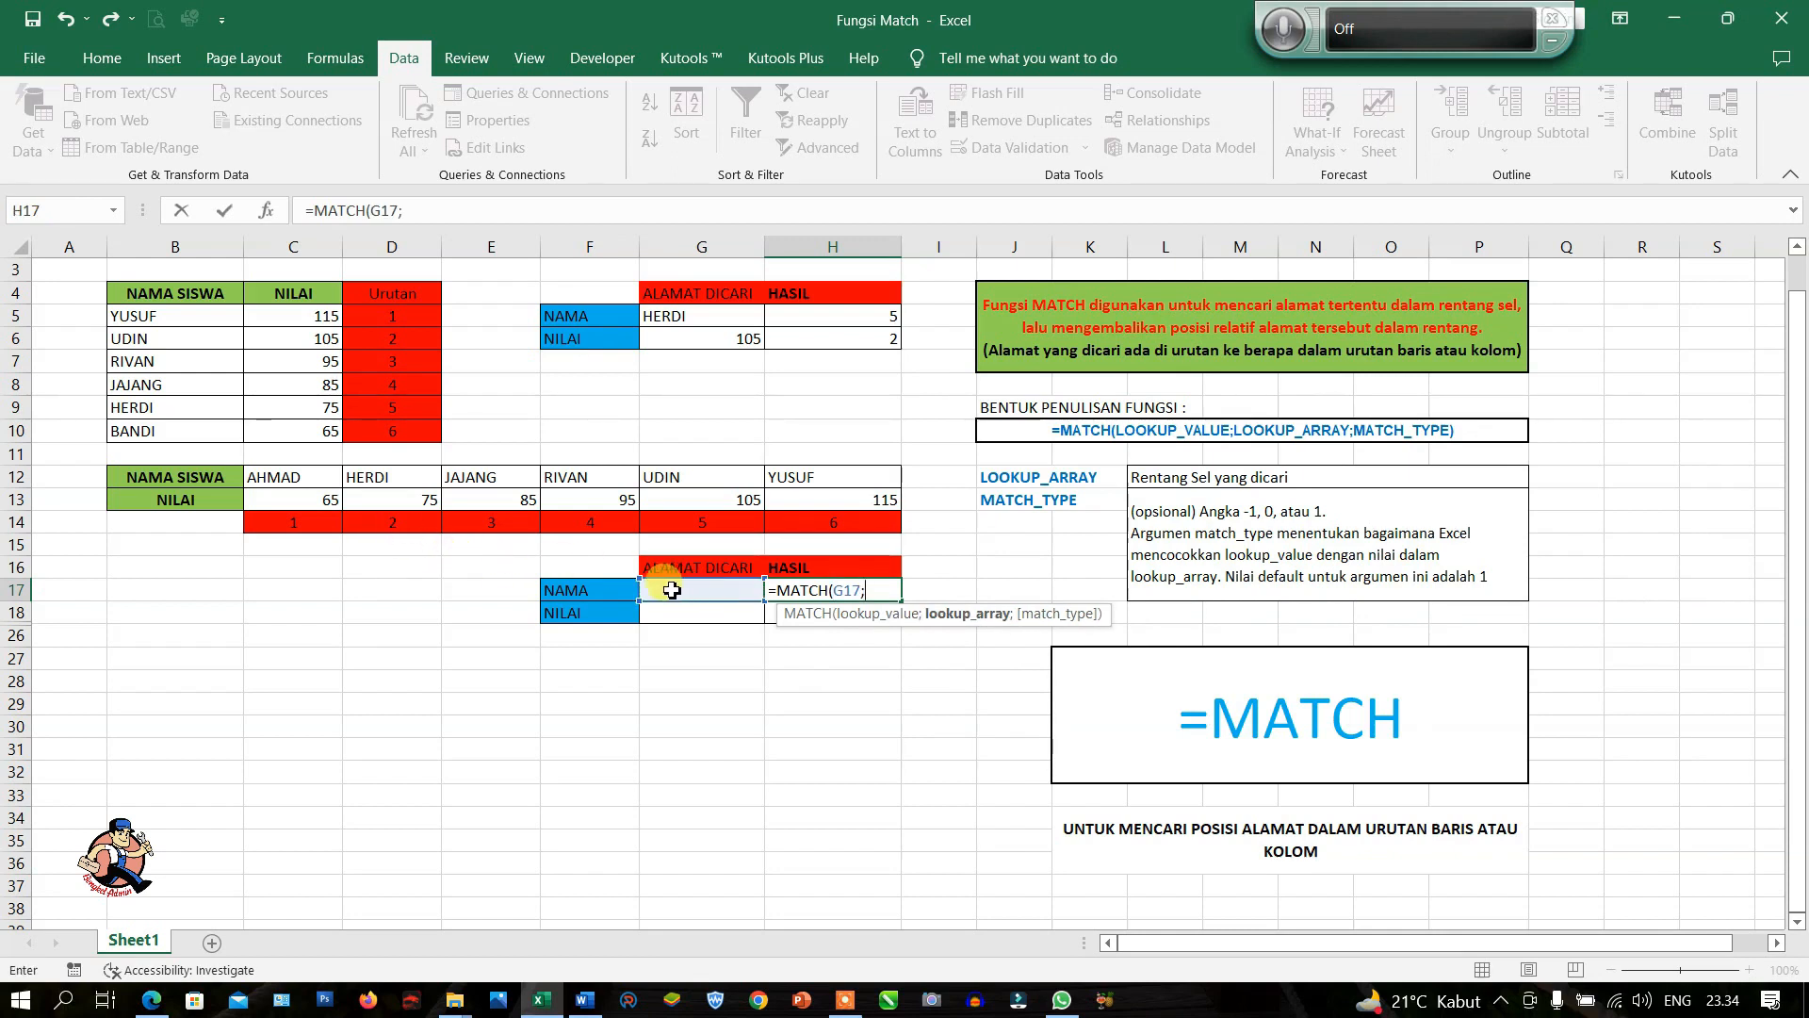
drag(341, 485, 807, 479)
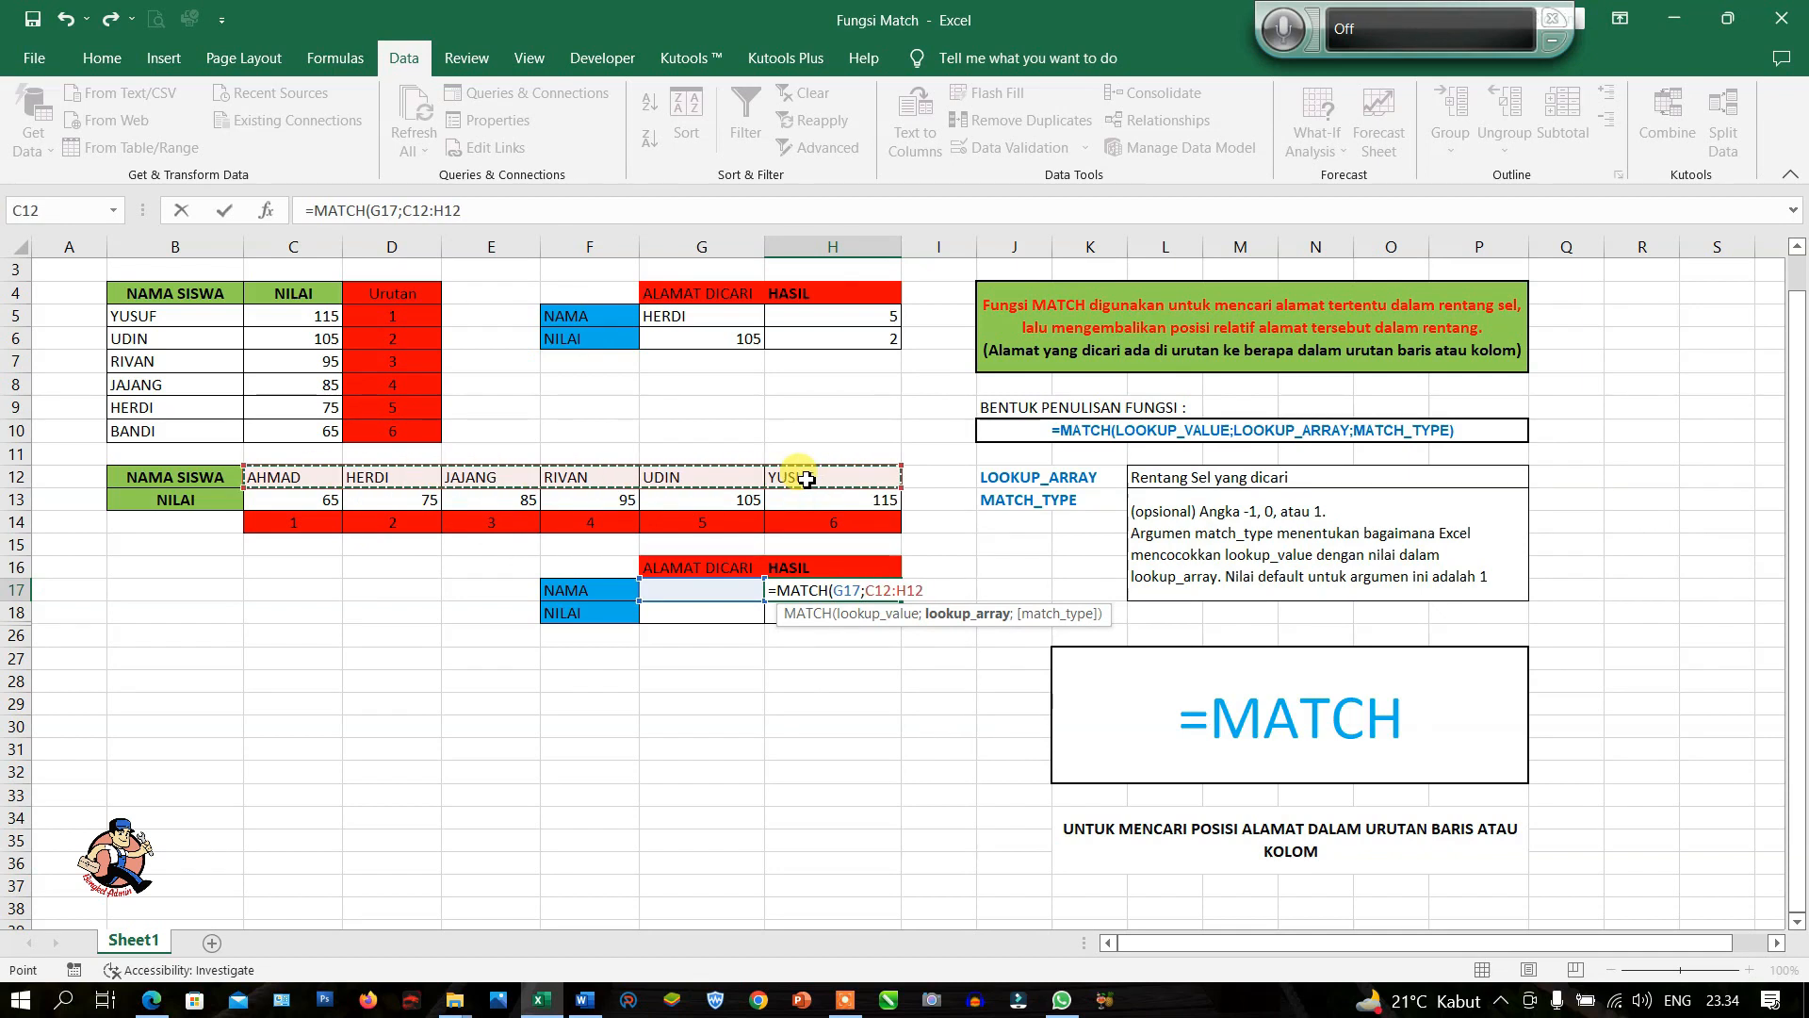
text(;0)
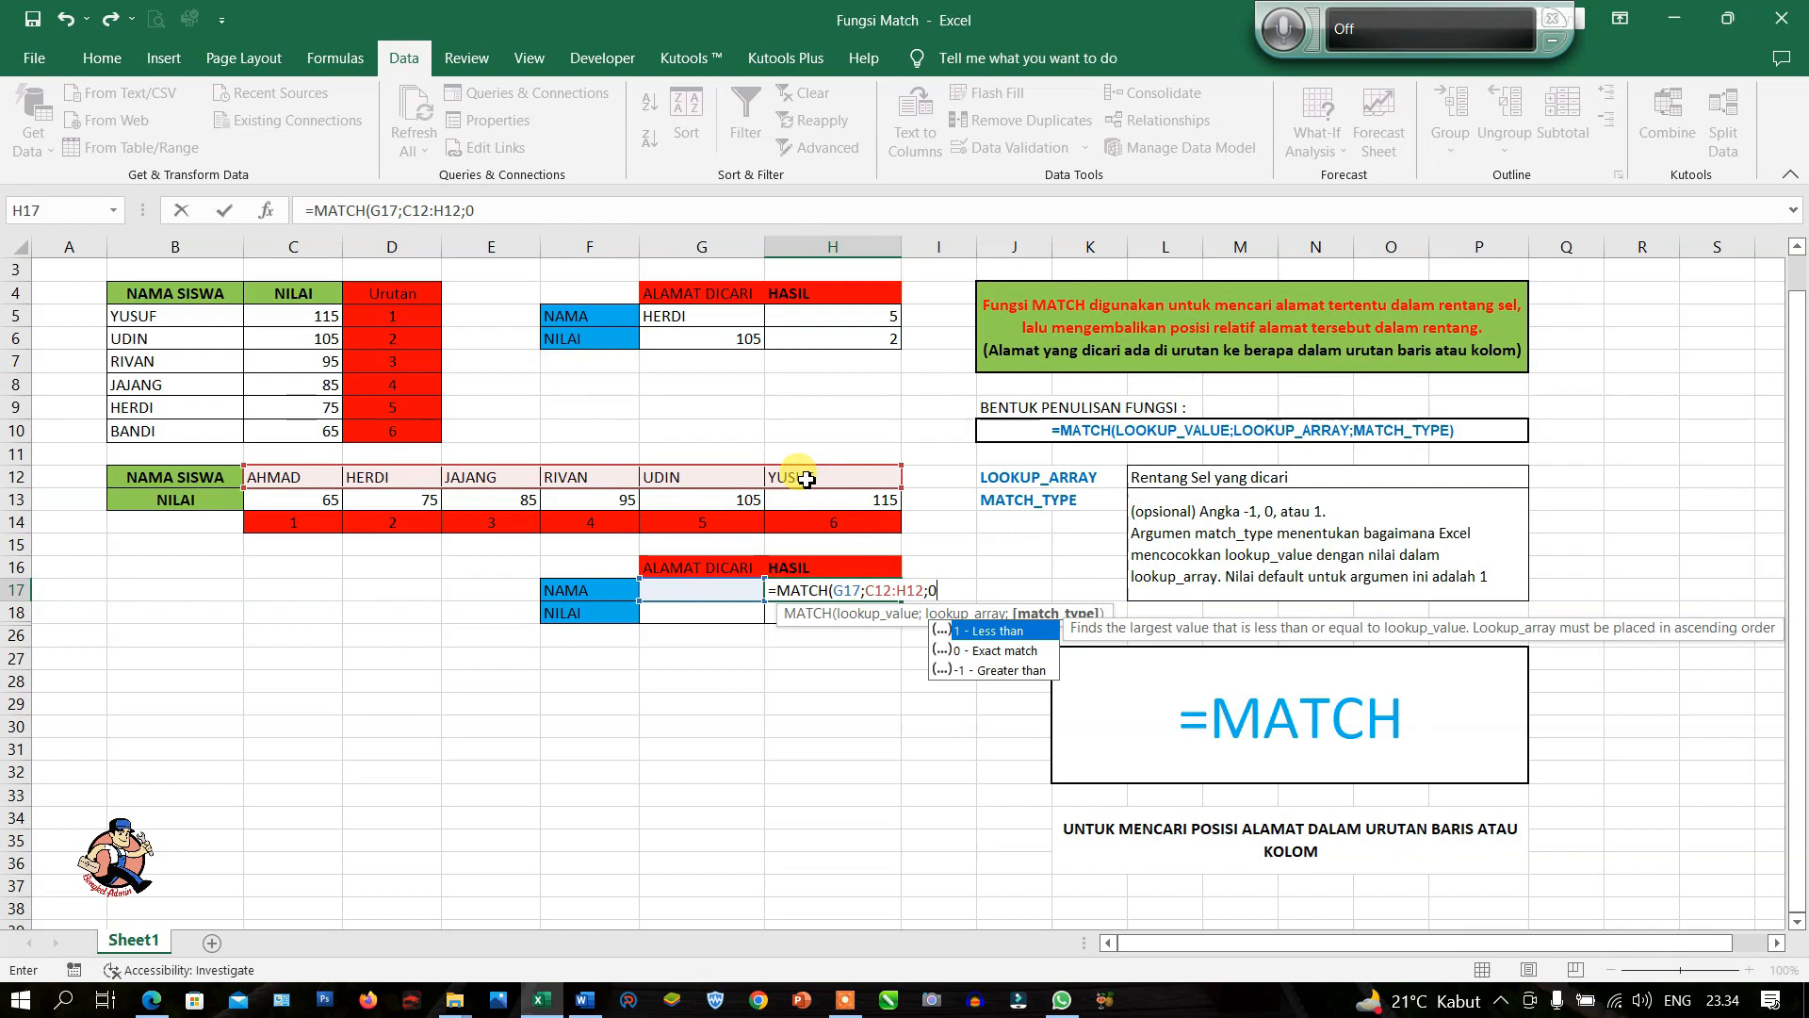
text())
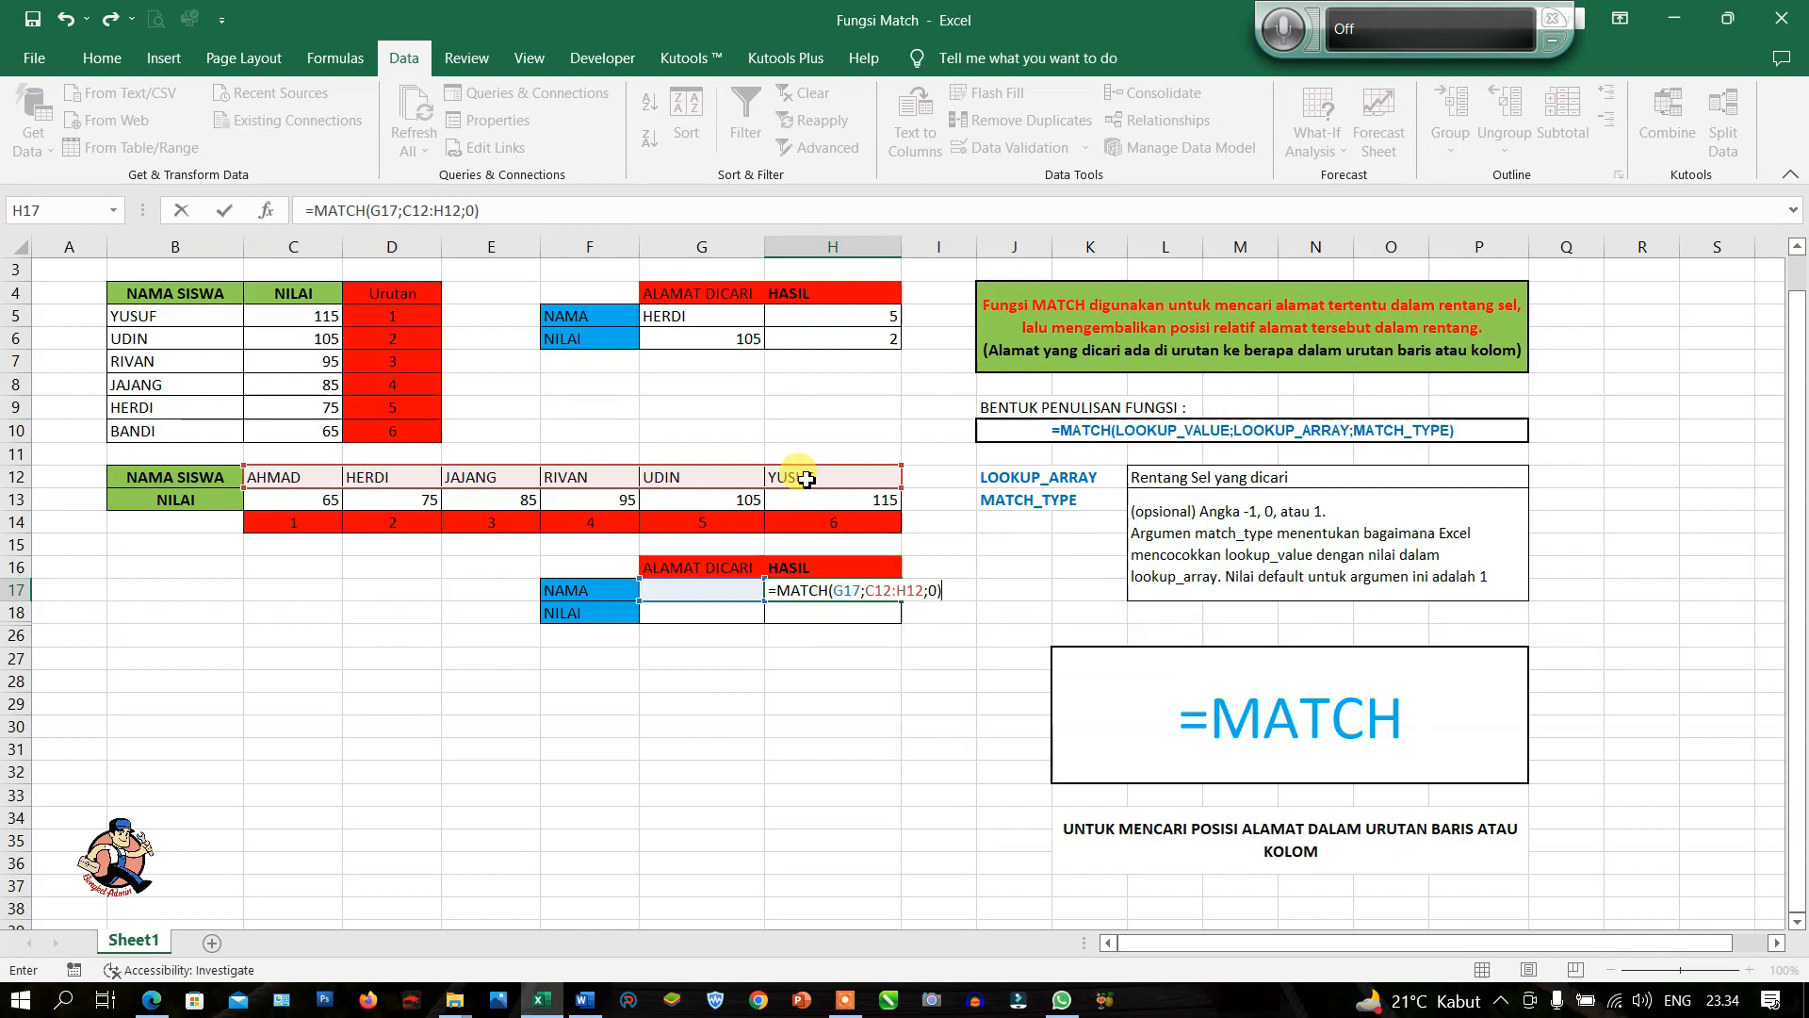
key(Return)
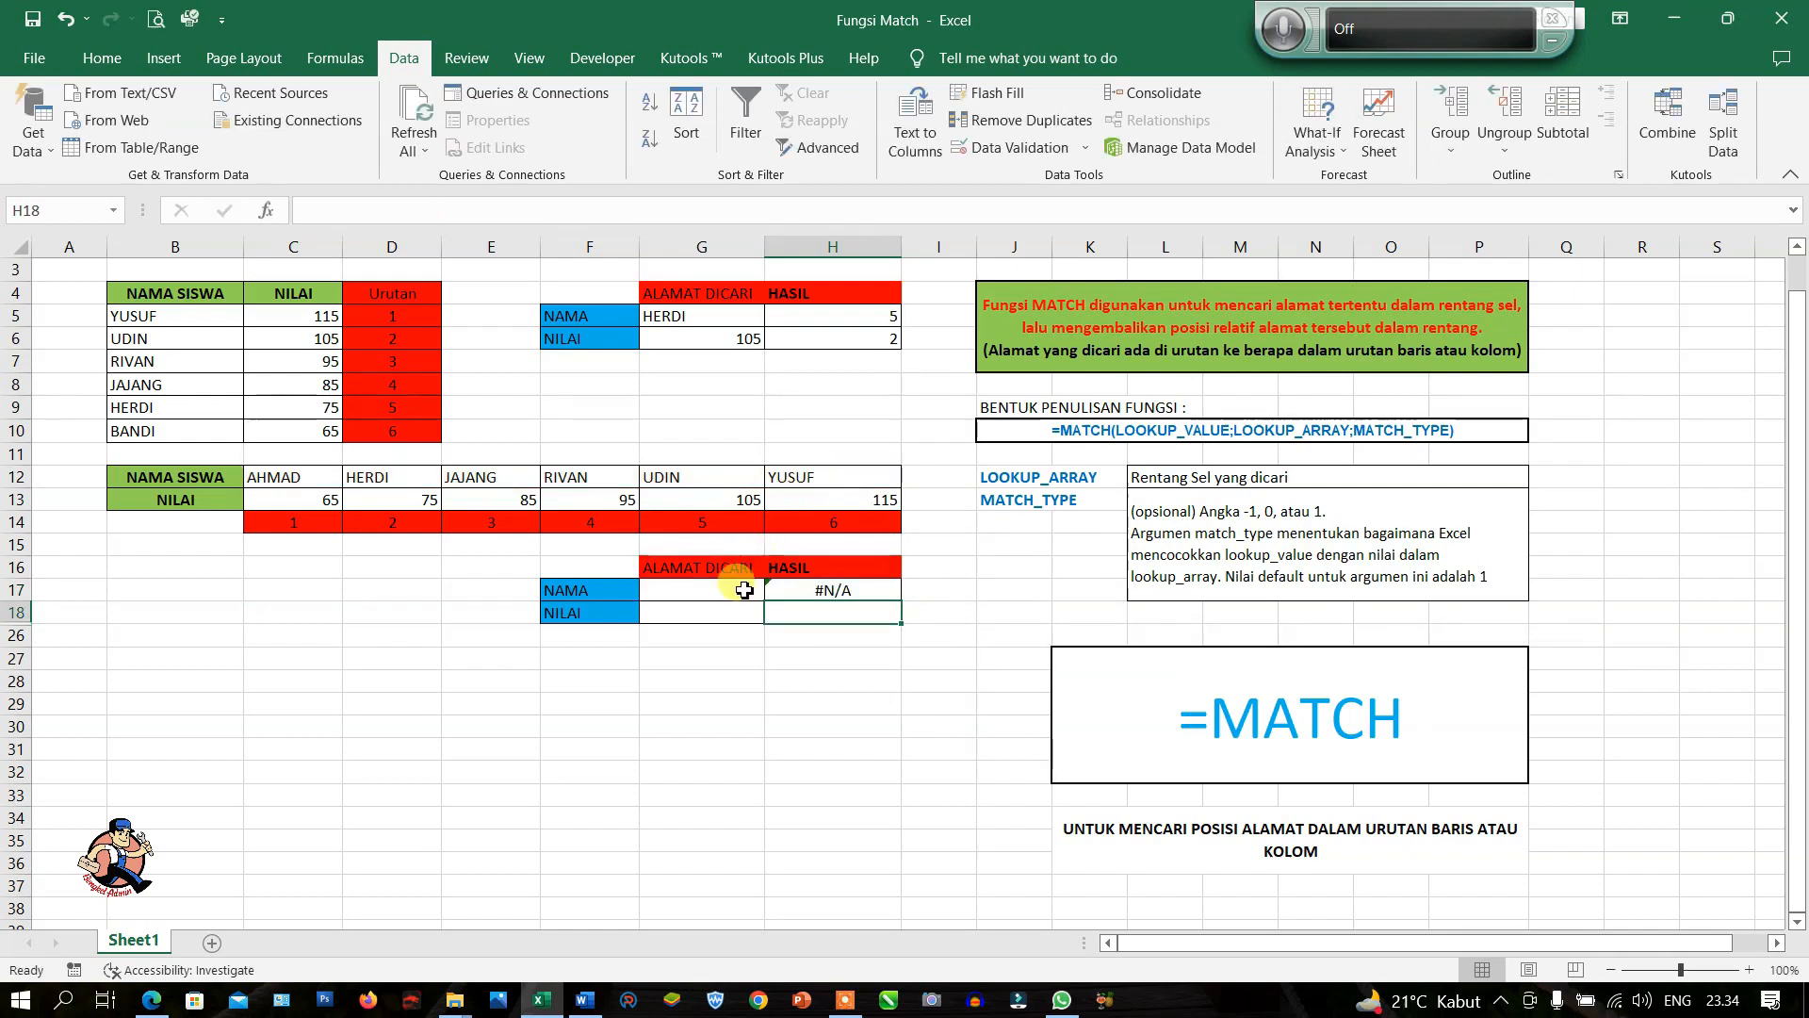
Fill the lookup name in G17 with the student name from E12 and compare the H17 result with the order row
click(744, 589)
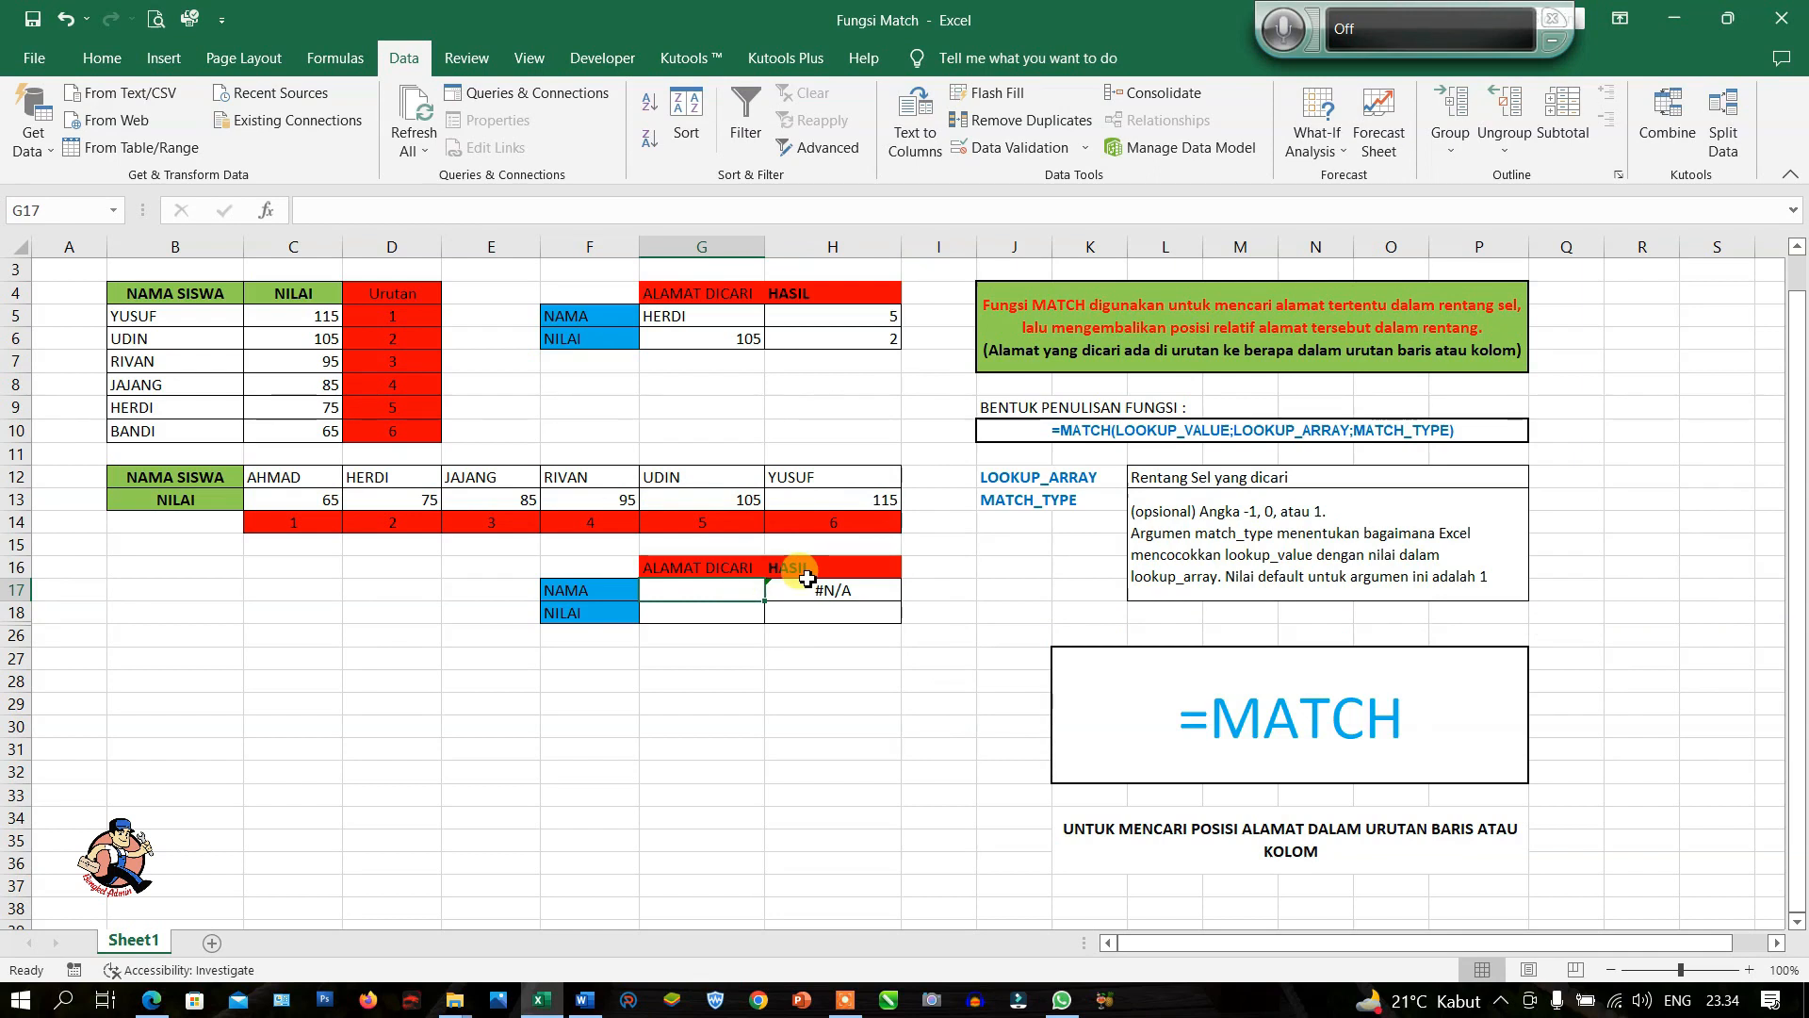
text(JAJANG)
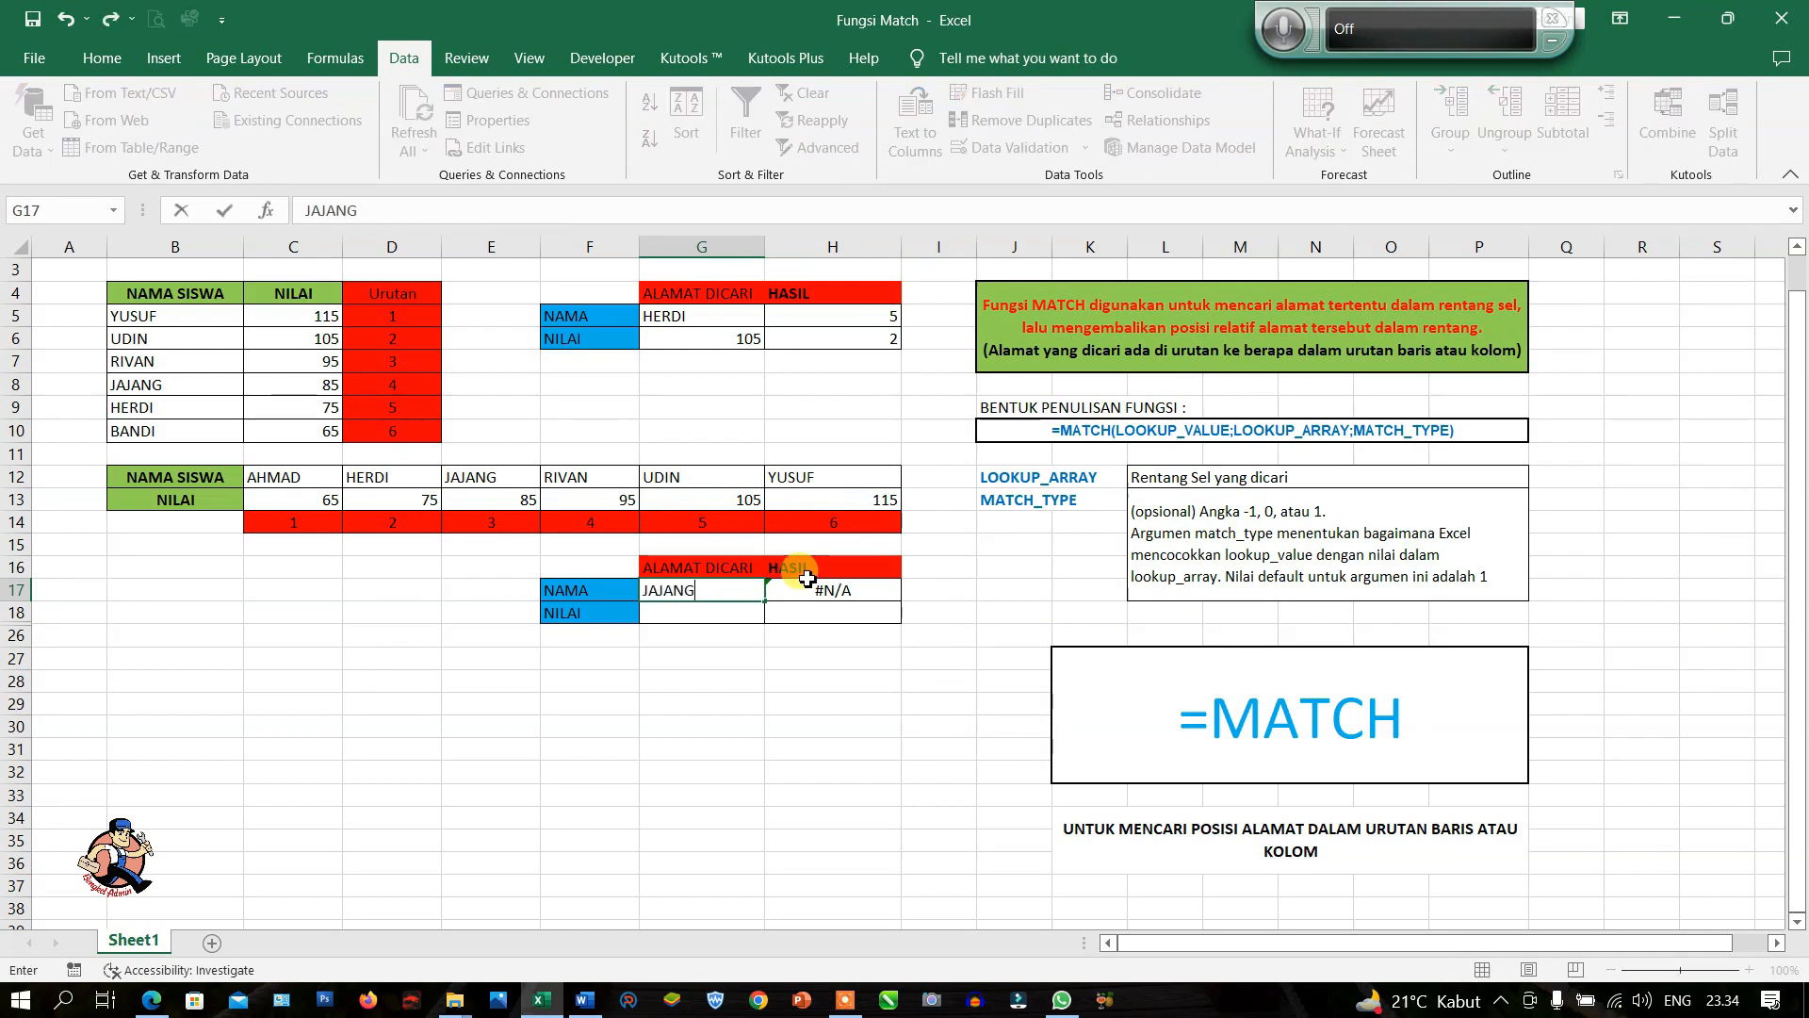
key(Return)
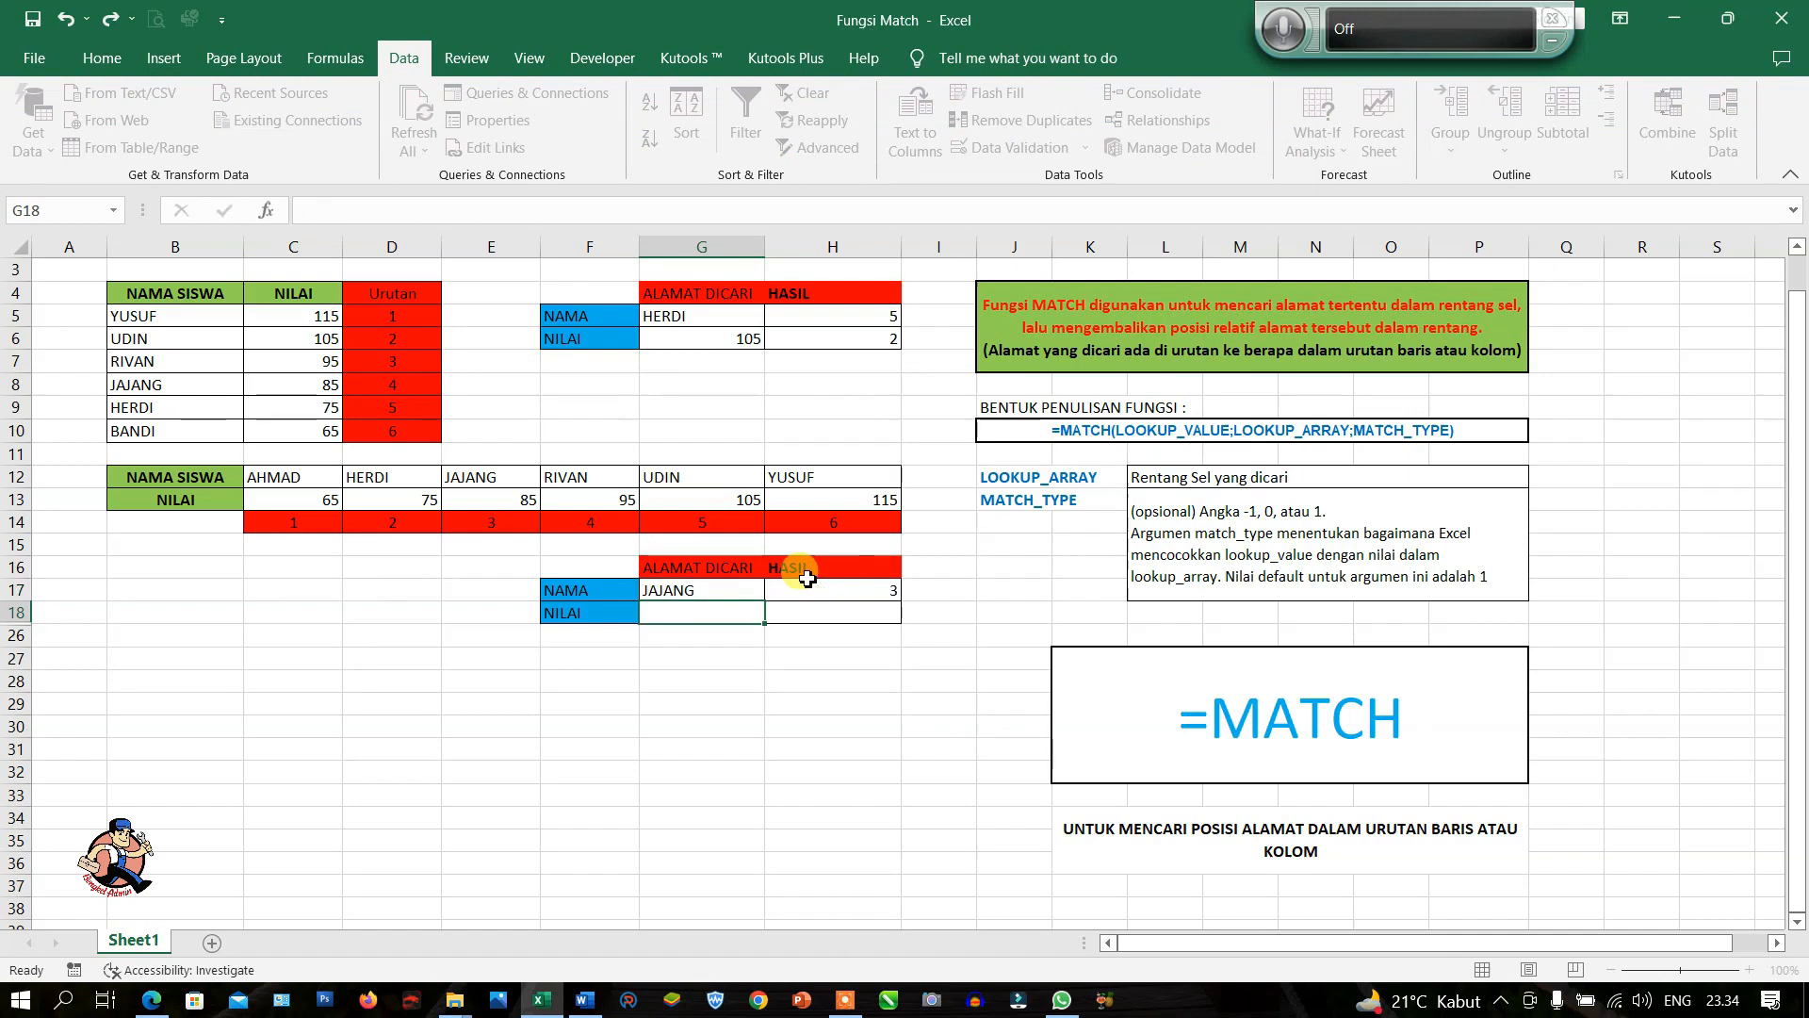
click(810, 584)
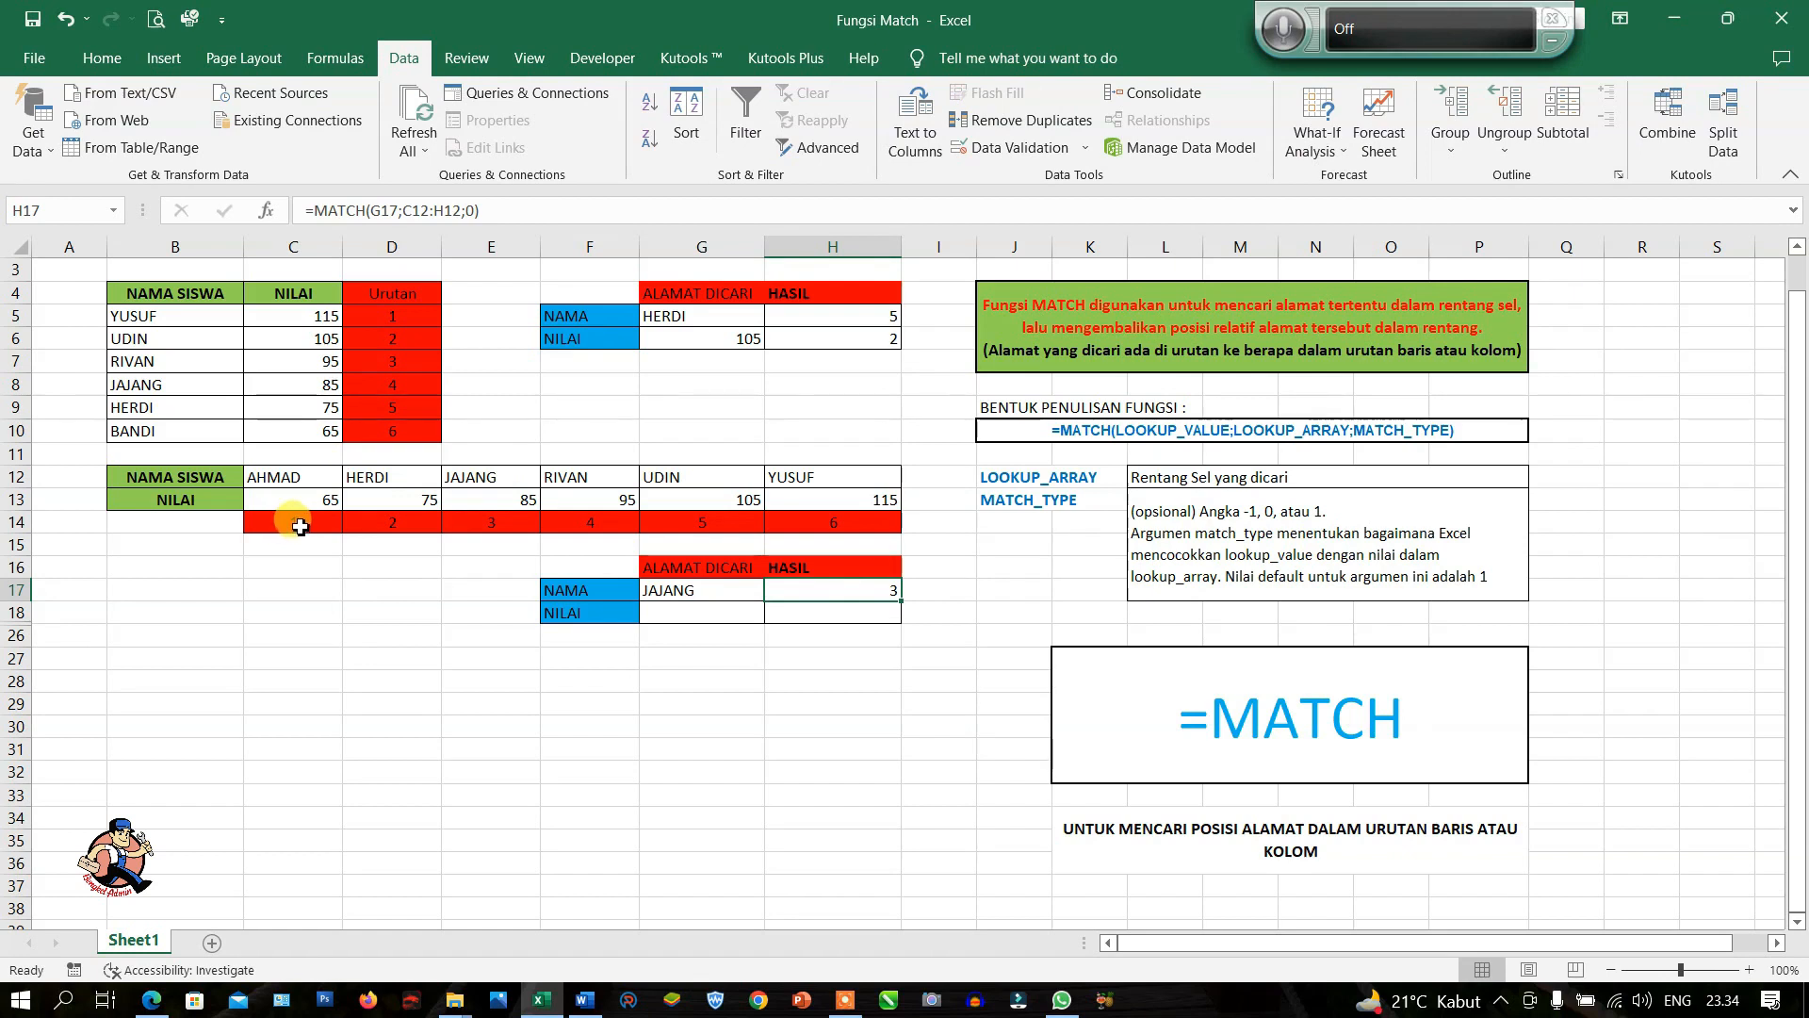
drag(464, 479, 491, 525)
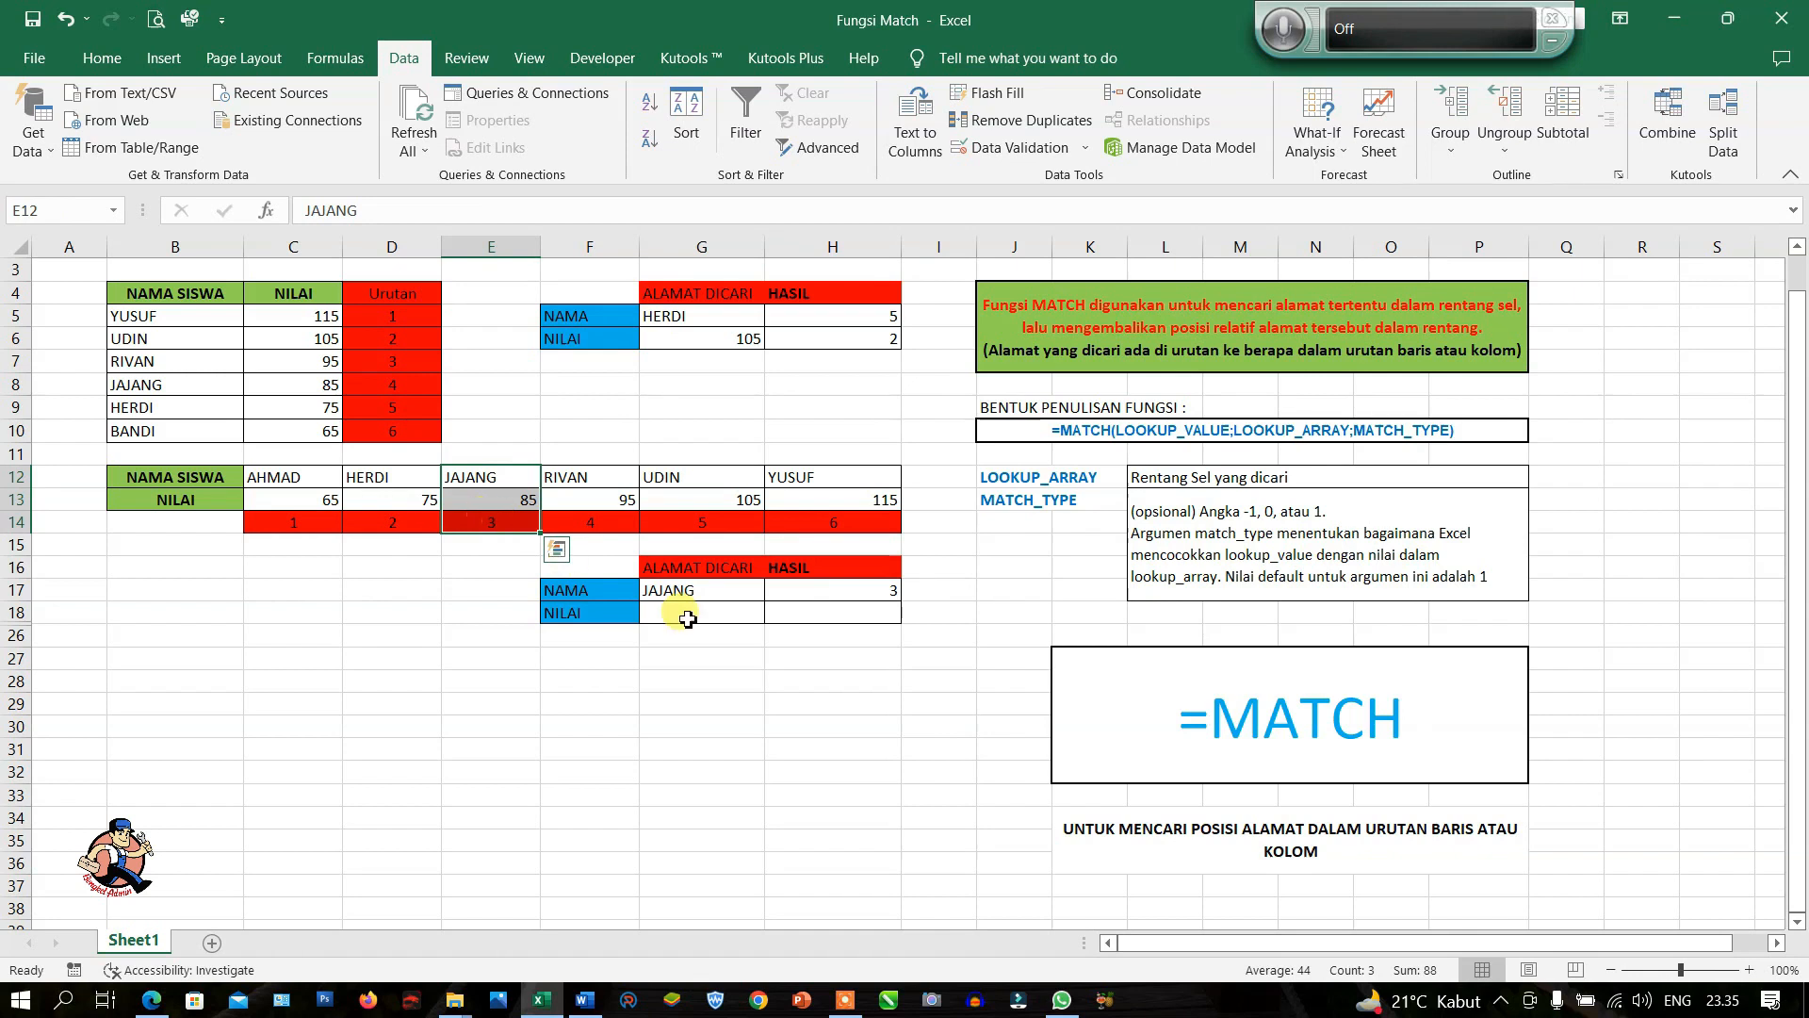
Enter =MATCH(G18;C13:H13;0) in H18 to find the position of a score in the horizontal table
click(814, 617)
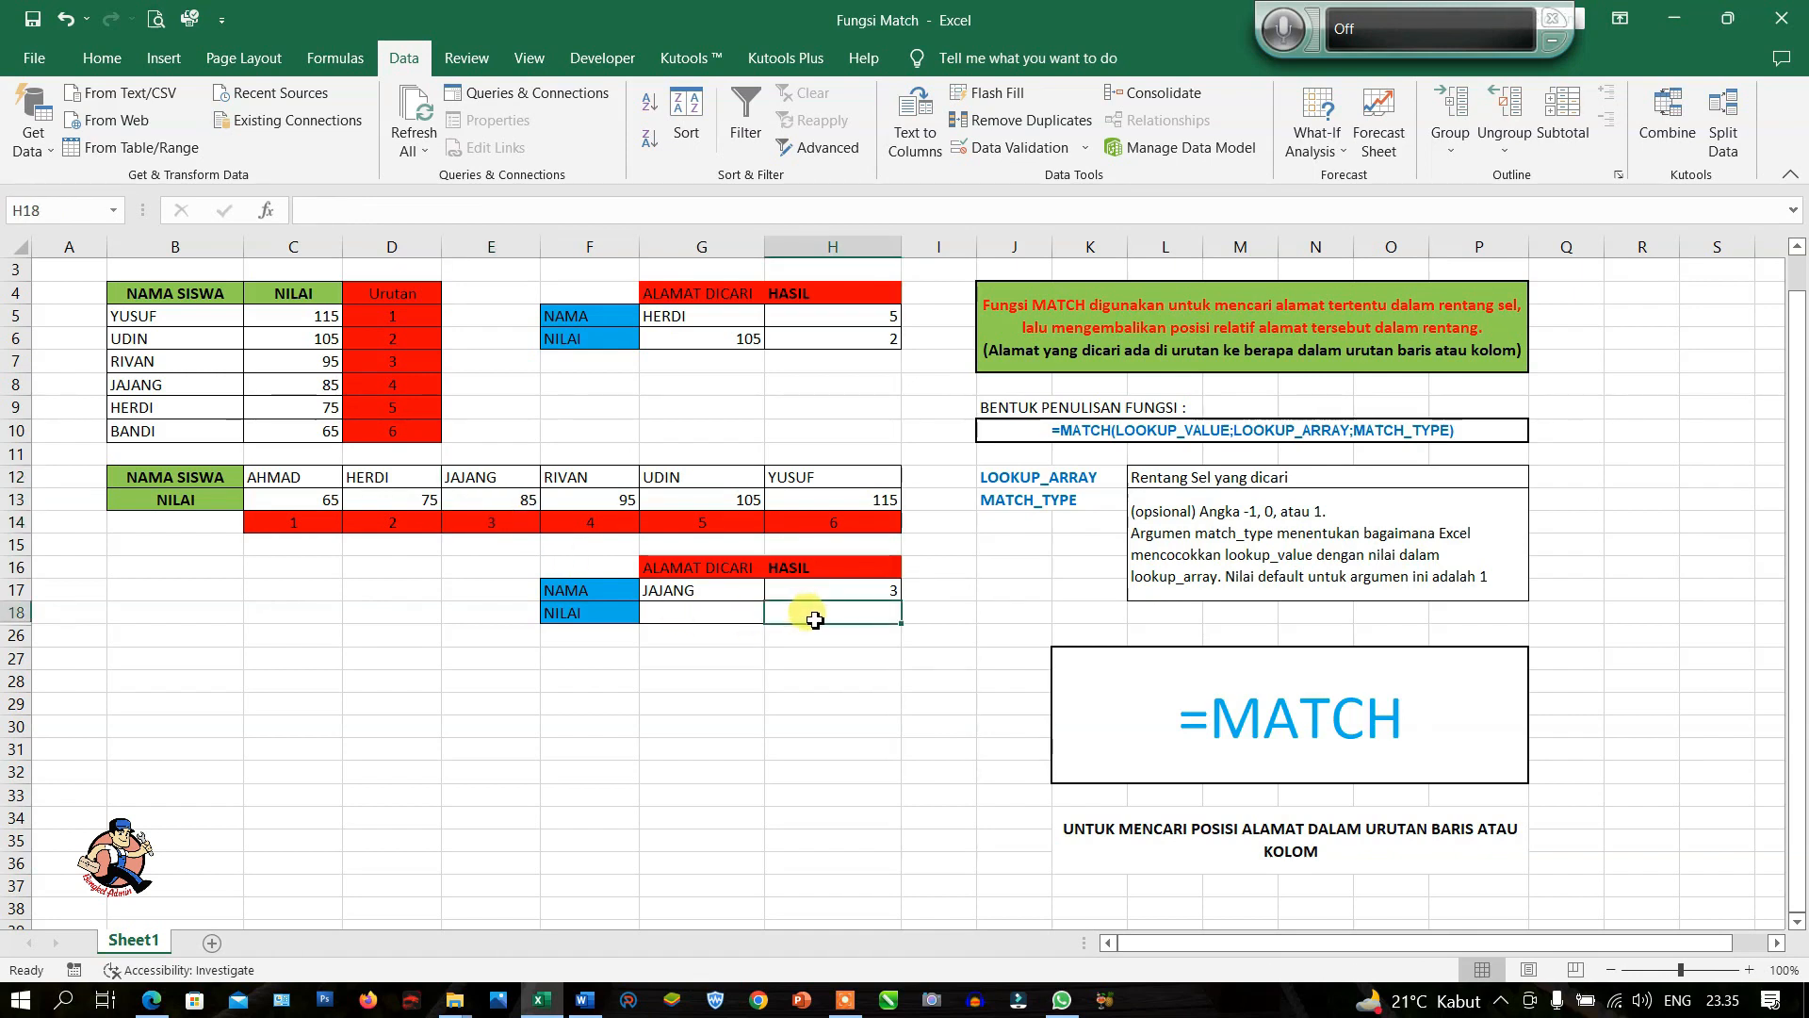
text(=)
text(MA)
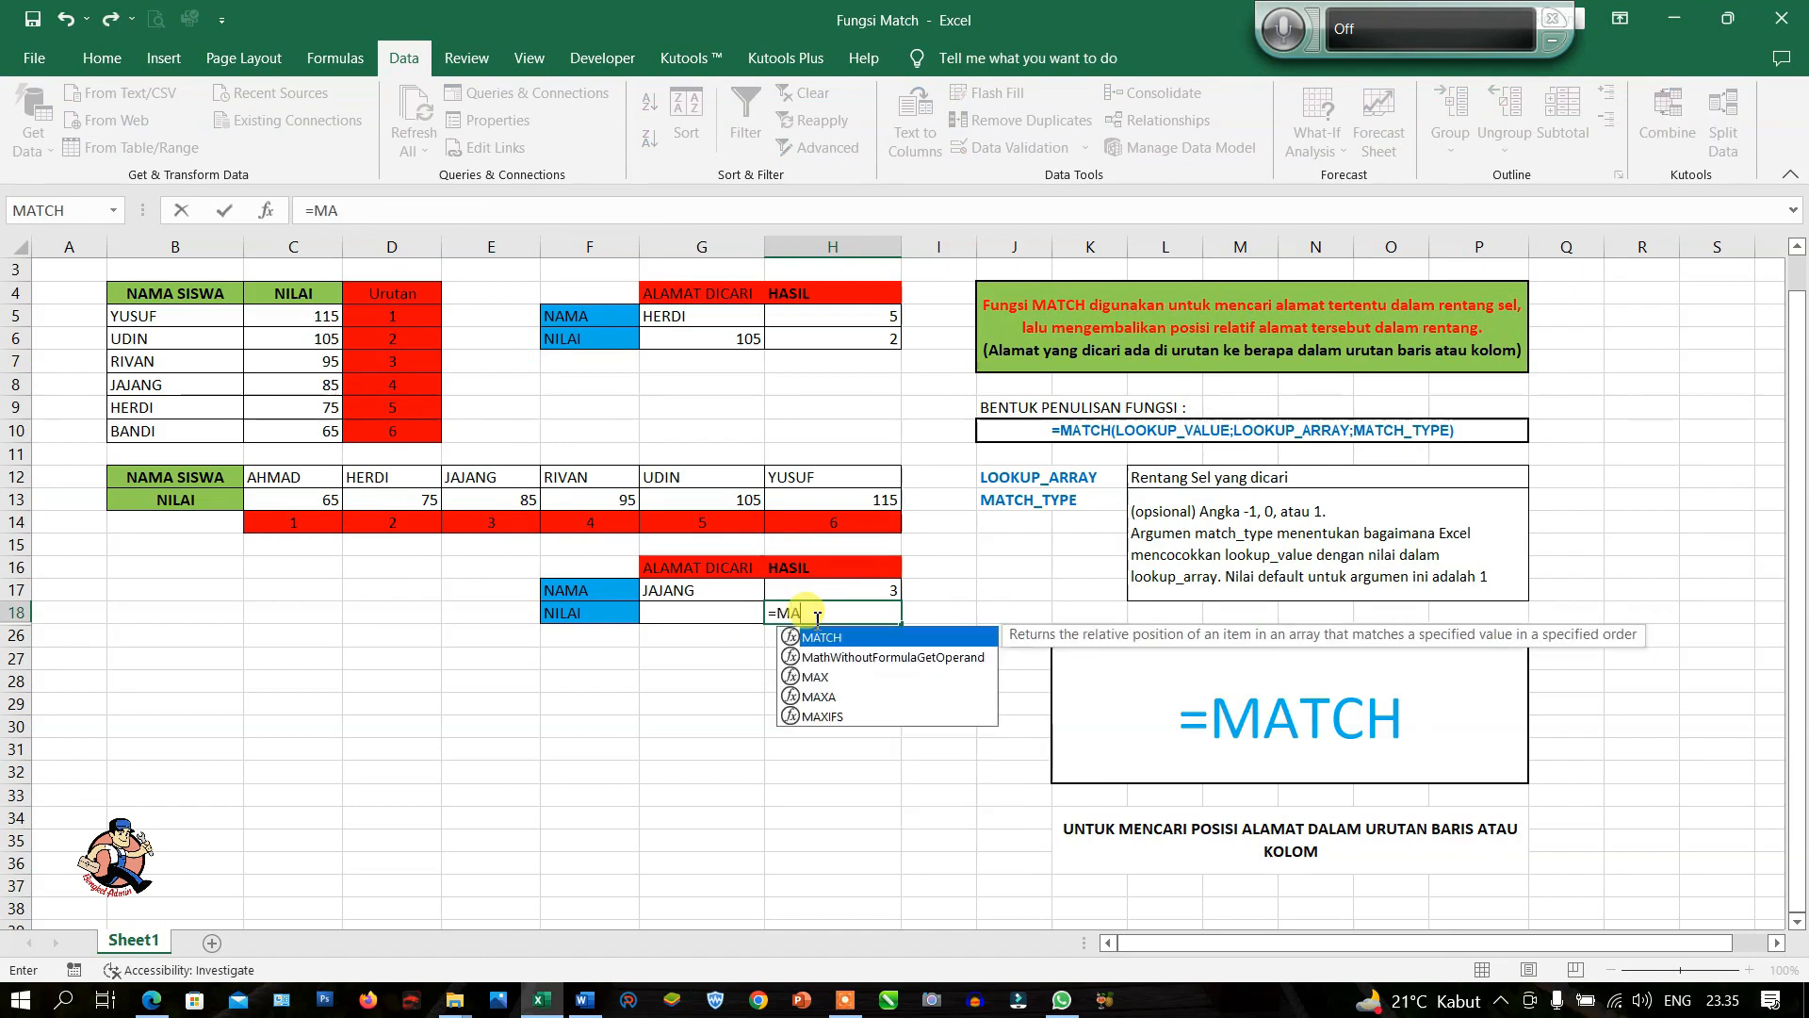
text(TCH()
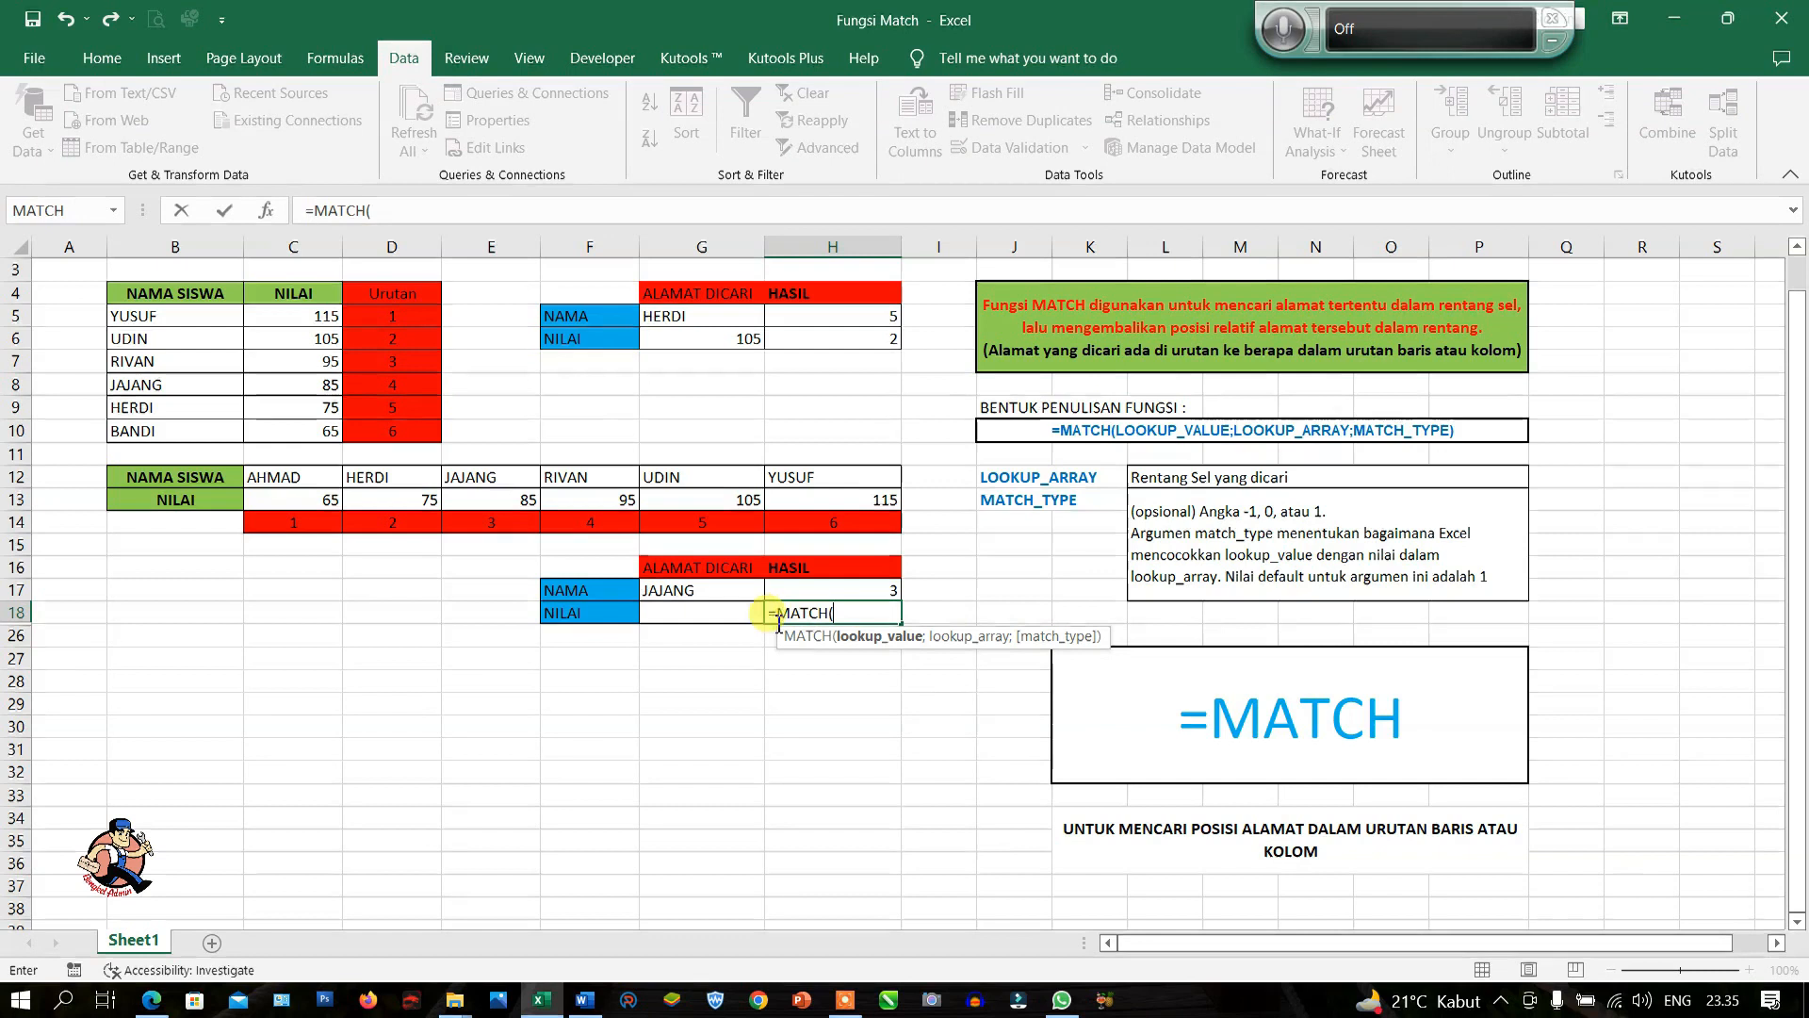
click(716, 610)
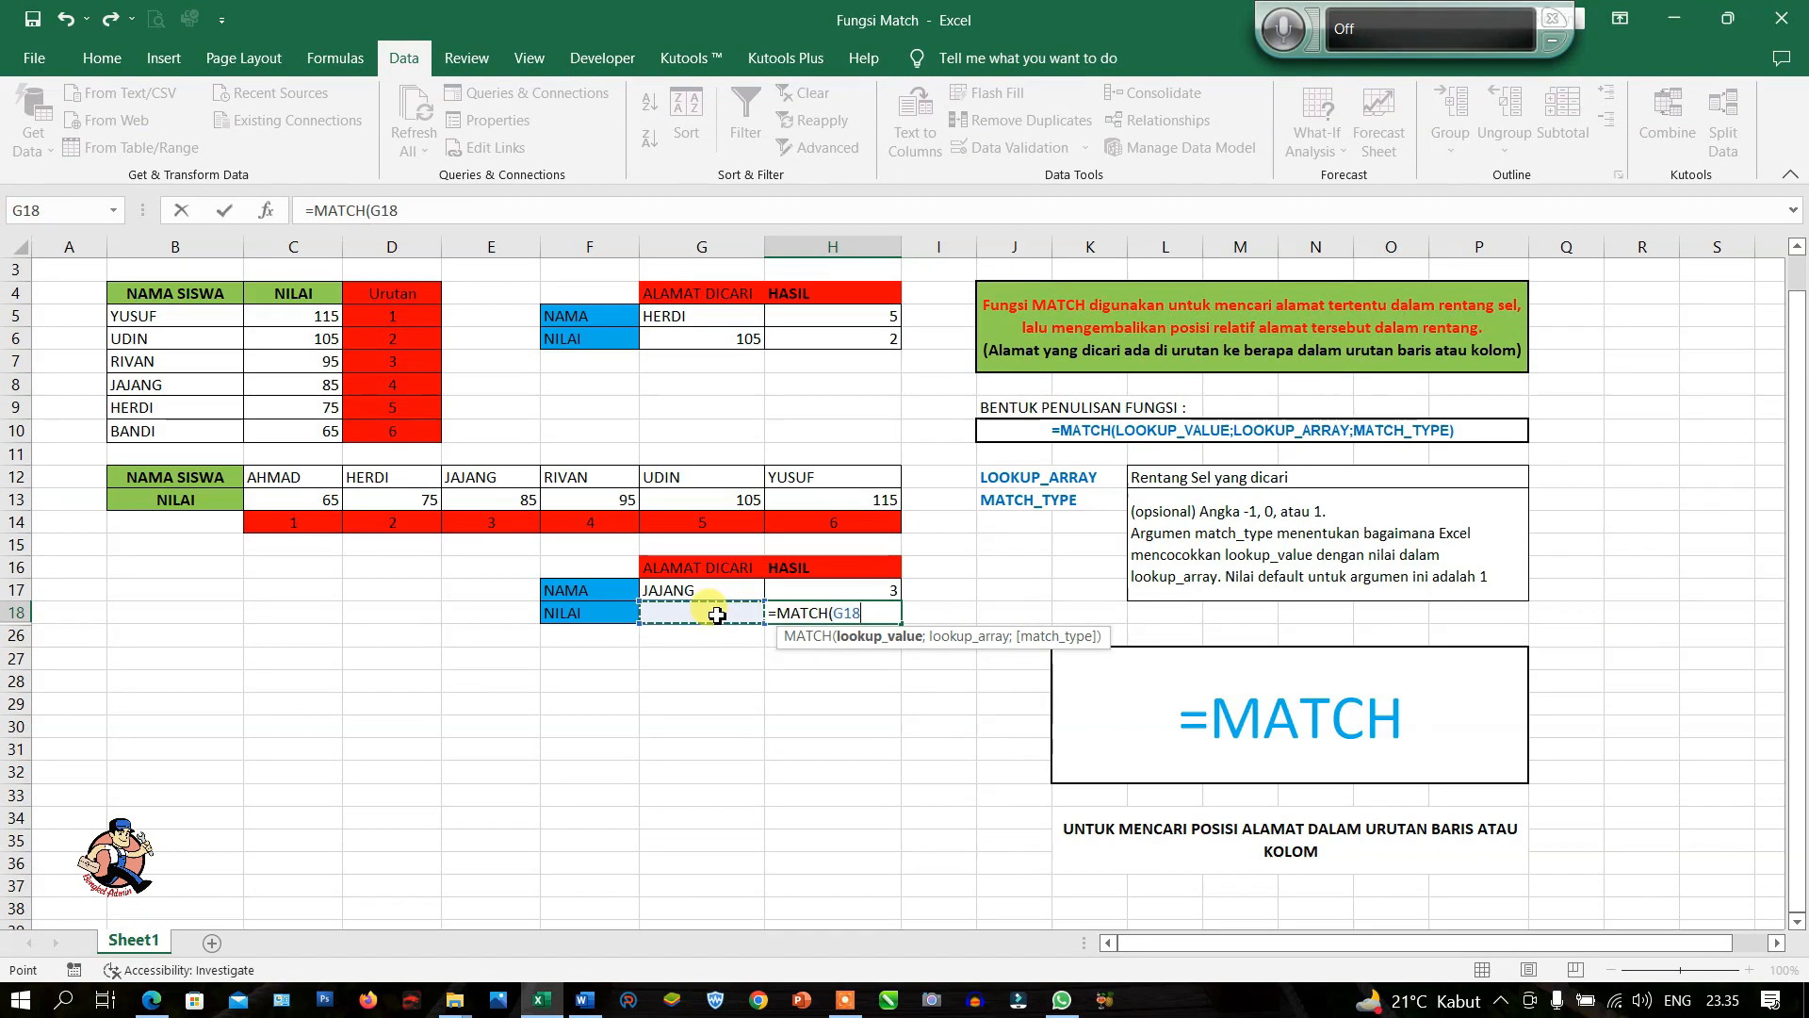
text(;)
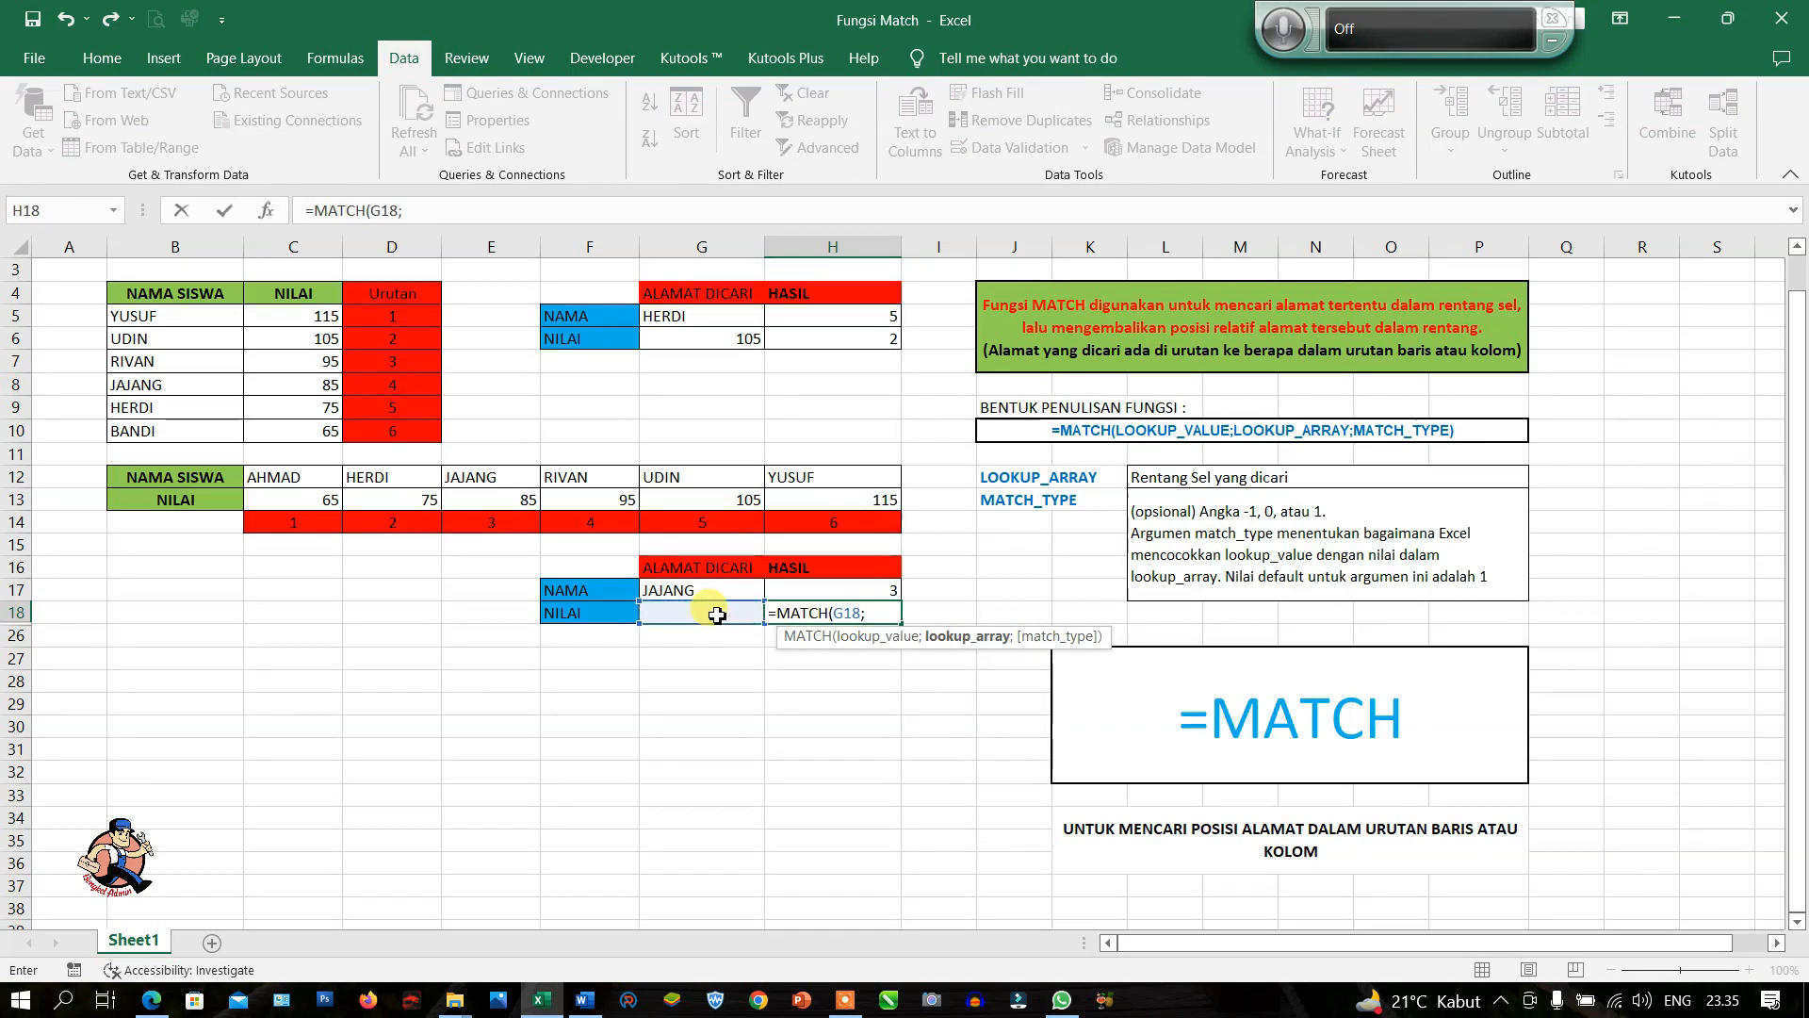
drag(320, 500, 794, 512)
text(;)
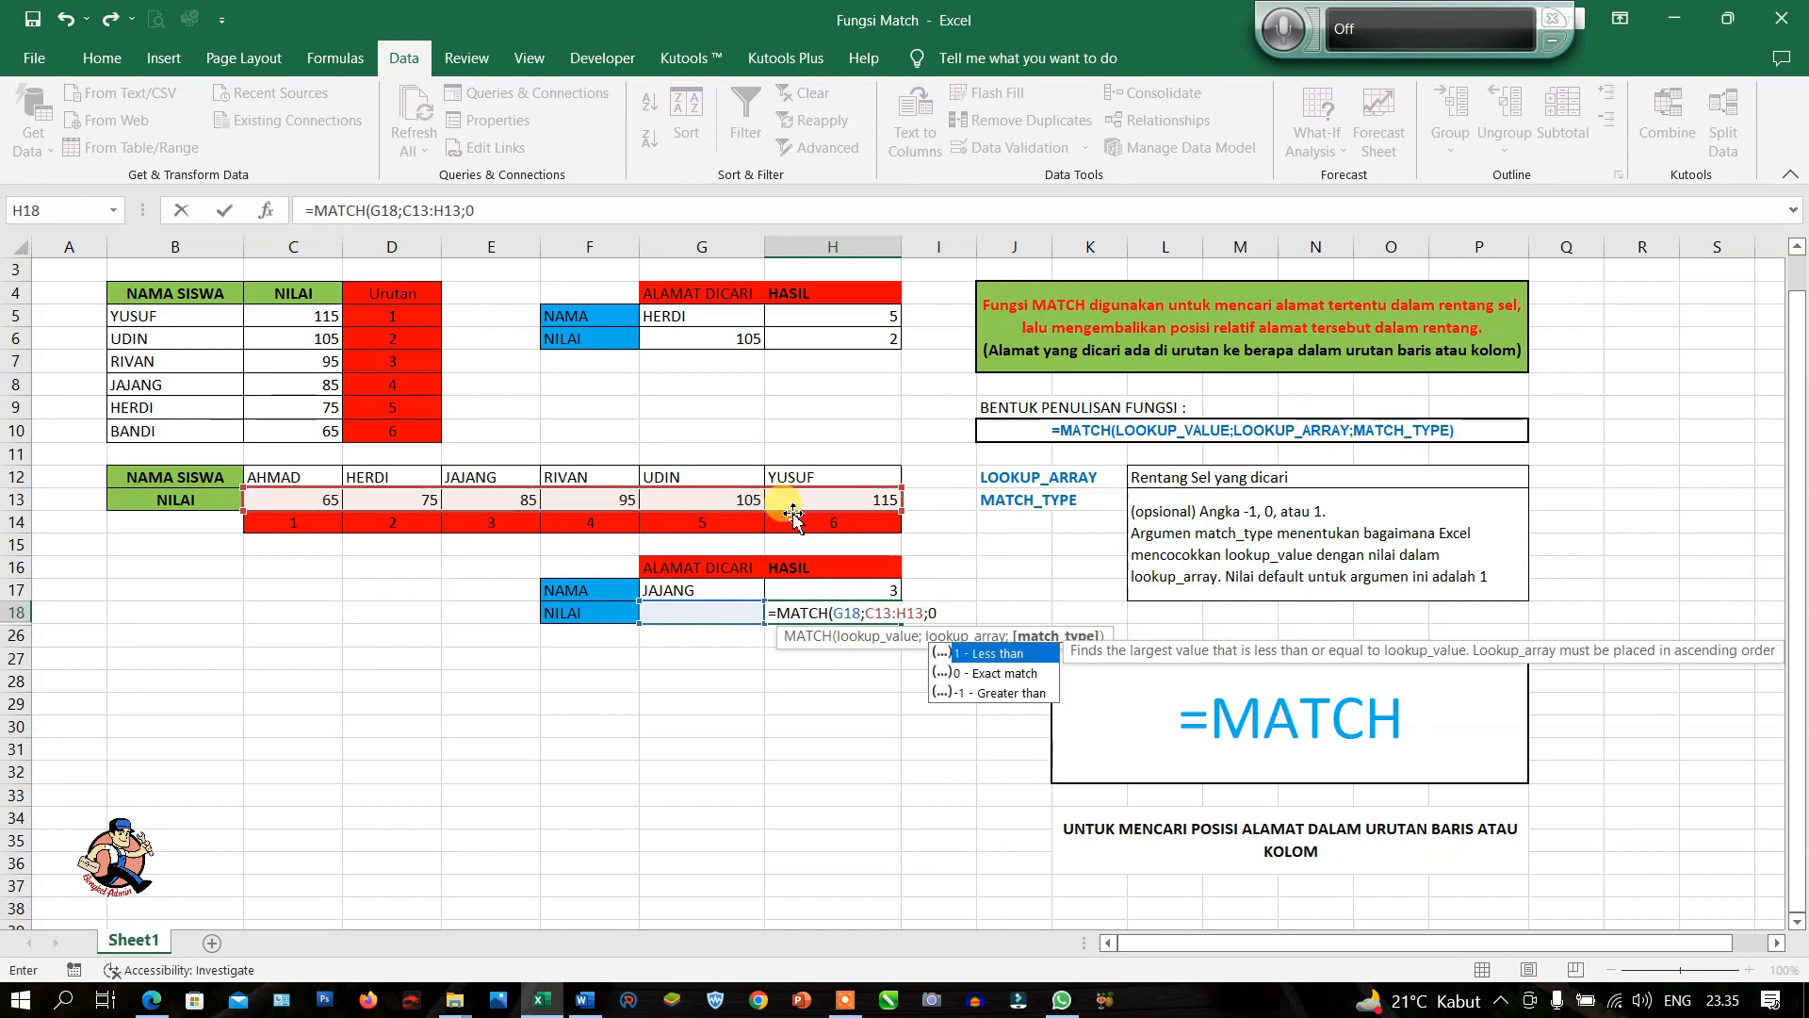
text(0))
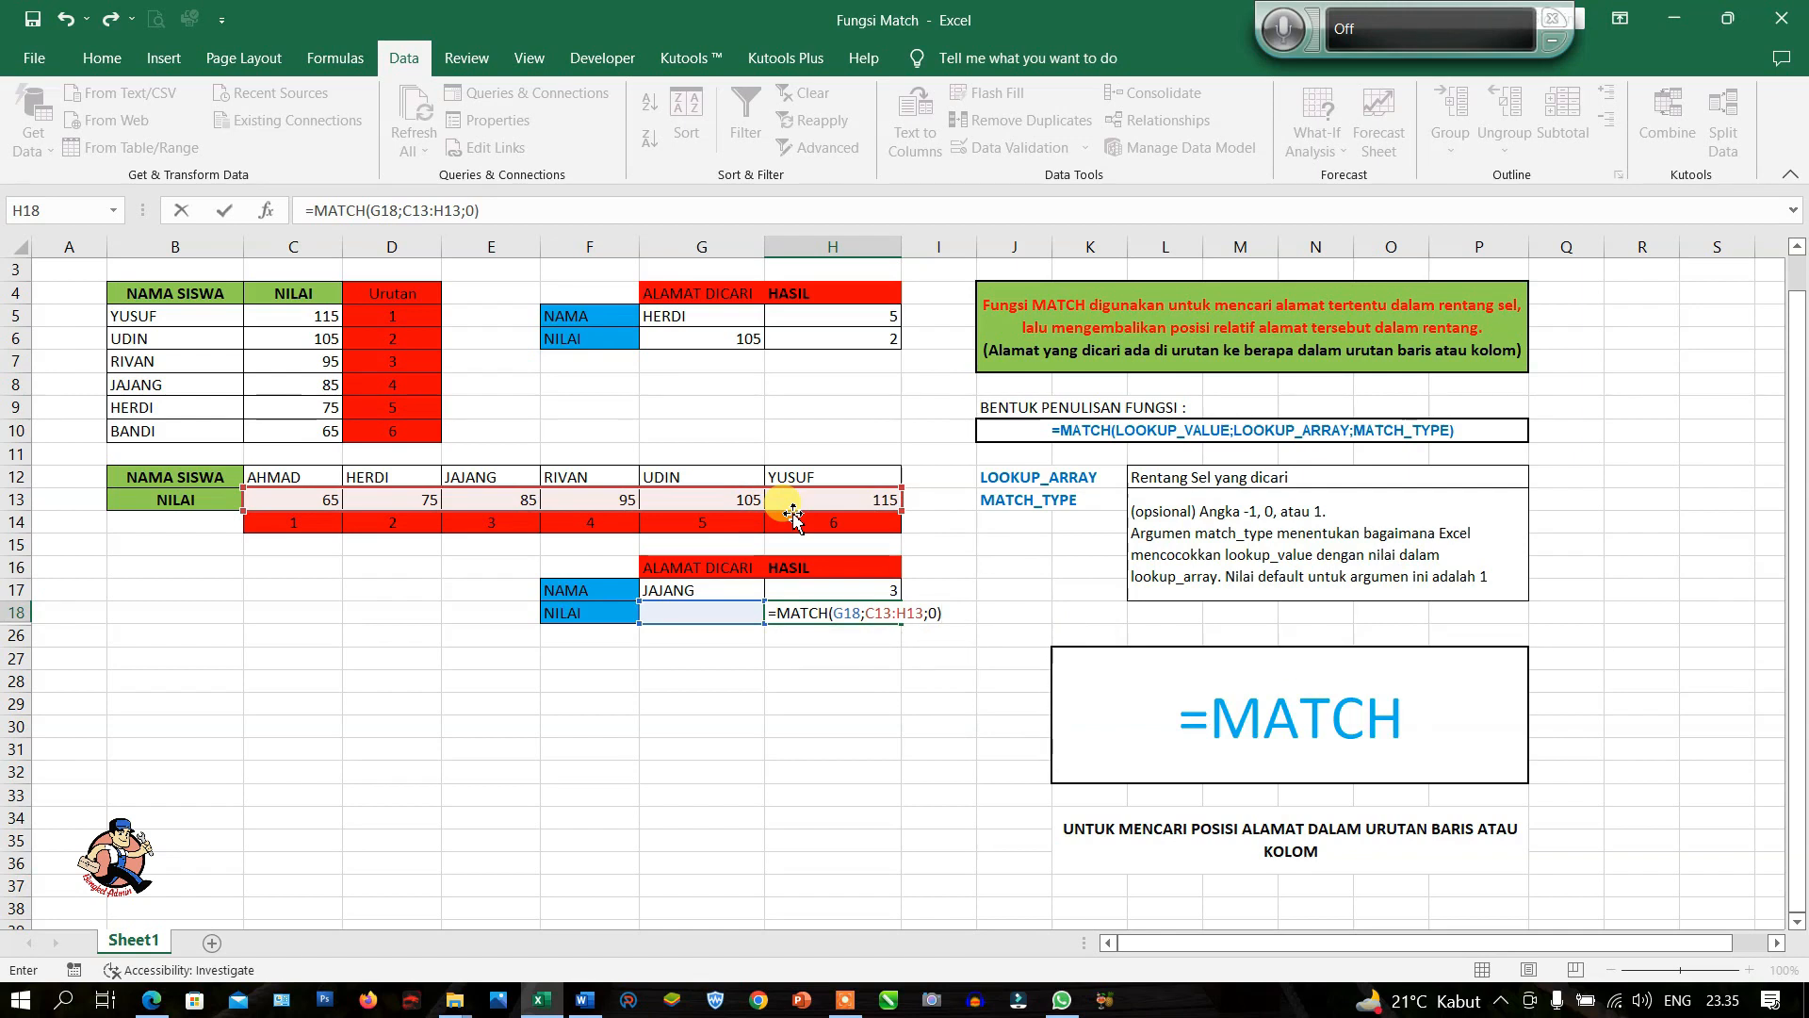
key(Return)
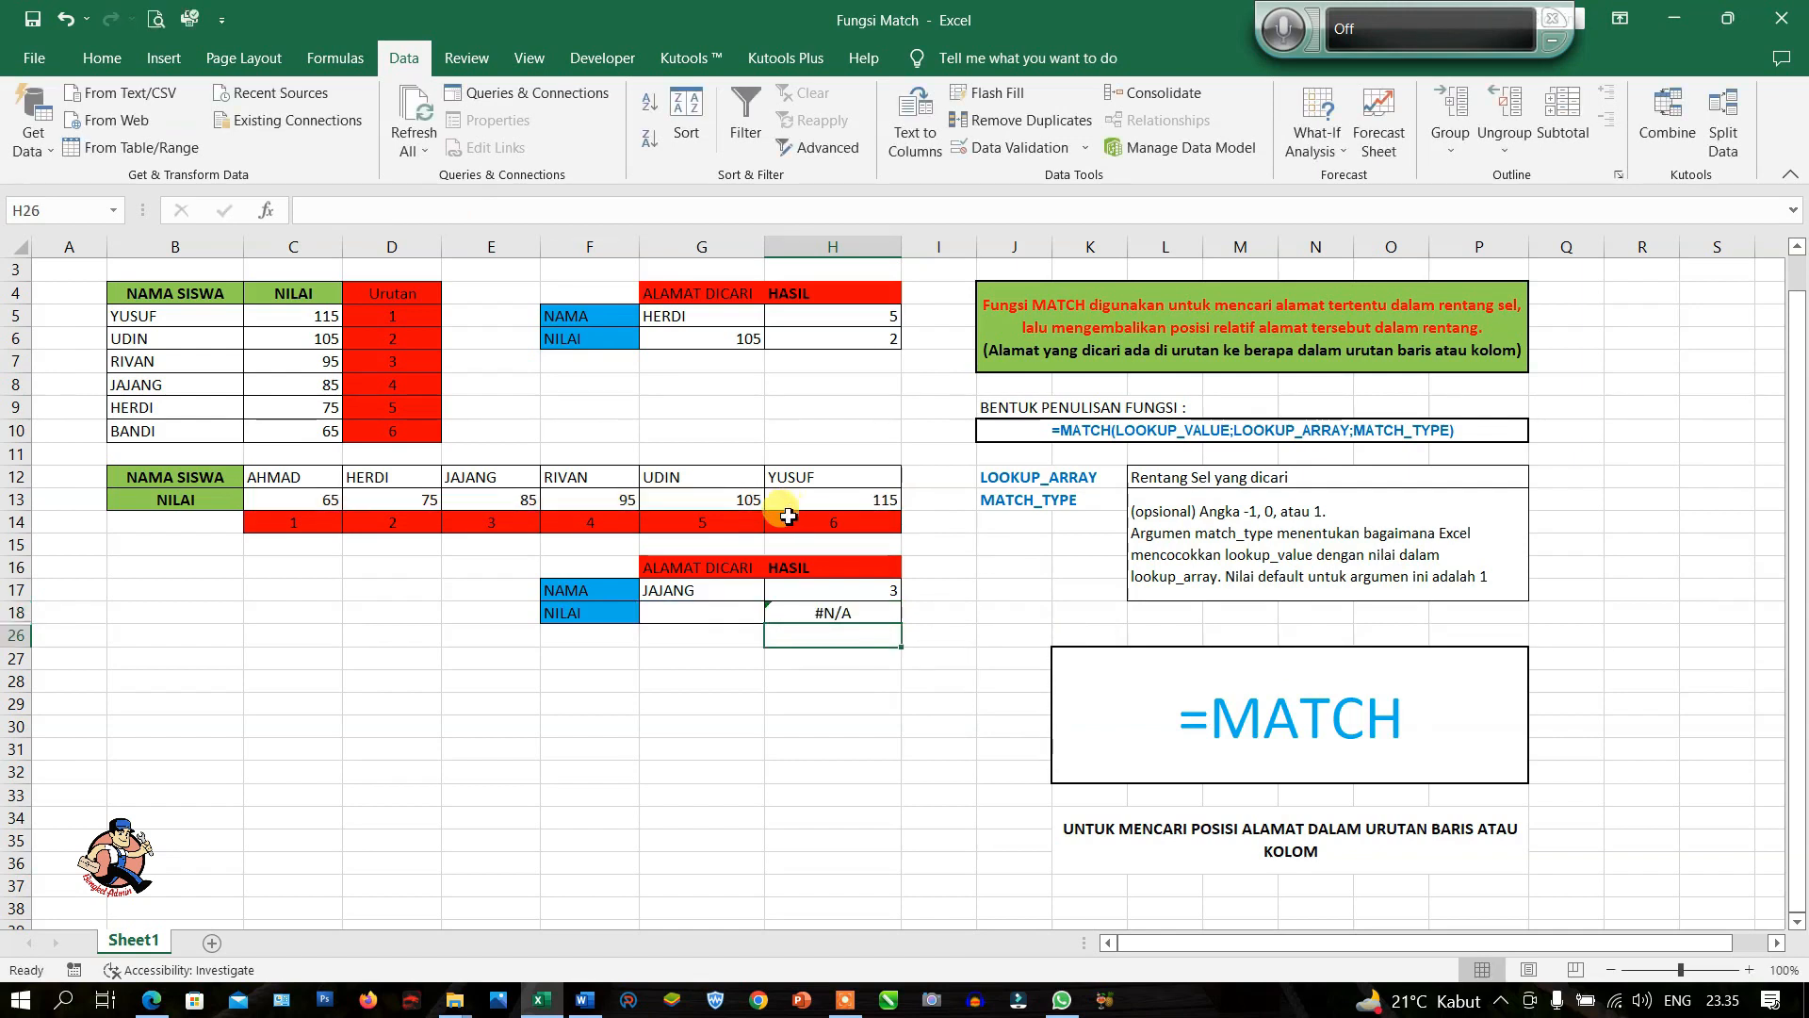
Set the lookup score in G18 to 95 and check the H18 result against the order numbers in row 14
click(731, 613)
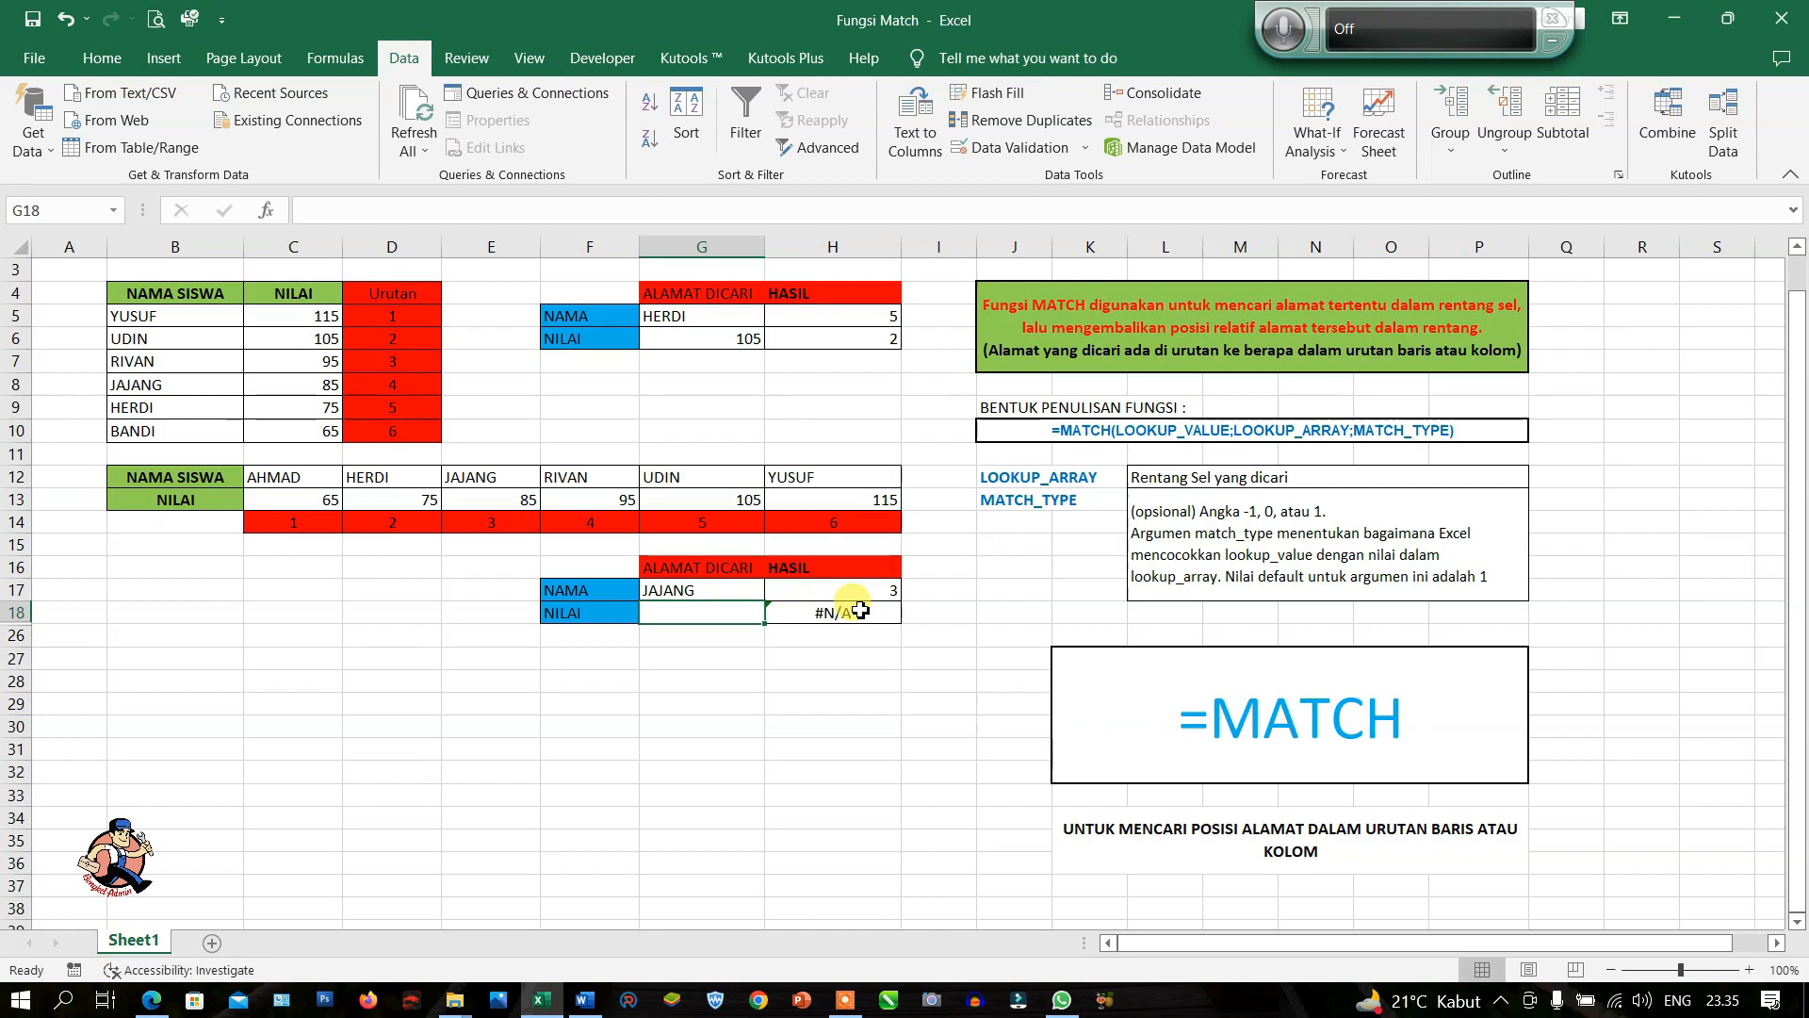
text(95)
key(Return)
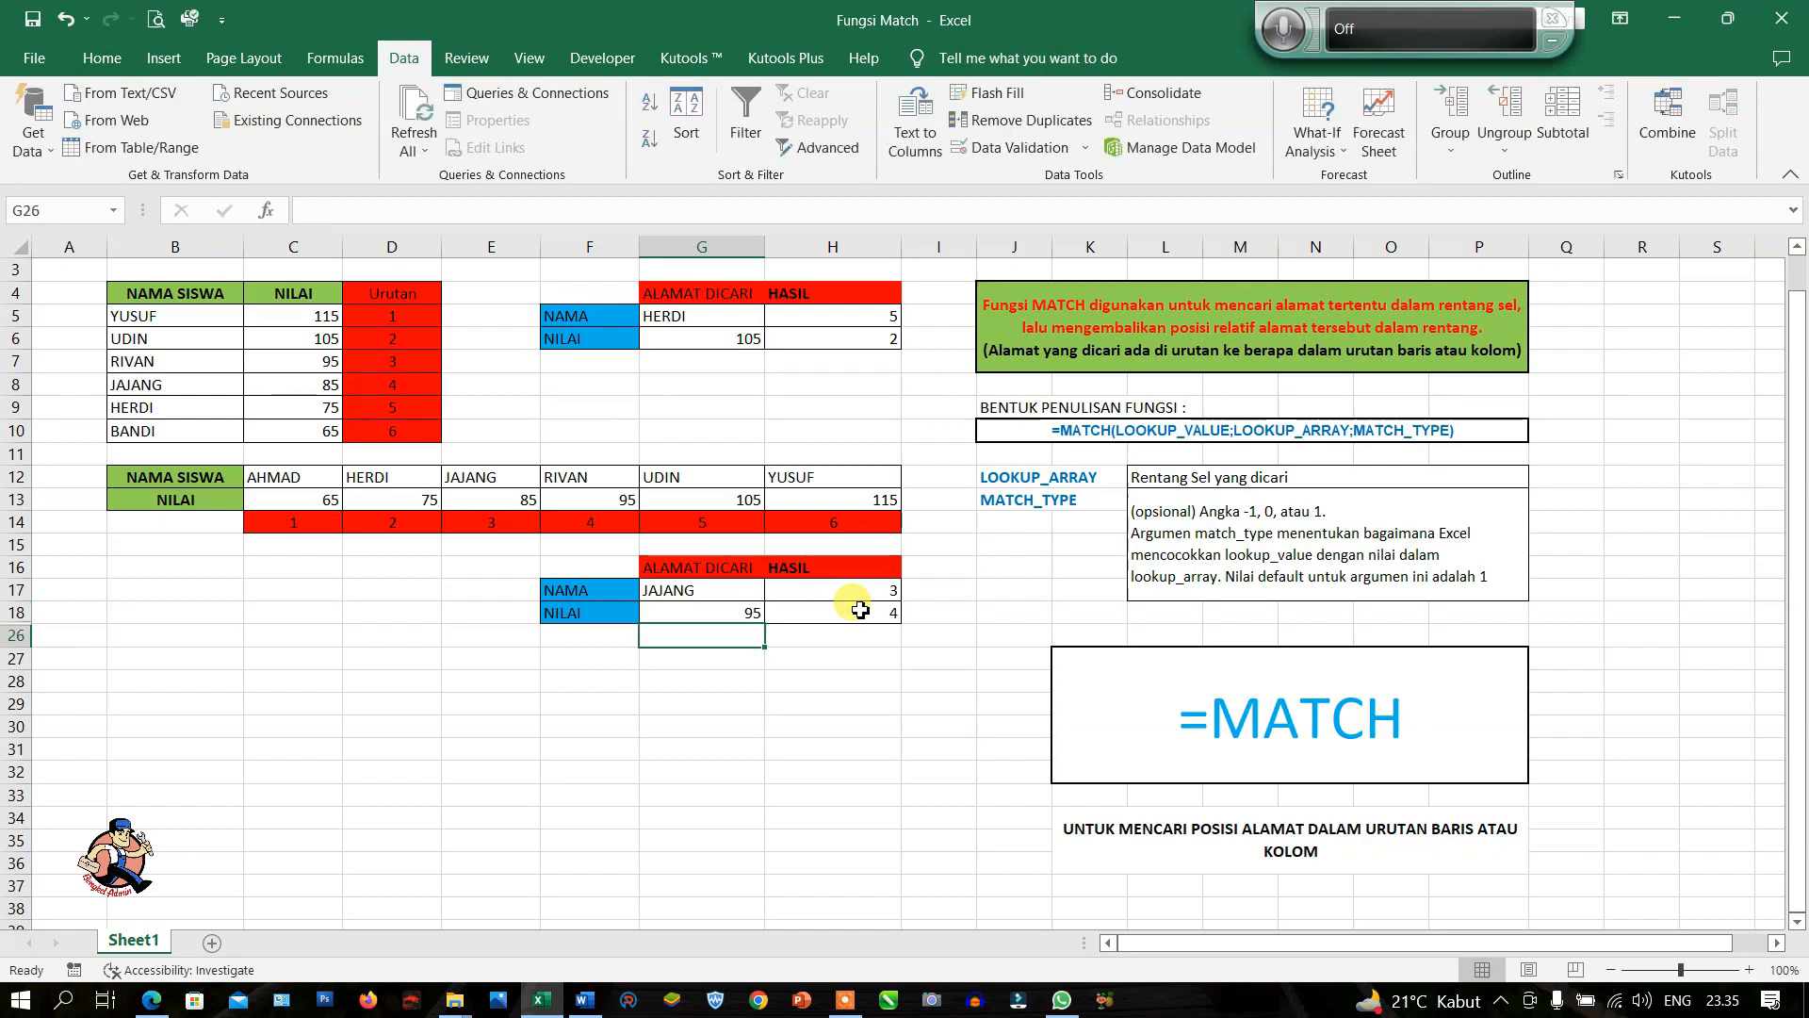
drag(603, 503, 594, 524)
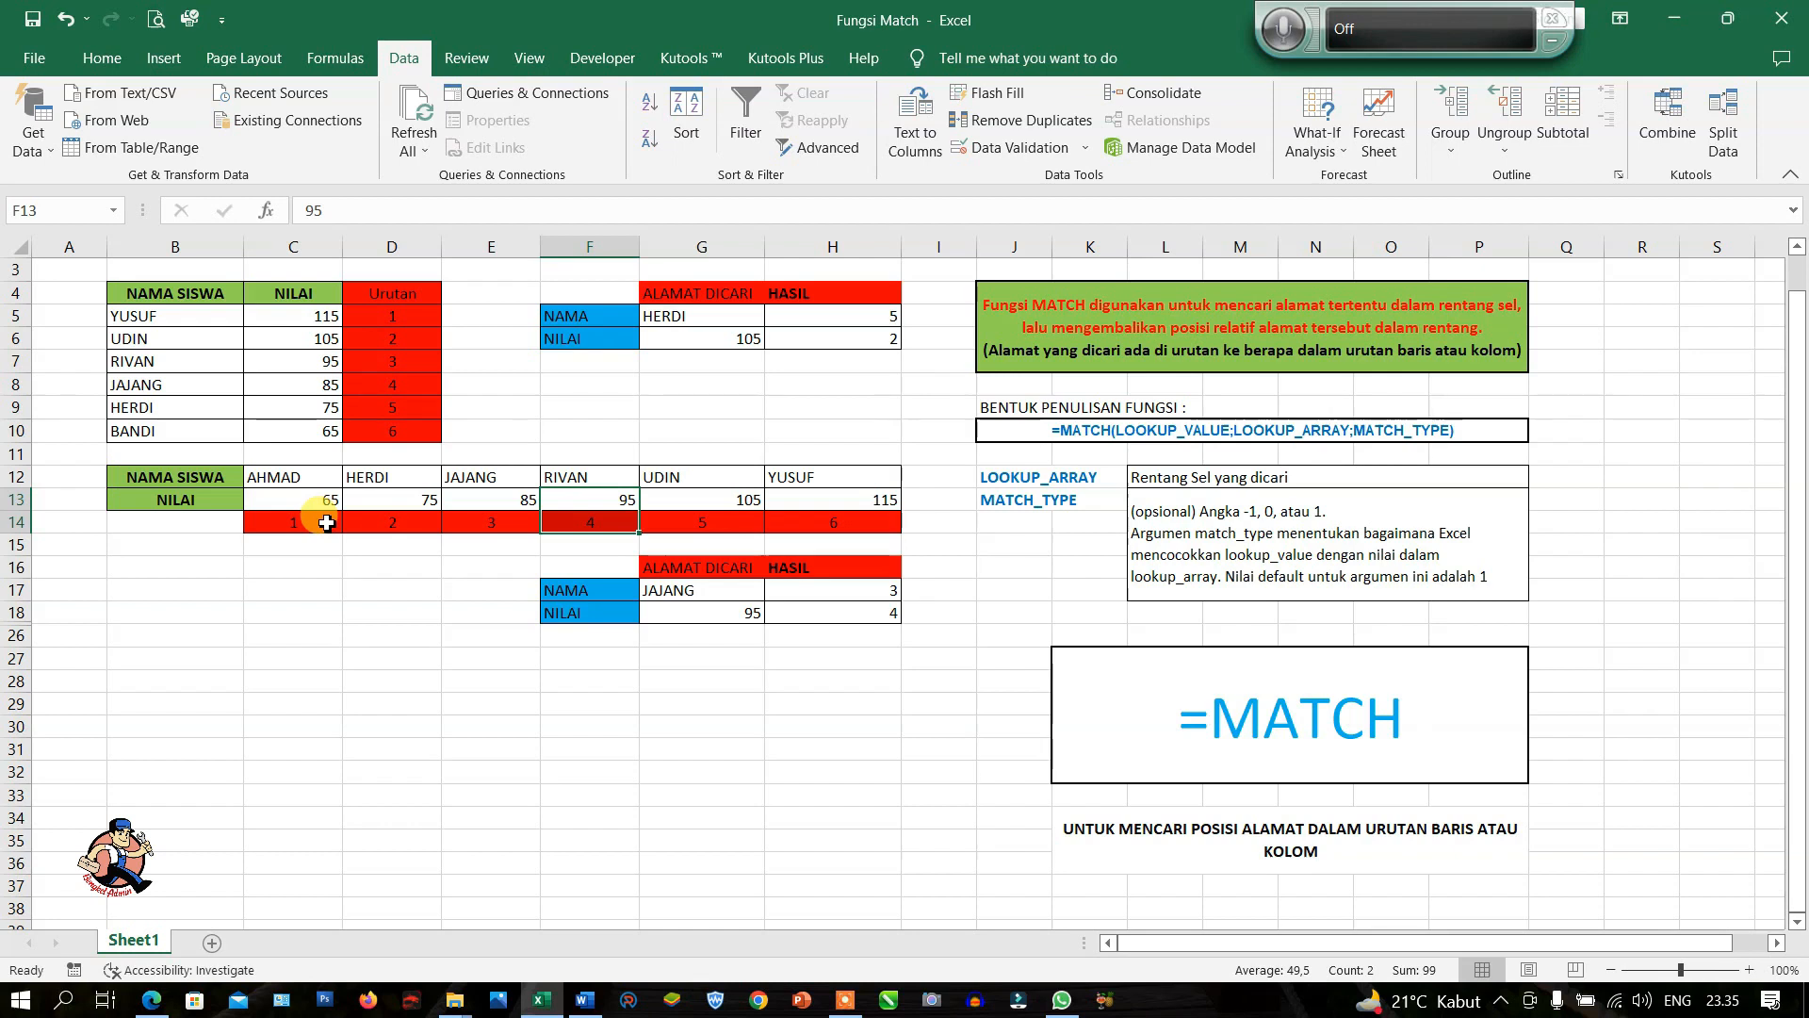
click(326, 524)
click(367, 522)
click(493, 519)
click(613, 524)
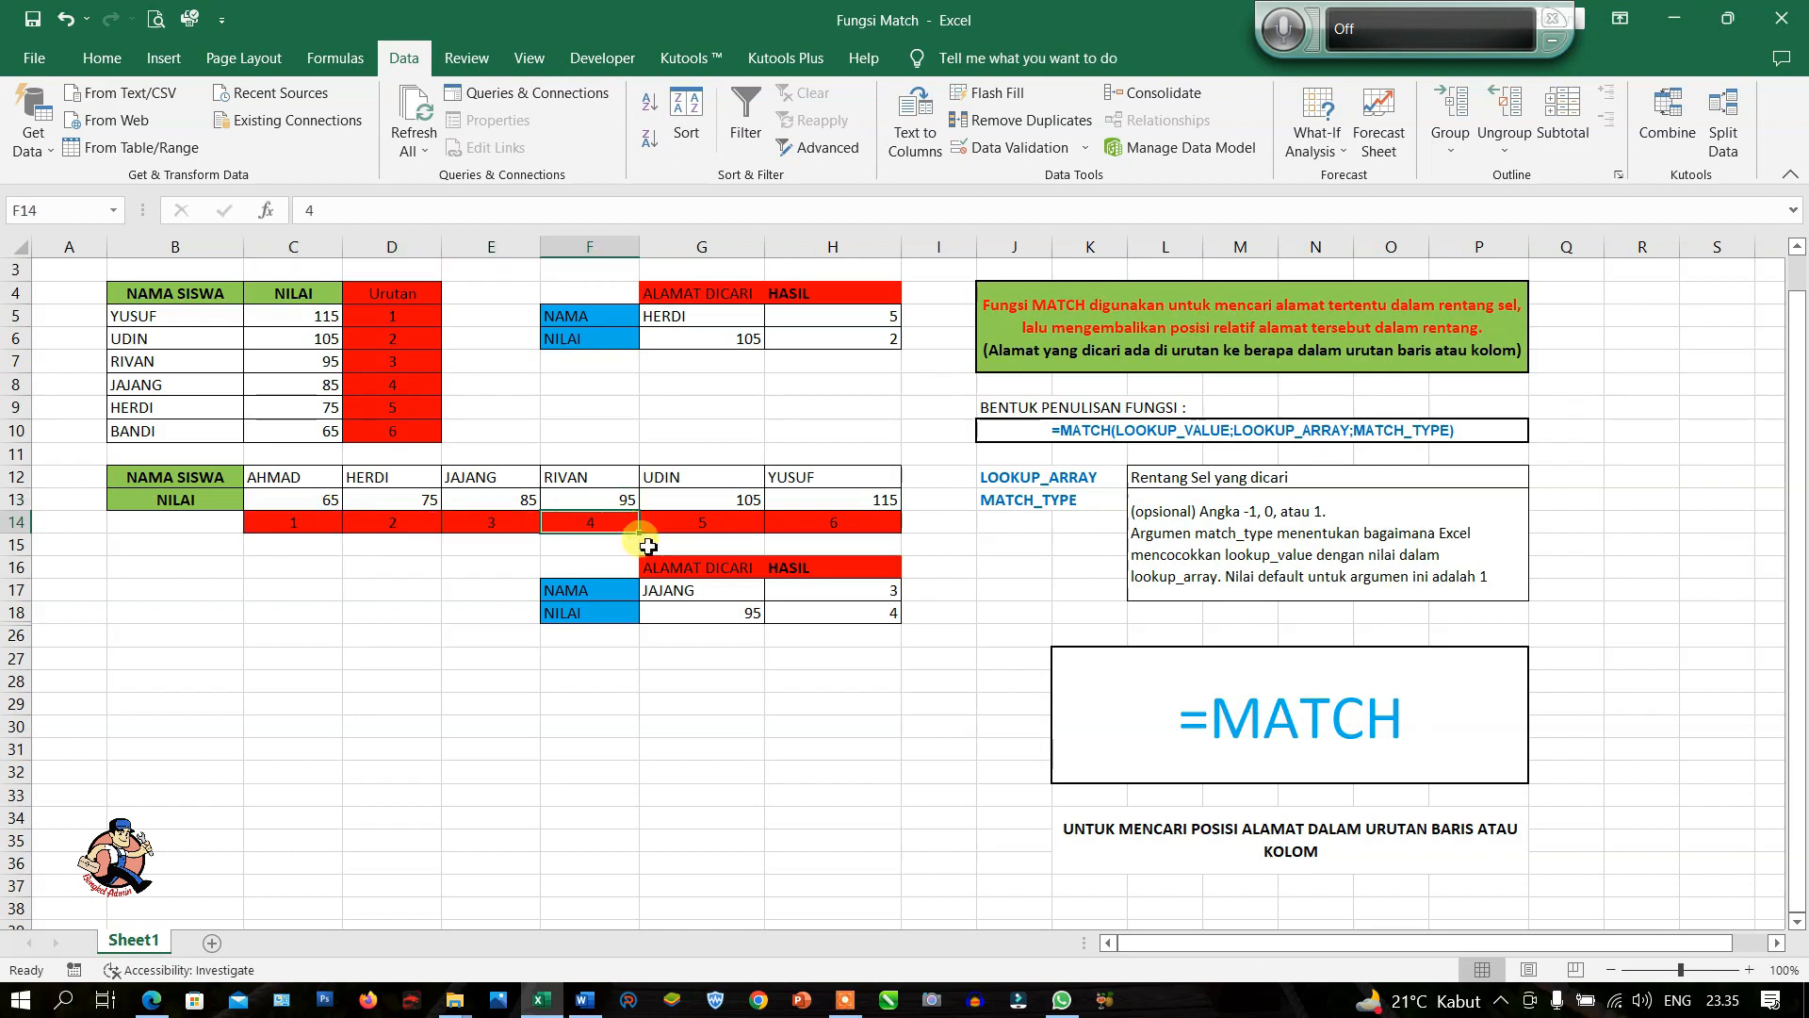
click(738, 613)
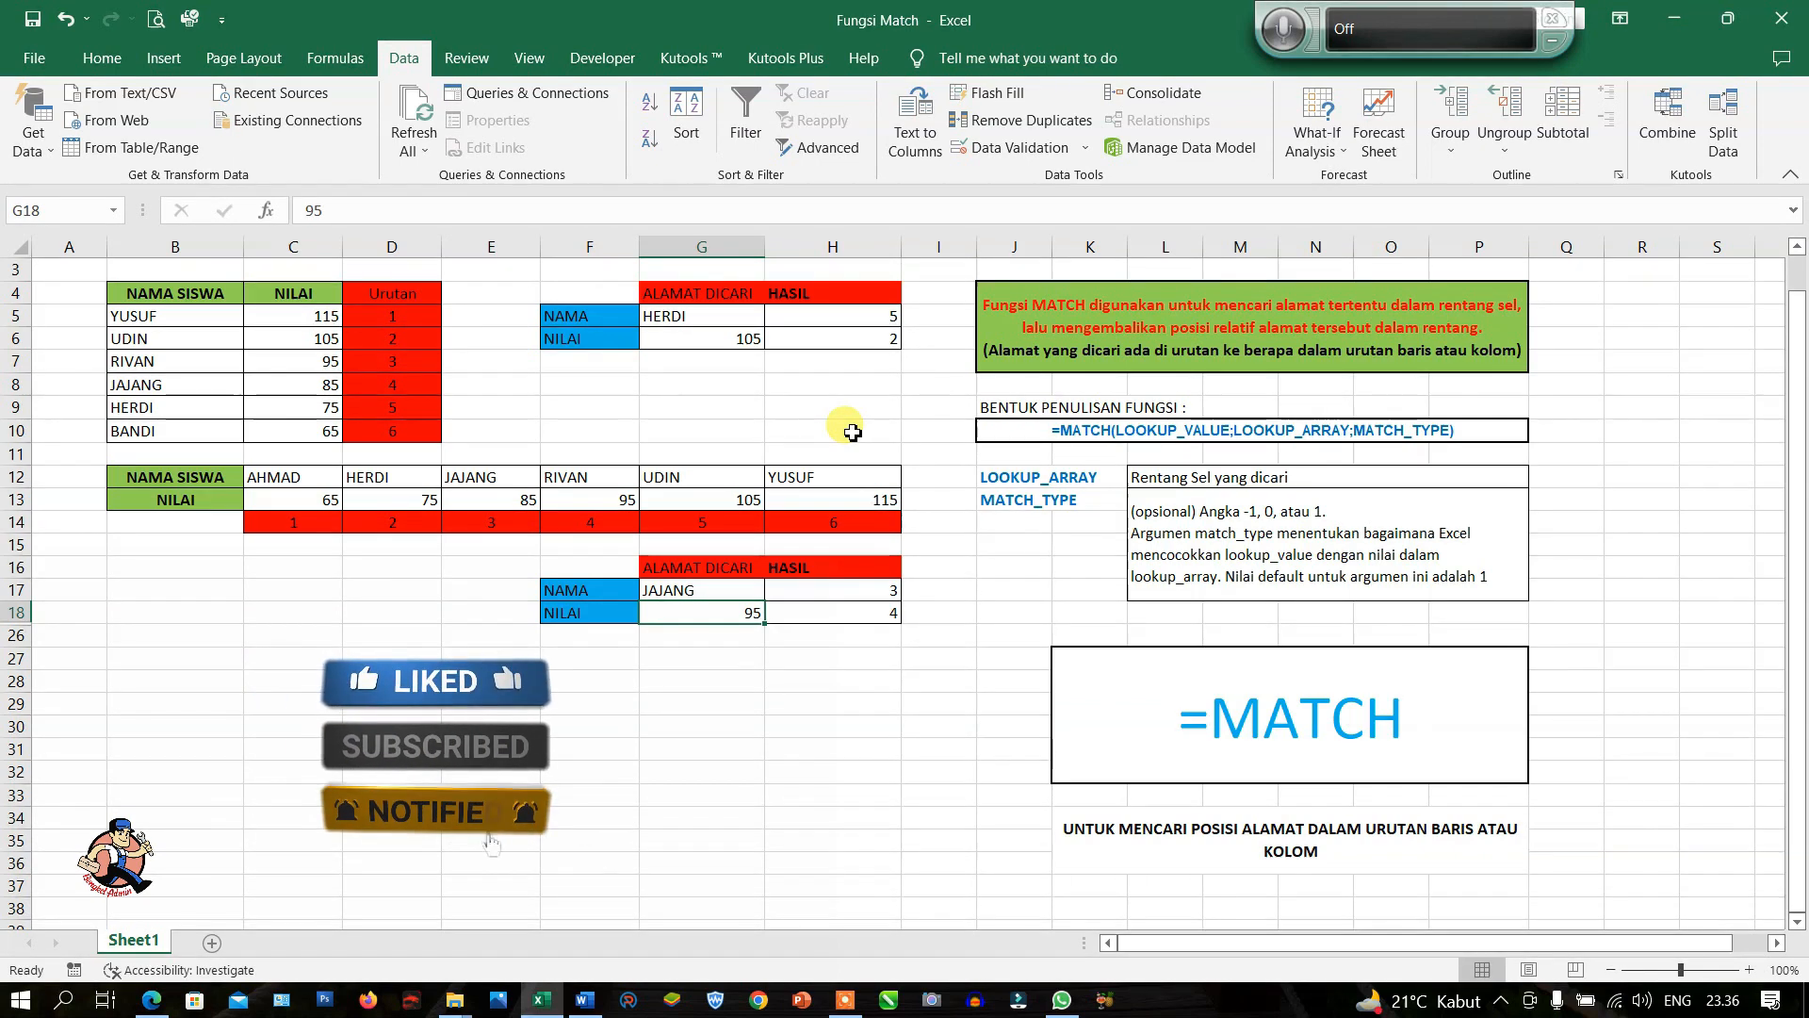
click(847, 410)
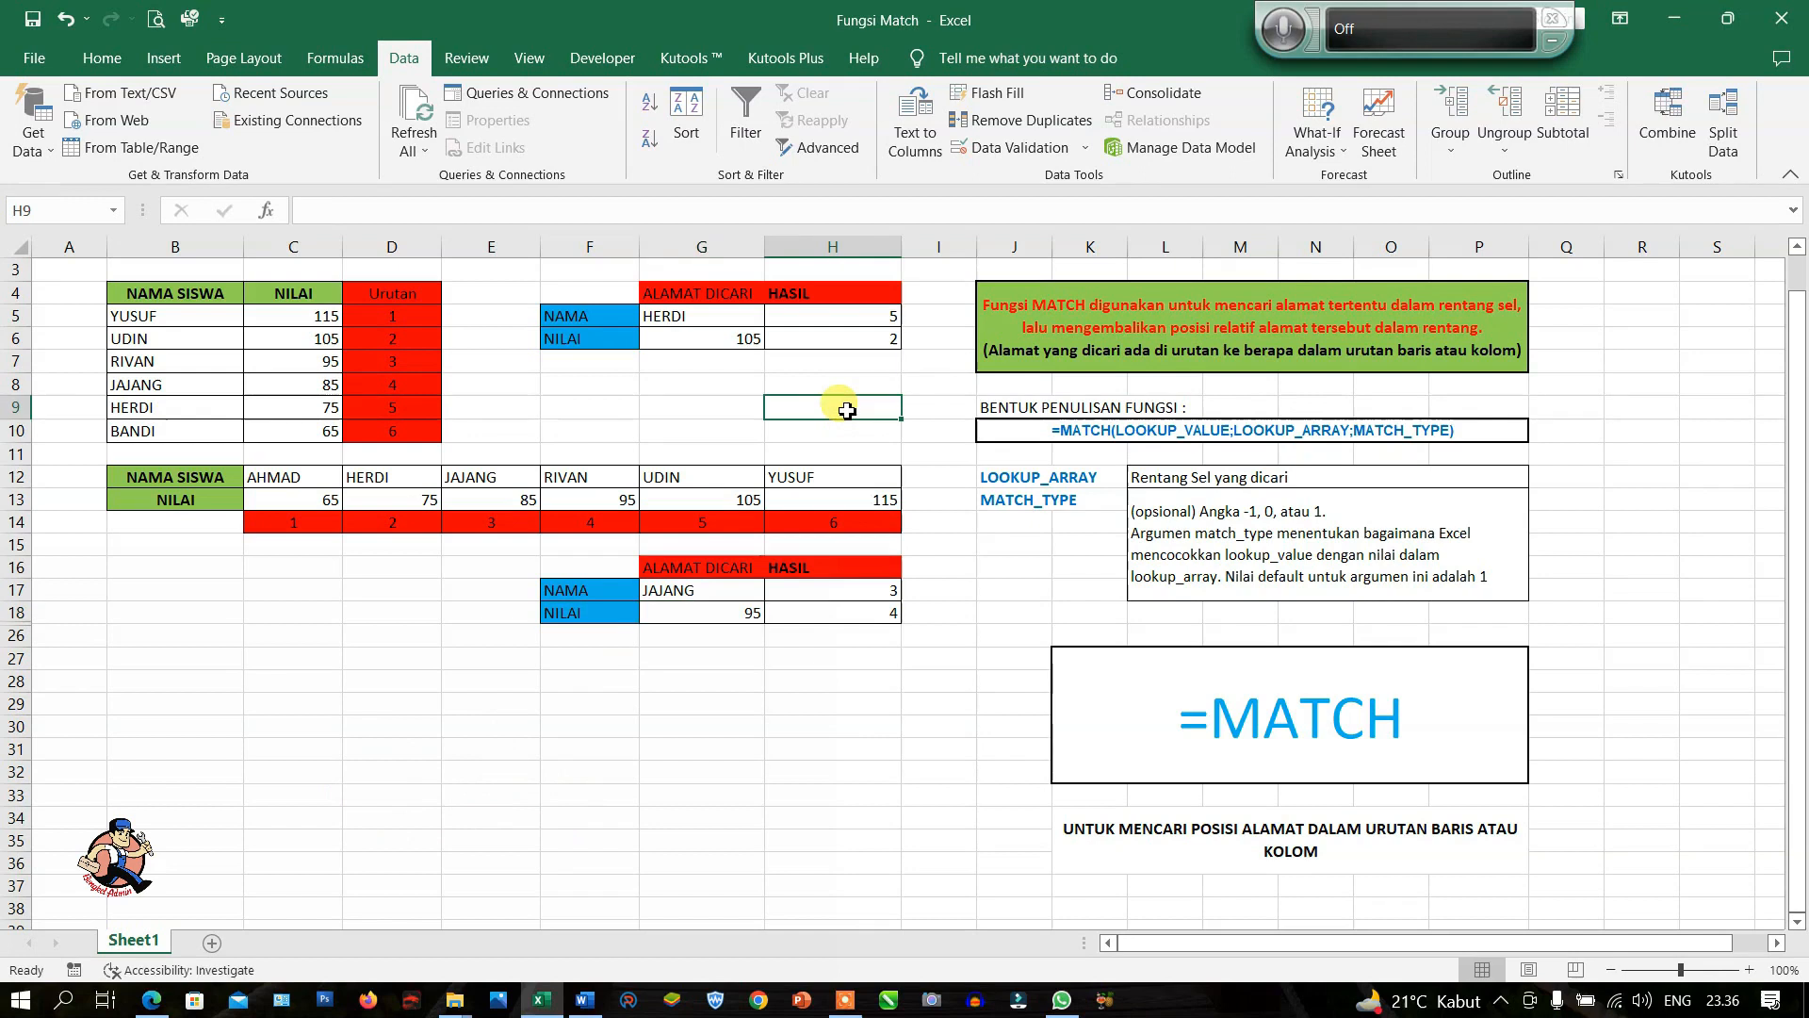